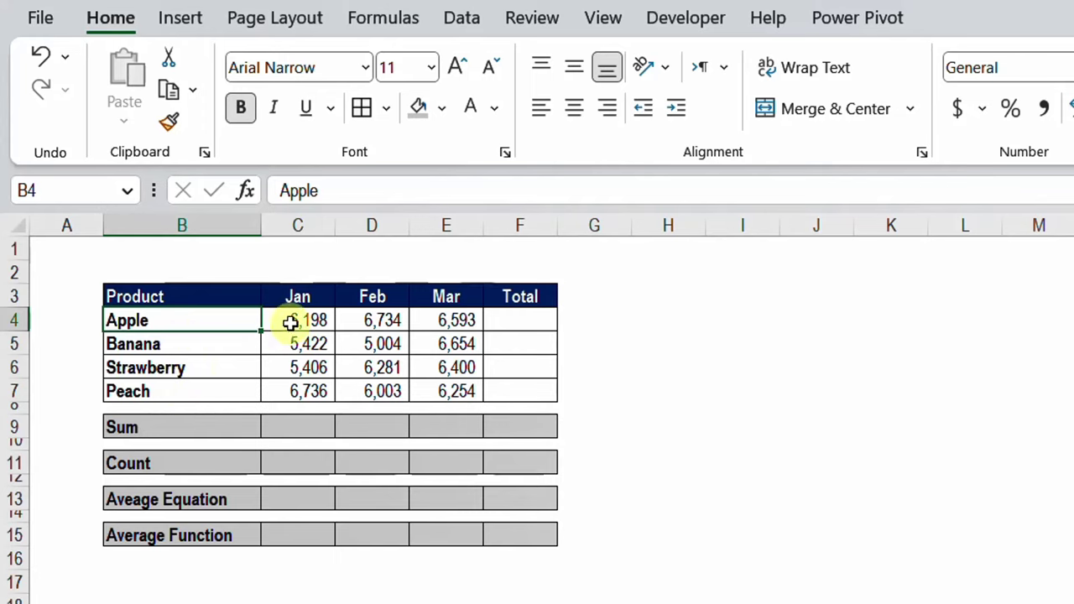
# - Total the Jan figures C4:C7 in C9 with =SUM, giving 23,762
pyautogui.moveTo(291, 321); pyautogui.dragTo(433, 386)
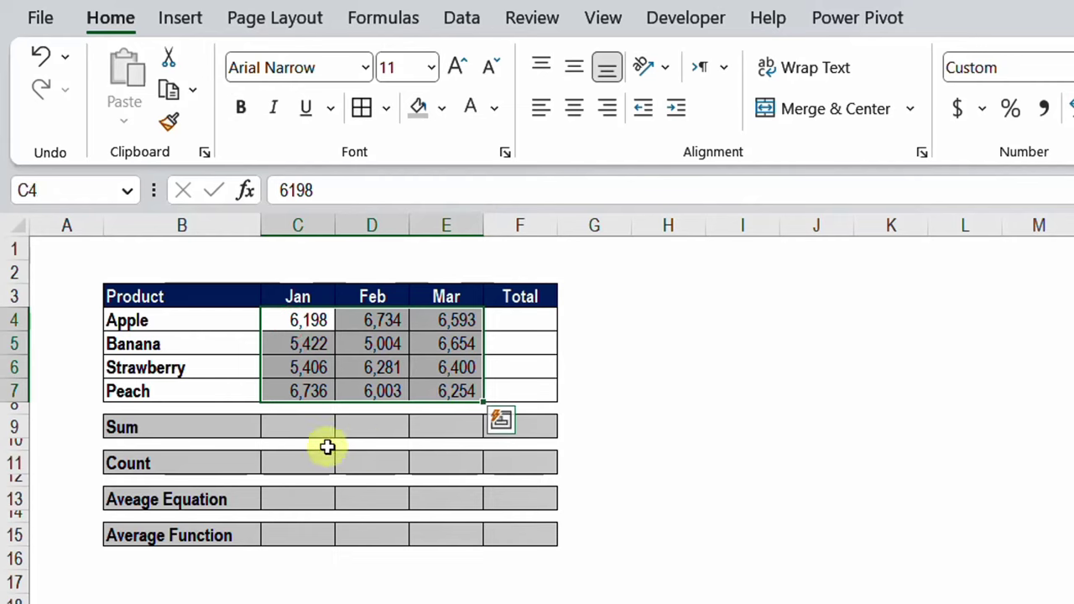
pyautogui.click(300, 430)
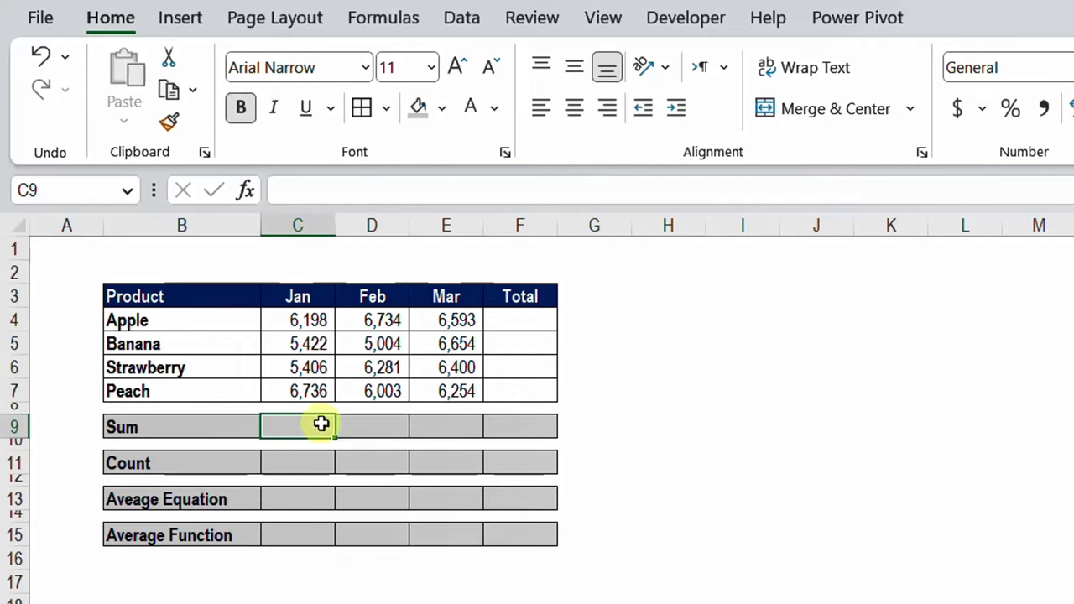
pyautogui.write('=sum')
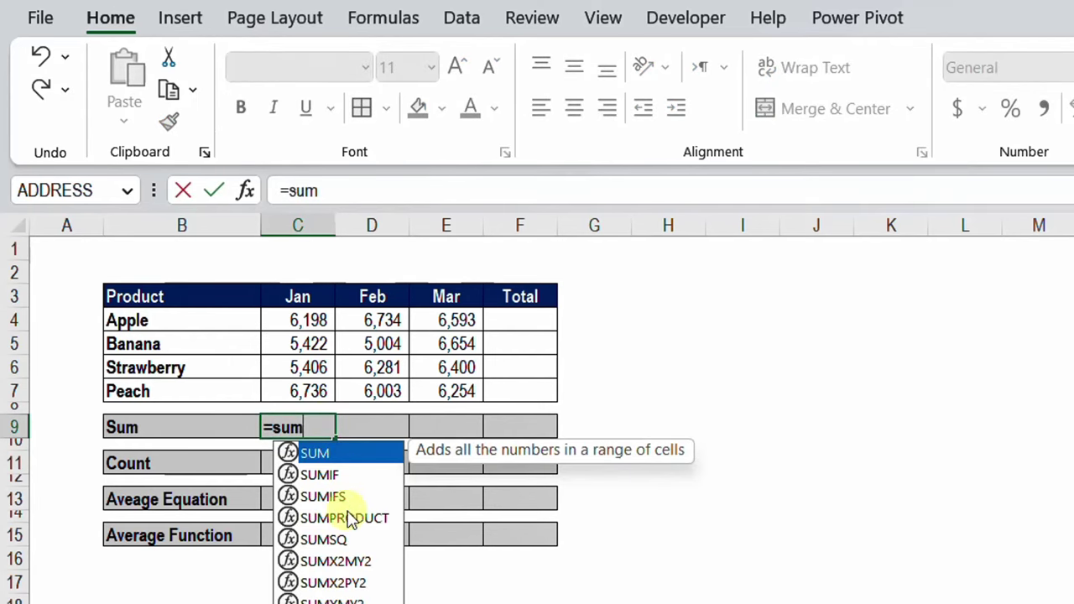
pyautogui.click(334, 453)
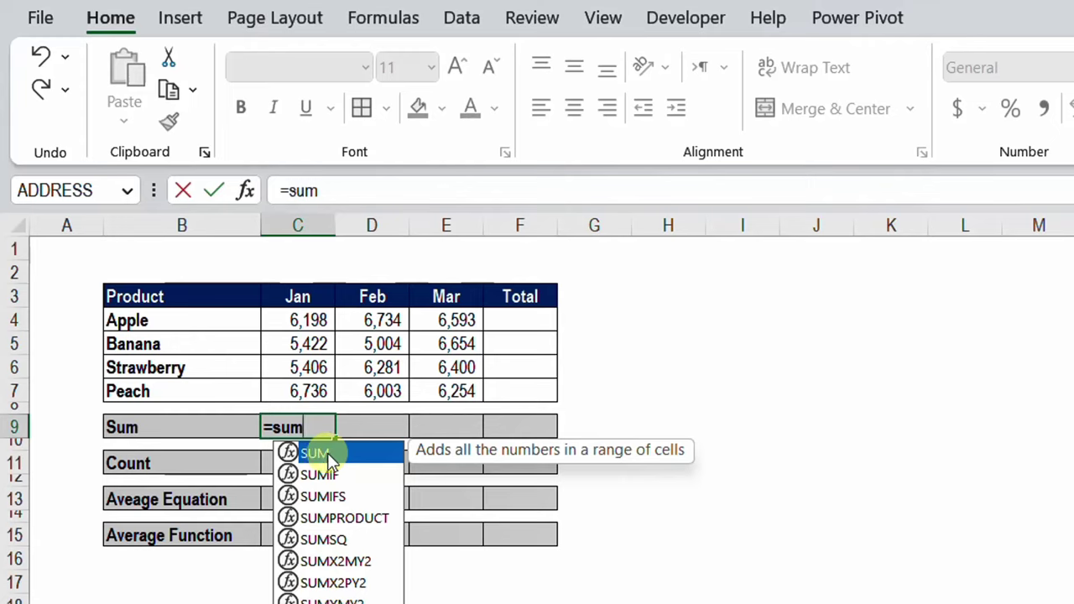
pyautogui.doubleClick(329, 453)
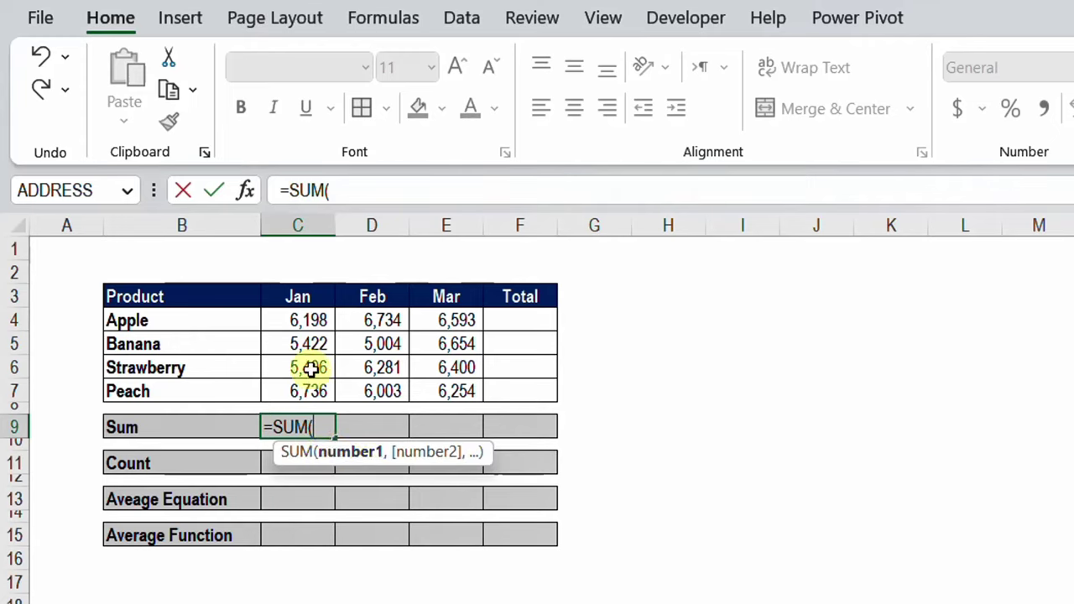
pyautogui.moveTo(298, 322); pyautogui.dragTo(302, 385)
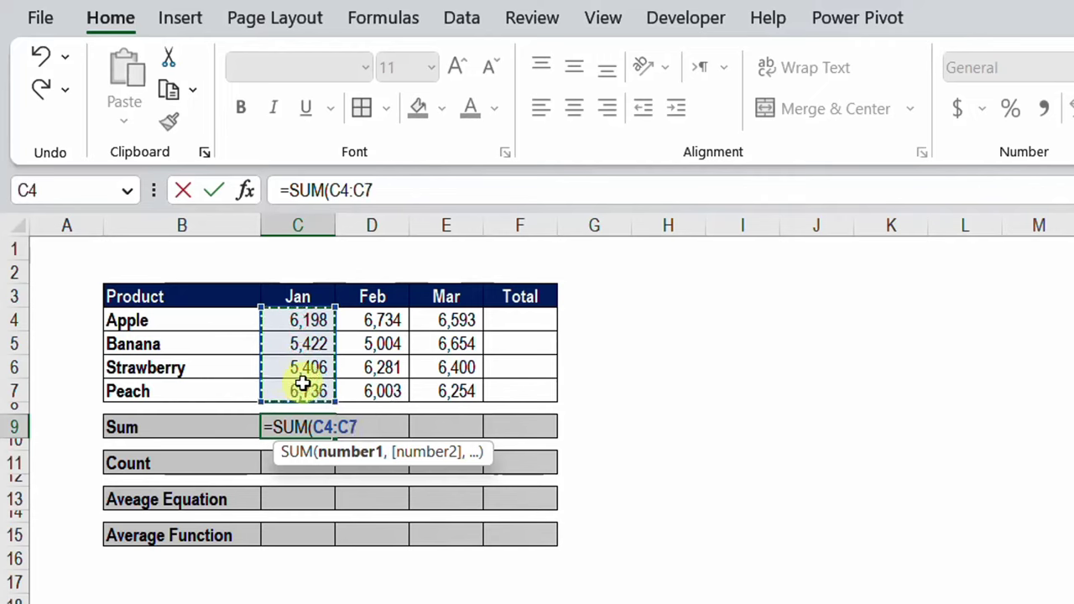
pyautogui.write(')')
pyautogui.press('Return')
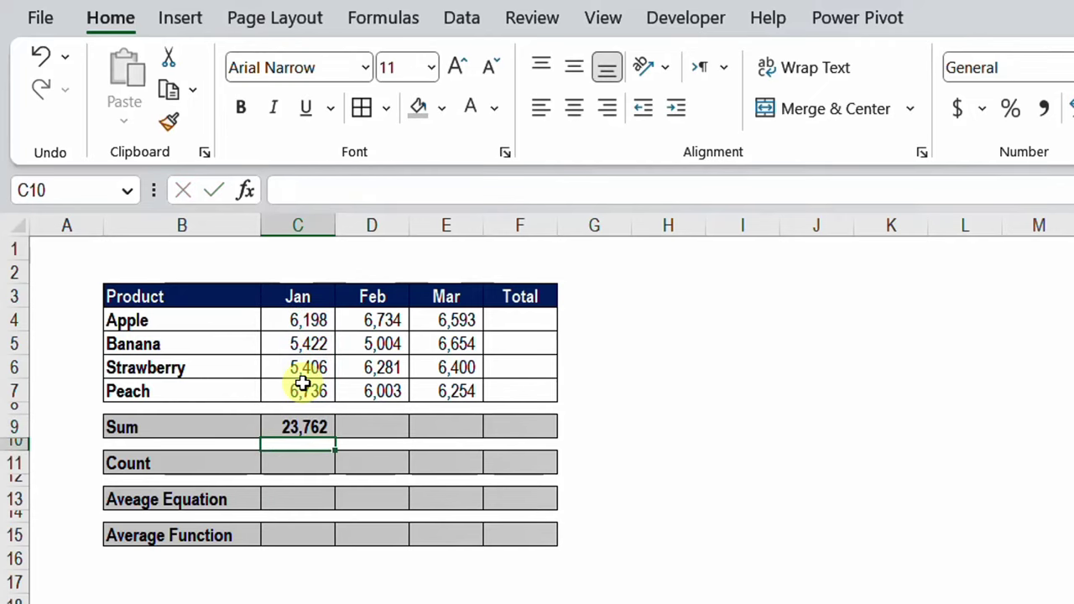
# - AutoSum the Feb column in D9 with Alt+=, giving 24,022
pyautogui.press('Up')
pyautogui.press('Right')
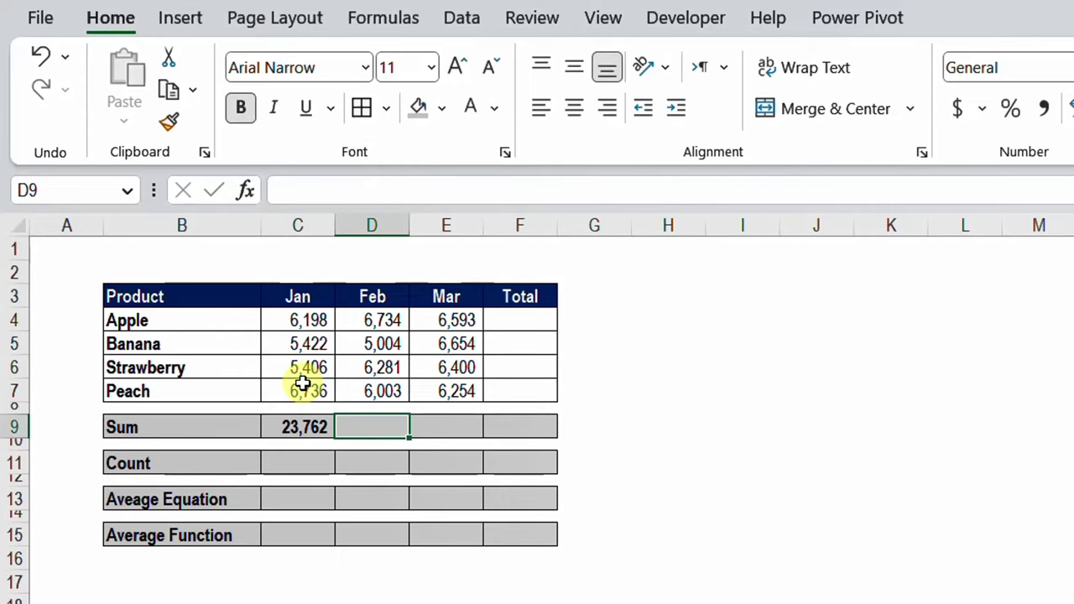
pyautogui.hotkey('alt', '=')
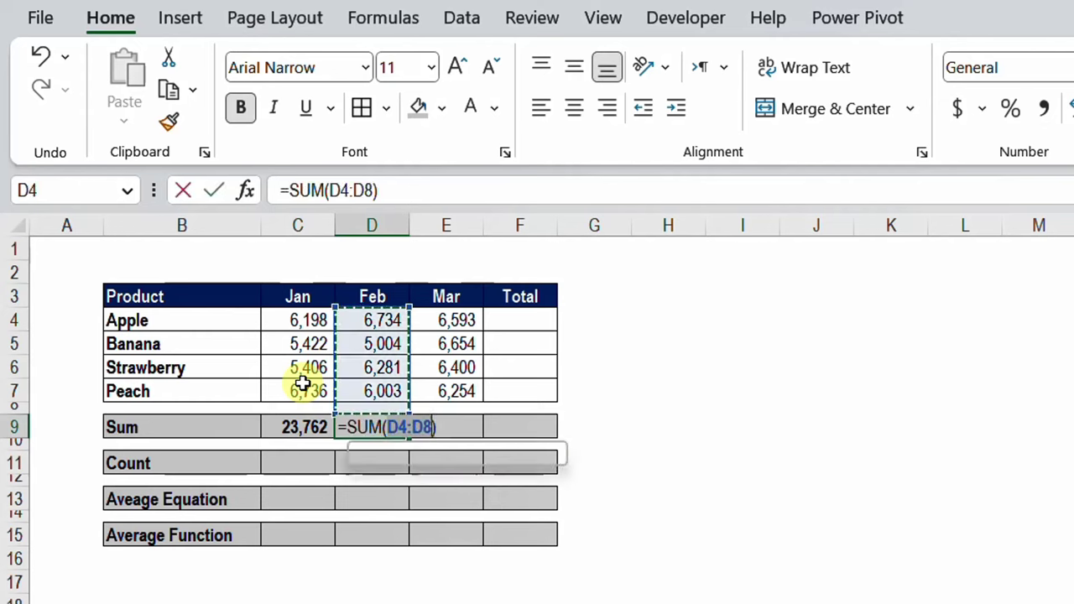
pyautogui.press('Return')
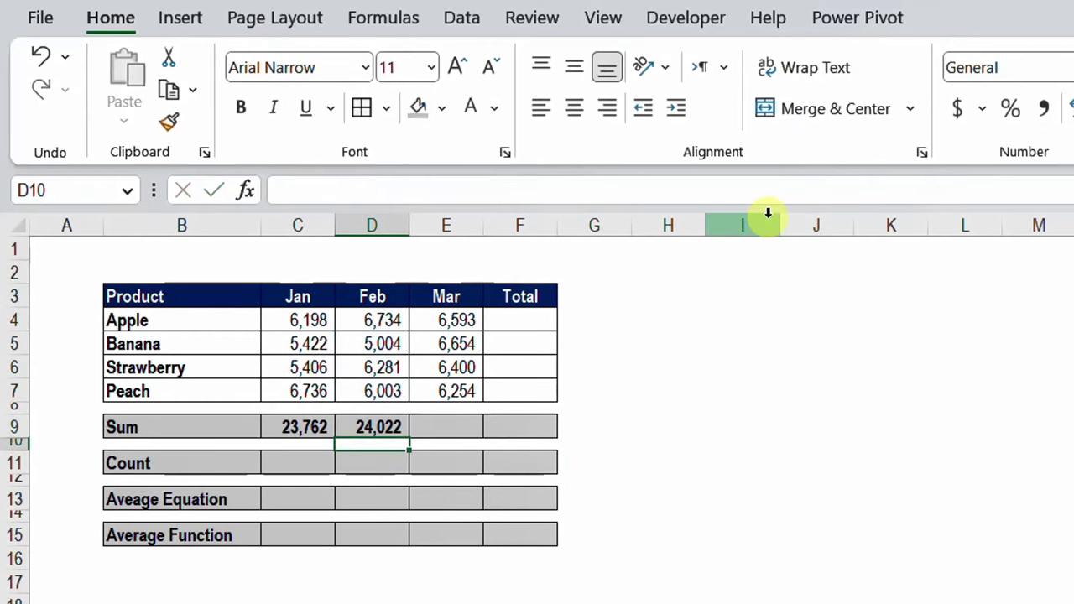
pyautogui.press('Up')
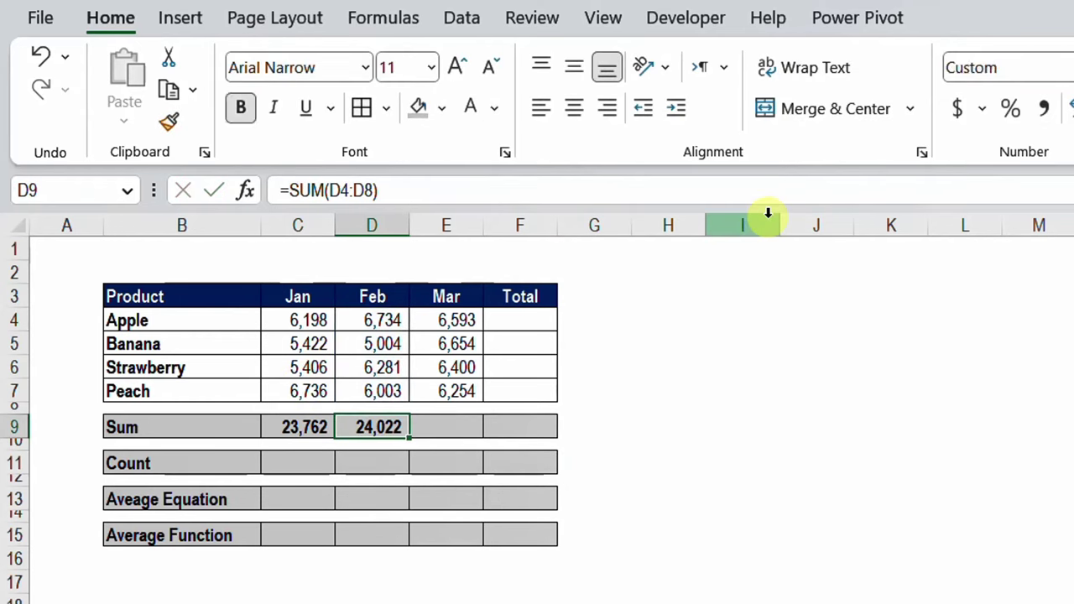
pyautogui.click(453, 429)
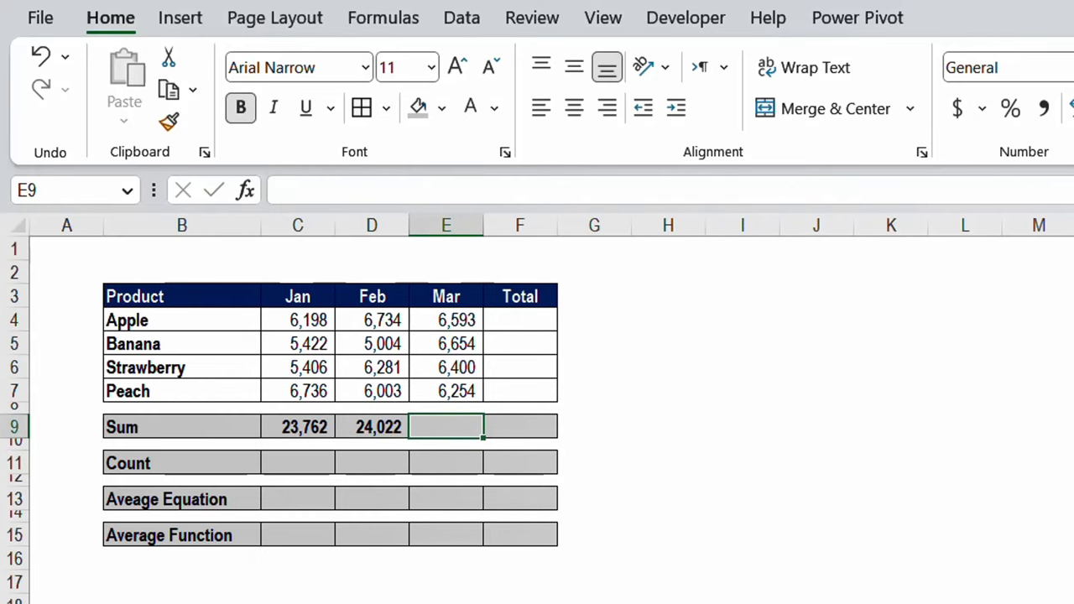
# - AutoSum the Mar figures E4:E7 in E9, giving 25,901
pyautogui.hotkey('alt', '=')
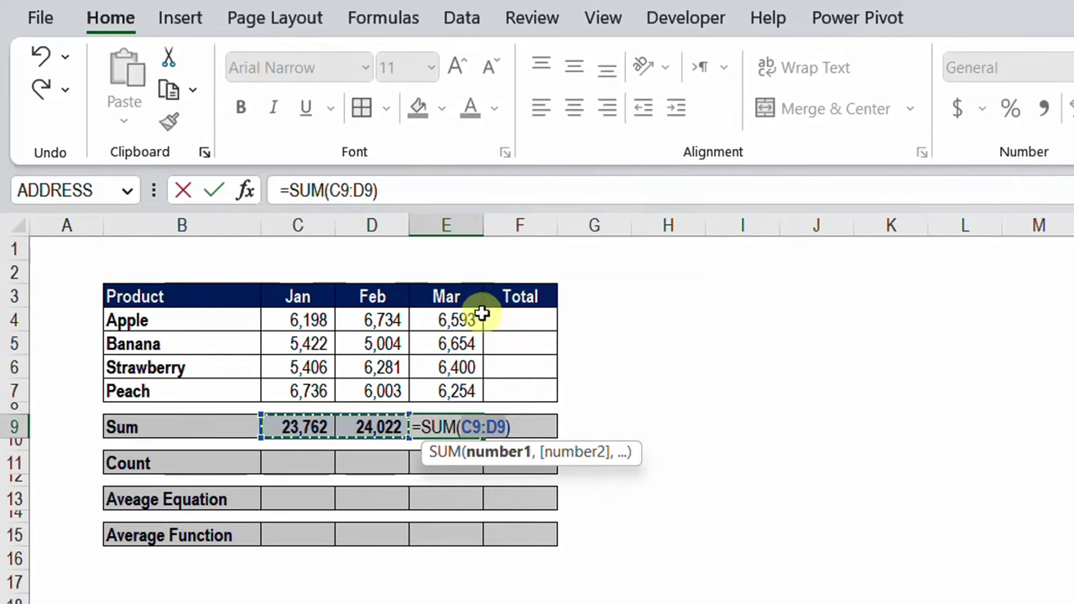
pyautogui.moveTo(453, 320); pyautogui.dragTo(456, 389)
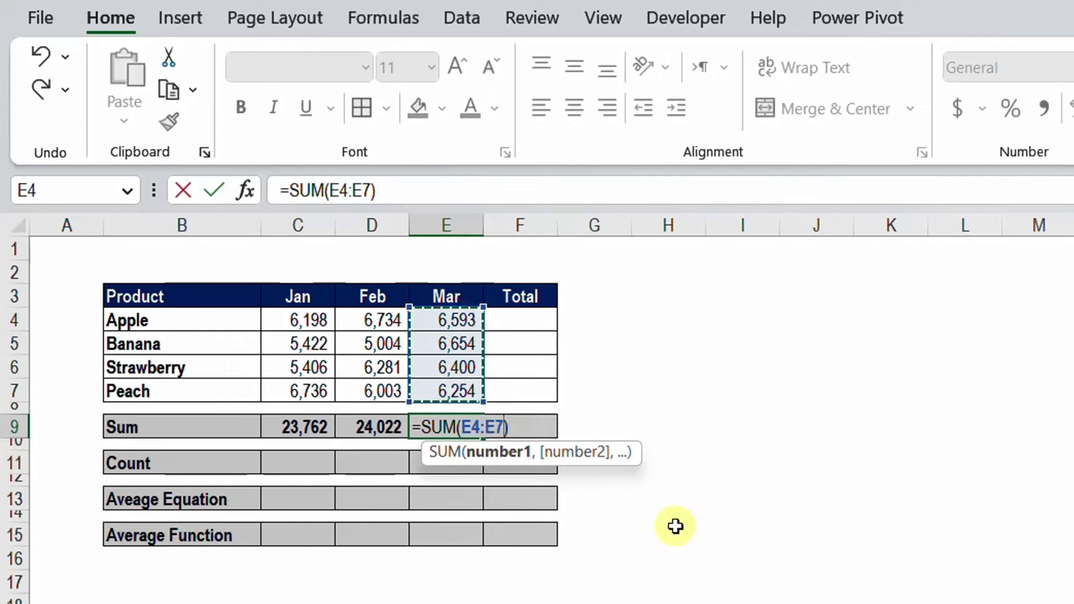
pyautogui.press('Return')
pyautogui.press('Up')
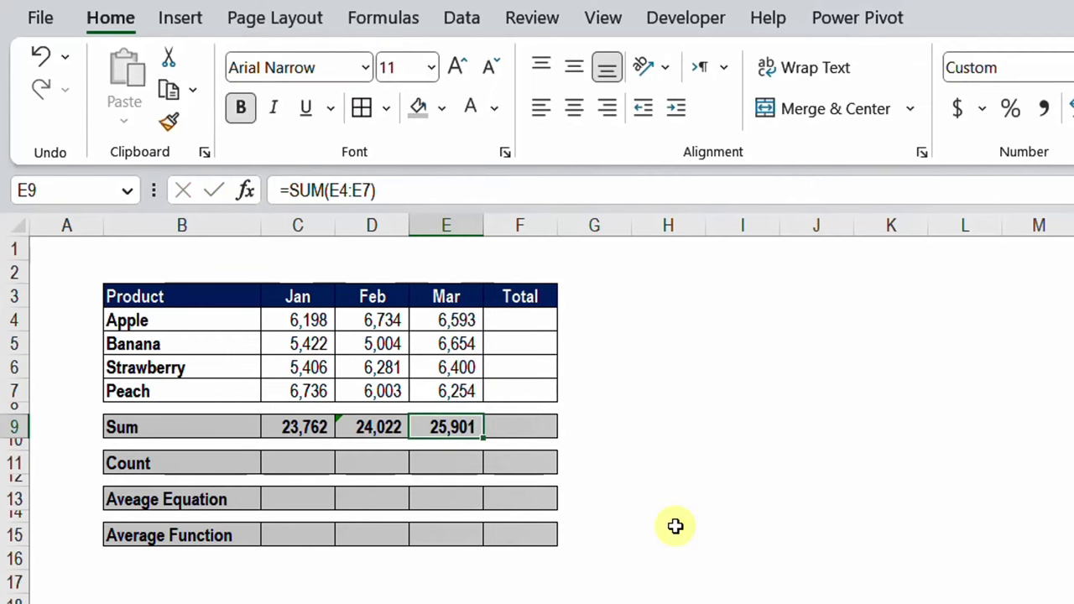
# - Review the C9, D9 and E9 SUM formulas, then select the Sum row C9:E9
pyautogui.doubleClick(307, 430)
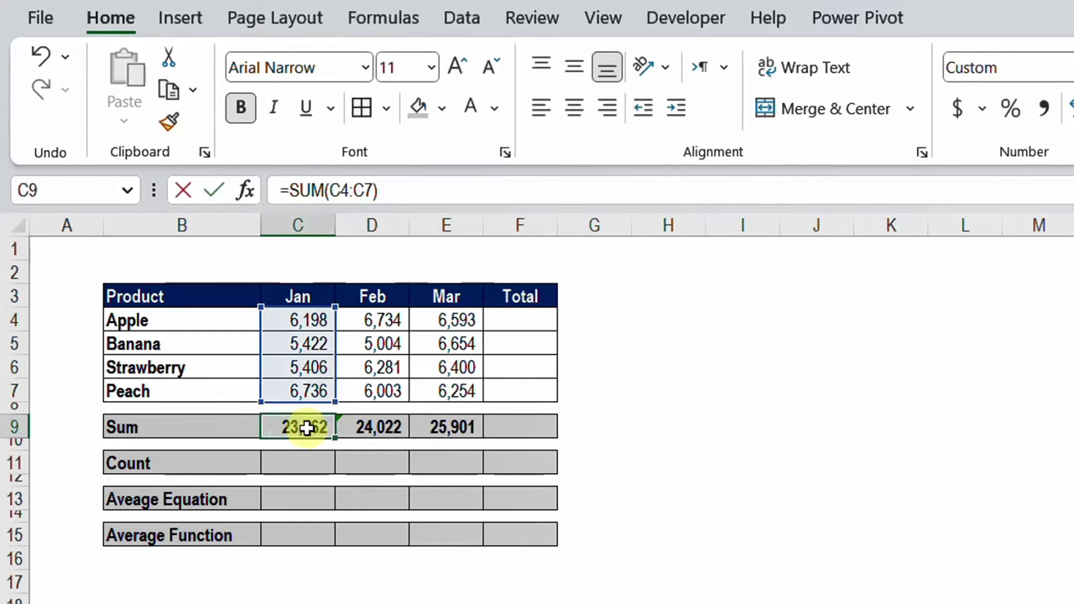
pyautogui.press('Escape')
pyautogui.doubleClick(365, 426)
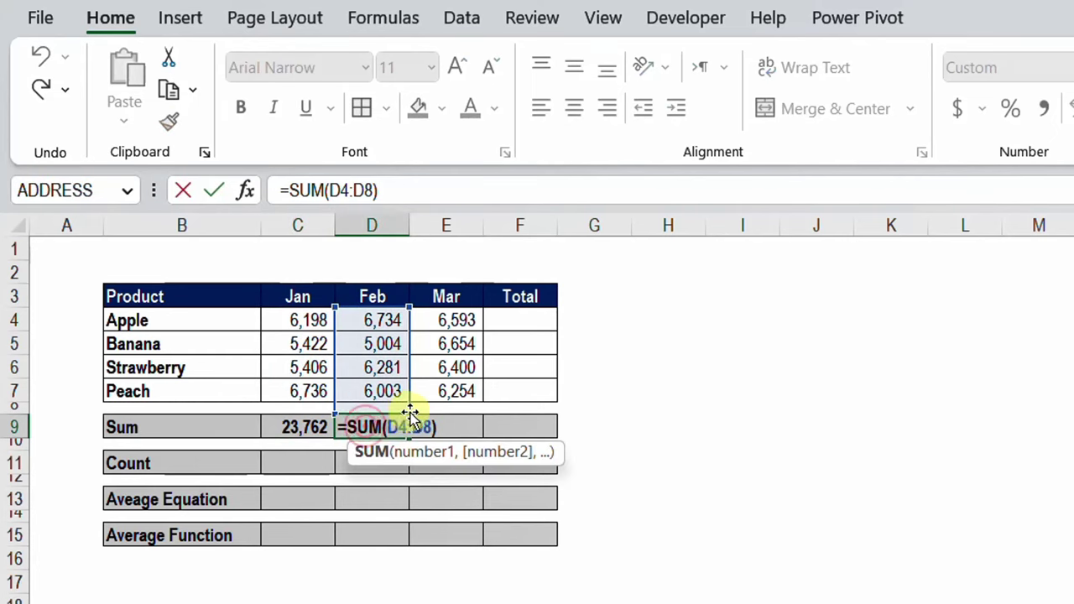
pyautogui.press('Escape')
pyautogui.click(425, 427)
pyautogui.doubleClick(425, 427)
pyautogui.click(290, 426)
pyautogui.press('Escape')
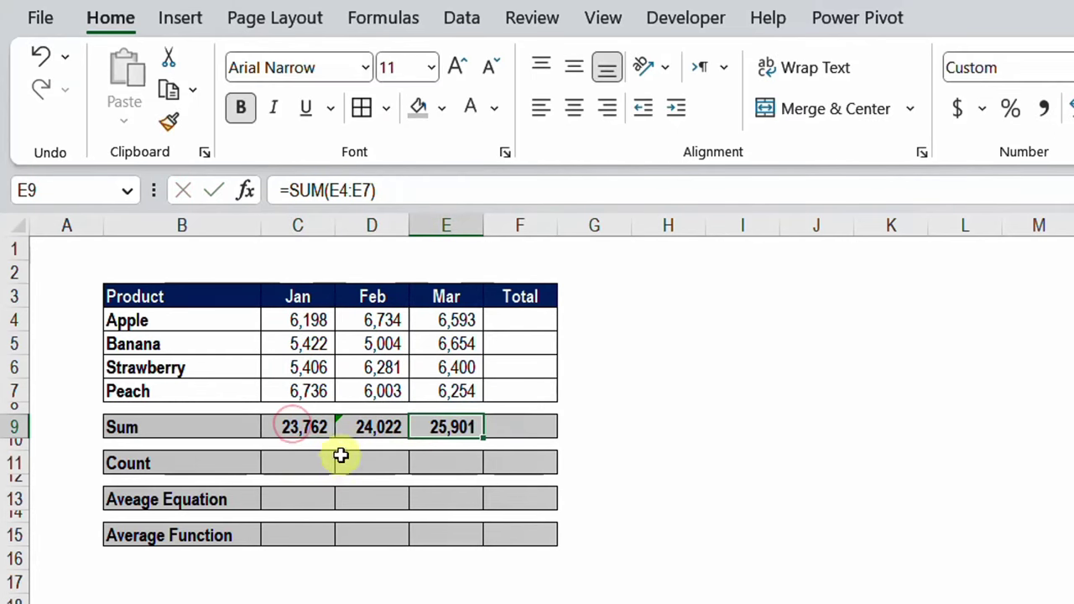
pyautogui.moveTo(314, 428); pyautogui.dragTo(464, 427)
# - Clear the Sum row, AutoSum C9 and fill it across to E9
pyautogui.press('Delete')
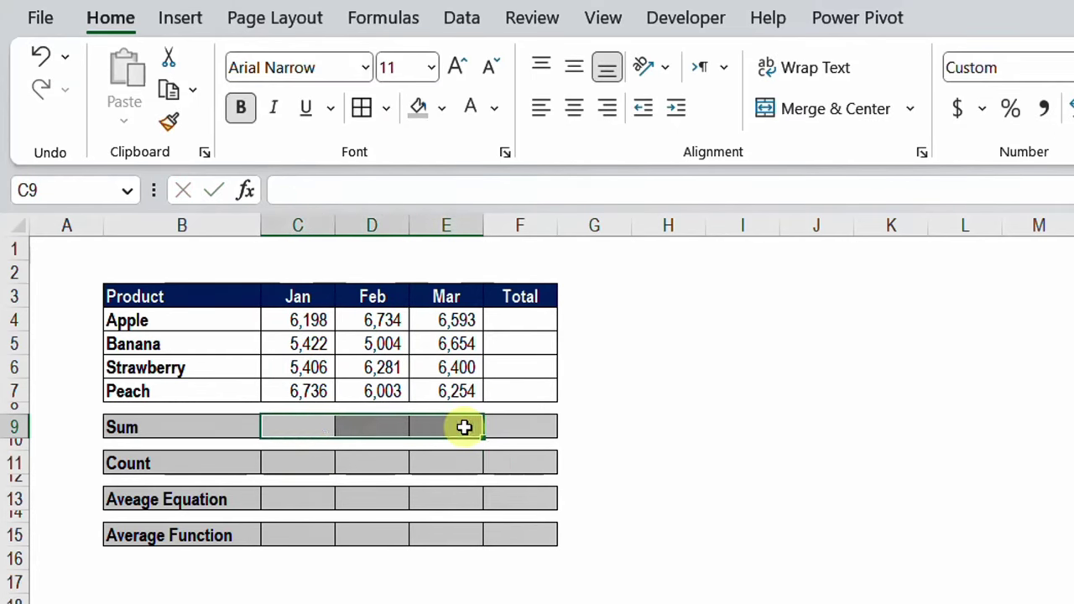
pyautogui.click(300, 422)
pyautogui.hotkey('alt', '=')
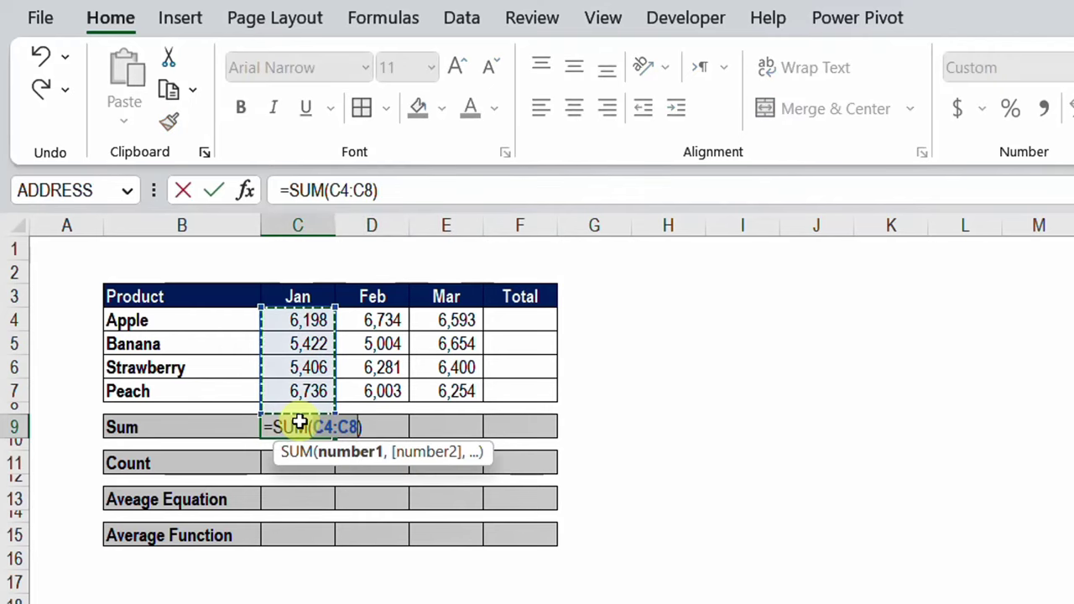
pyautogui.hotkey('ctrl', 'Return')
pyautogui.hotkey('shift', 'Right')
pyautogui.hotkey('shift', 'Right')
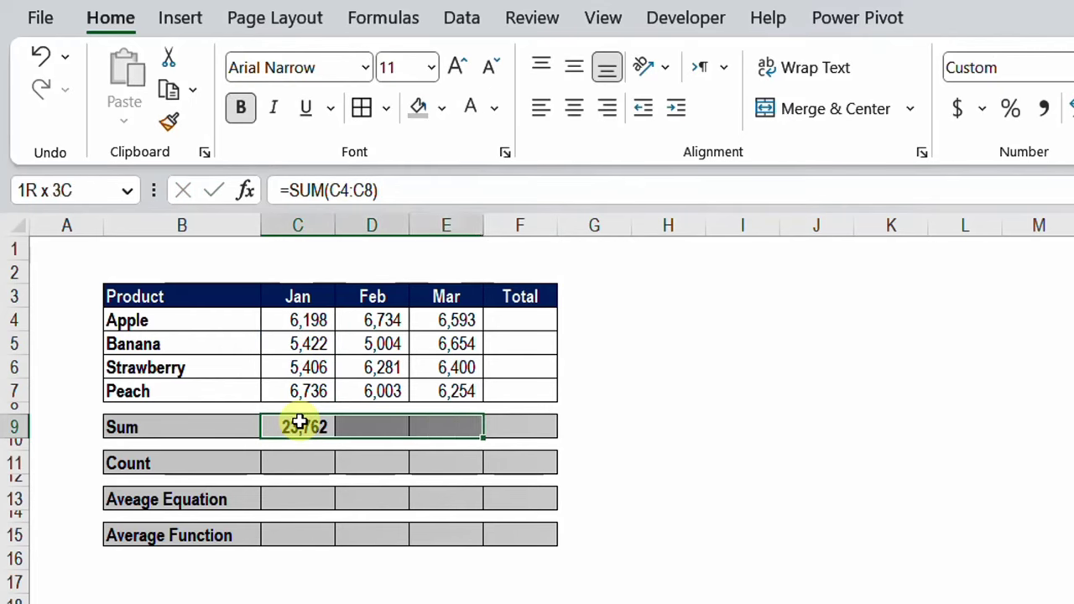
pyautogui.press('Left')
pyautogui.press('Right')
pyautogui.moveTo(334, 436); pyautogui.dragTo(516, 444)
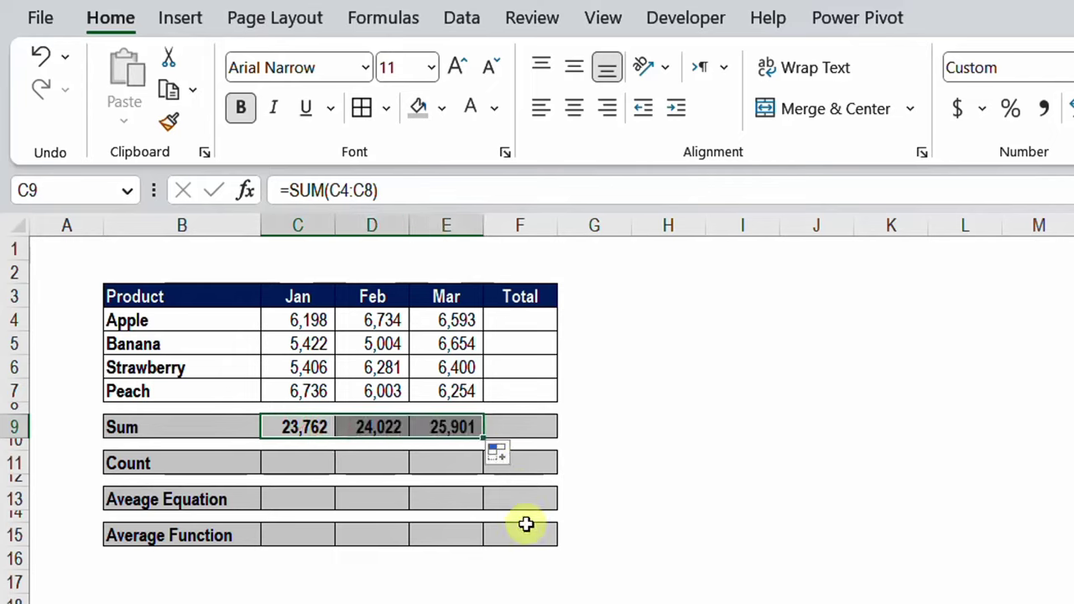
# - Check the Feb, Mar and Jan total formulas without changing them
pyautogui.click(364, 425)
pyautogui.press('F2')
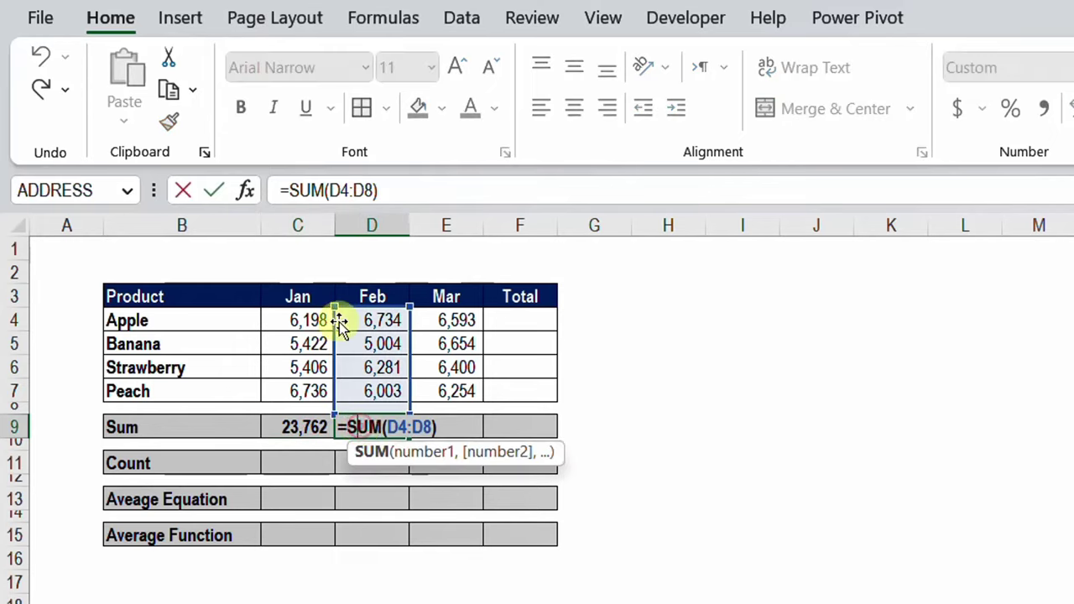
pyautogui.click(458, 426)
pyautogui.press('F2')
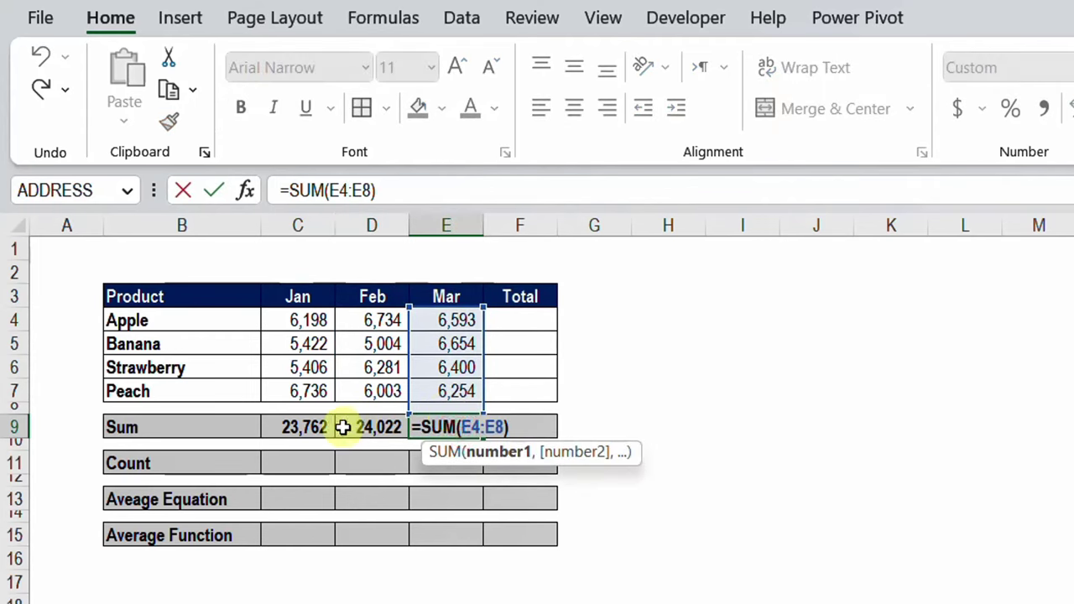
pyautogui.doubleClick(308, 428)
pyautogui.press('Escape')
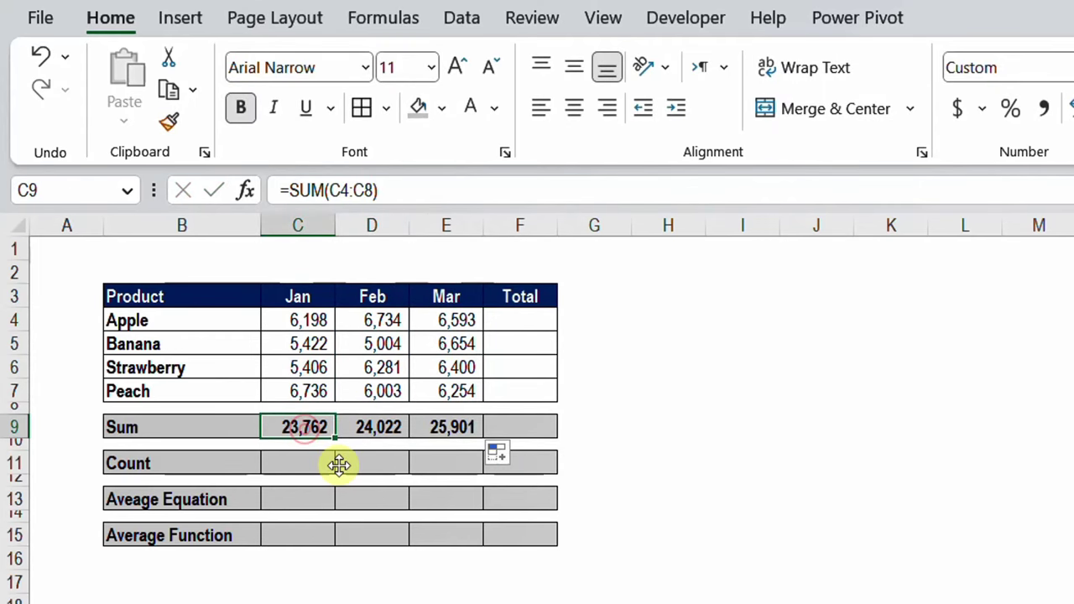
# - Clear C9:E9 and refill all three totals at once by AutoSumming C4:E9
pyautogui.moveTo(319, 426); pyautogui.dragTo(482, 432)
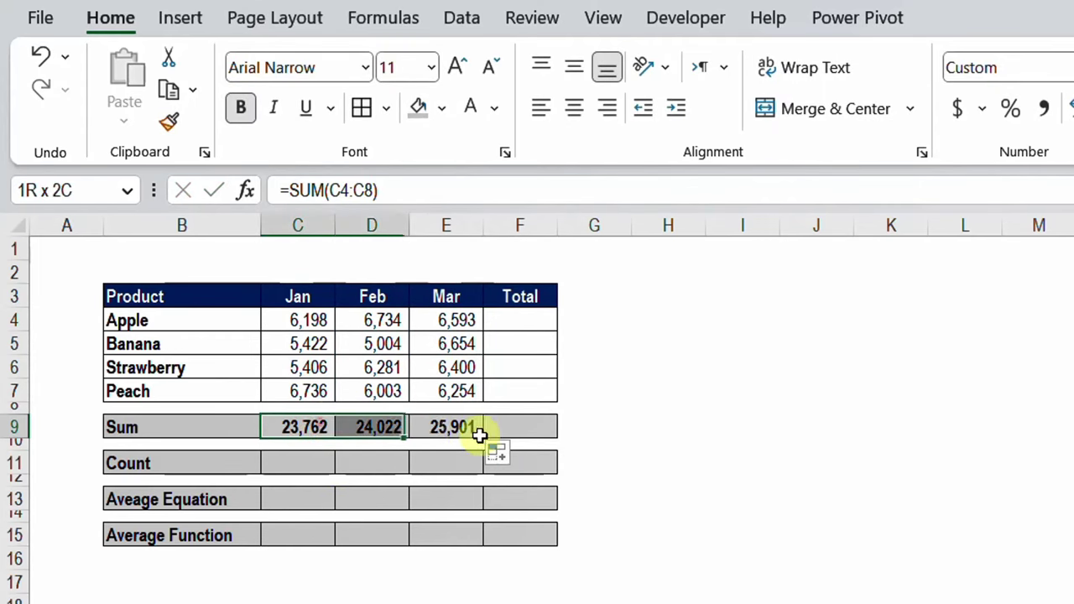
pyautogui.press('Delete')
pyautogui.moveTo(309, 322); pyautogui.dragTo(437, 424)
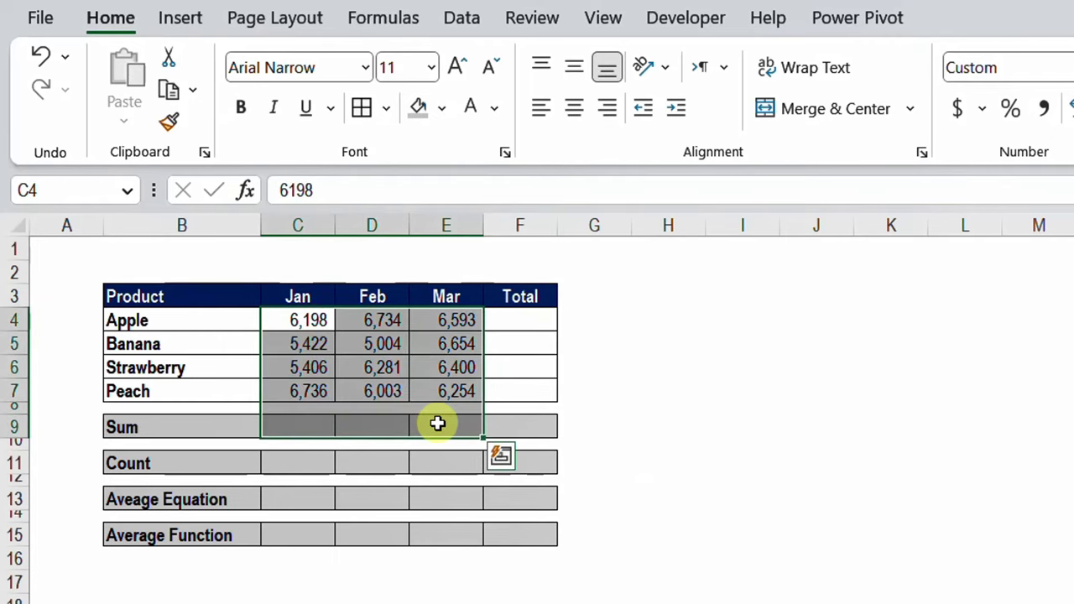
pyautogui.hotkey('alt', '=')
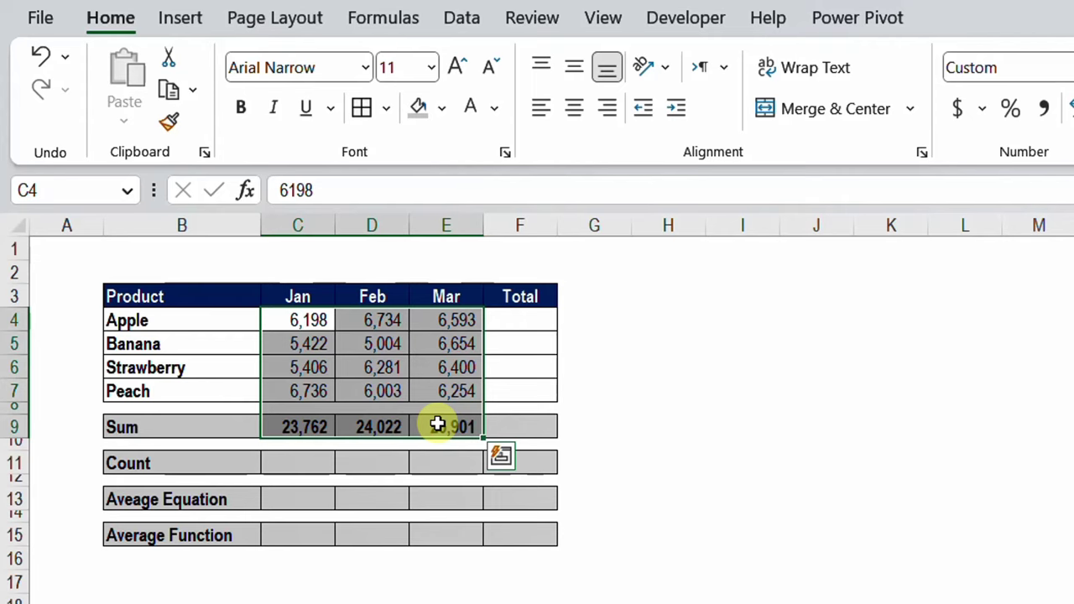
# - AutoSum Apple's row total in F4 (19,525), then undo it
pyautogui.click(497, 325)
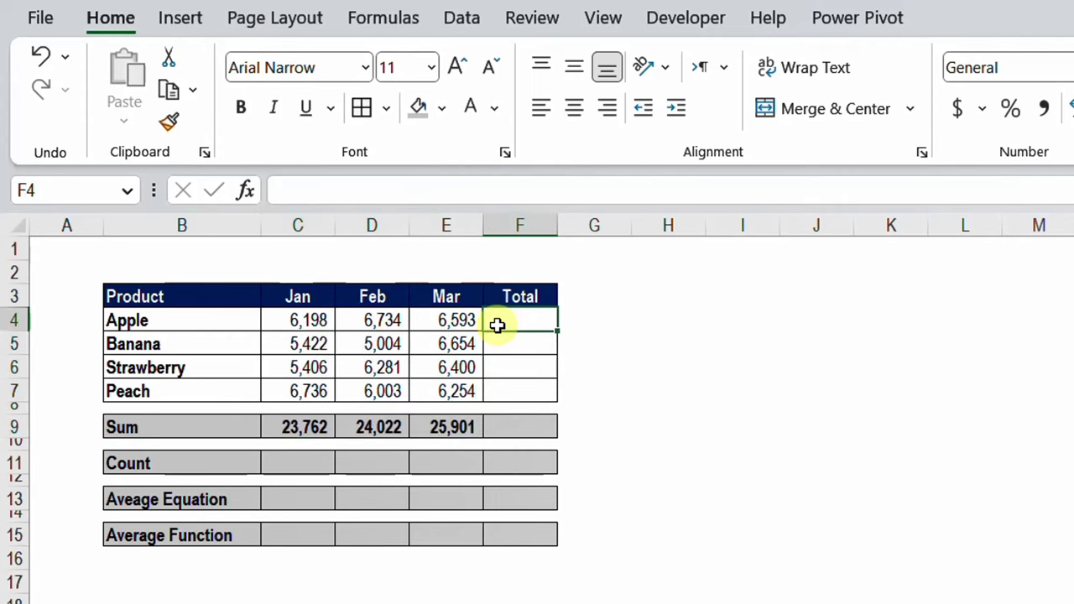
pyautogui.hotkey('alt', '=')
pyautogui.press('Return')
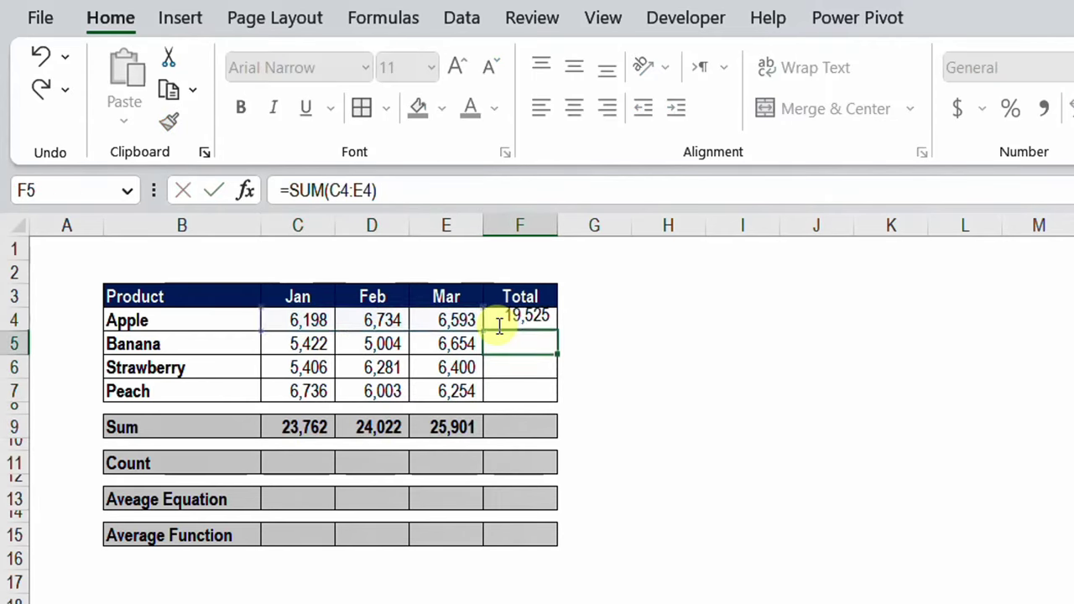
pyautogui.hotkey('ctrl', 'z')
pyautogui.hotkey('ctrl', 'z')
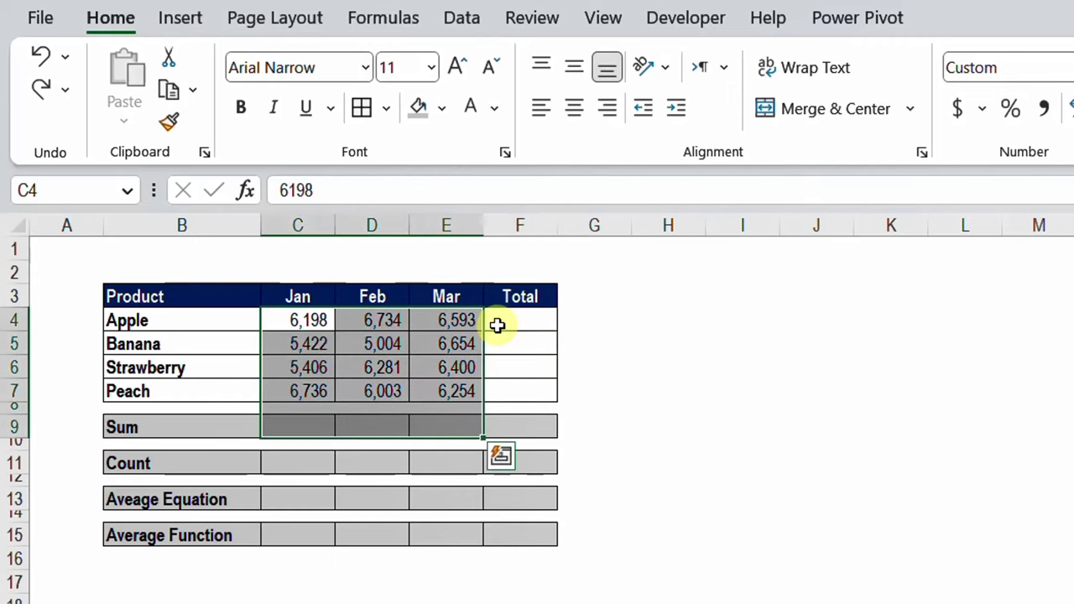
# - AutoSum the C4:F9 block to fill the Total column and Sum row, grand total 73,685
pyautogui.click(323, 341)
pyautogui.moveTo(307, 323); pyautogui.dragTo(548, 437)
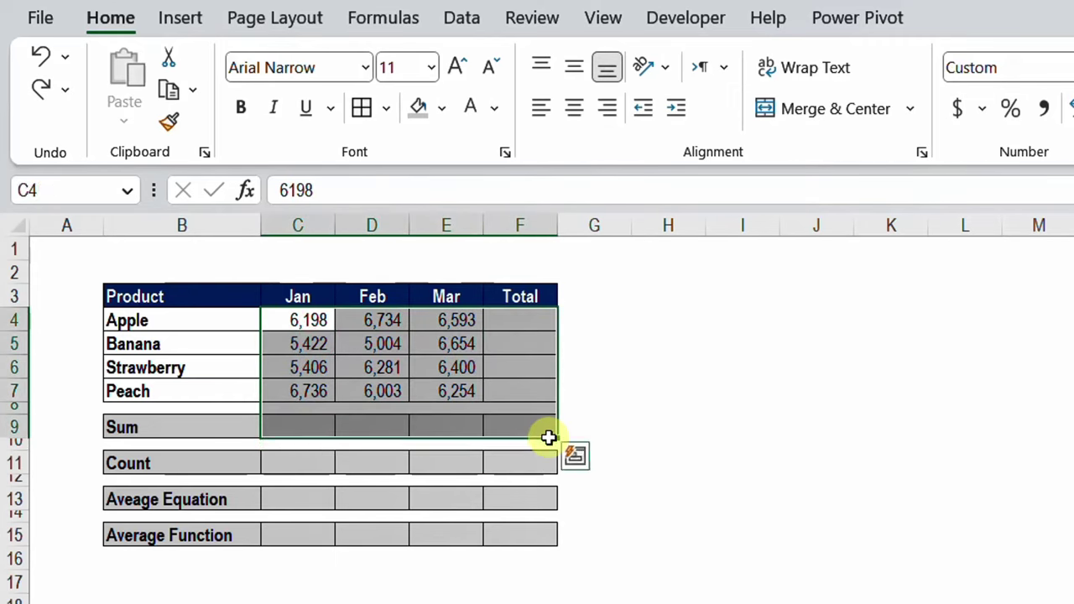
pyautogui.hotkey('alt', '=')
# - Check the SUM formulas behind the Apple, Banana and Strawberry totals
pyautogui.click(697, 365)
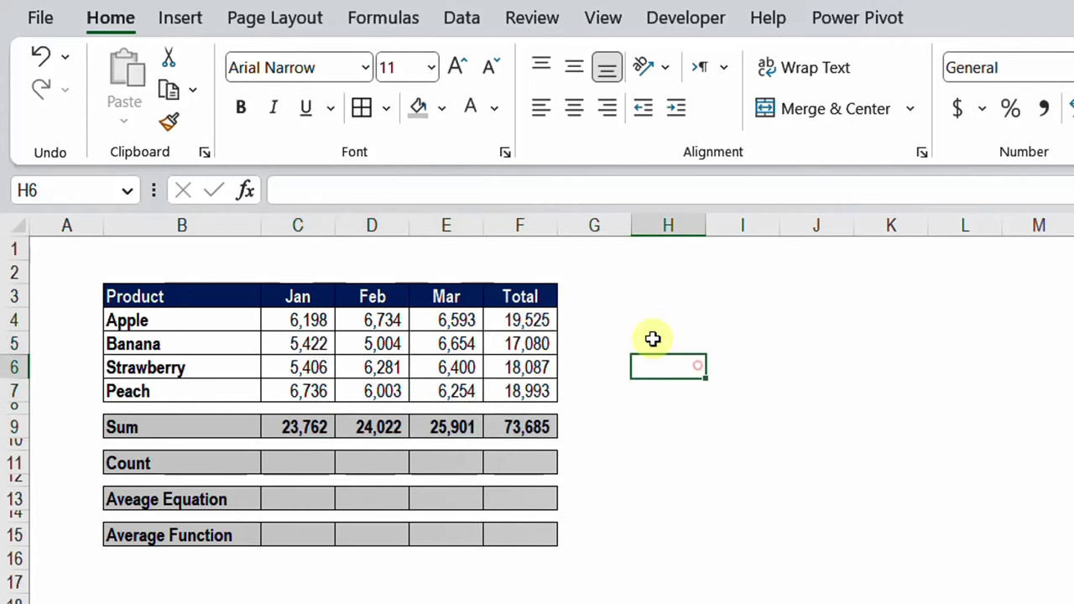
pyautogui.click(520, 323)
pyautogui.click(522, 344)
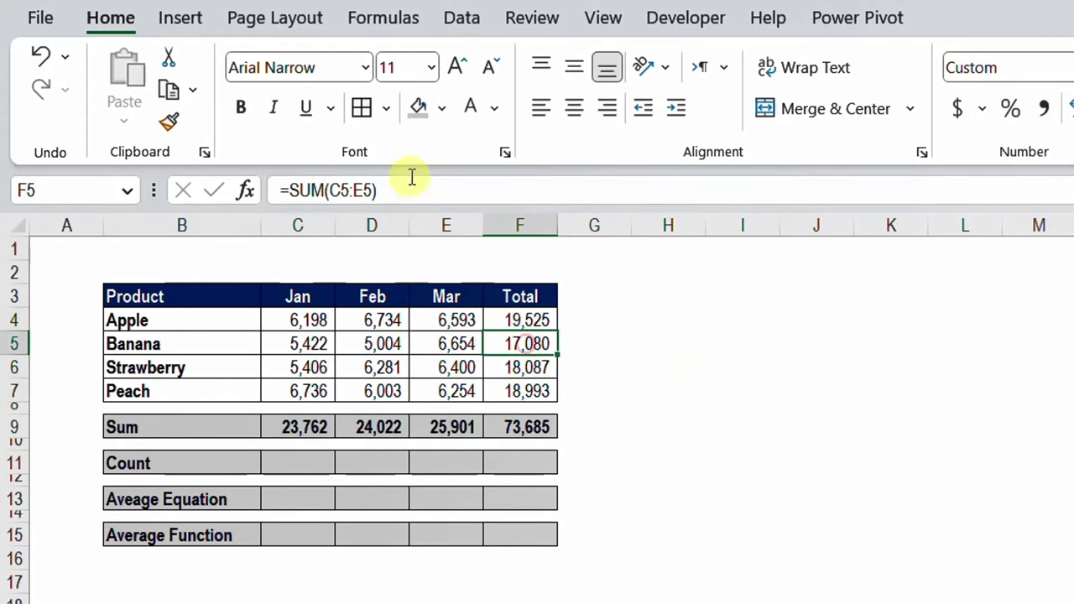
pyautogui.click(411, 189)
pyautogui.click(541, 367)
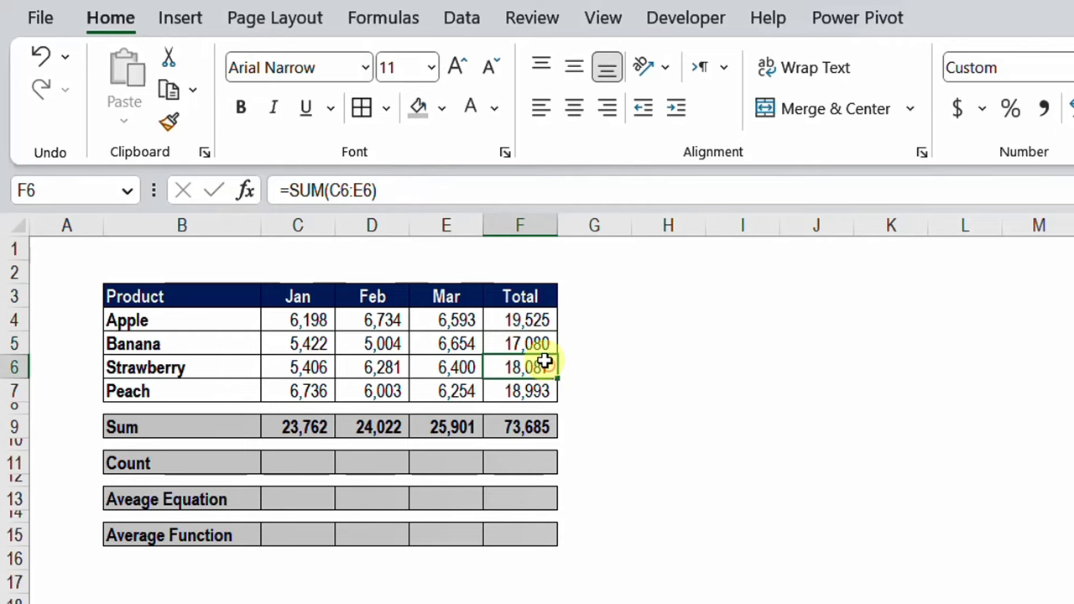
pyautogui.click(453, 196)
pyautogui.press('Escape')
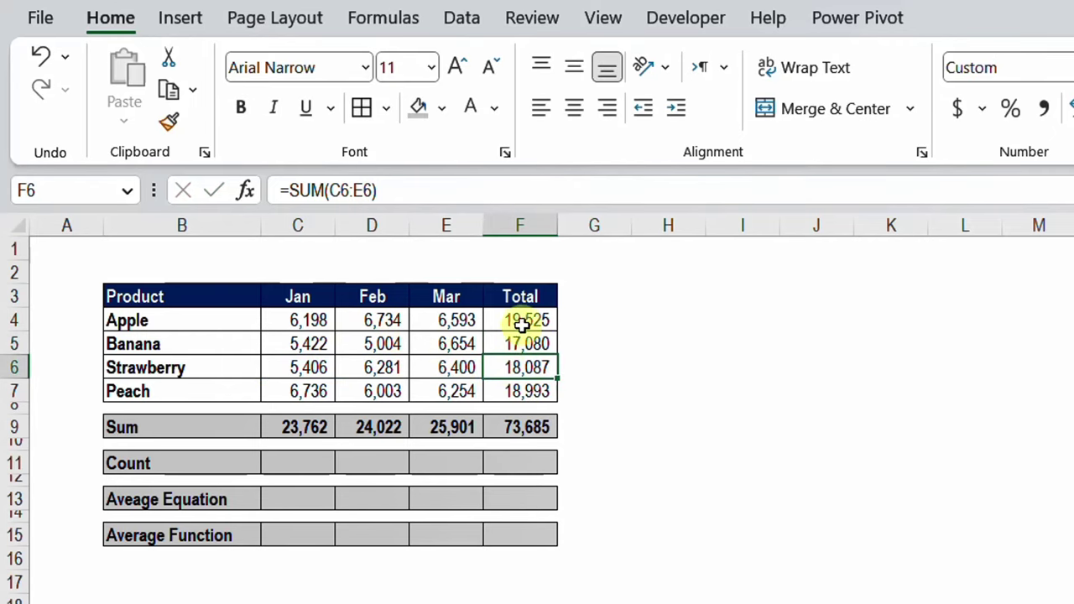
pyautogui.moveTo(308, 320)
pyautogui.mouseDown()
pyautogui.moveTo(414, 382)
pyautogui.moveTo(291, 349)
pyautogui.mouseUp()
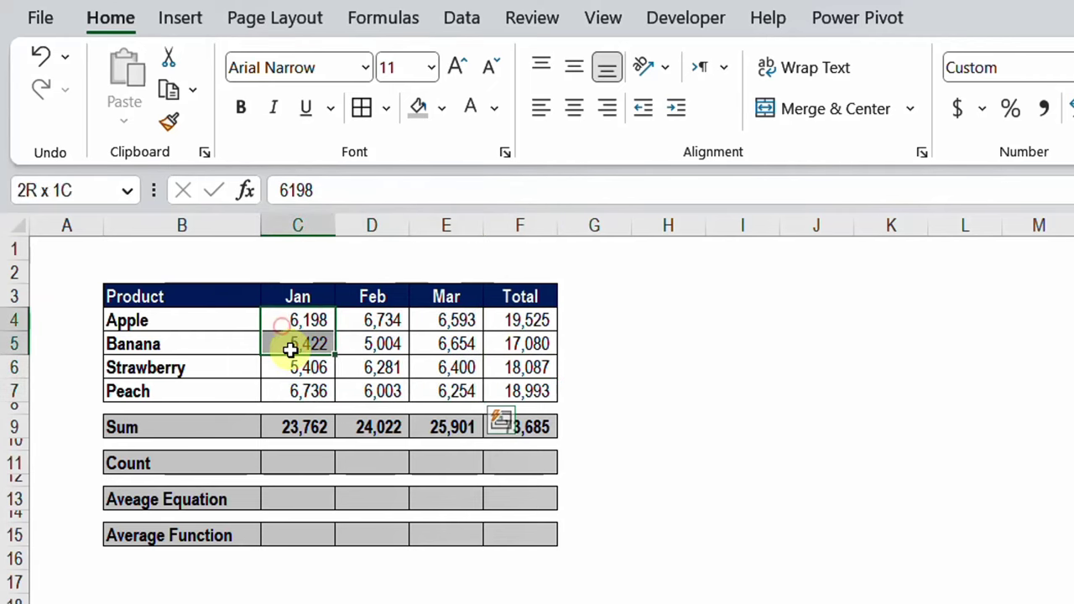
pyautogui.press('Delete')
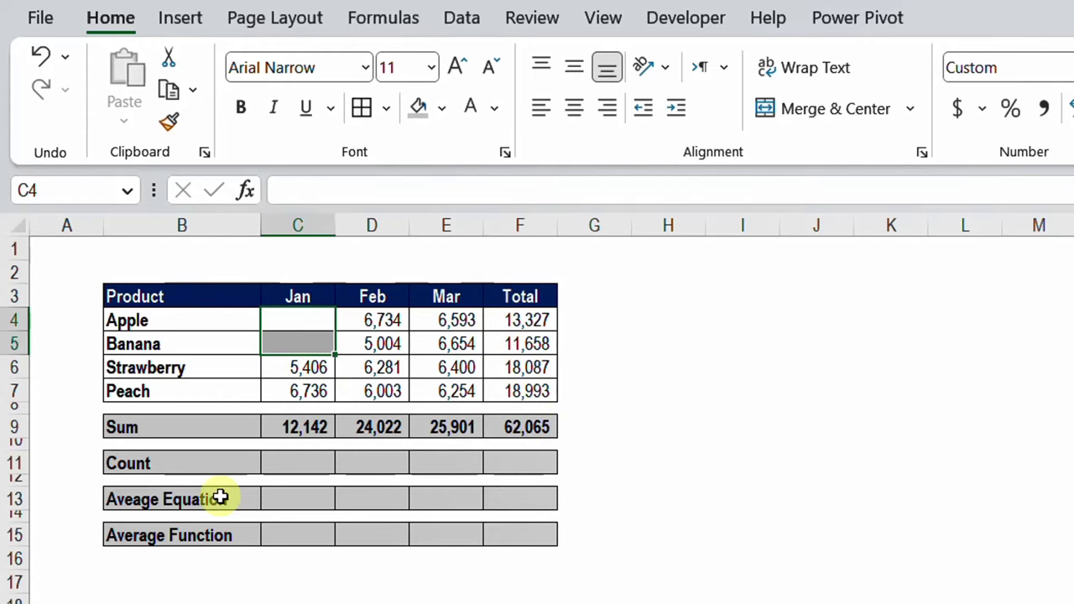
pyautogui.hotkey('ctrl', 'z')
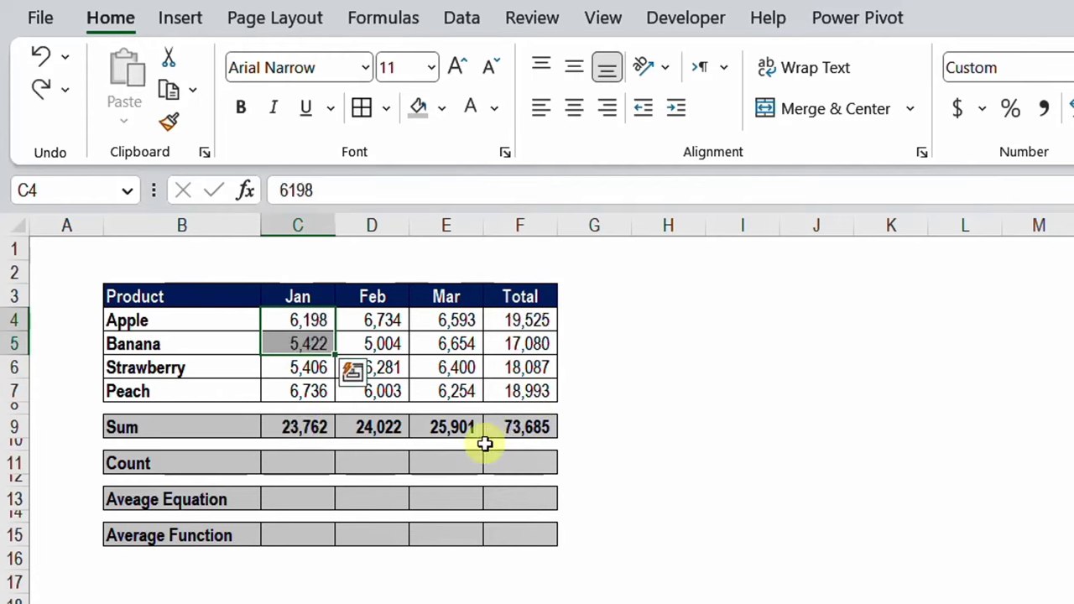
pyautogui.click(310, 463)
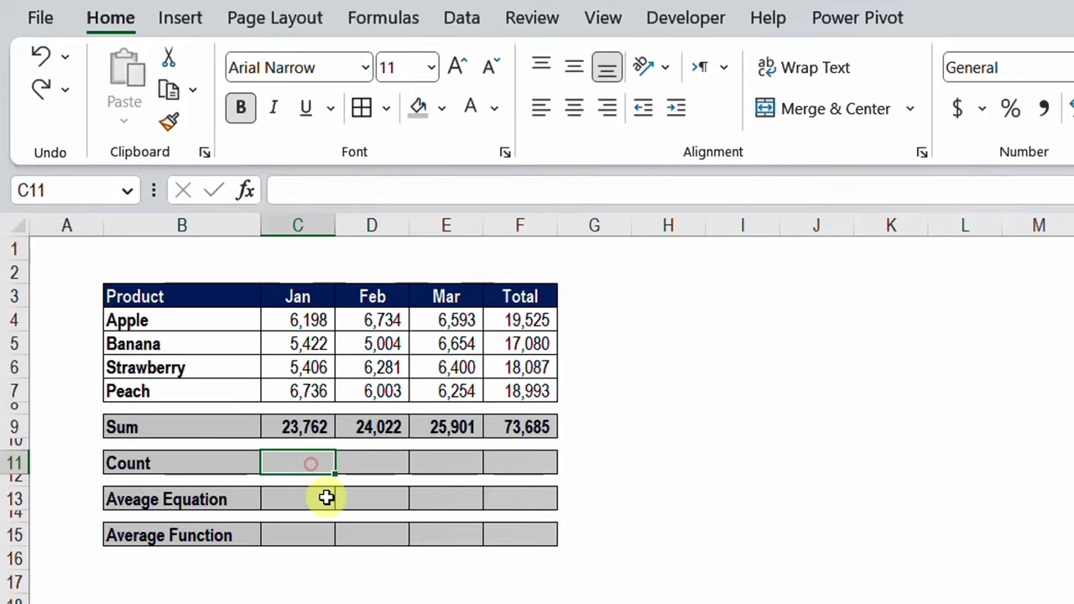
# - Enter =COUNT(C4:C7) in C11 for the Jan count, returning 4
pyautogui.write('=')
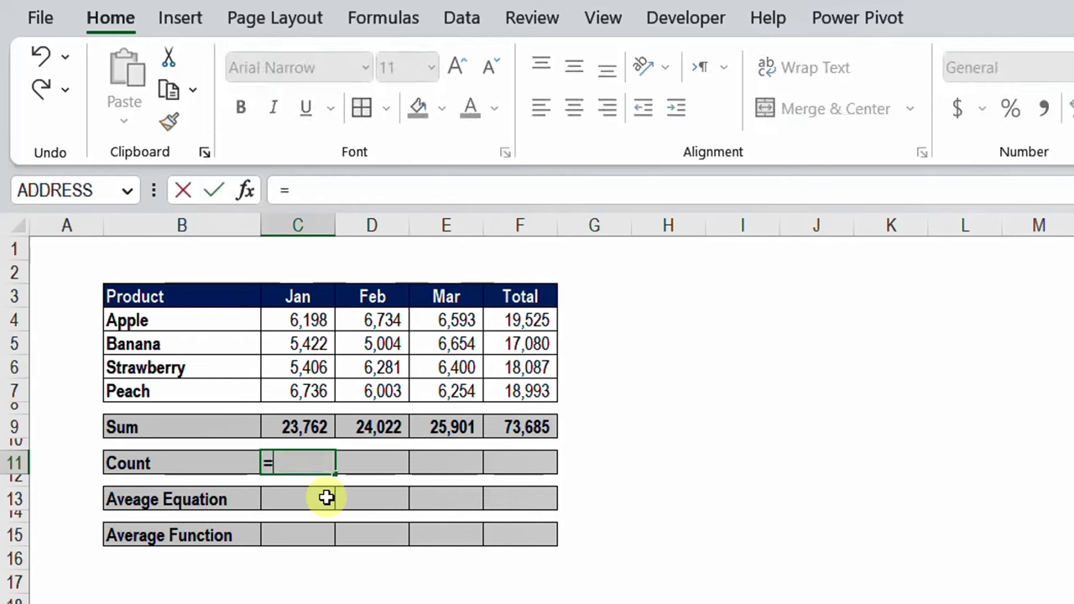
pyautogui.write('cou')
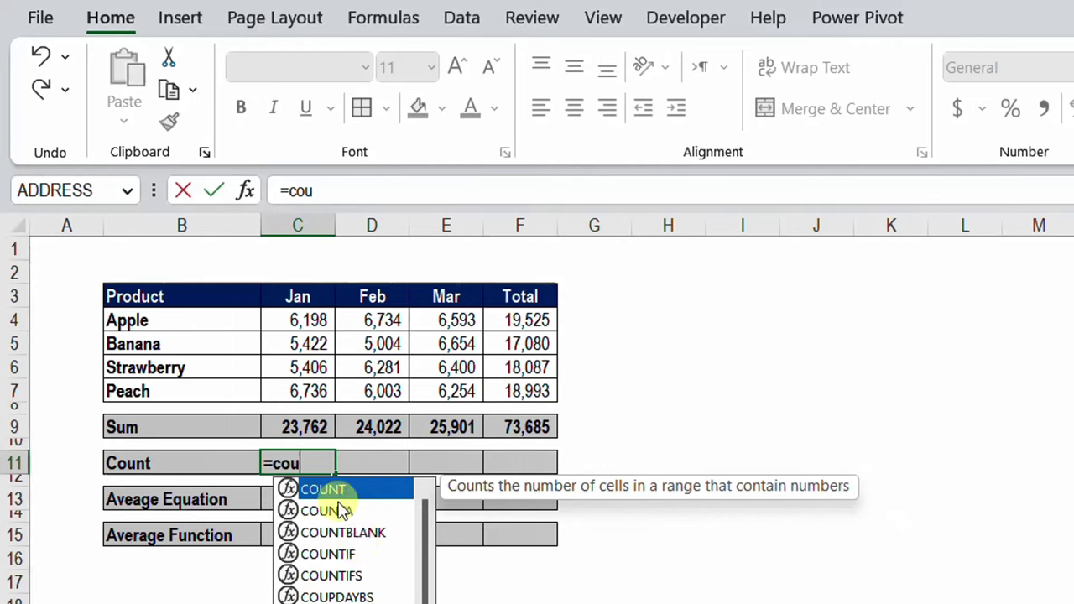
pyautogui.doubleClick(335, 492)
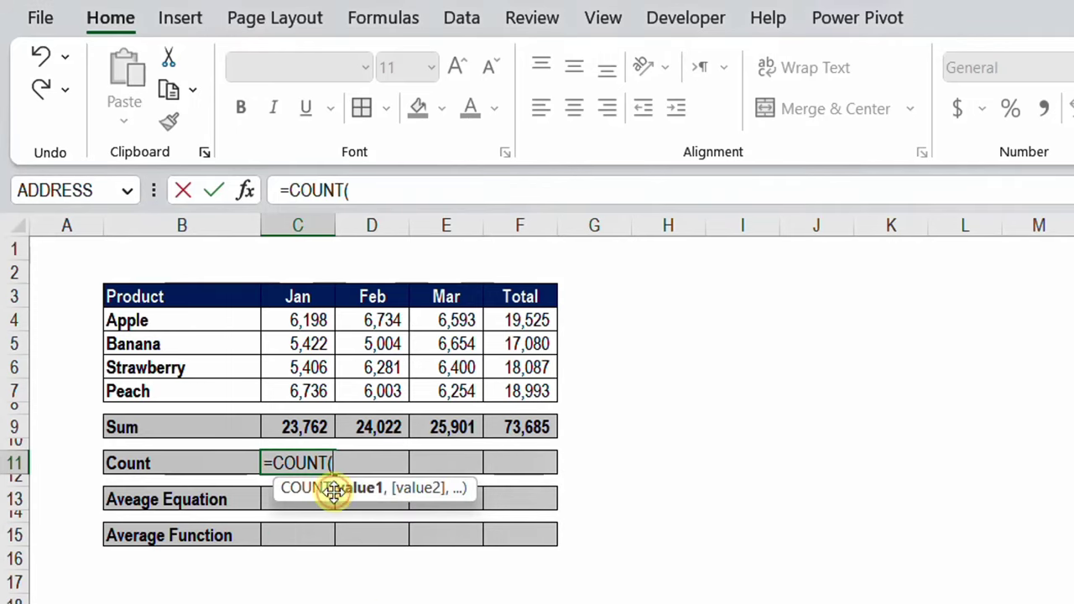
pyautogui.moveTo(316, 322); pyautogui.dragTo(323, 385)
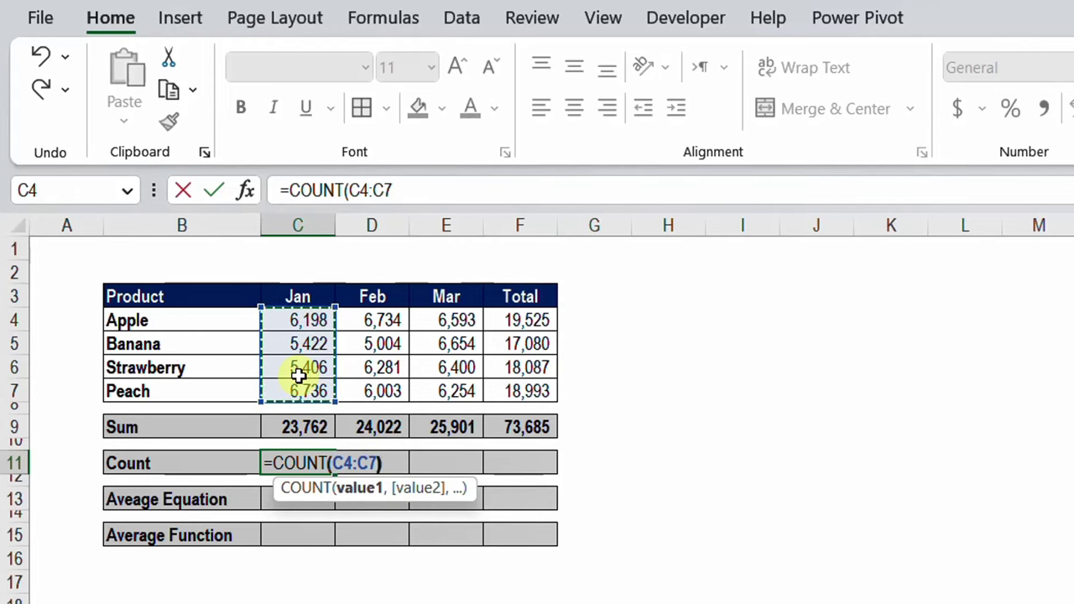
pyautogui.press('Return')
pyautogui.press('Up')
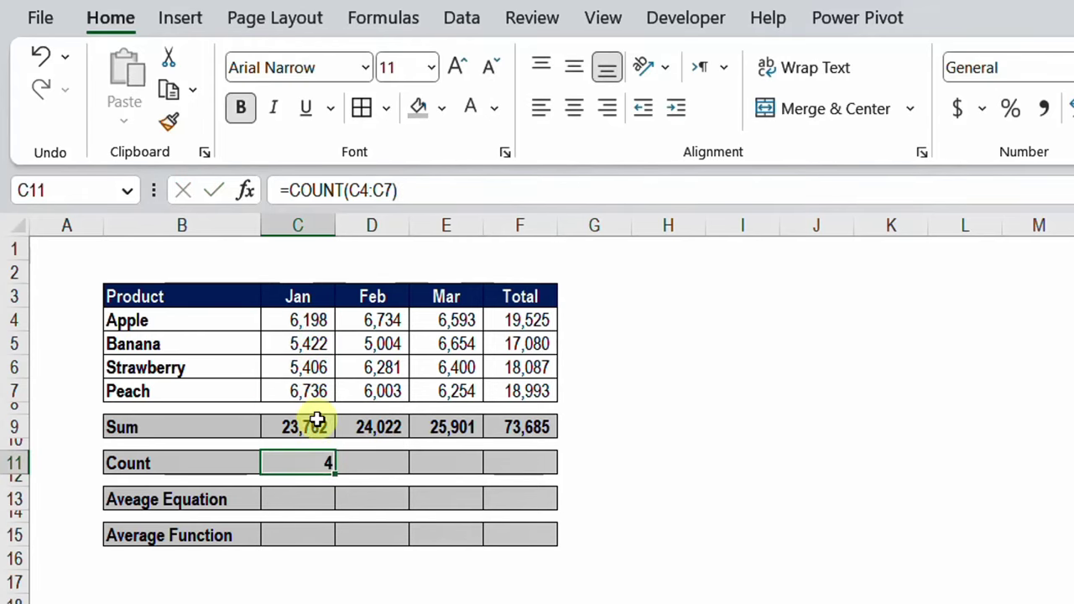
pyautogui.click(317, 424)
pyautogui.click(328, 462)
# - Rewrite the C11 count using individual references C4, C5, C6 and C7
pyautogui.write('=')
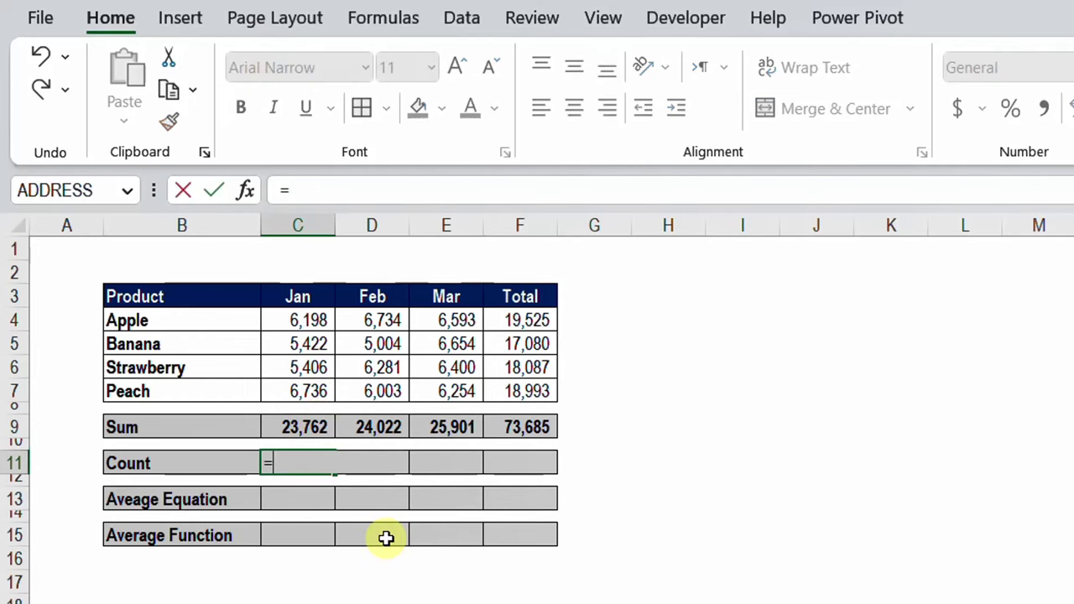
pyautogui.write('count')
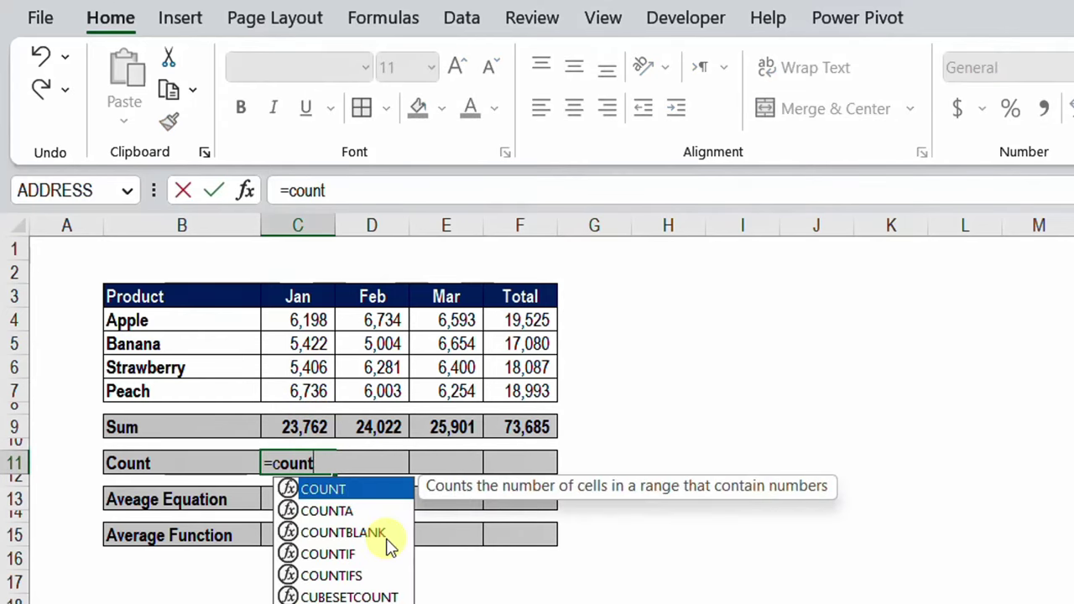
pyautogui.press('Tab')
pyautogui.click(304, 315)
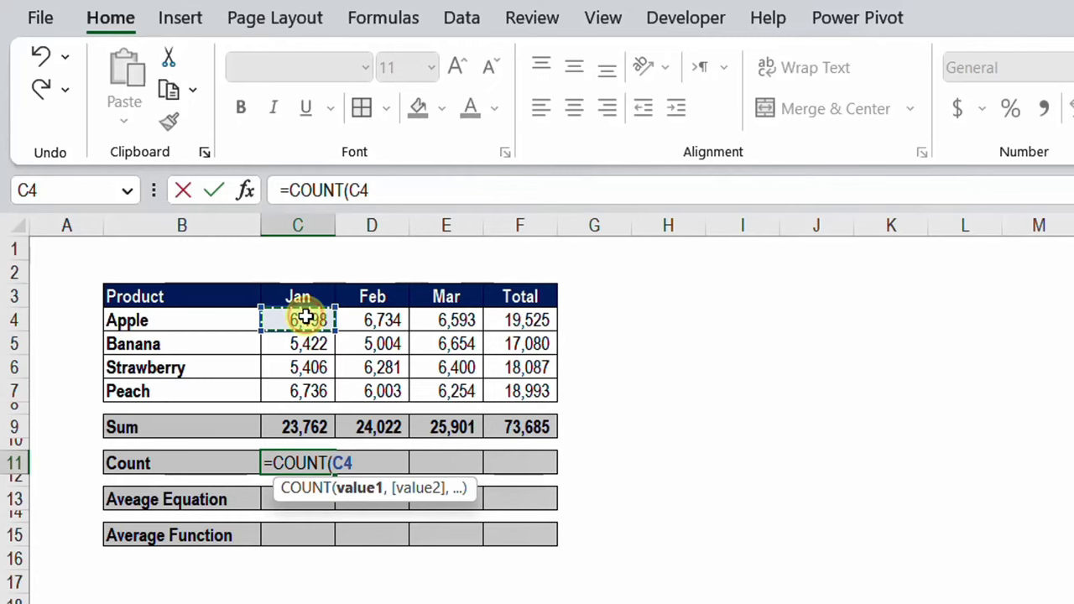
pyautogui.write(',')
pyautogui.click(312, 344)
pyautogui.write(',')
pyautogui.click(314, 365)
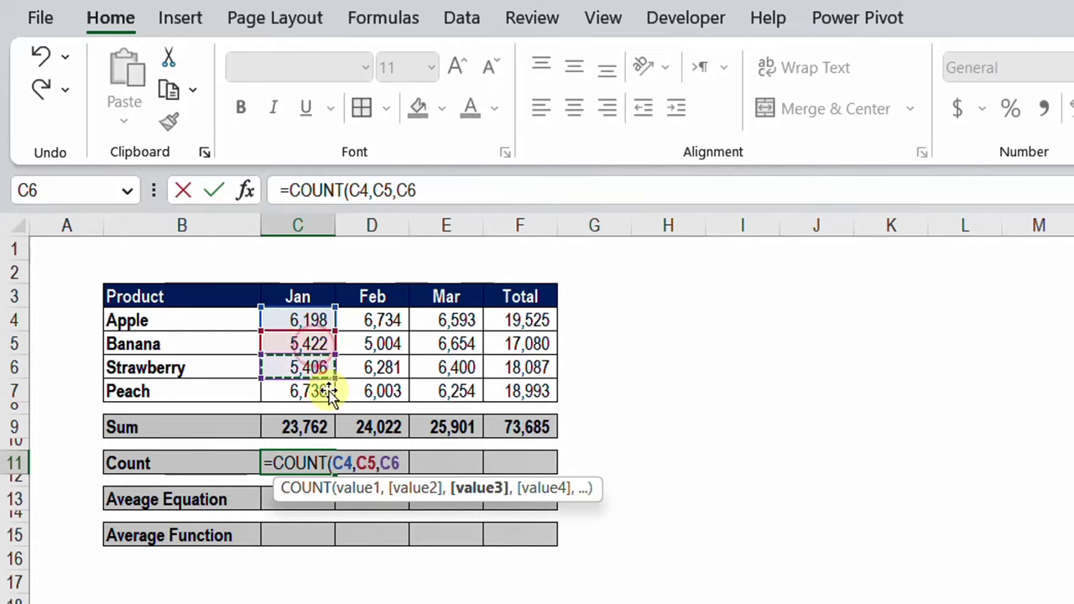
pyautogui.write(',')
pyautogui.click(329, 393)
pyautogui.press('Return')
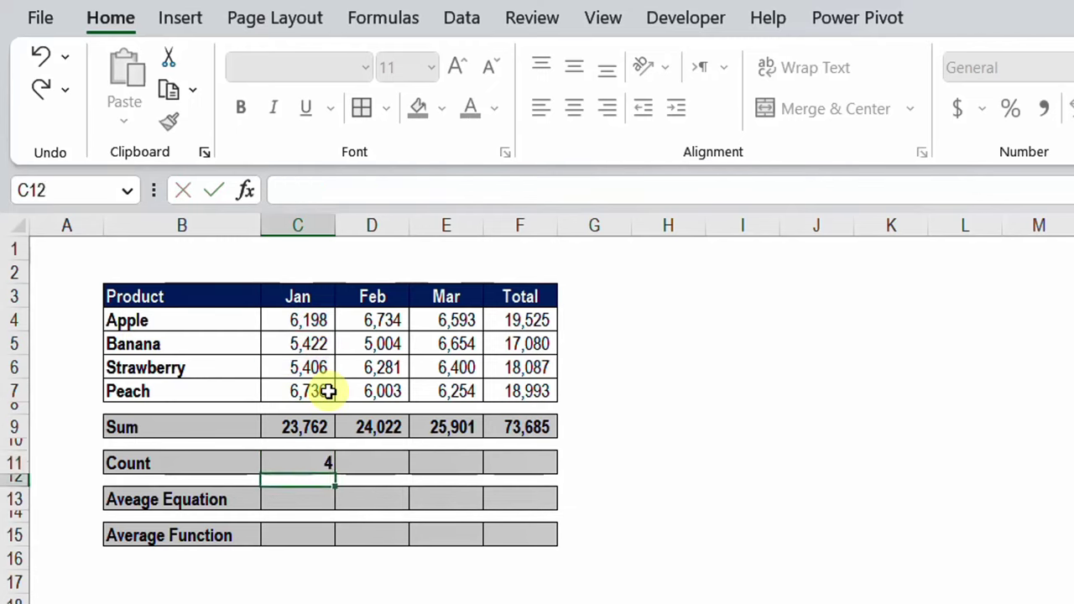
pyautogui.press('Up')
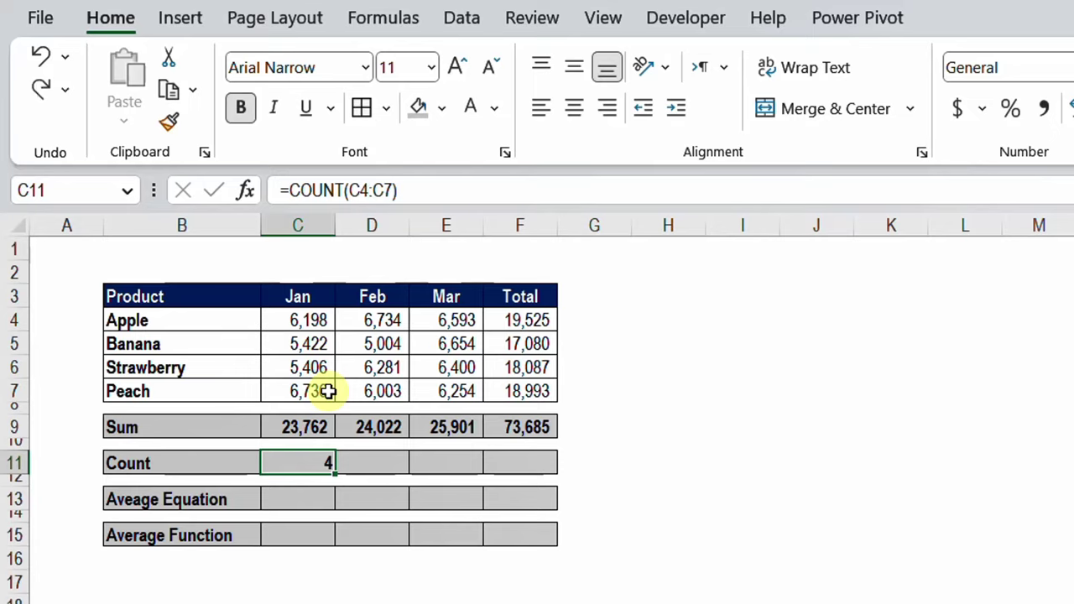
# - Clear C11 and re-enter =COUNT(C4:C7) so it shows 4
pyautogui.press('Delete')
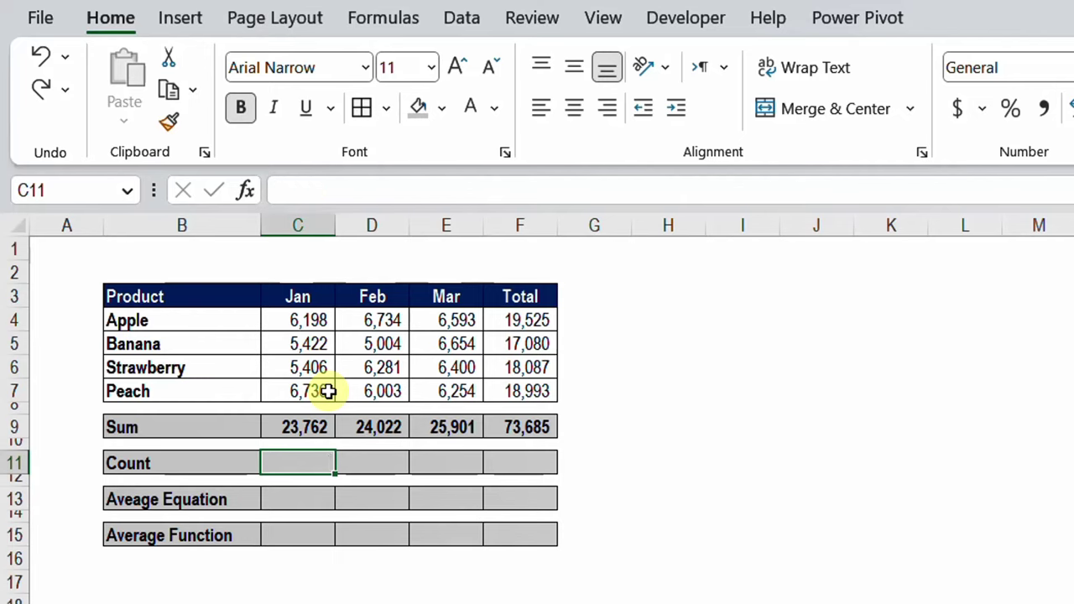
pyautogui.write('=count')
pyautogui.press('Tab')
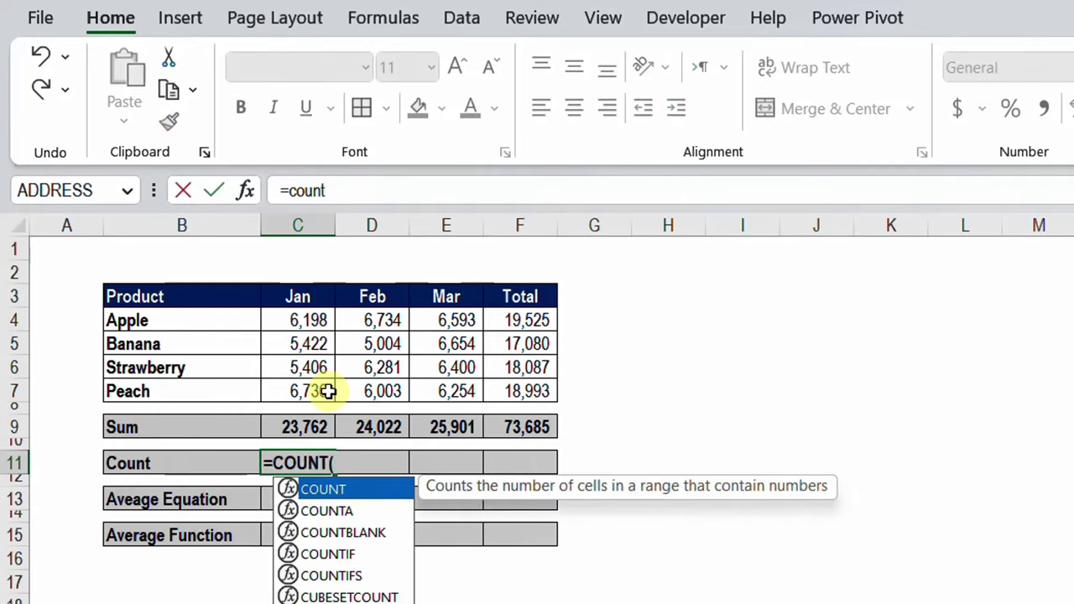
pyautogui.moveTo(316, 327); pyautogui.dragTo(311, 379)
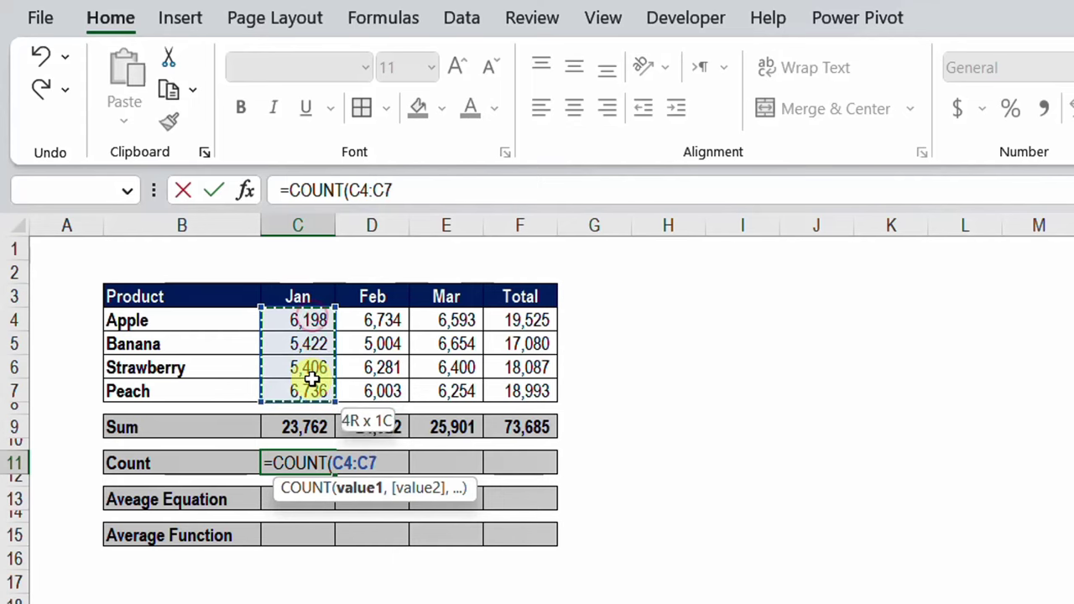
pyautogui.write(')')
pyautogui.hotkey('ctrl', 'Return')
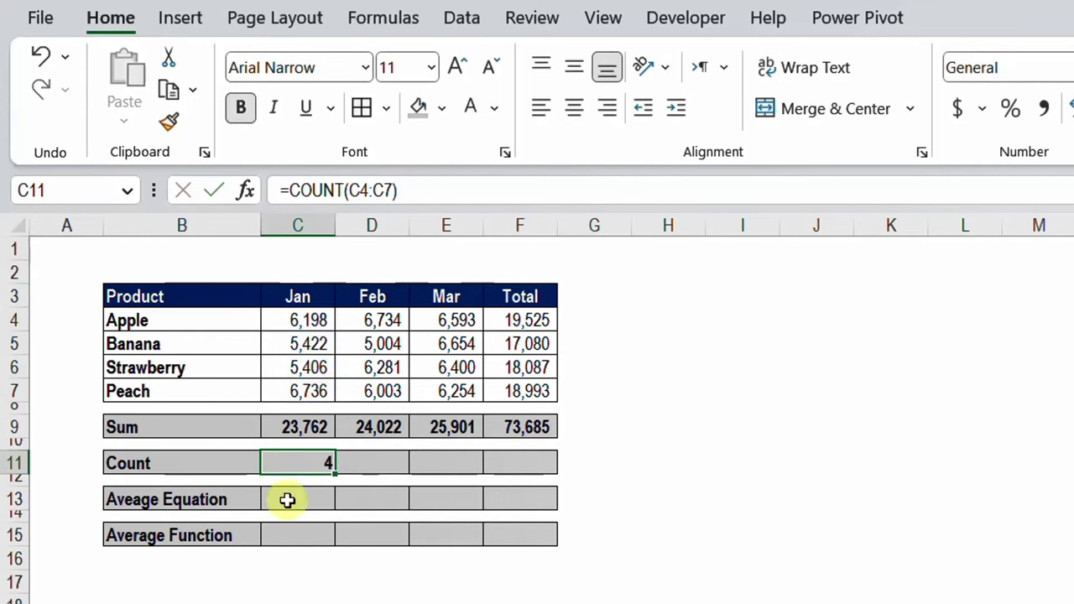
# - Select D11 and open Insert Function on the Most Recently Used category
pyautogui.click(360, 474)
pyautogui.click(370, 468)
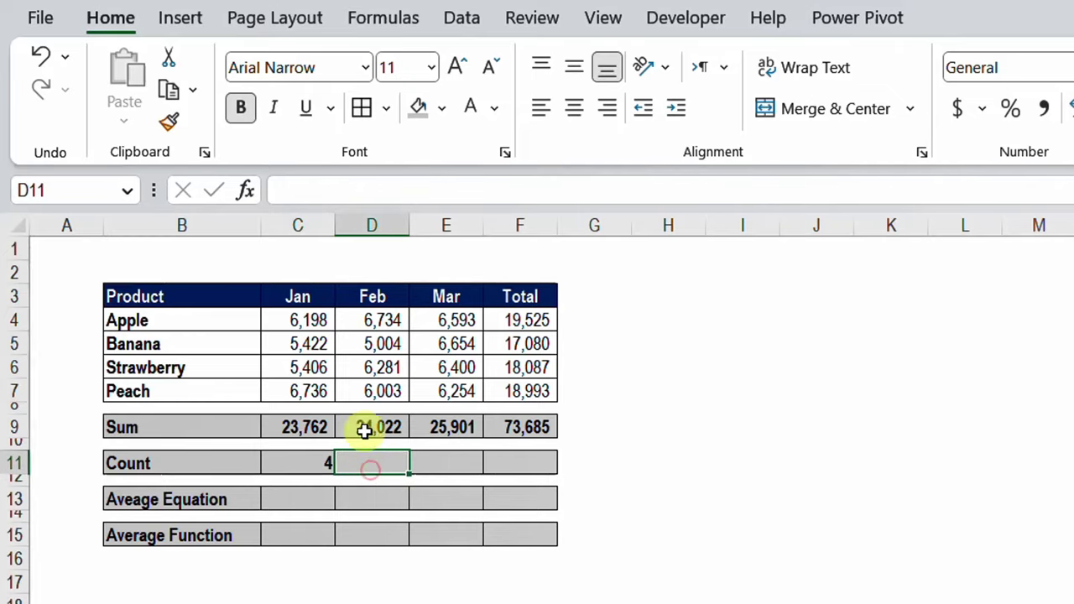
pyautogui.click(245, 191)
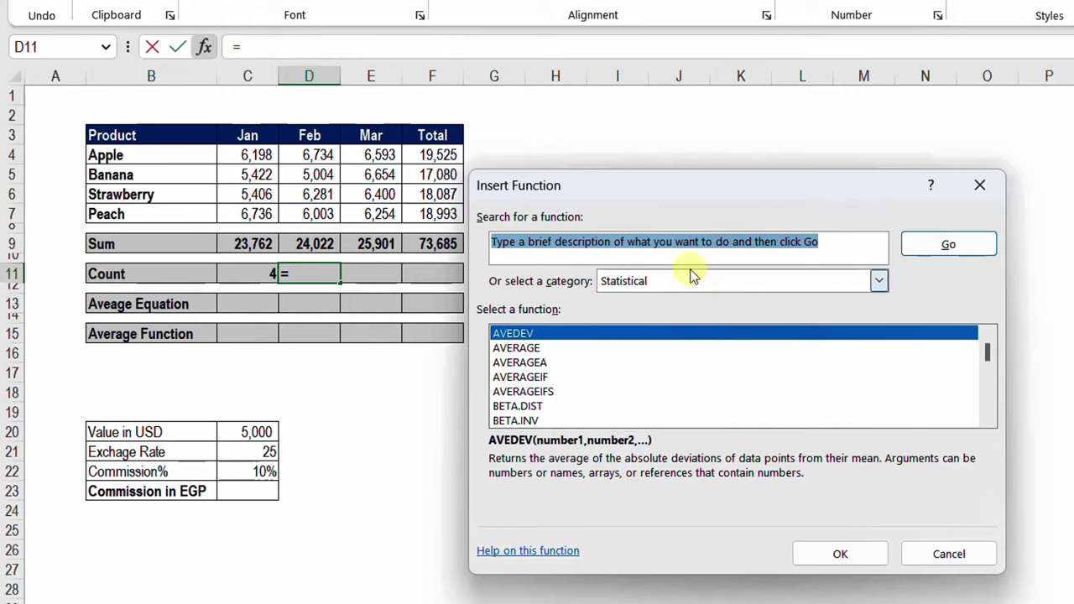
pyautogui.click(660, 283)
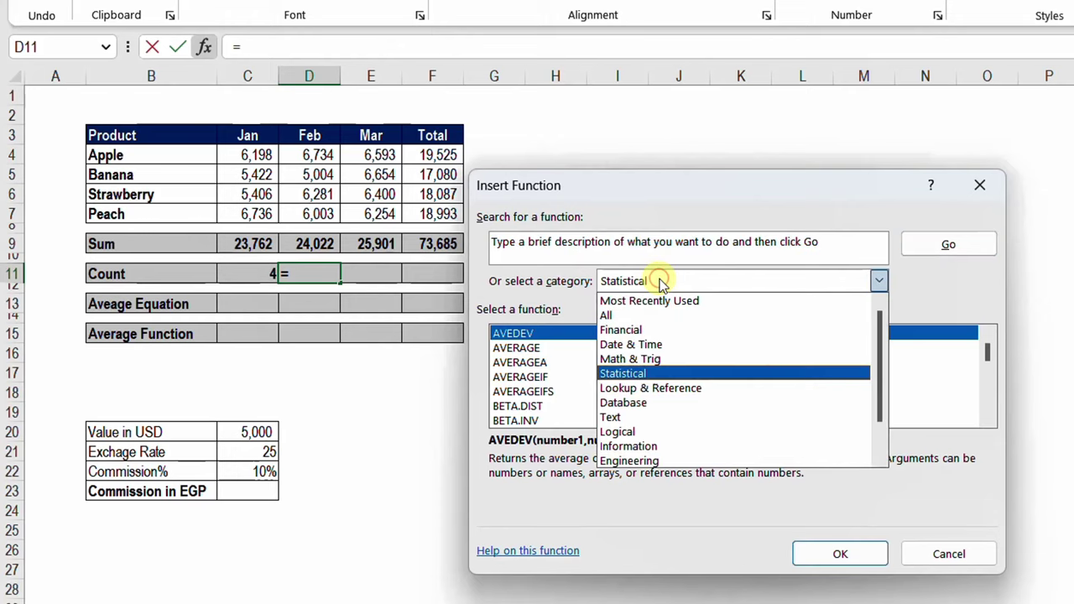
pyautogui.click(659, 283)
pyautogui.click(659, 284)
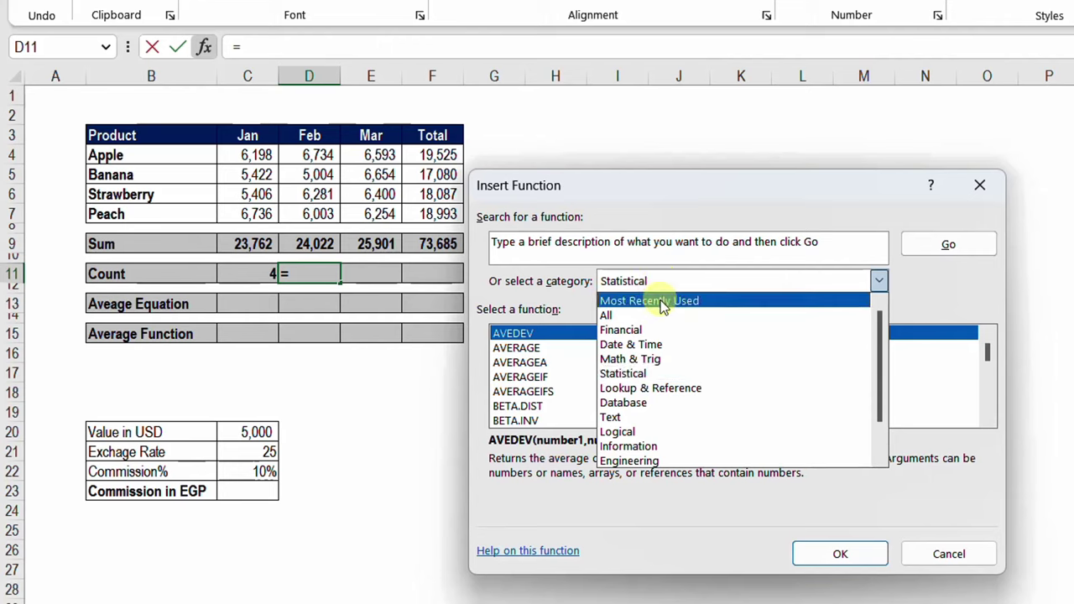
pyautogui.click(667, 302)
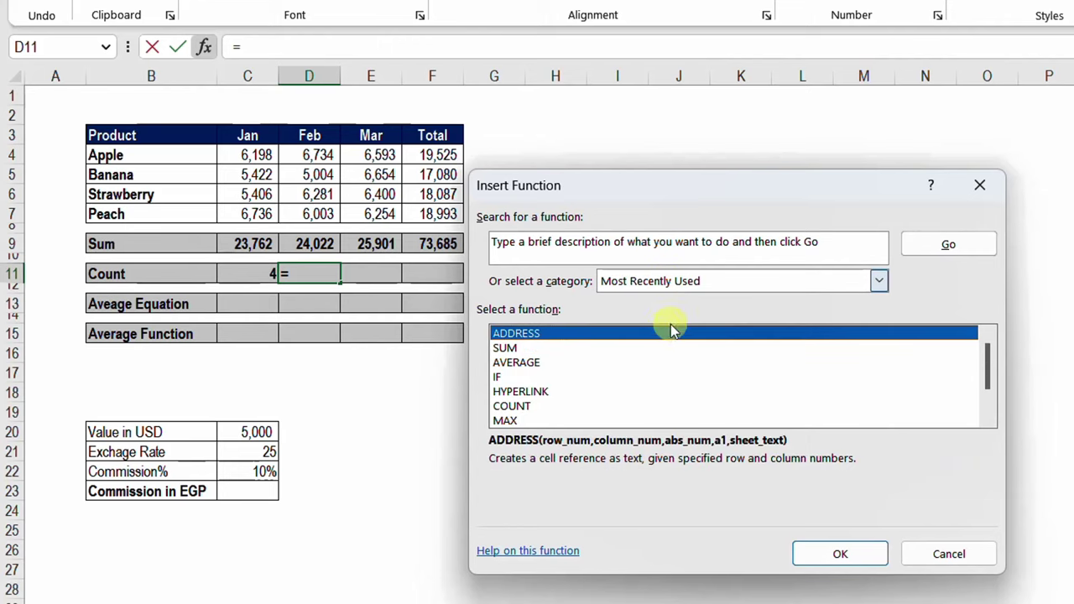
# - Browse SUM, AVERAGE and IF, then the Statistical function category
pyautogui.click(512, 348)
pyautogui.click(516, 362)
pyautogui.click(504, 376)
pyautogui.click(653, 284)
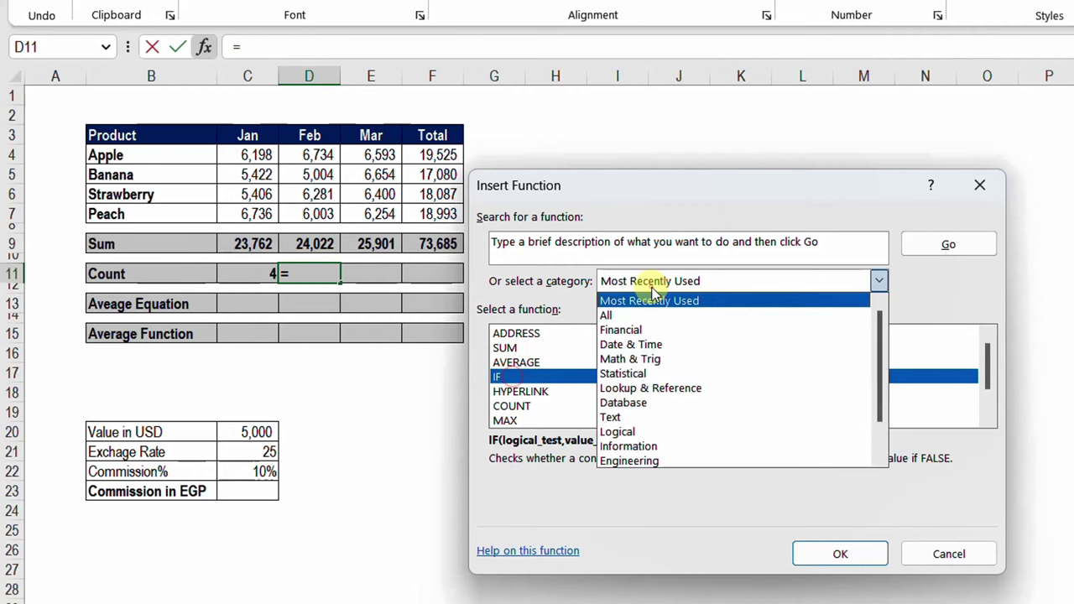
pyautogui.click(655, 373)
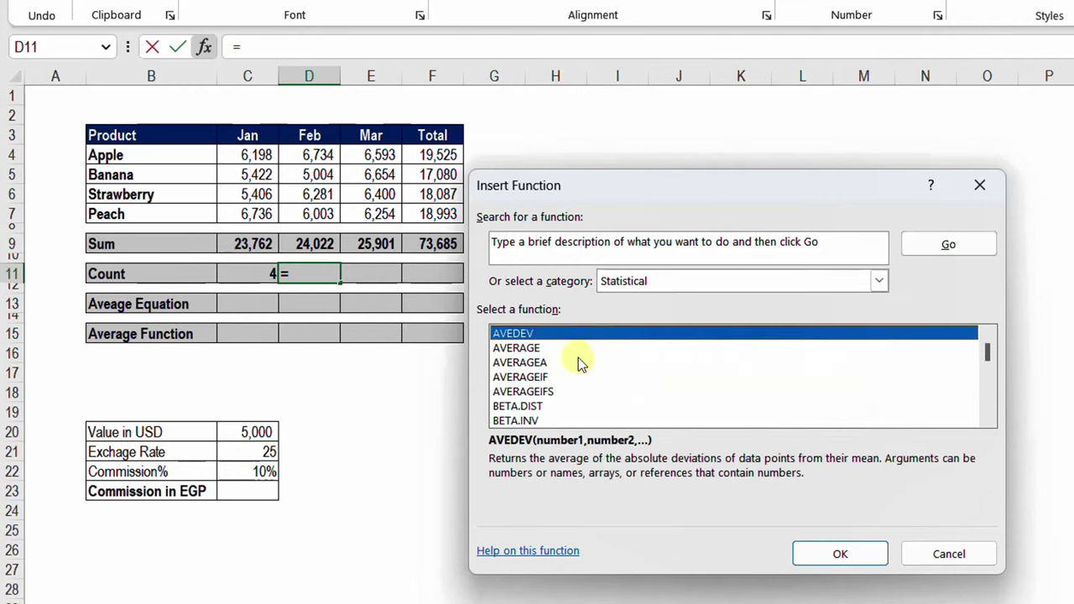
pyautogui.scroll(-2, 577, 367)
pyautogui.scroll(-2, 579, 369)
pyautogui.scroll(4, 577, 367)
# - Search functions for 'count' and choose COUNT to bring up its arguments
pyautogui.click(547, 256)
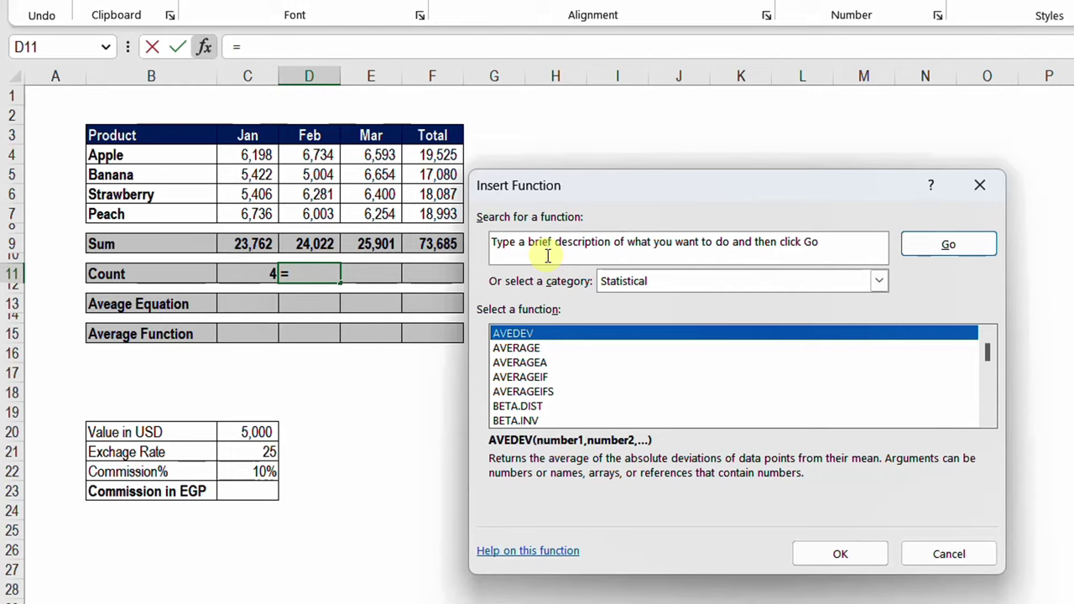
pyautogui.tripleClick(635, 241)
pyautogui.write('count')
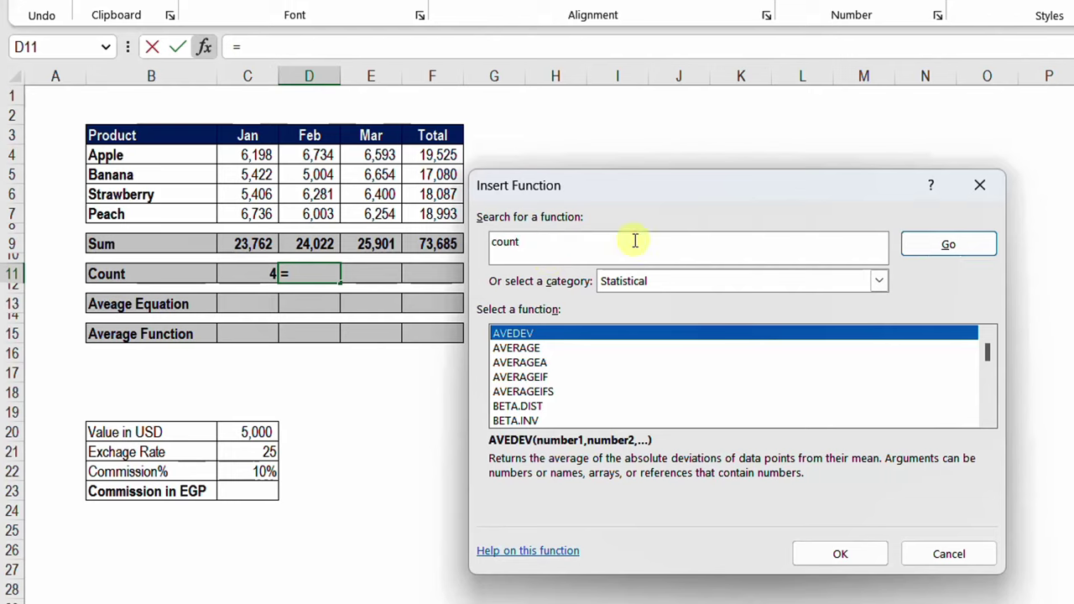
pyautogui.click(942, 251)
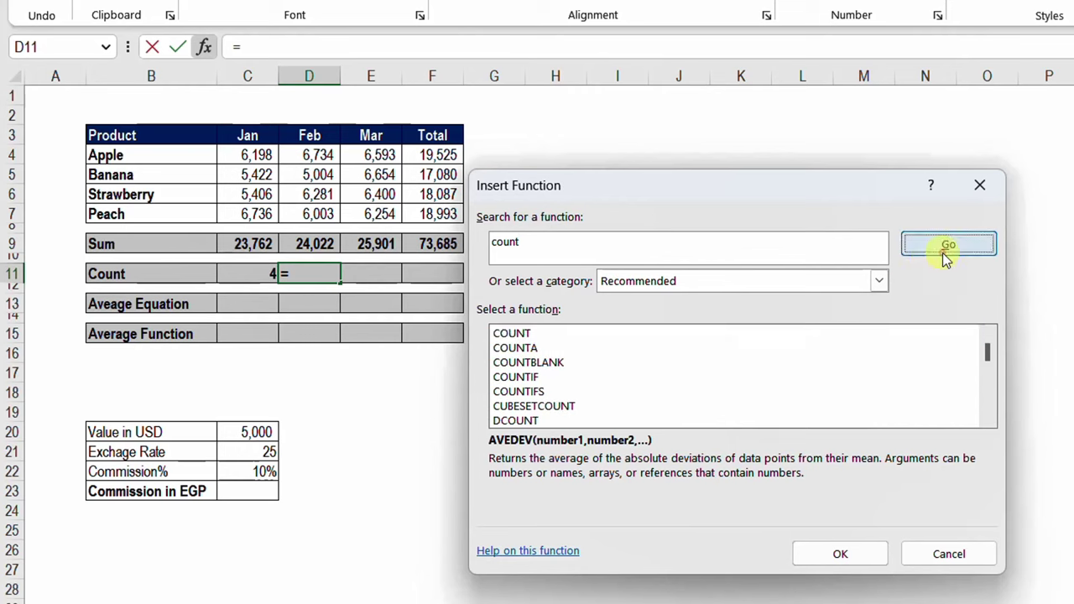
pyautogui.doubleClick(575, 333)
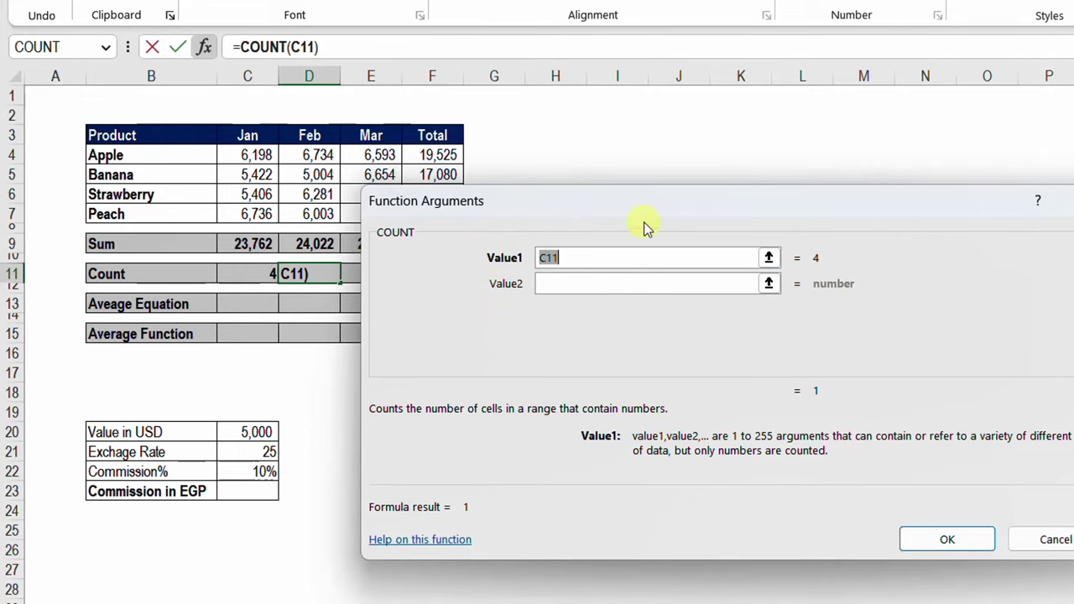
# - Fill COUNT's first three Value boxes with C4, C5 and C6 individually
pyautogui.moveTo(644, 221); pyautogui.dragTo(711, 221)
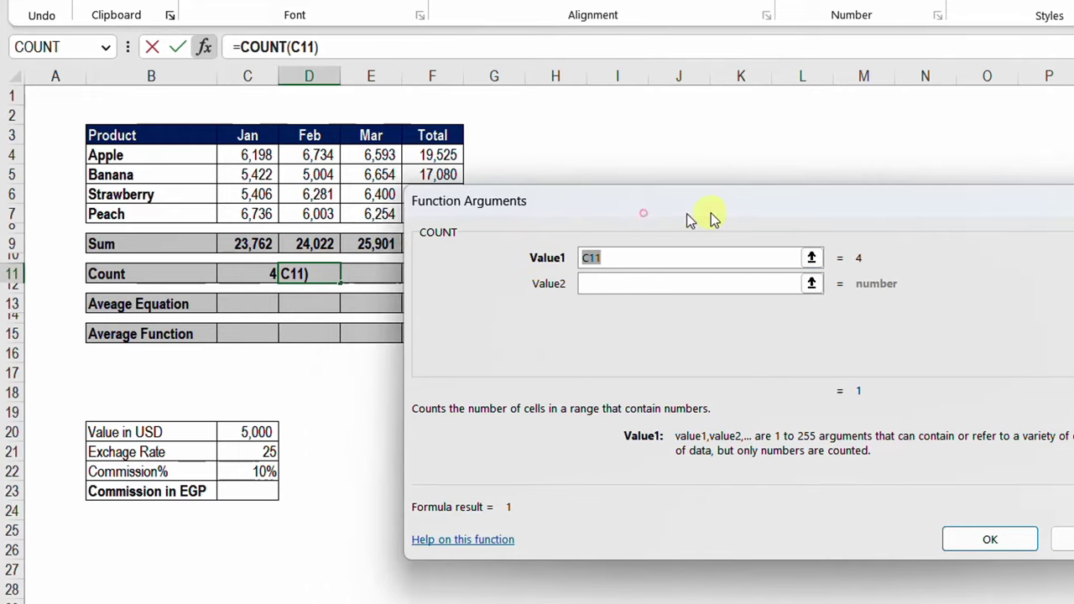
pyautogui.click(271, 154)
pyautogui.click(834, 282)
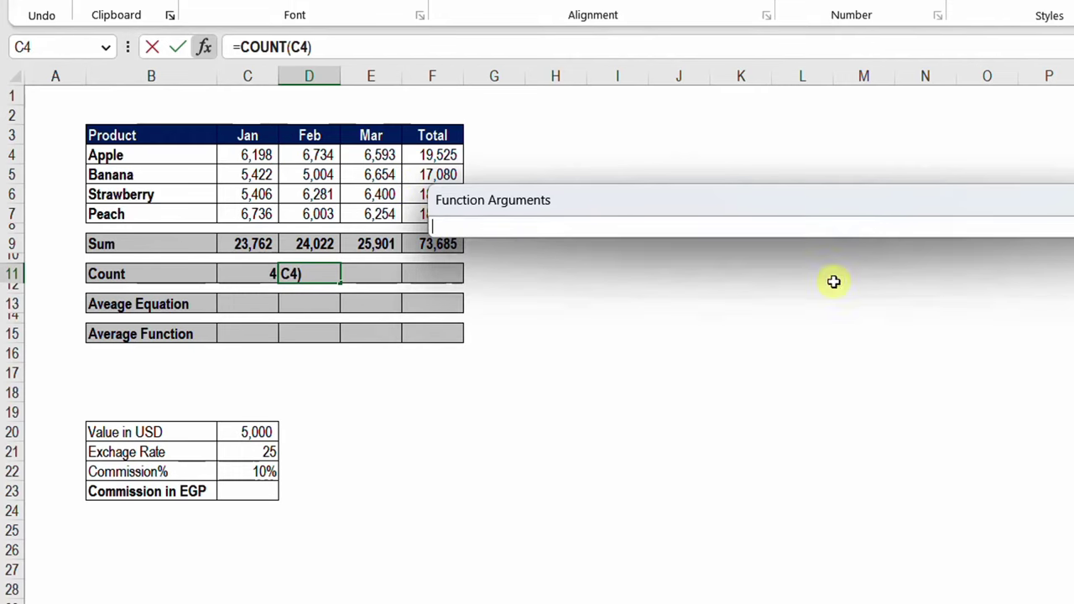
pyautogui.click(241, 174)
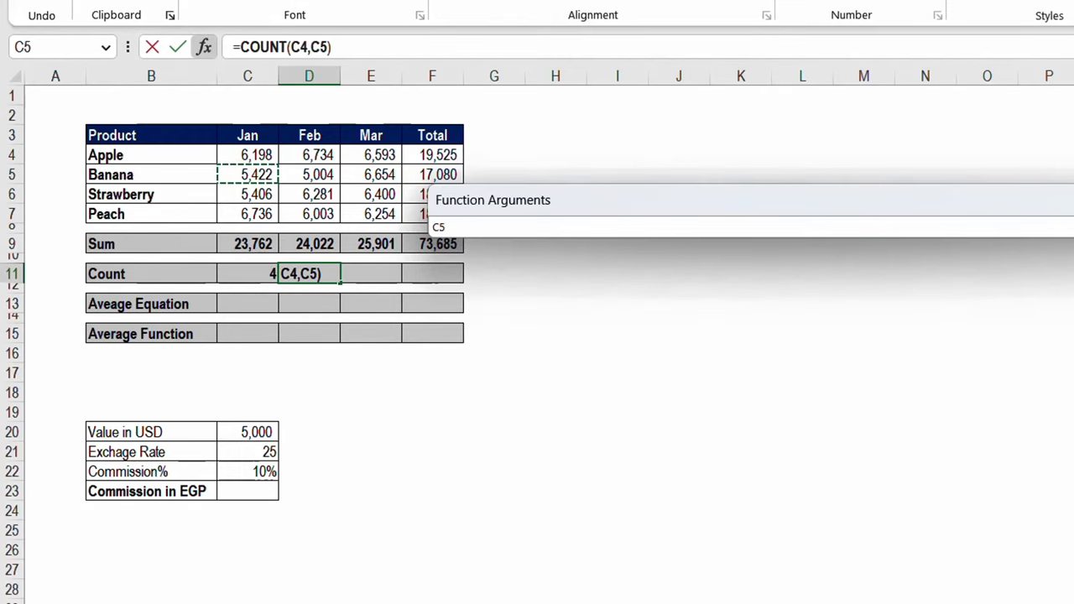
pyautogui.press('Return')
pyautogui.click(743, 309)
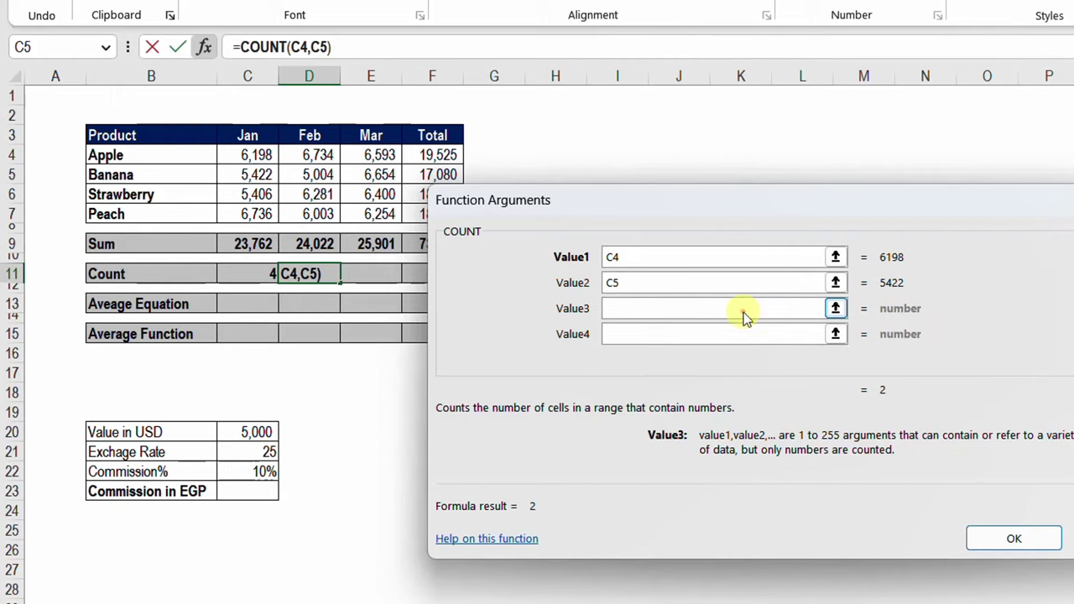
pyautogui.click(244, 195)
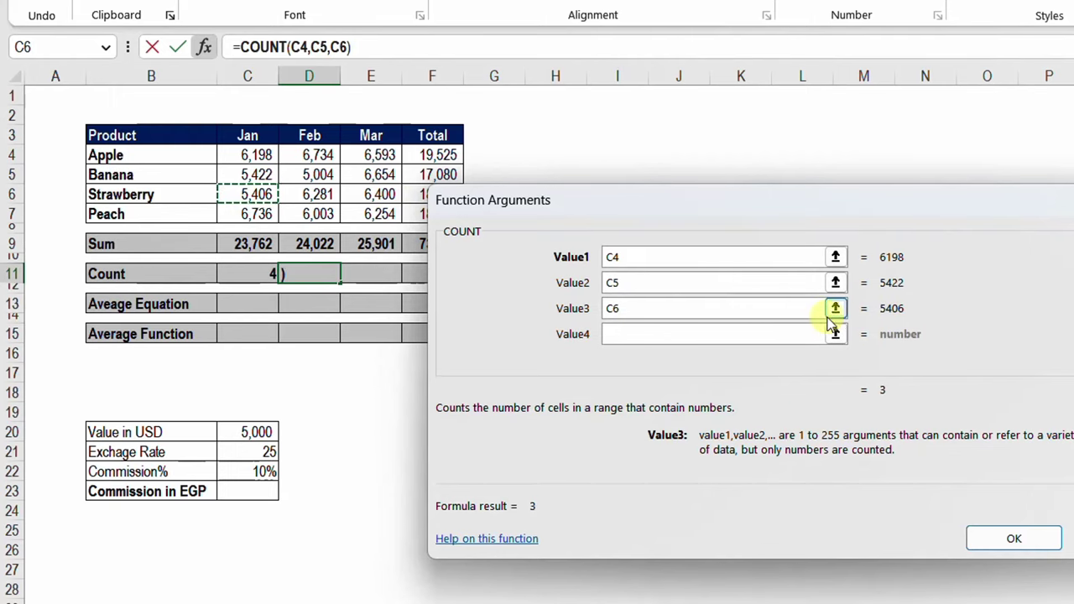
# - Clear the Value boxes, set Value1 to C4:C7 and confirm the COUNT formula
pyautogui.click(784, 309)
pyautogui.press('BackSpace')
pyautogui.press('BackSpace')
pyautogui.click(685, 290)
pyautogui.press('BackSpace')
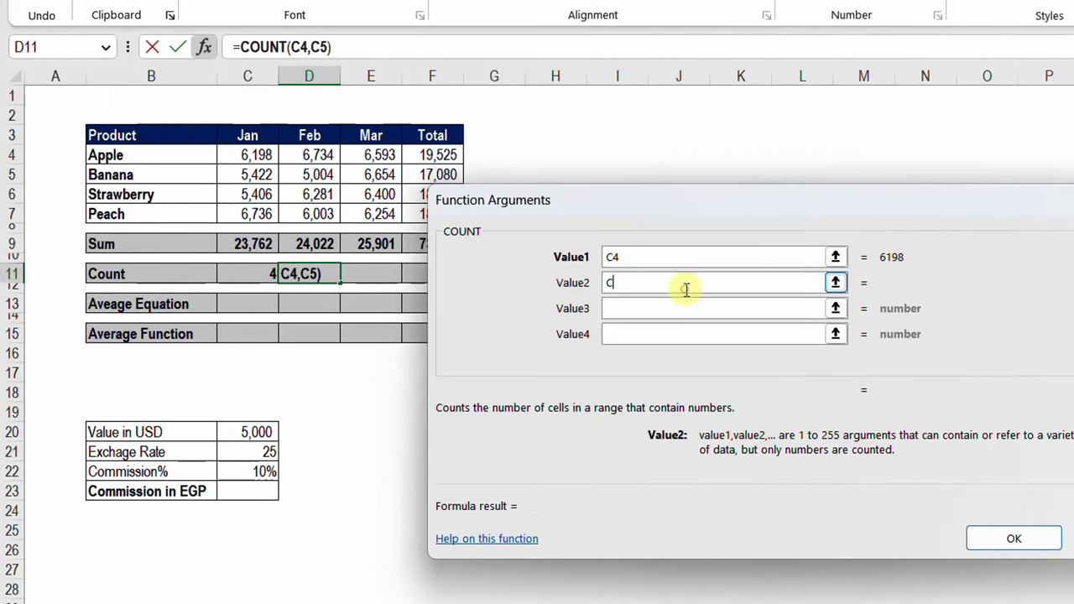
pyautogui.press('BackSpace')
pyautogui.click(677, 258)
pyautogui.press('BackSpace')
pyautogui.press('BackSpace')
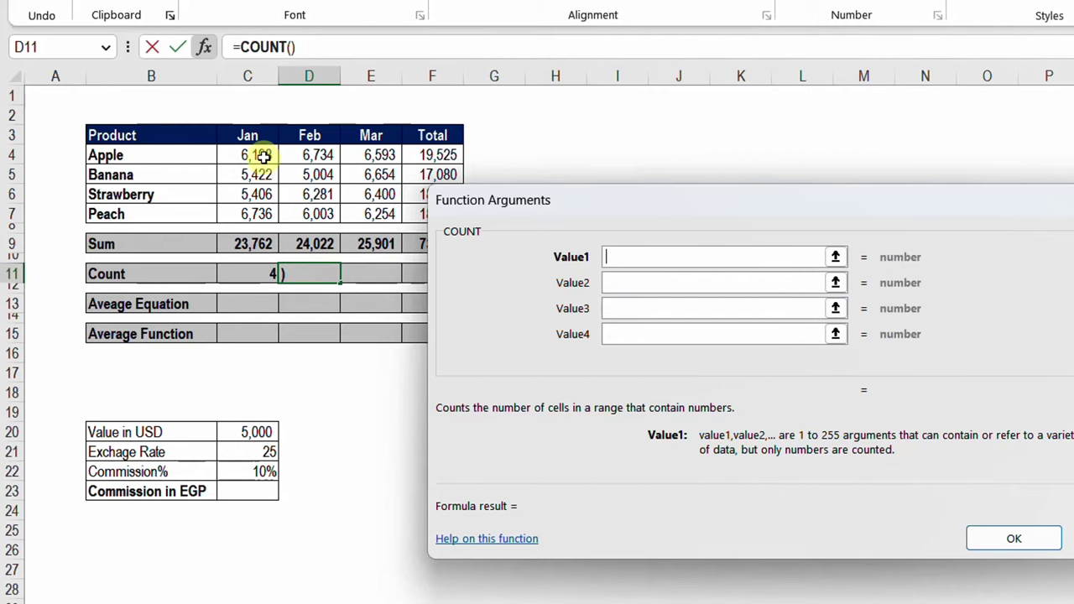
pyautogui.moveTo(262, 157); pyautogui.dragTo(260, 210)
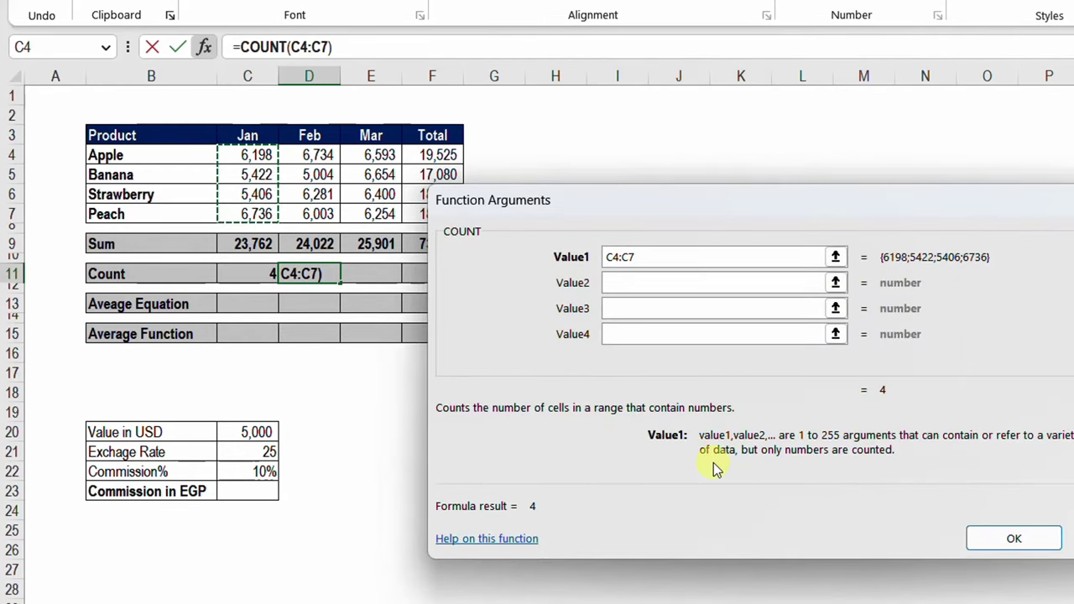
pyautogui.click(1007, 540)
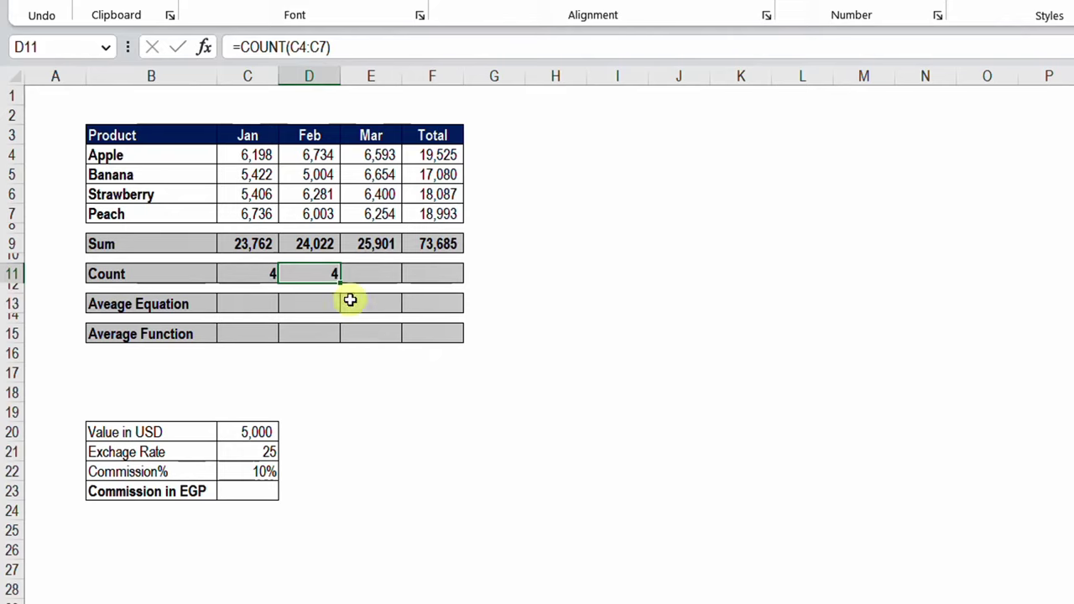
# - Fill the COUNT formula from D11 right through F11 so every Count cell shows 4
pyautogui.click(267, 278)
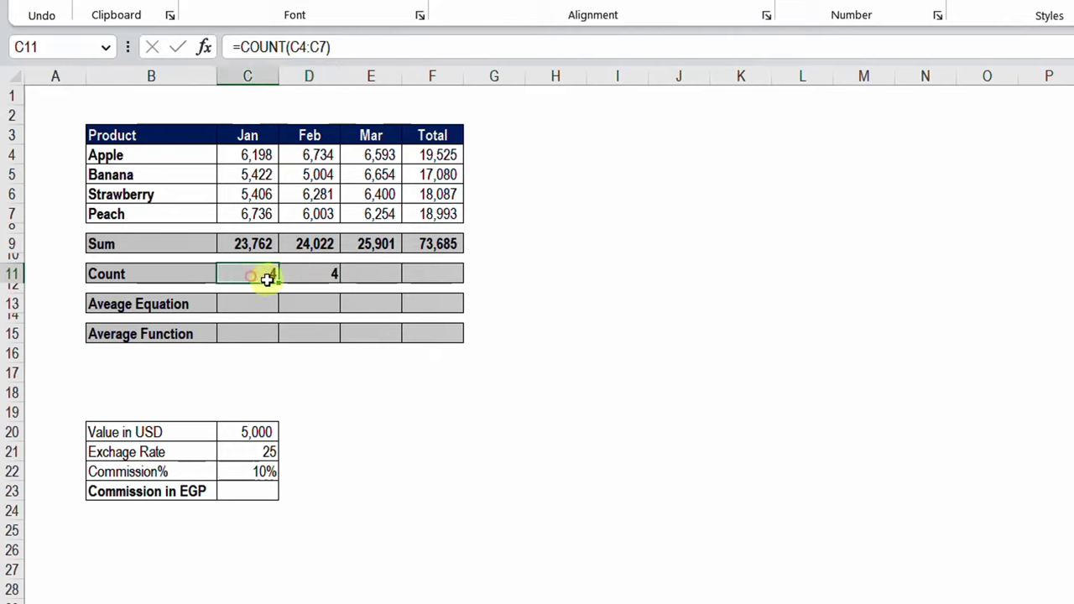
pyautogui.click(315, 277)
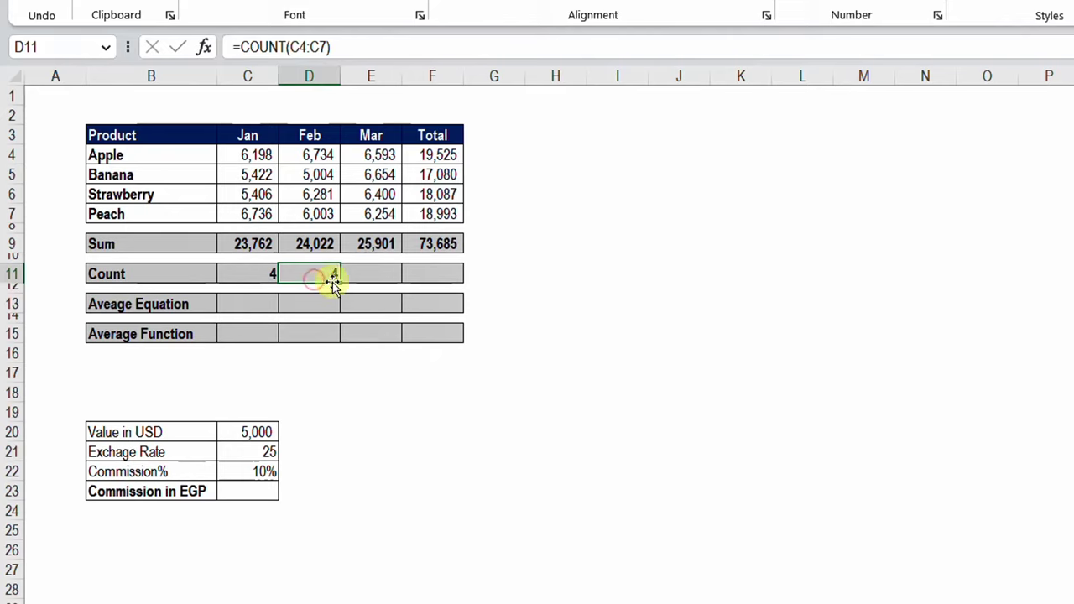
pyautogui.moveTo(339, 284); pyautogui.dragTo(460, 283)
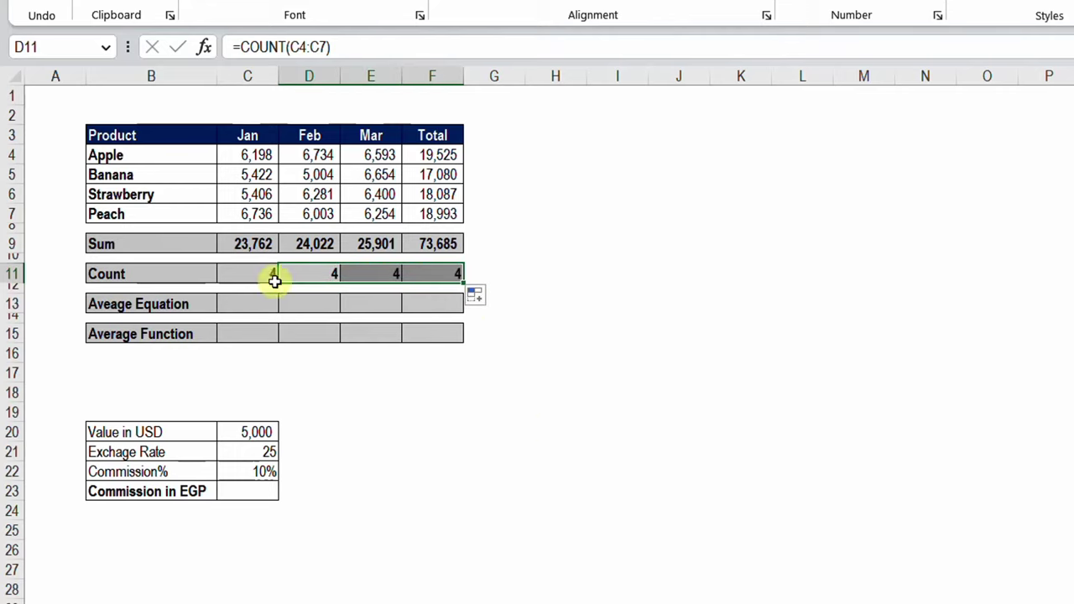
pyautogui.click(260, 302)
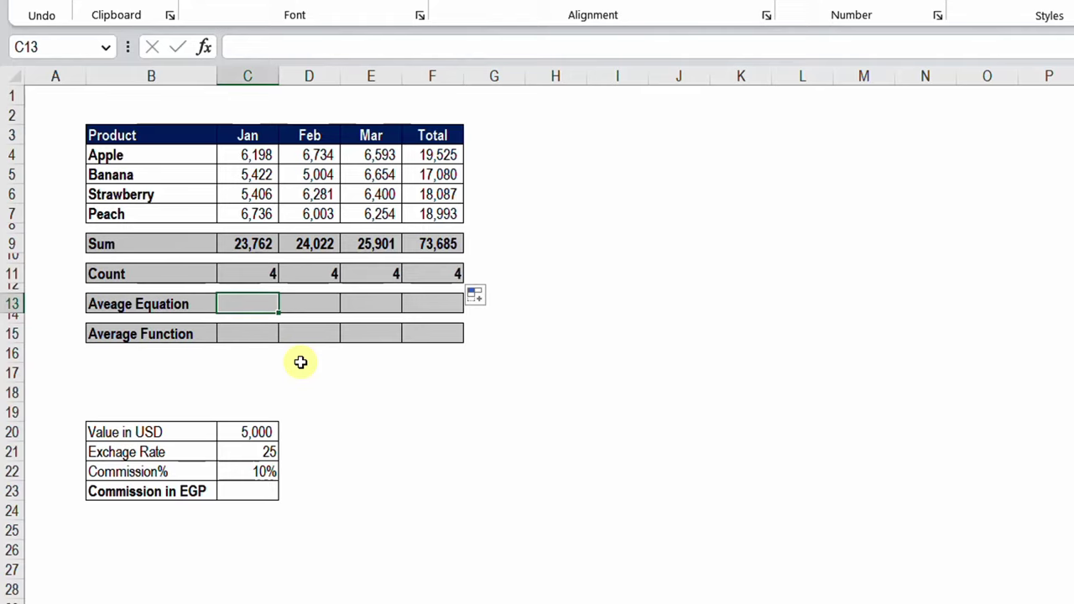
# - Enter =C9/C11 in C13 to average January's Sum by its Count
pyautogui.write('=')
pyautogui.click(261, 243)
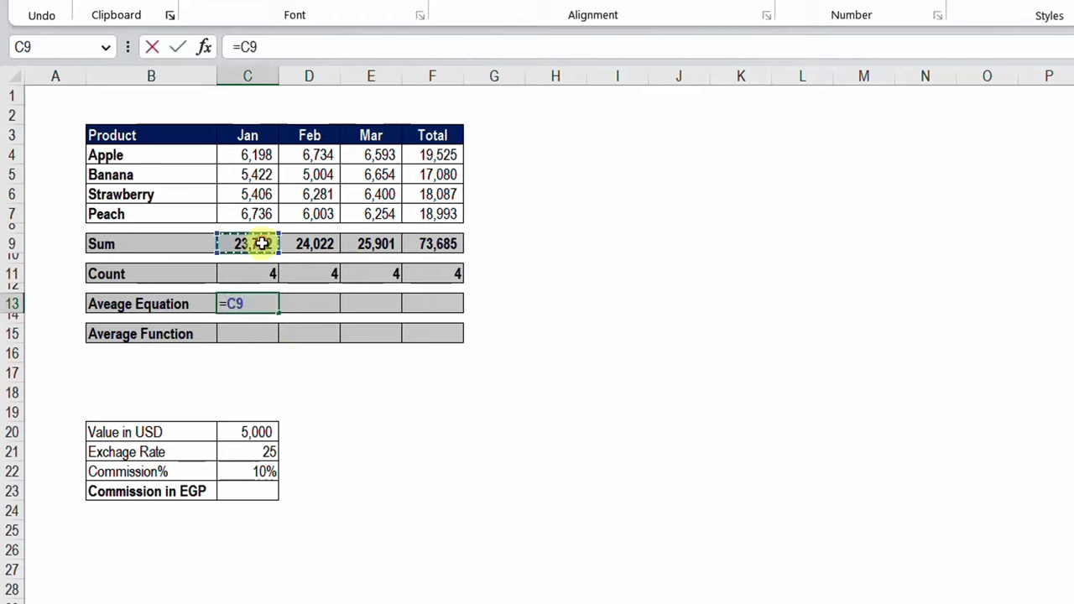
pyautogui.write('/')
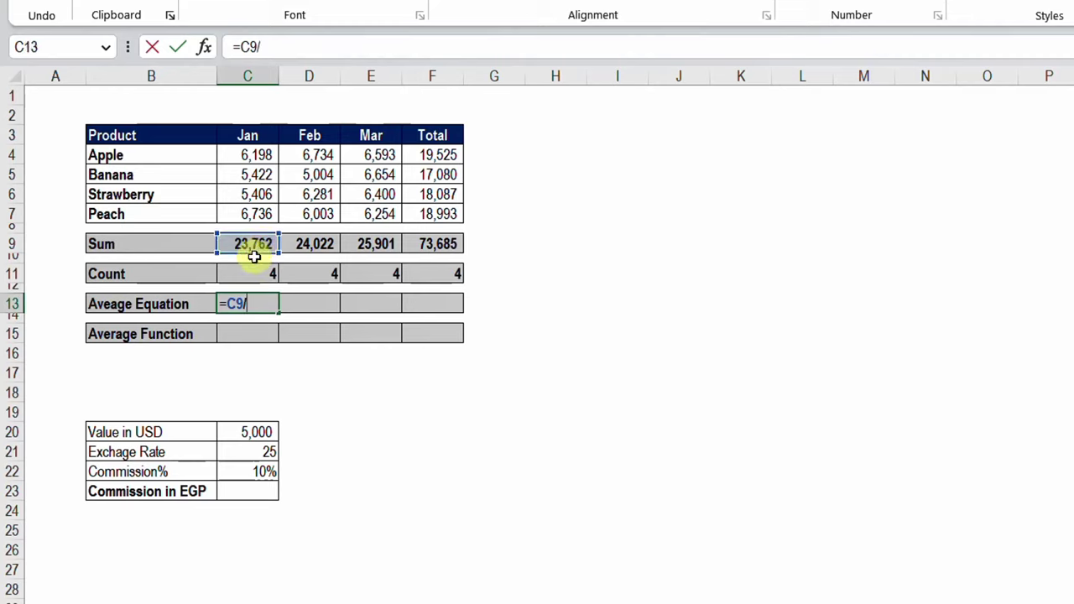
pyautogui.click(255, 273)
pyautogui.hotkey('ctrl', 'Return')
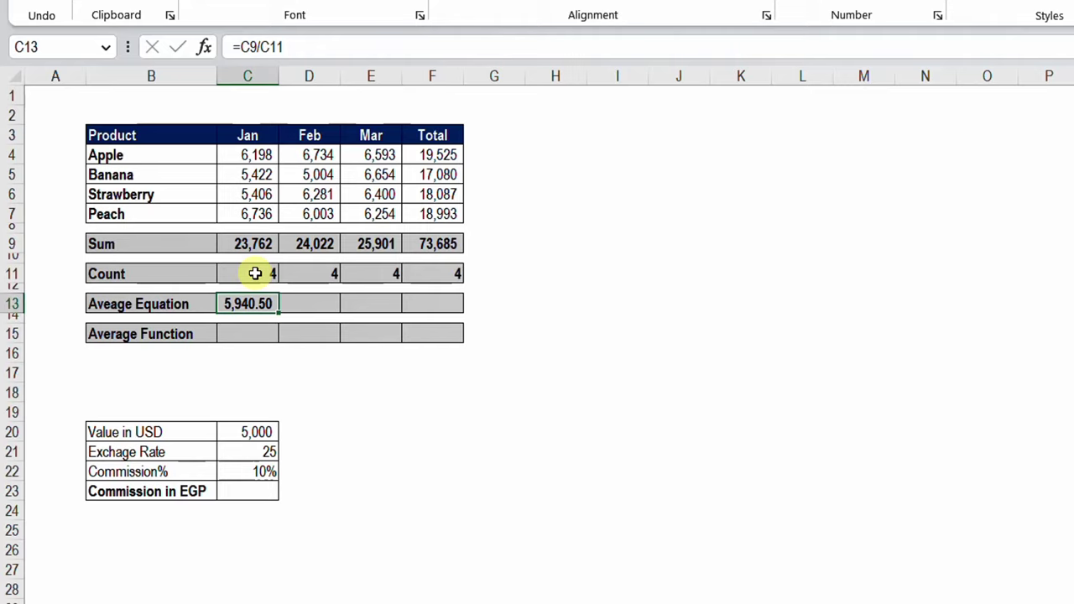
# - Paste the average formula into D13:F13 and widen column F, then undo it
pyautogui.hotkey('ctrl', 'c')
pyautogui.hotkey('shift', 'Right')
pyautogui.press('Right')
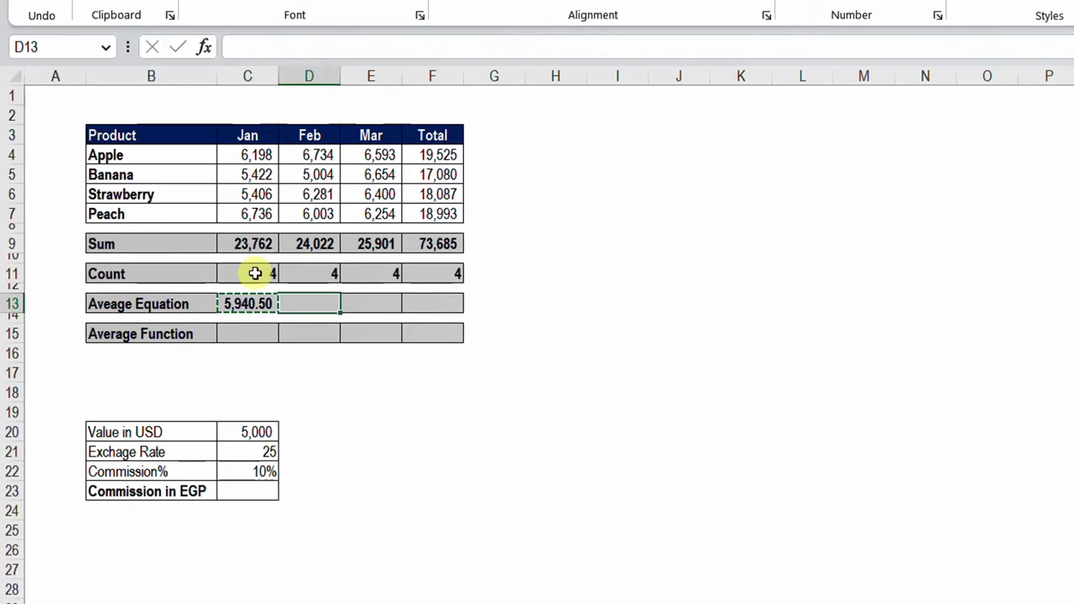
pyautogui.hotkey('shift', 'Right')
pyautogui.hotkey('shift', 'Right')
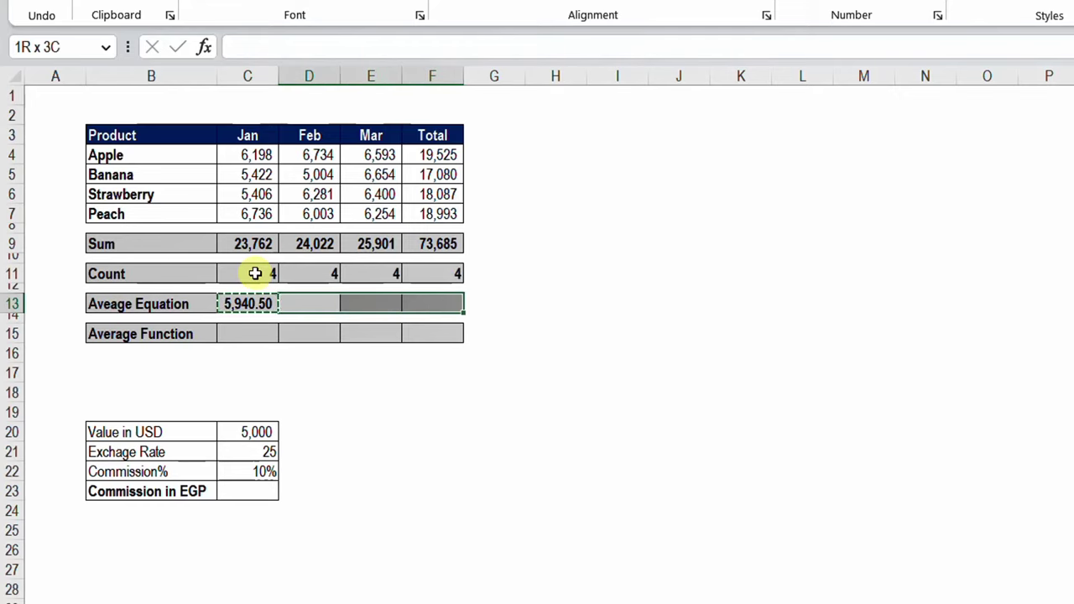
pyautogui.hotkey('ctrl', 'v')
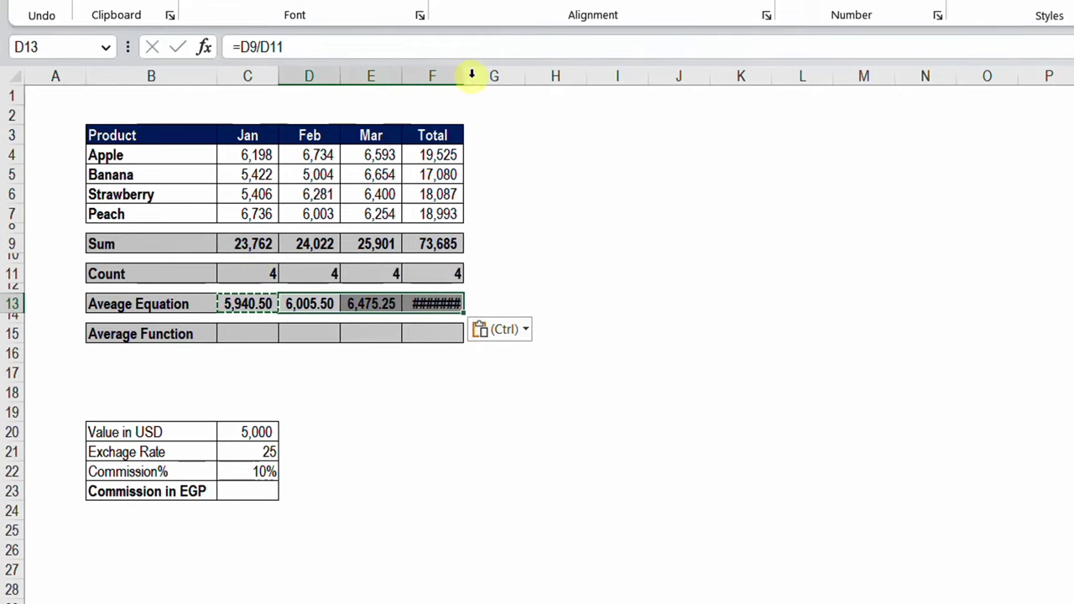
pyautogui.moveTo(465, 77); pyautogui.dragTo(474, 76)
pyautogui.click(484, 329)
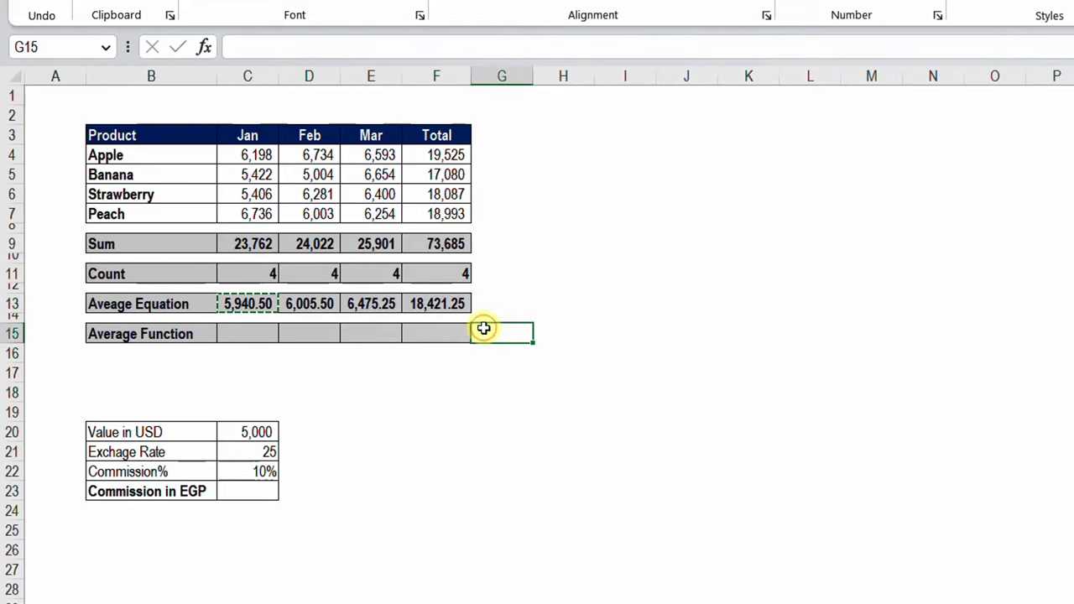
pyautogui.hotkey('ctrl', 'z')
pyautogui.hotkey('ctrl', 'z')
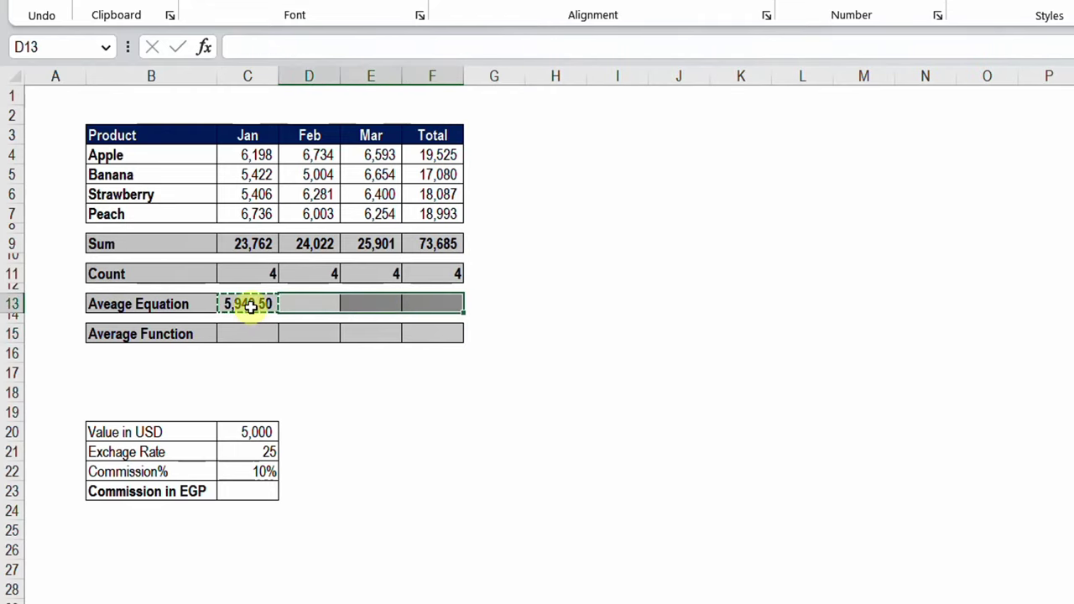
# - Fill the C13 average formula across the row and widen column F to show 18,421.25
pyautogui.click(267, 310)
pyautogui.press('Escape')
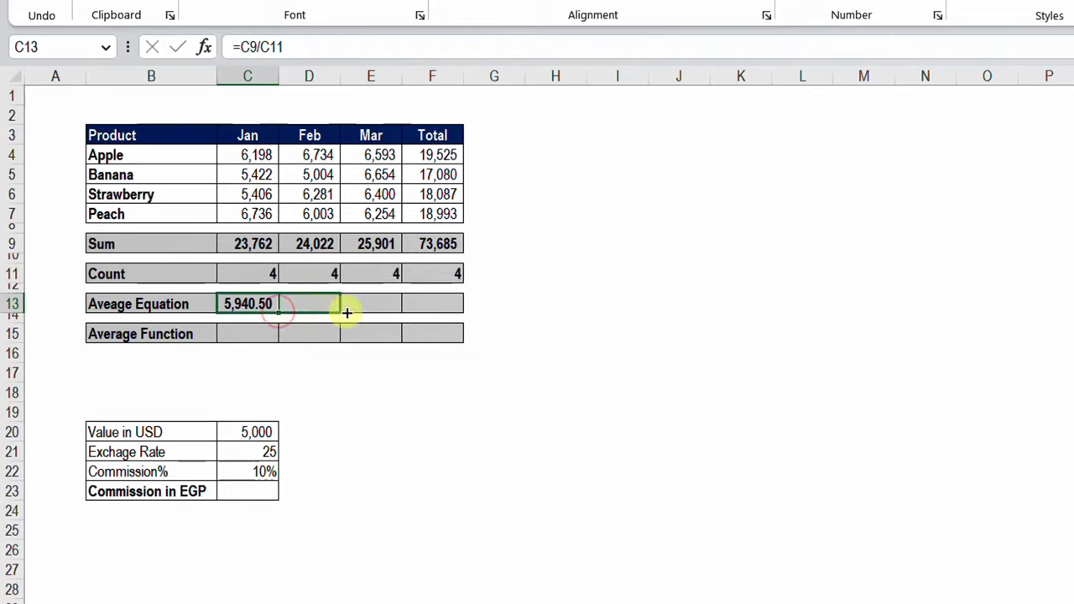
pyautogui.moveTo(278, 312); pyautogui.dragTo(436, 313)
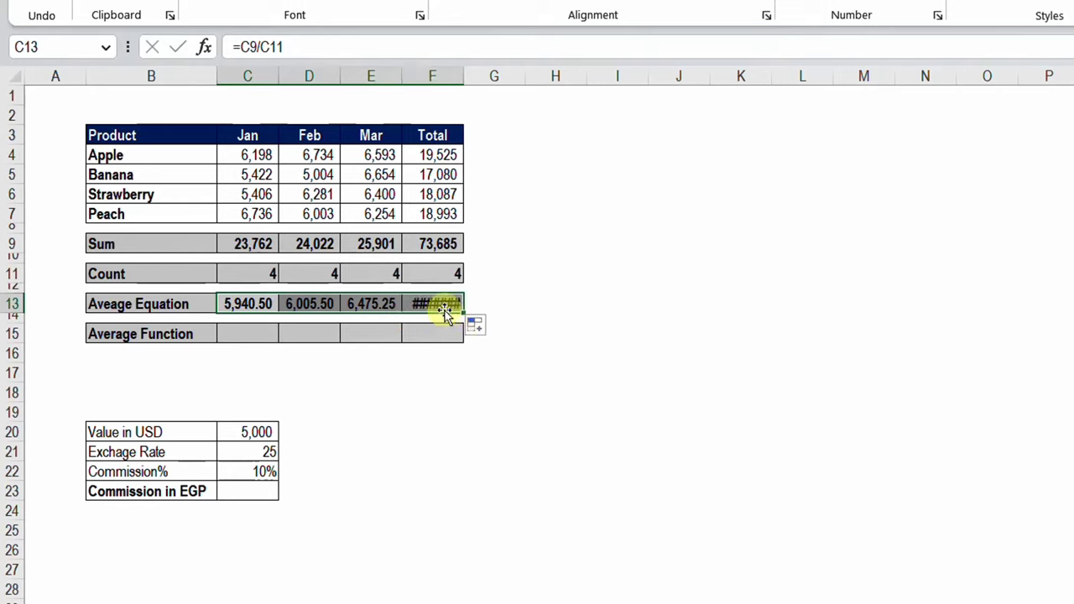
pyautogui.click(538, 334)
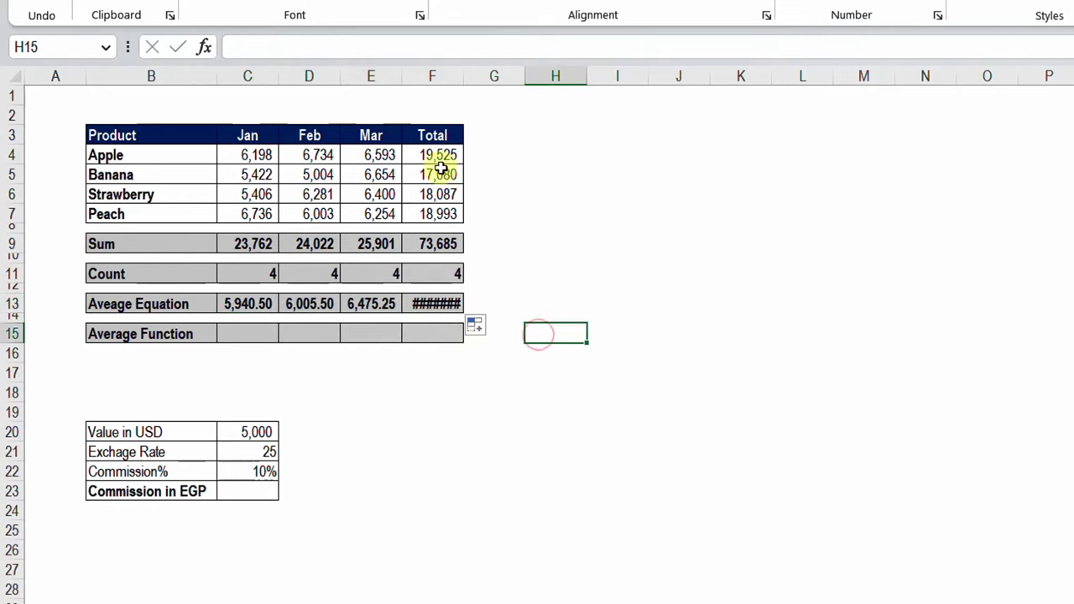
pyautogui.moveTo(459, 77); pyautogui.dragTo(473, 77)
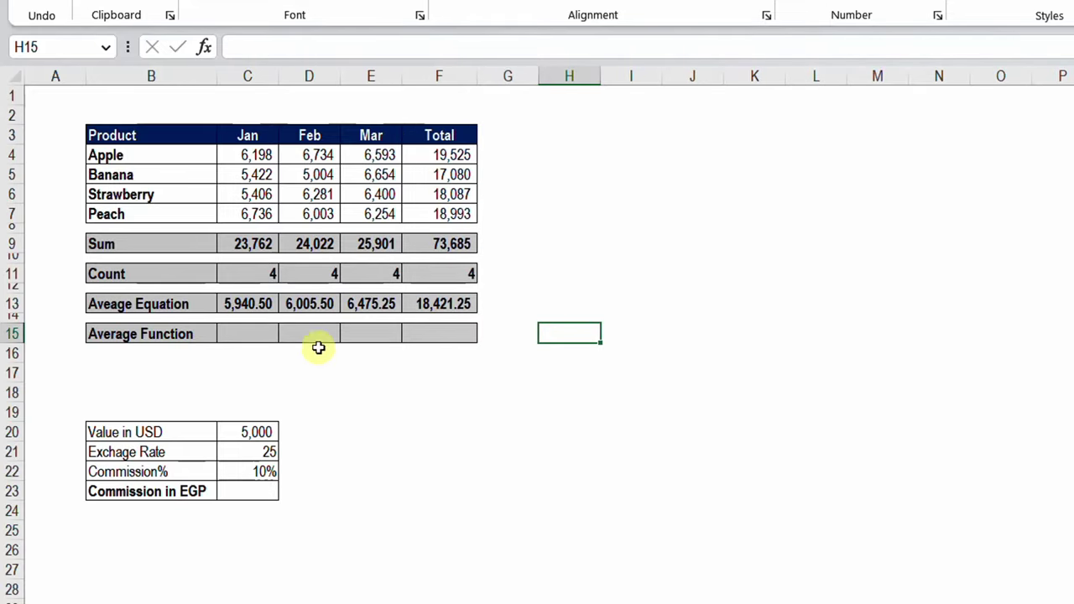
# - Enter =AVERAGE(C4:C7) in C15 with two decimals and fill it across to F15
pyautogui.click(253, 333)
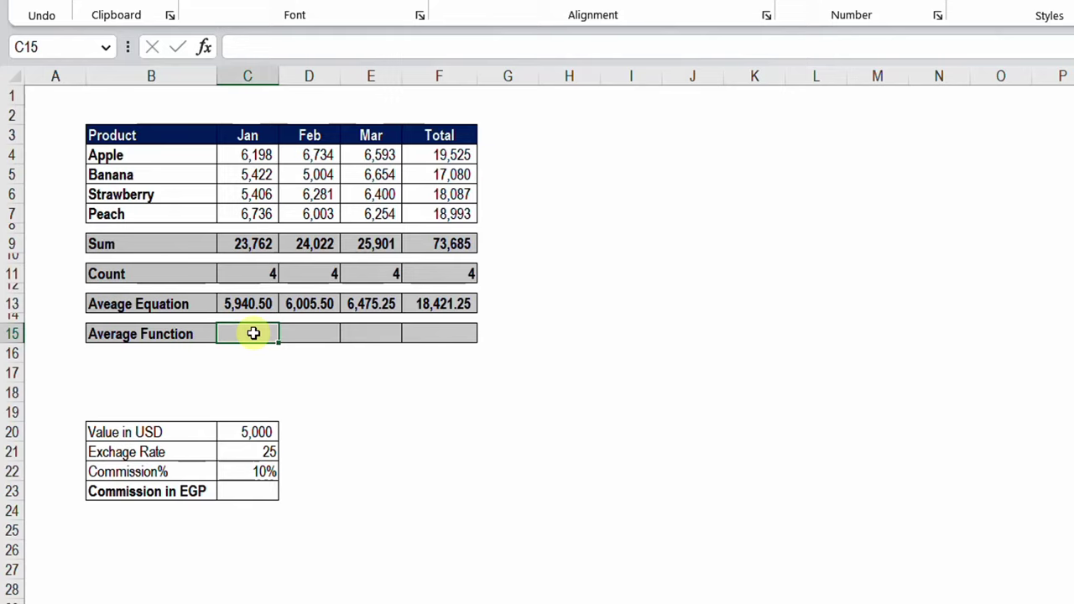
pyautogui.write('=ave')
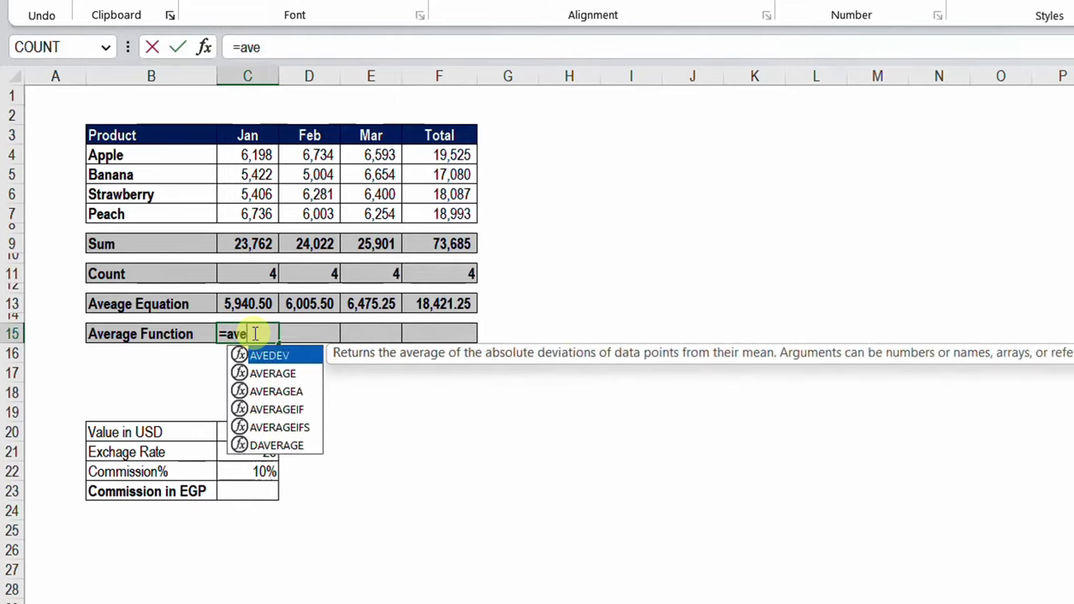
pyautogui.write('r')
pyautogui.press('Tab')
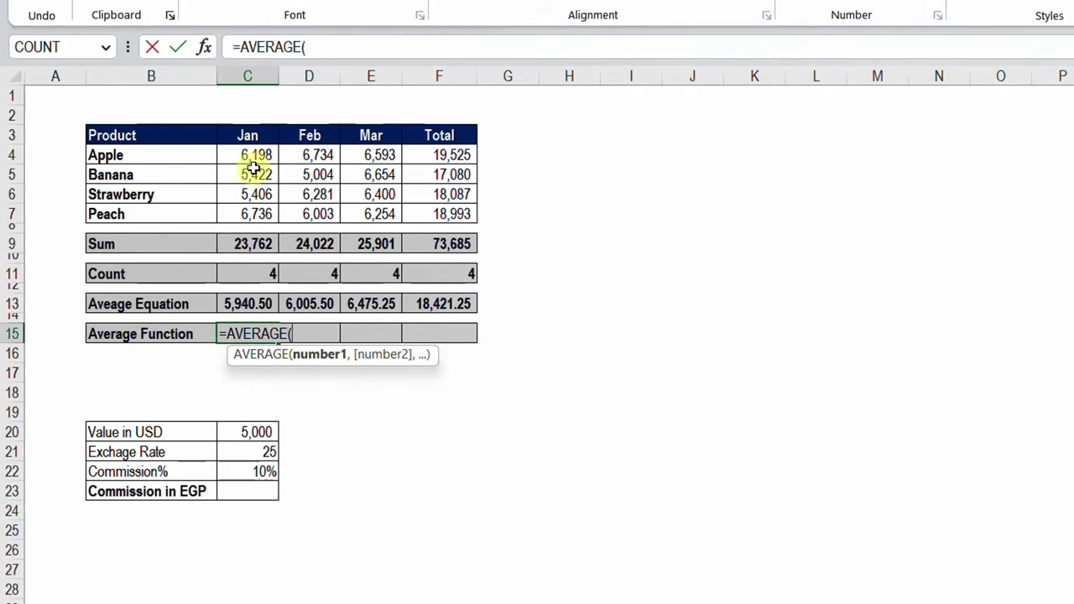
pyautogui.moveTo(253, 160); pyautogui.dragTo(258, 208)
pyautogui.write(')')
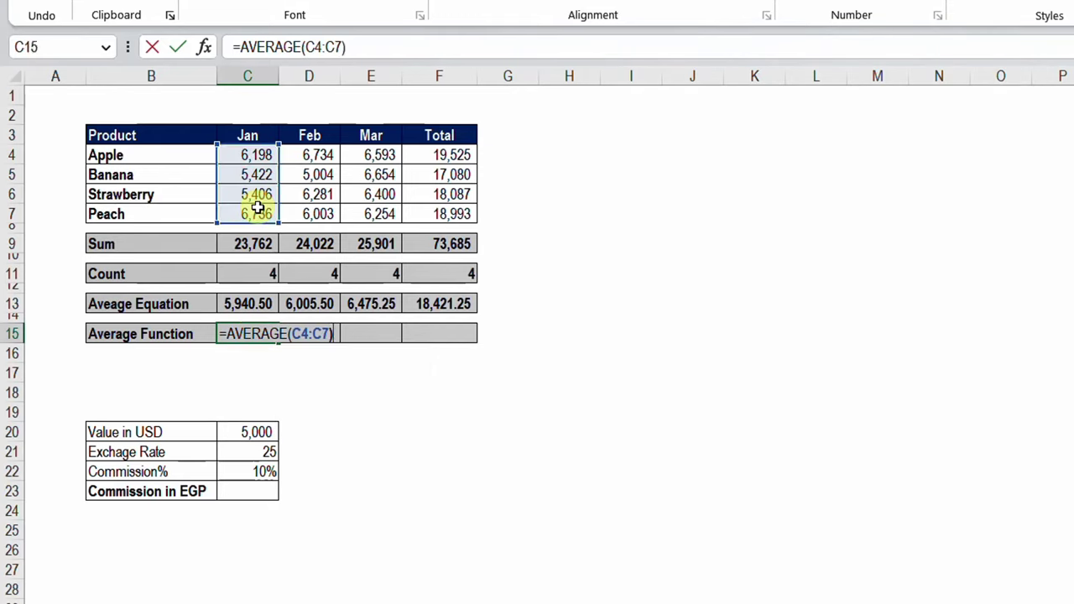
pyautogui.hotkey('ctrl', 'Return')
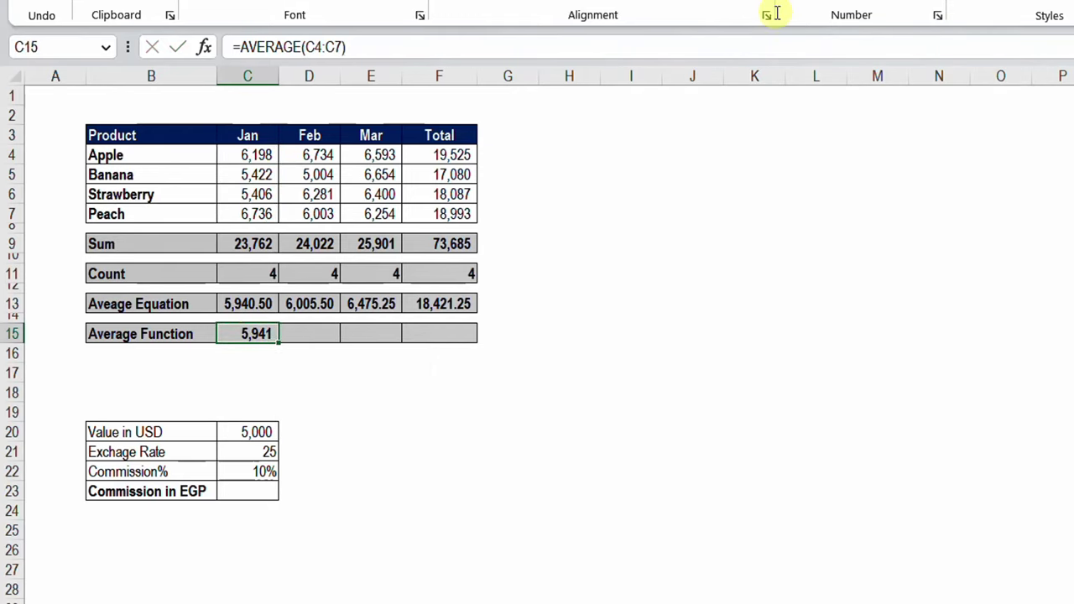
pyautogui.click(862, 5)
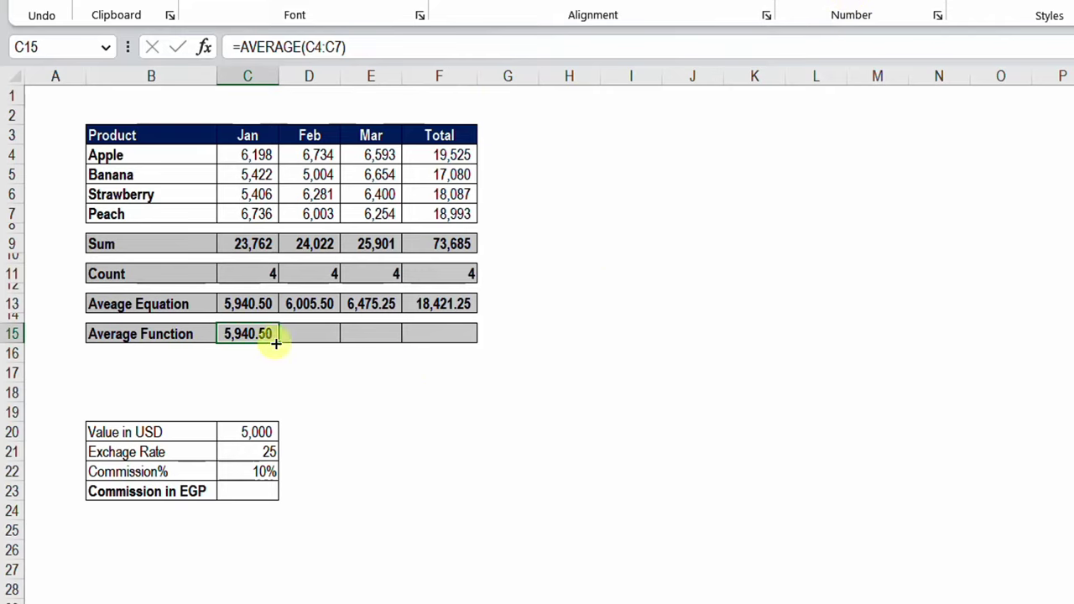
pyautogui.moveTo(278, 342); pyautogui.dragTo(468, 349)
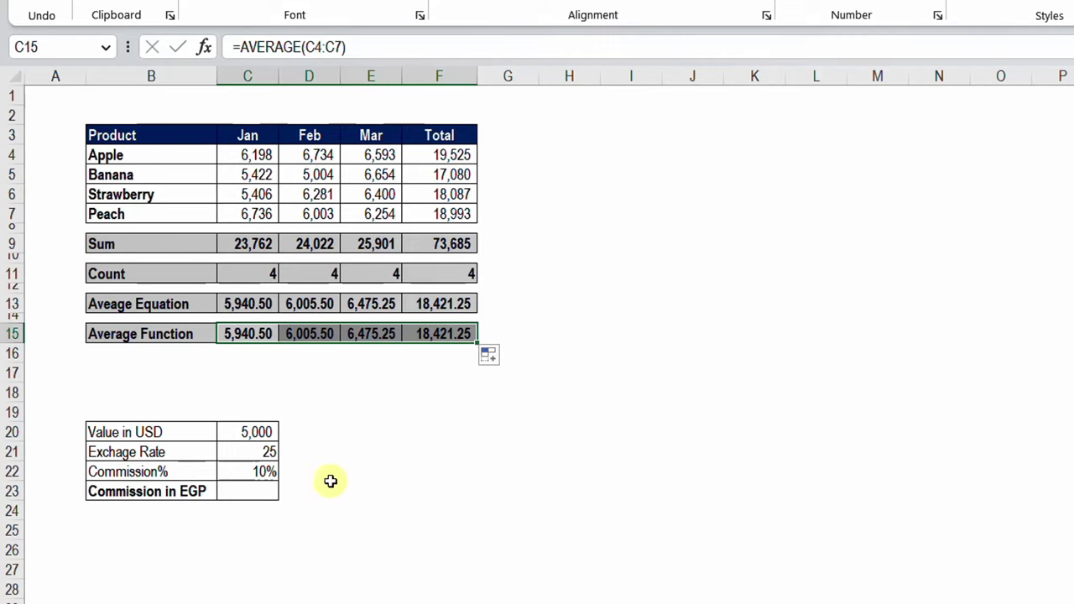
pyautogui.click(125, 432)
pyautogui.click(252, 432)
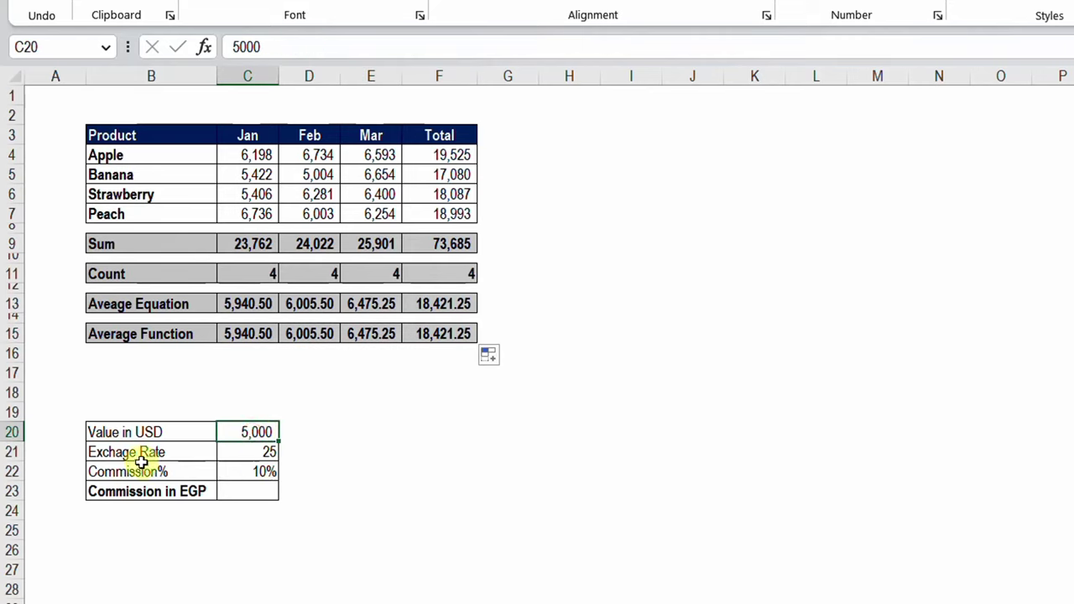
pyautogui.click(137, 456)
pyautogui.click(239, 451)
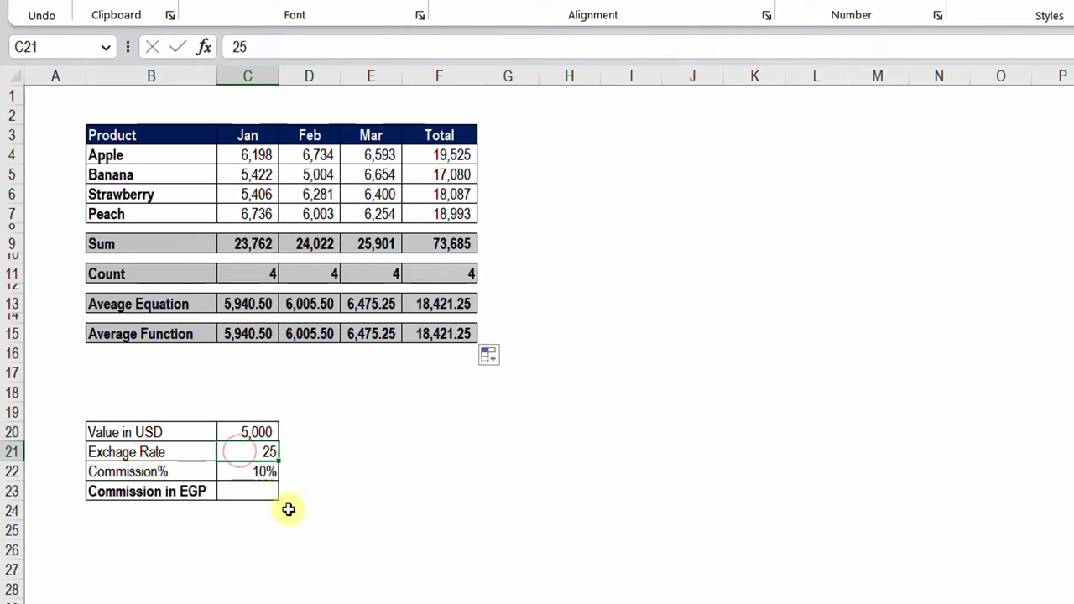
pyautogui.click(163, 472)
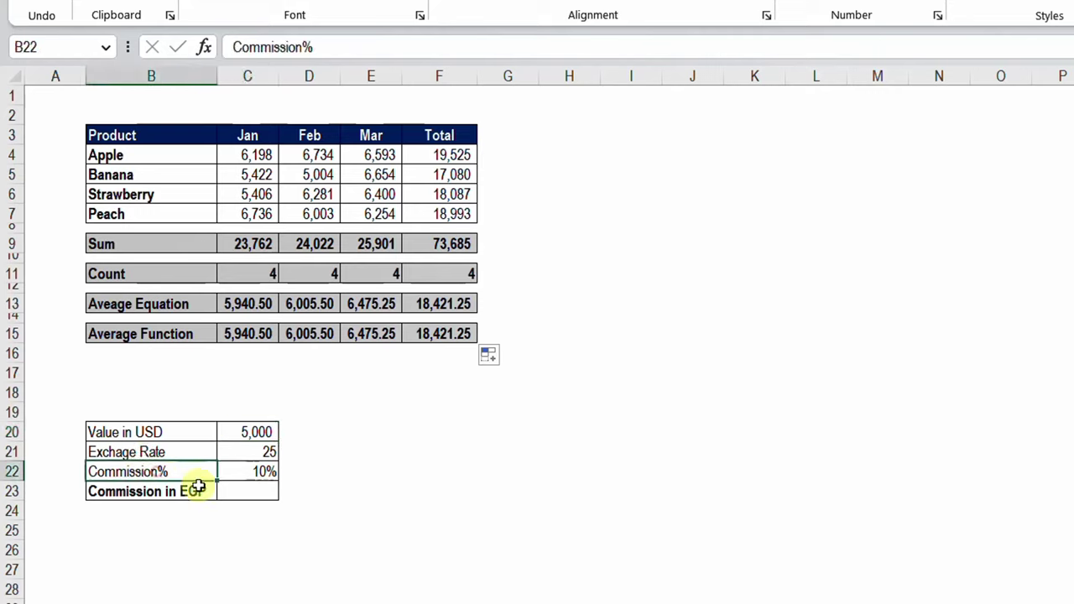
pyautogui.click(262, 472)
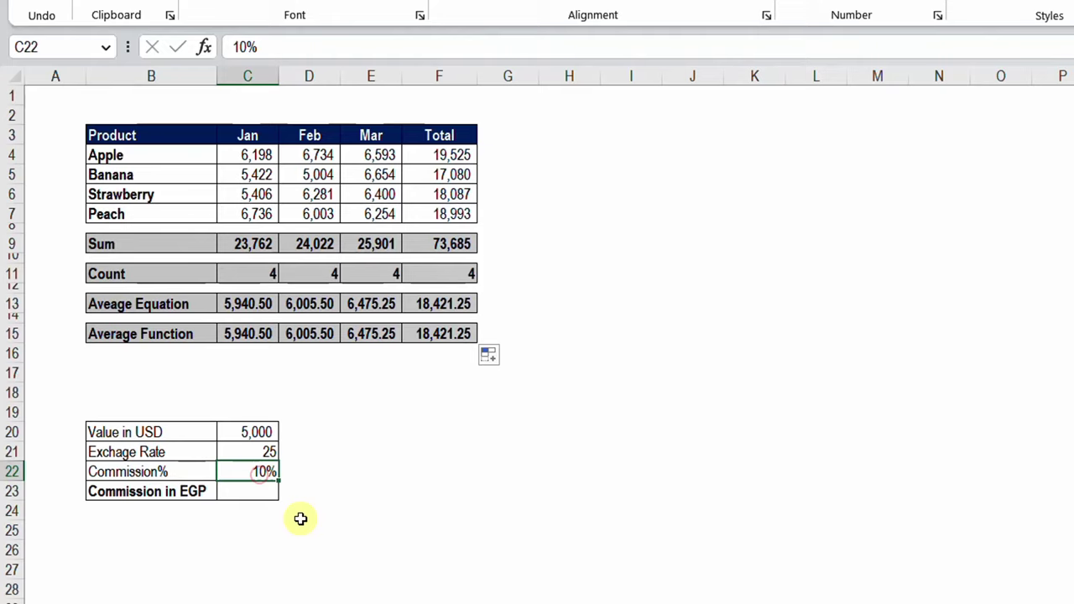
pyautogui.click(232, 492)
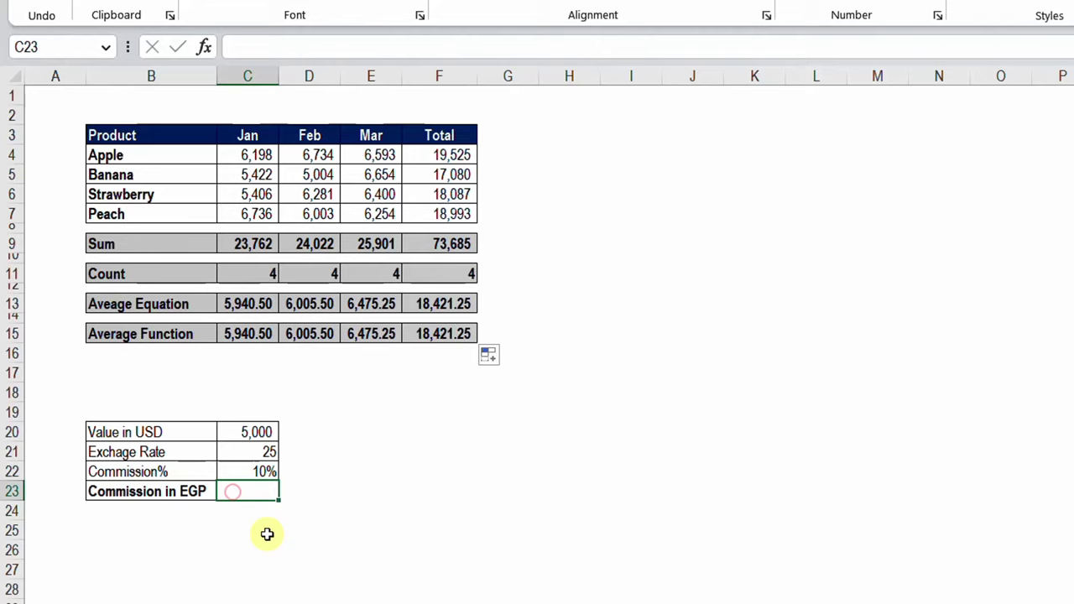
pyautogui.click(268, 431)
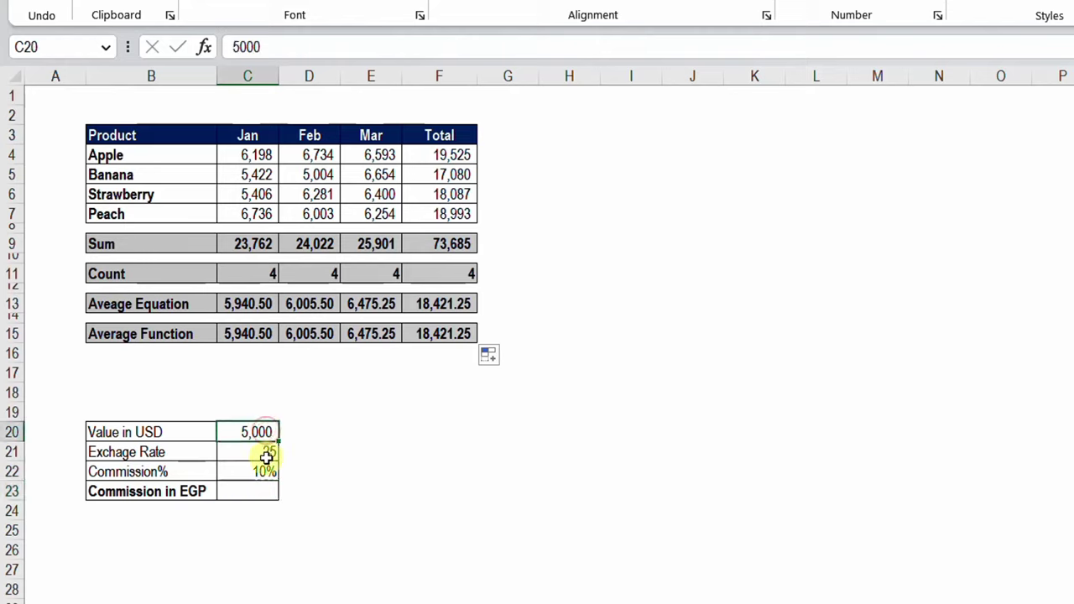
pyautogui.click(265, 453)
pyautogui.click(265, 471)
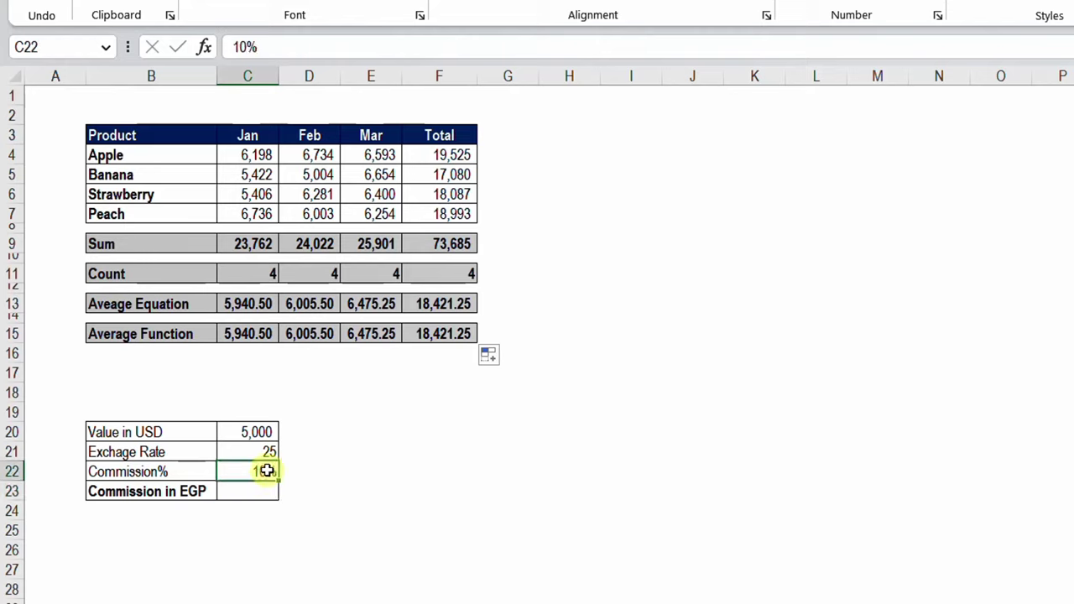
pyautogui.click(264, 492)
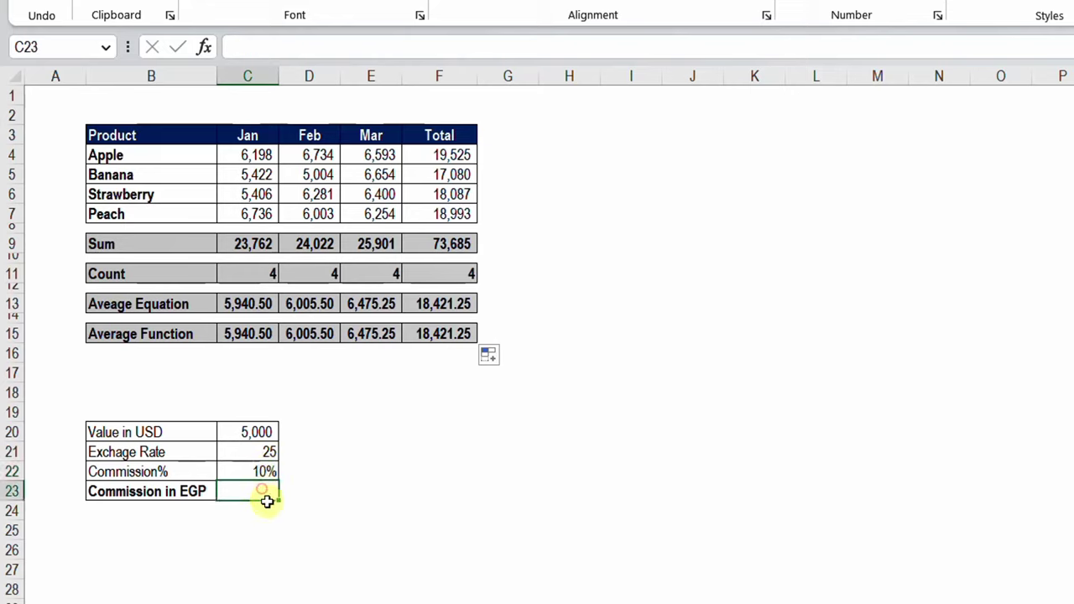
pyautogui.write('=')
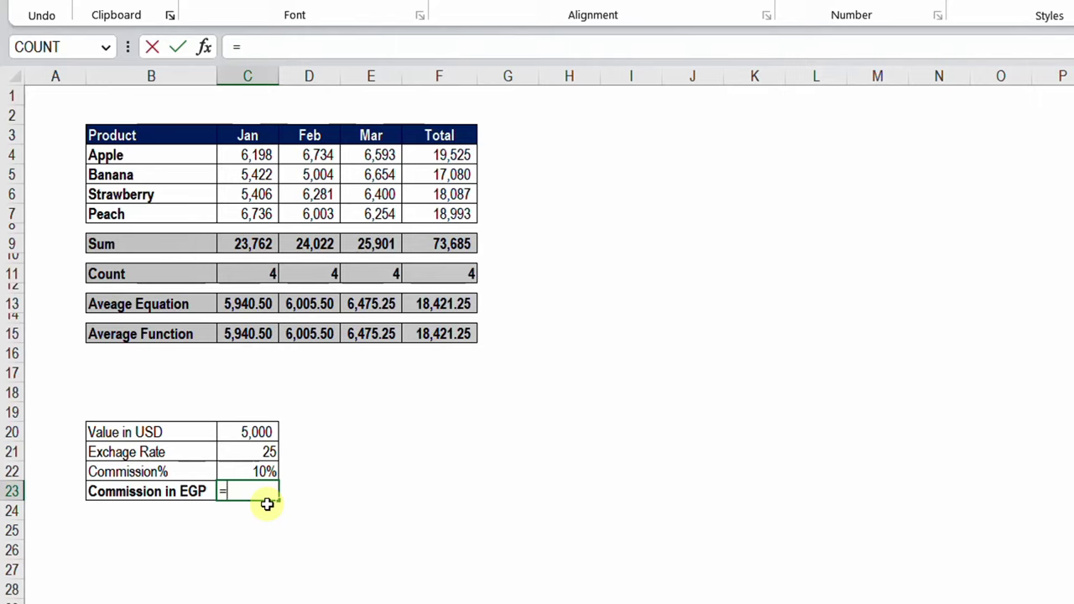
pyautogui.click(256, 434)
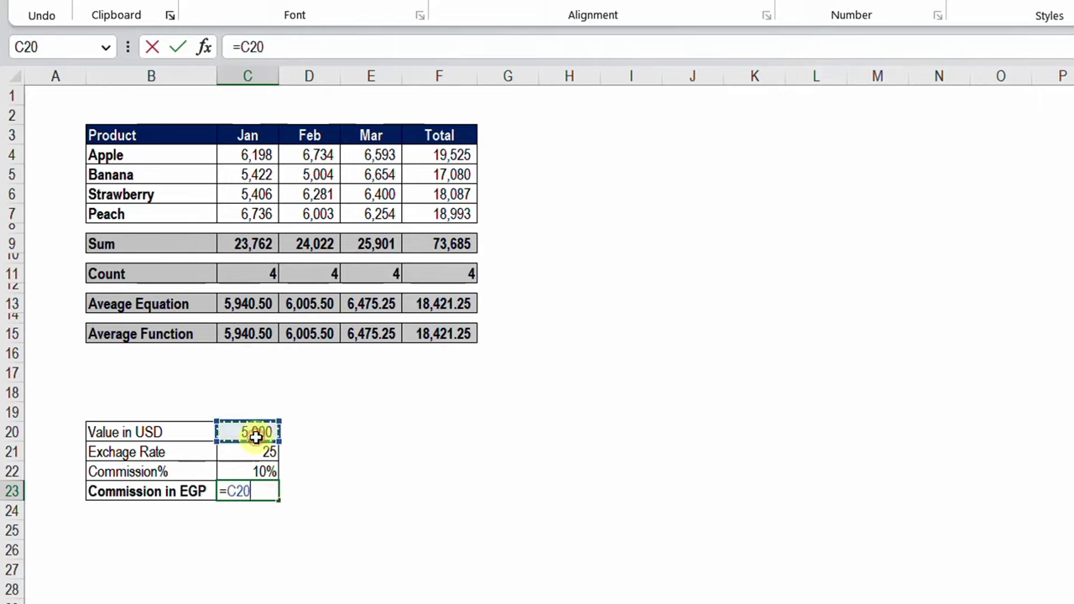
pyautogui.write('*')
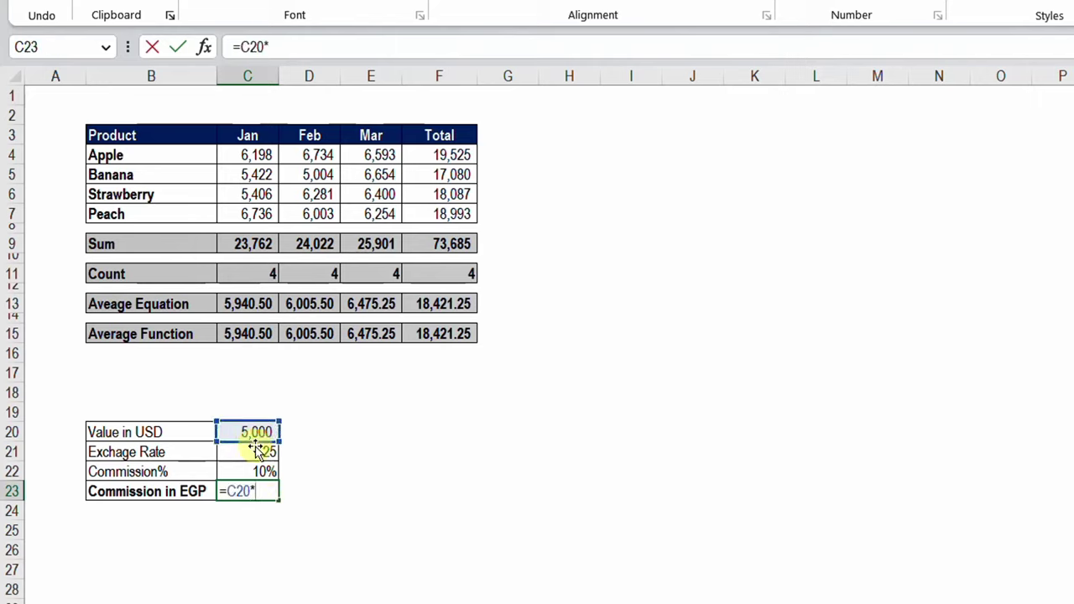
pyautogui.click(254, 455)
pyautogui.write('*')
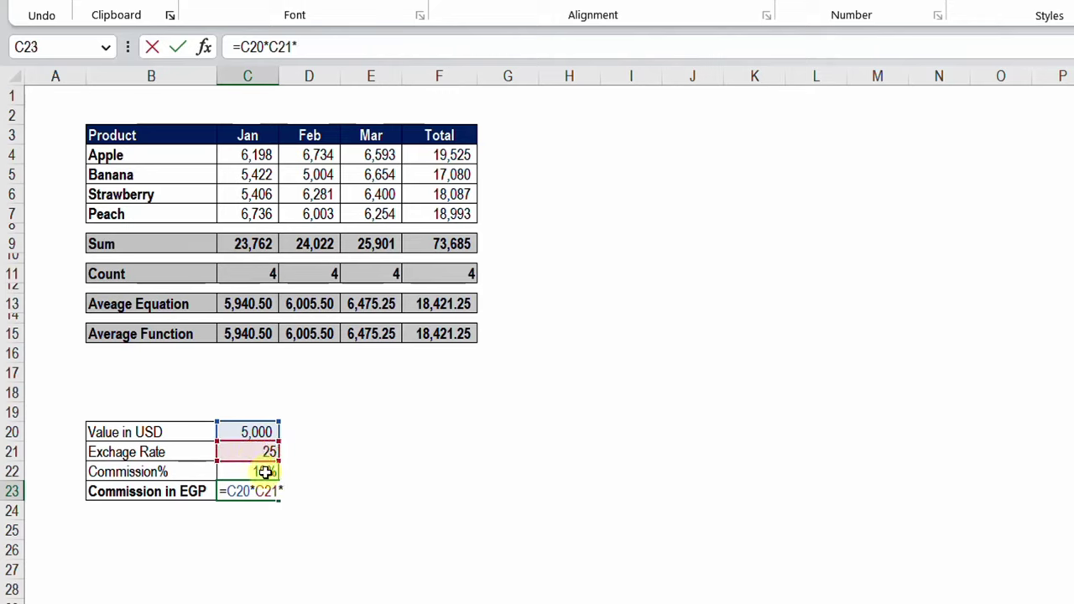
pyautogui.click(264, 473)
pyautogui.press('Return')
pyautogui.press('Up')
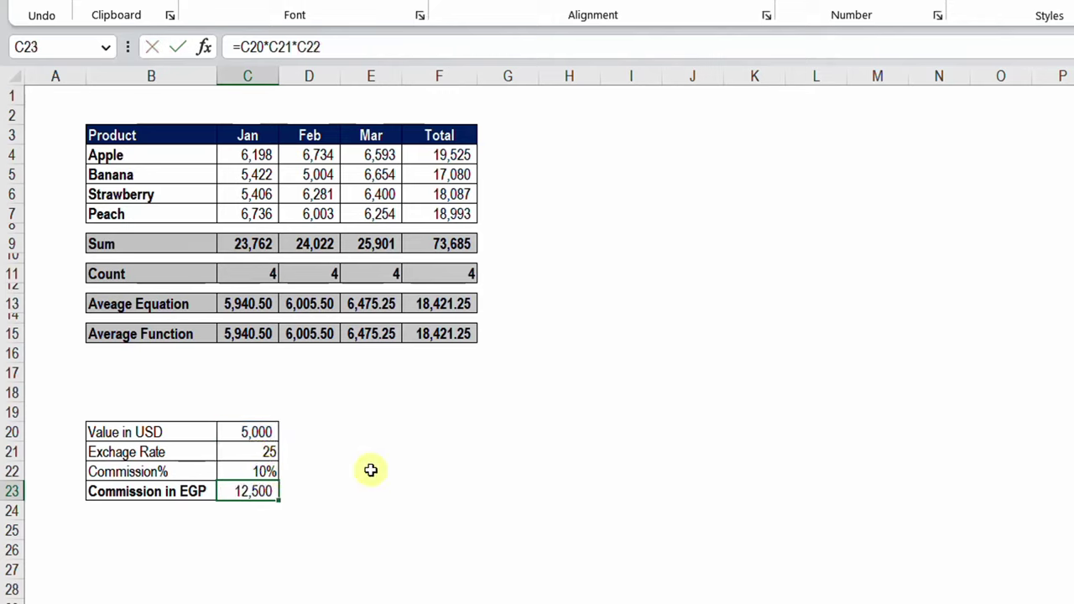
pyautogui.press('Delete')
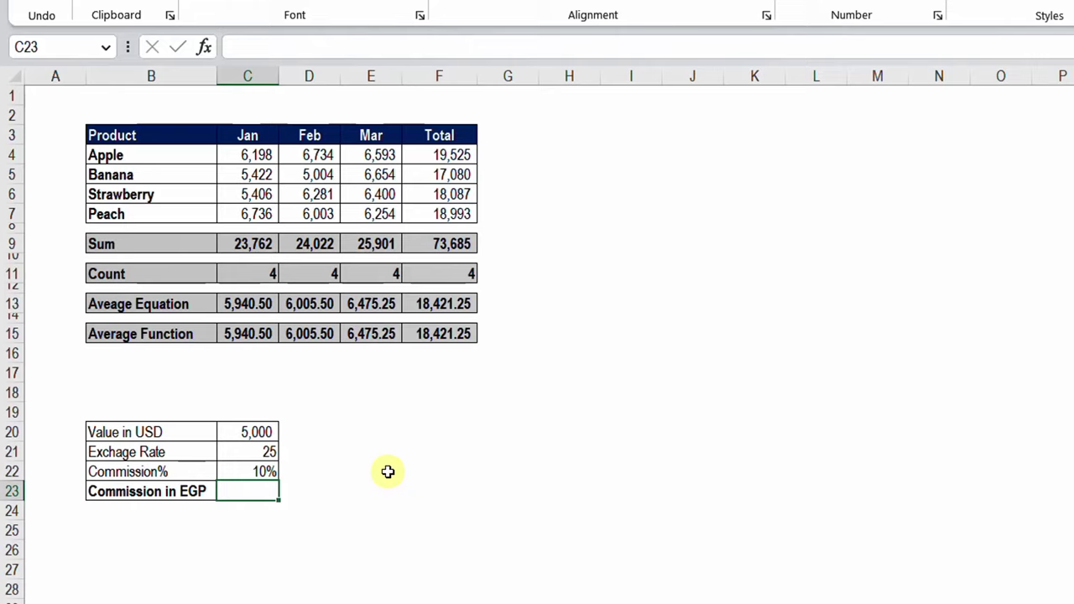
# - Enter =PRODUCT(C20:C22) in C23 and apply Comma Style so it reads 12,500
pyautogui.write('=')
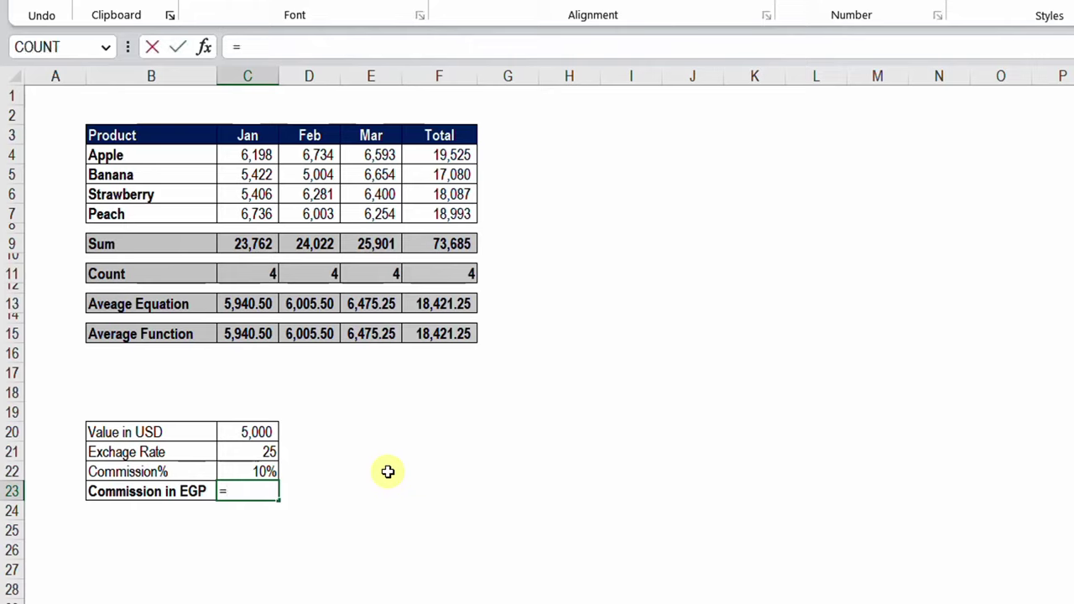
pyautogui.write('pro')
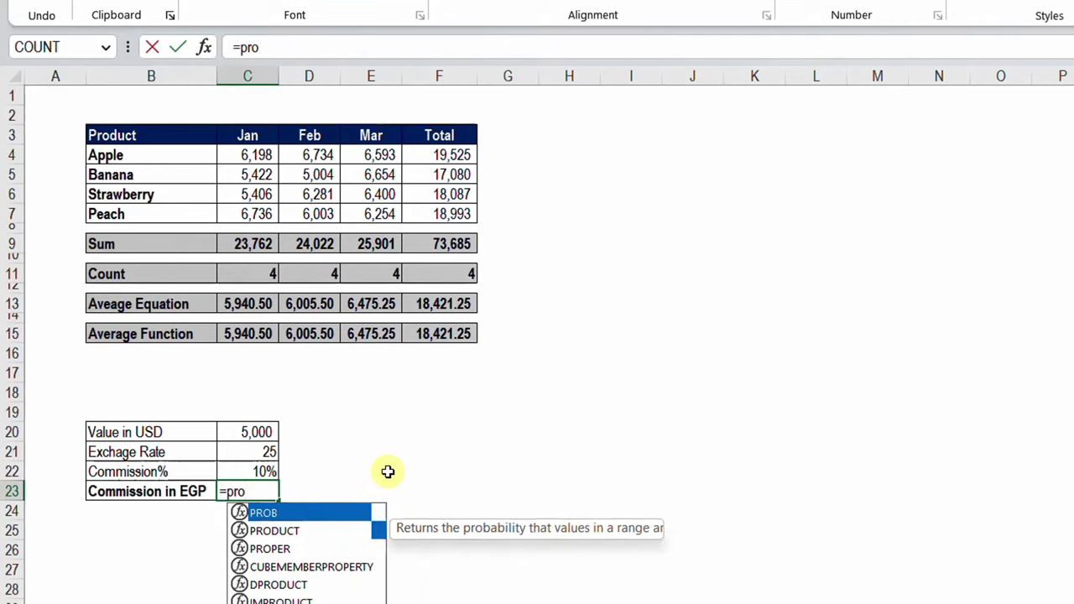
pyautogui.press('Down')
pyautogui.press('Tab')
pyautogui.moveTo(258, 432); pyautogui.dragTo(263, 465)
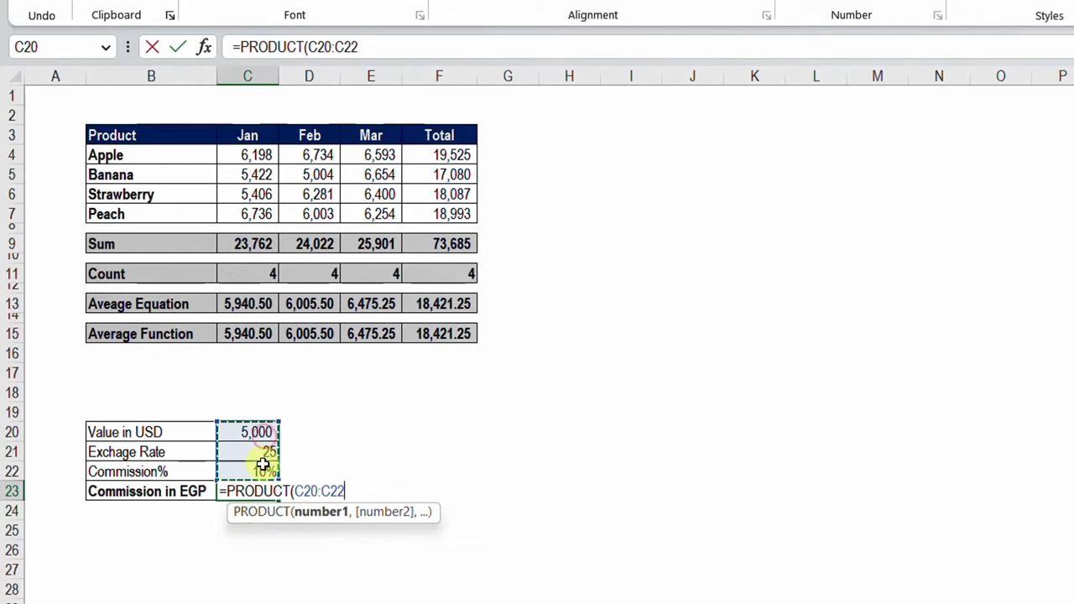
pyautogui.write(')')
pyautogui.press('Return')
pyautogui.press('Up')
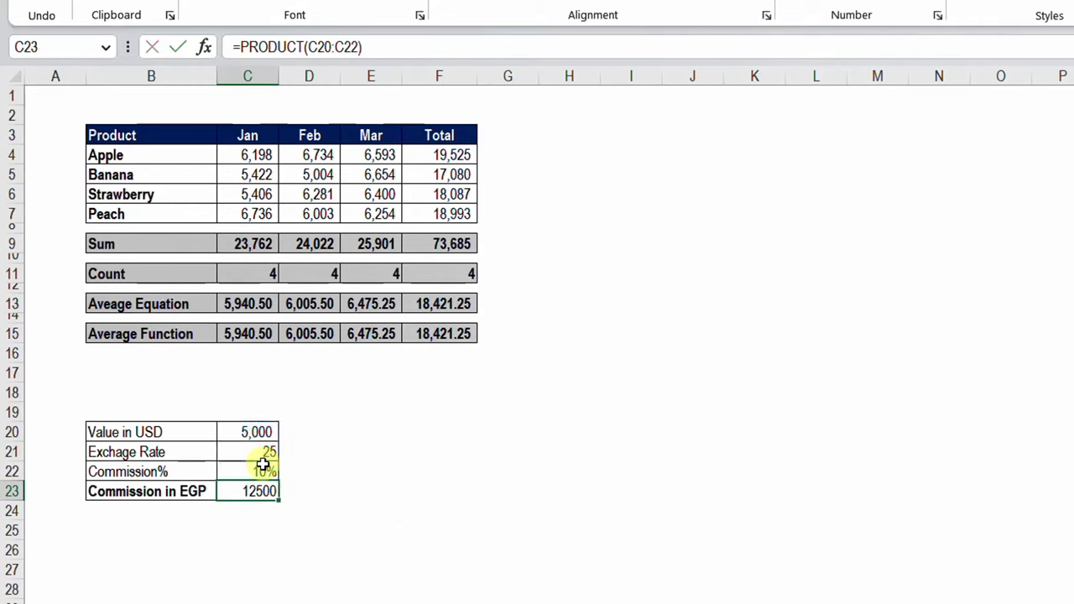
pyautogui.click(898, 5)
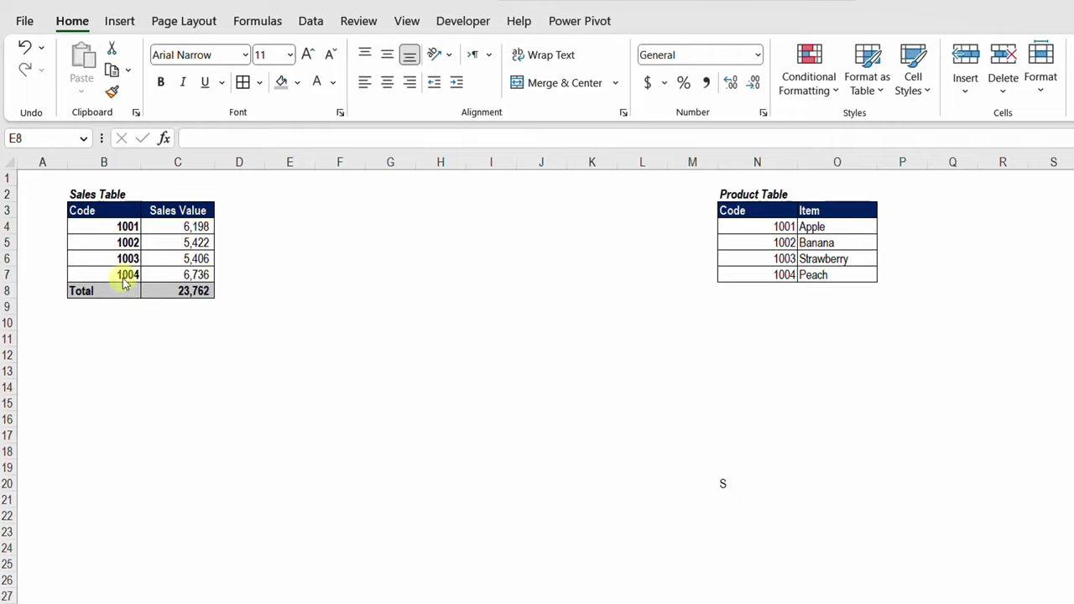
pyautogui.click(121, 228)
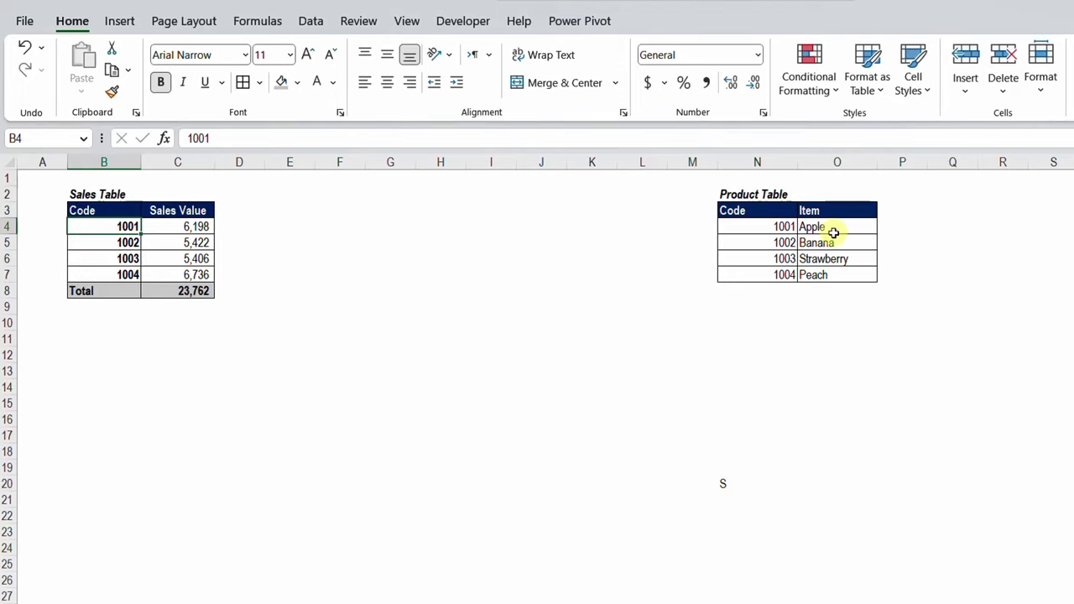
pyautogui.moveTo(830, 230); pyautogui.dragTo(834, 273)
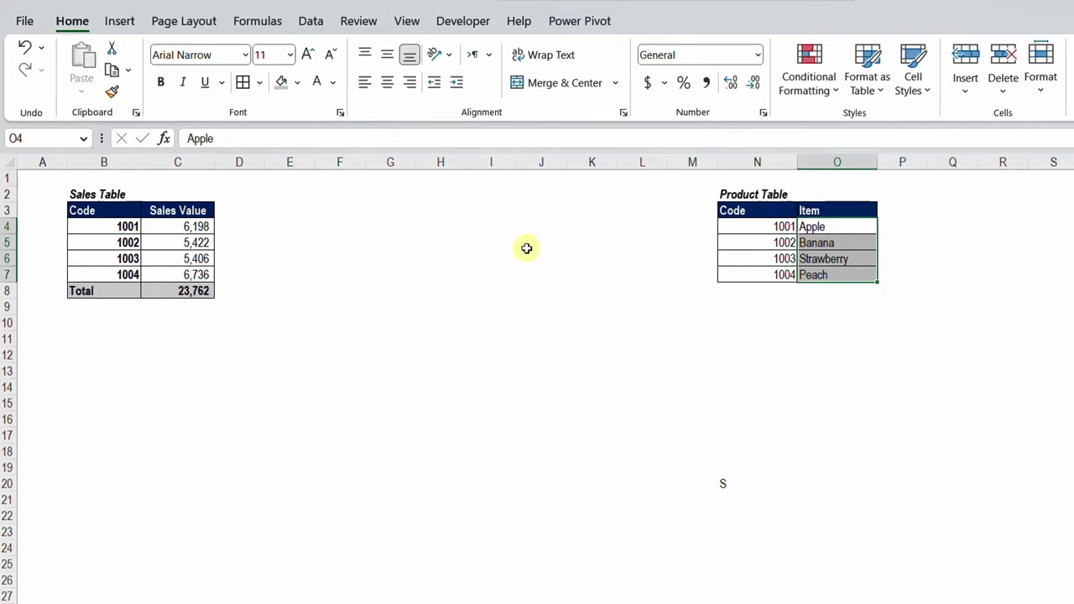
pyautogui.moveTo(750, 230); pyautogui.dragTo(827, 273)
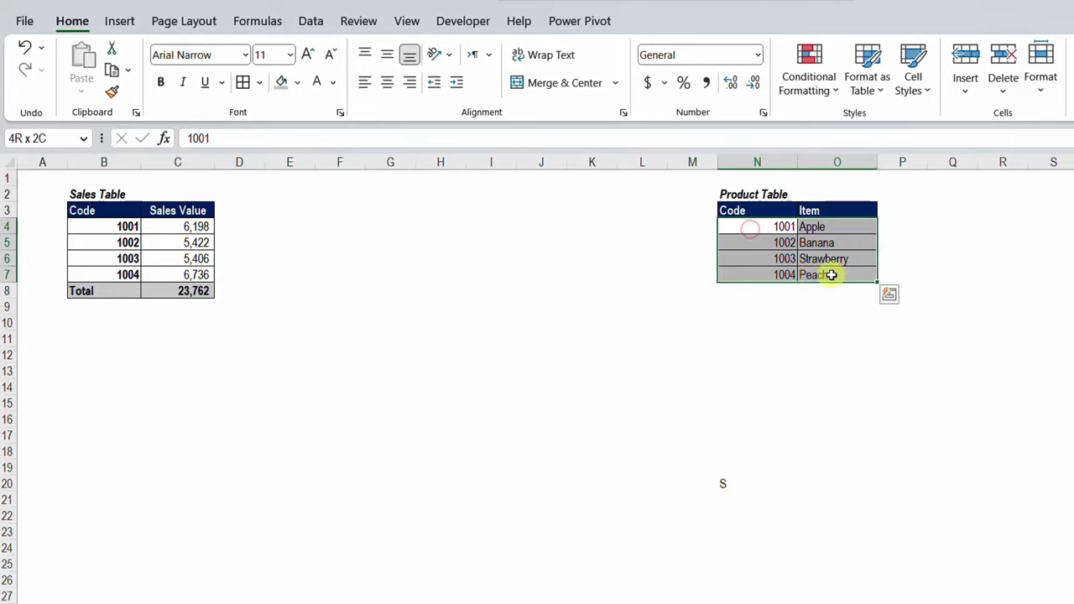
pyautogui.click(811, 228)
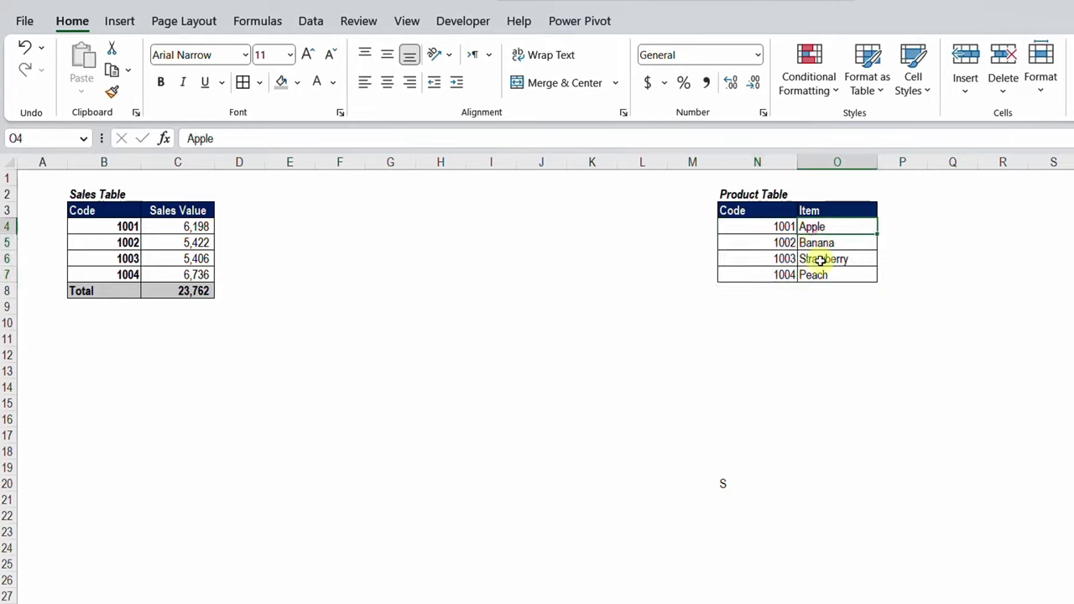
pyautogui.click(748, 229)
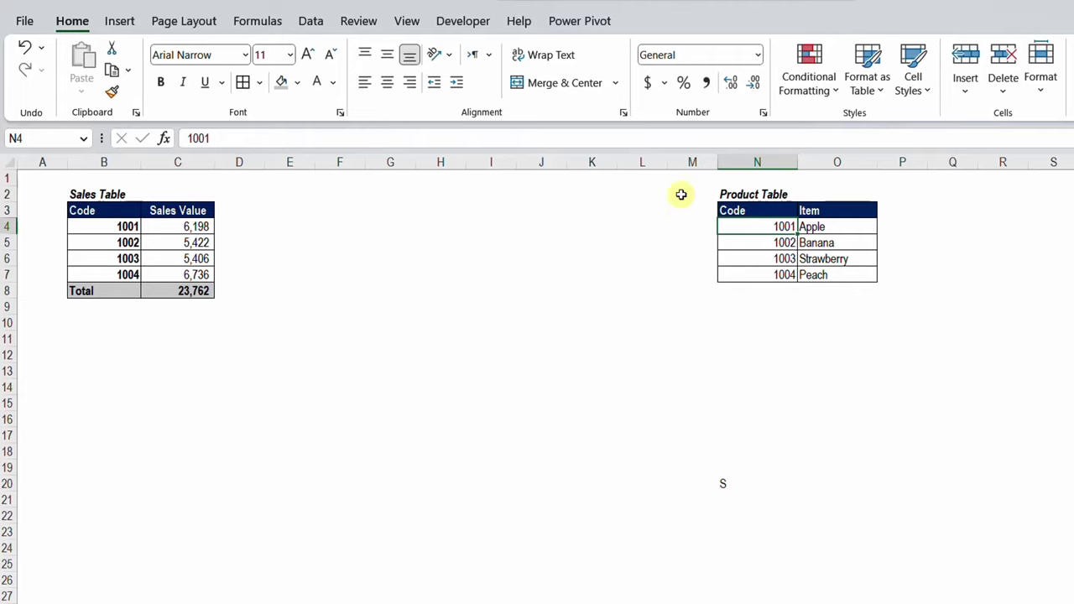
pyautogui.click(177, 159)
pyautogui.rightClick(177, 159)
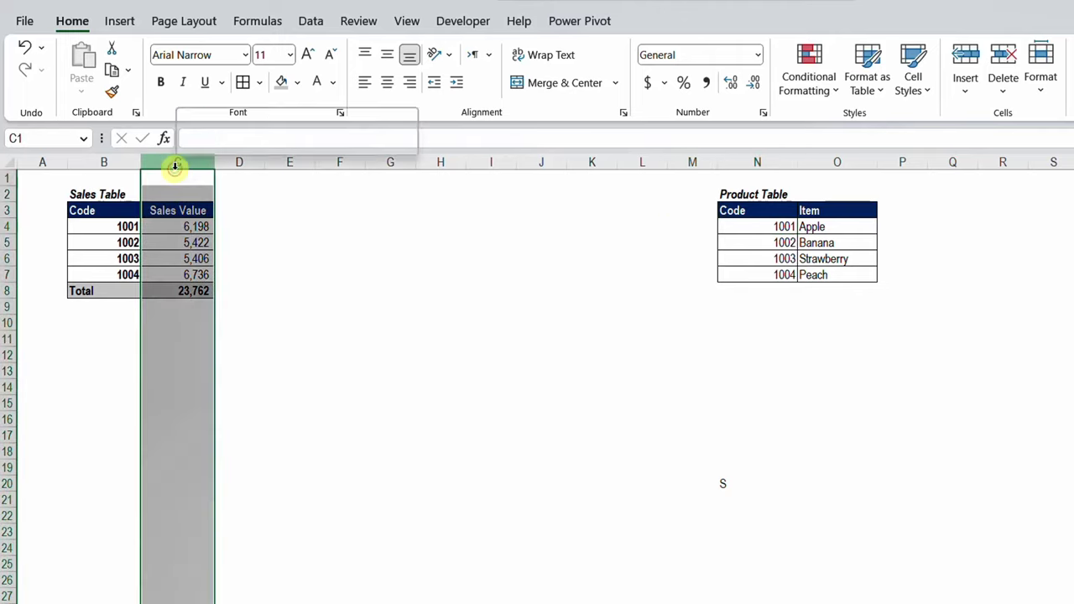
pyautogui.click(251, 348)
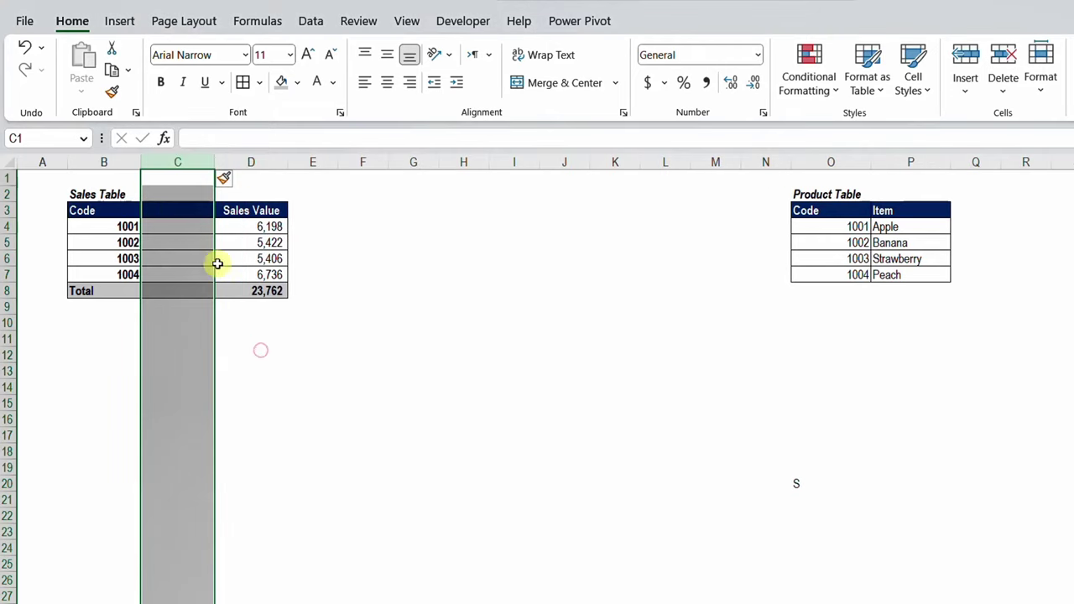
pyautogui.click(184, 213)
pyautogui.write('N')
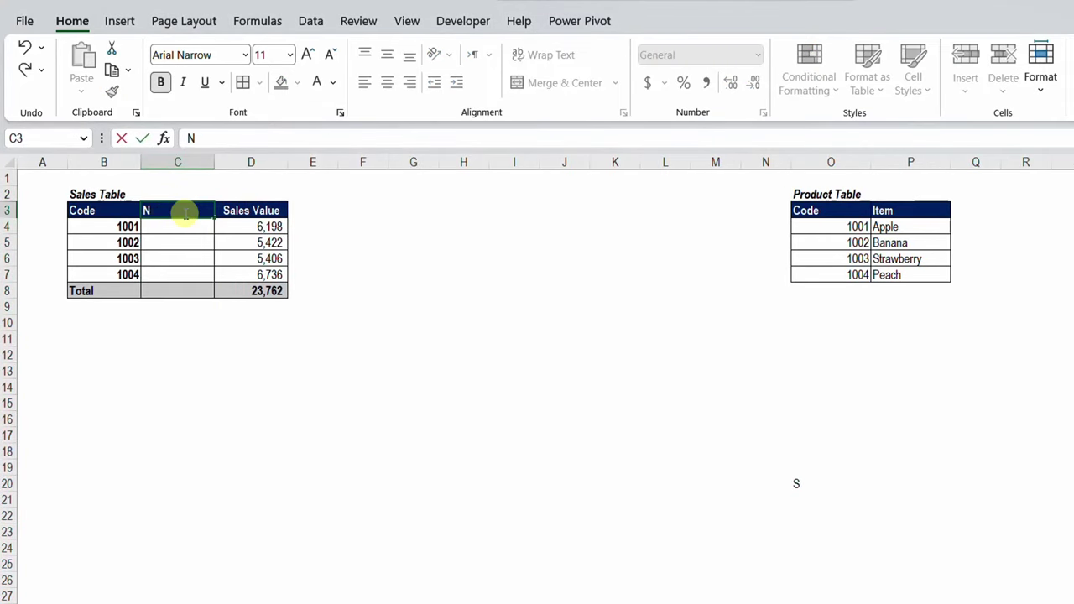
pyautogui.write('ame')
pyautogui.press('Return')
pyautogui.click(186, 212)
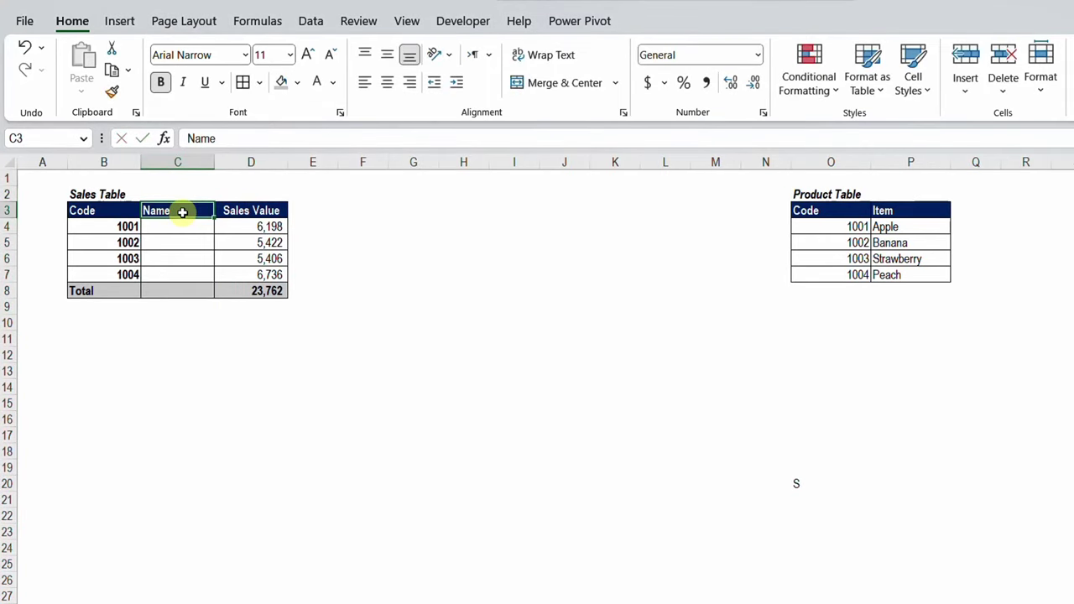
pyautogui.click(192, 227)
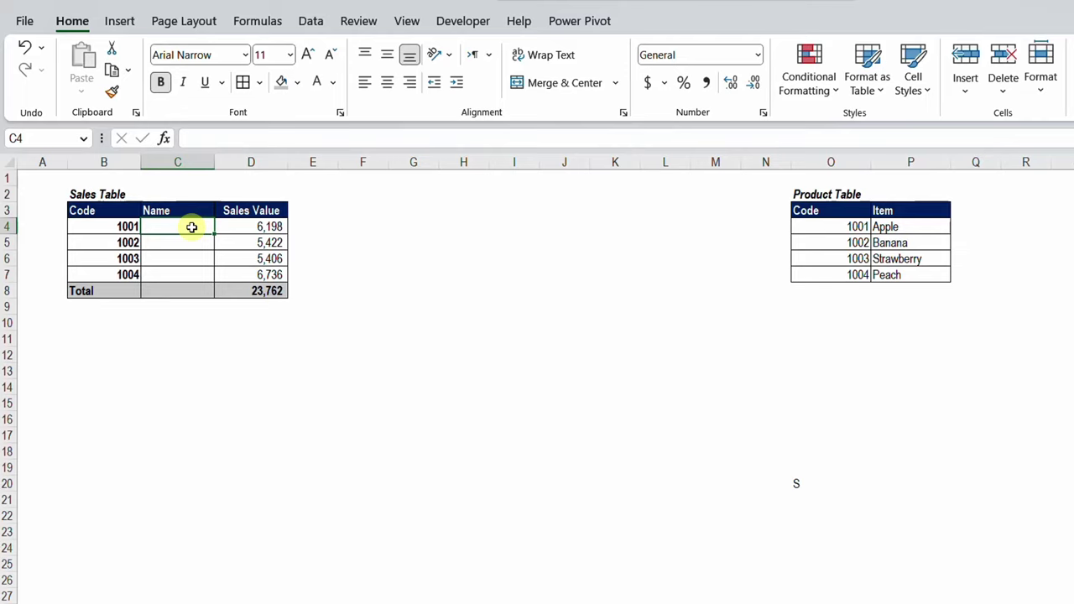
# - Begin C4's formula as =VLOOKUP(B4, using B4's code as the lookup value
pyautogui.write('=')
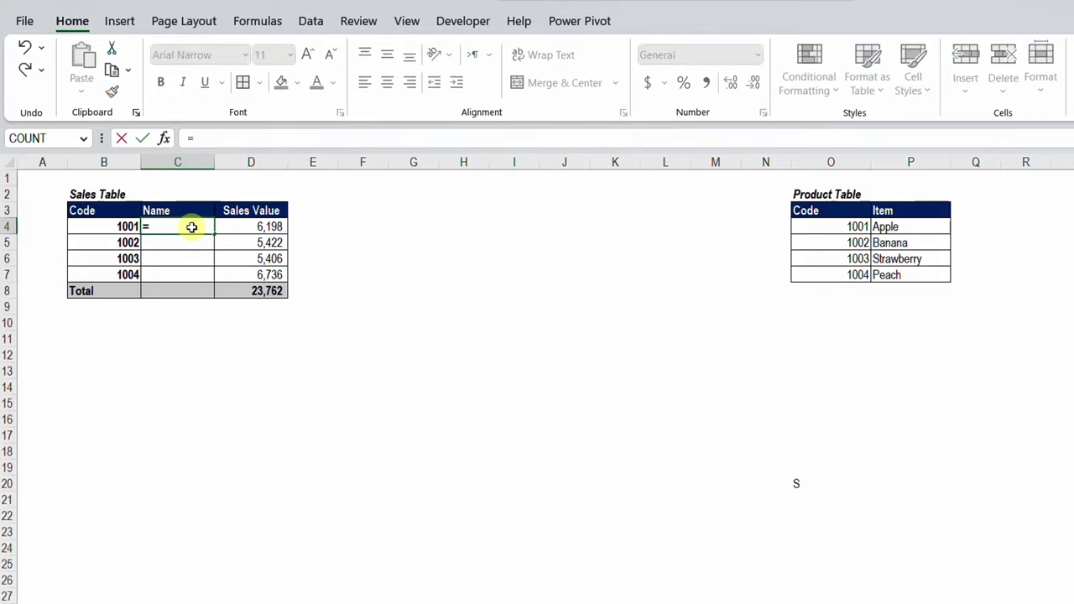
pyautogui.write('va')
pyautogui.write('a')
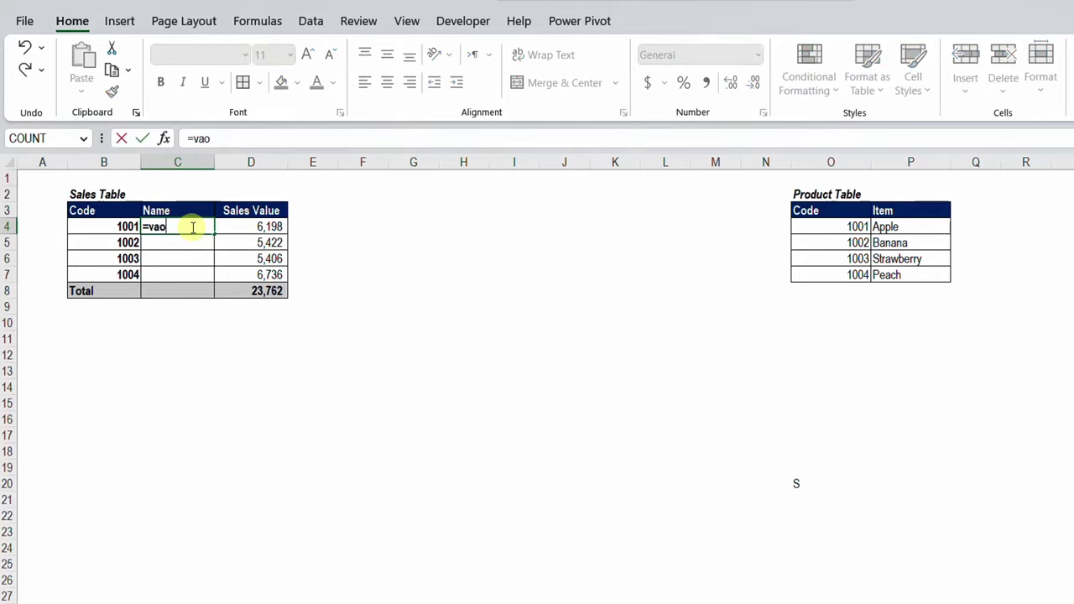
pyautogui.press('BackSpace')
pyautogui.press('BackSpace')
pyautogui.write('l')
pyautogui.press('Tab')
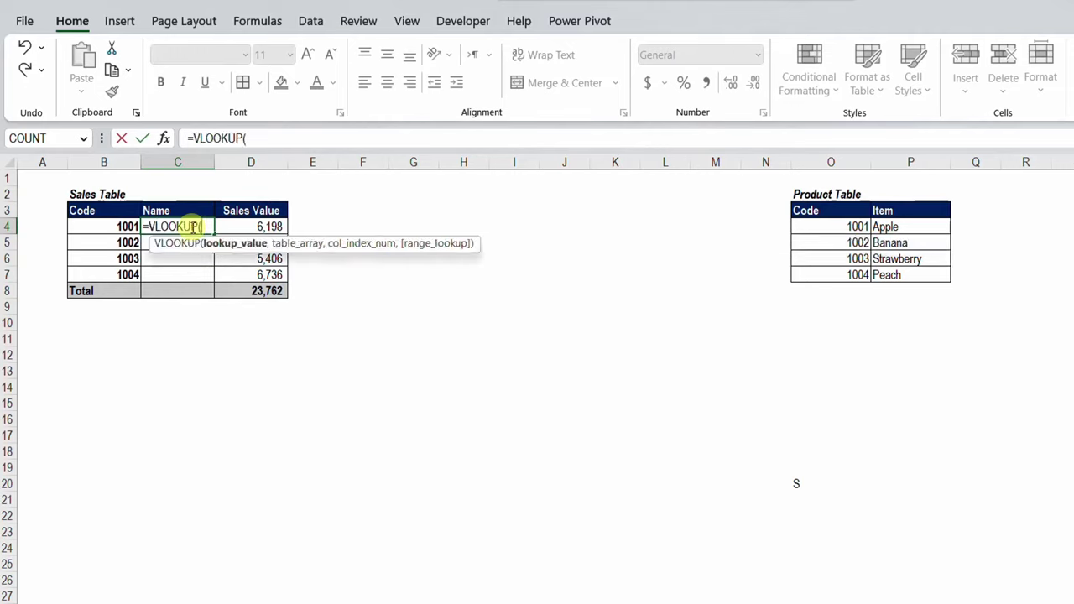
pyautogui.press('BackSpace')
pyautogui.press('BackSpace')
pyautogui.press('BackSpace')
pyautogui.press('BackSpace')
pyautogui.press('BackSpace')
pyautogui.press('BackSpace')
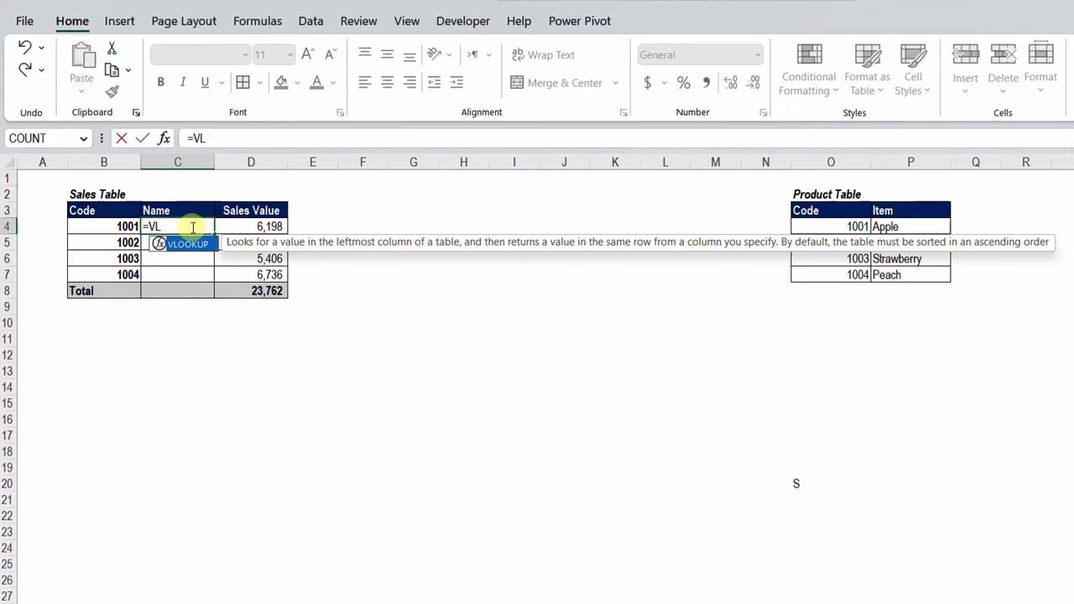
pyautogui.doubleClick(201, 245)
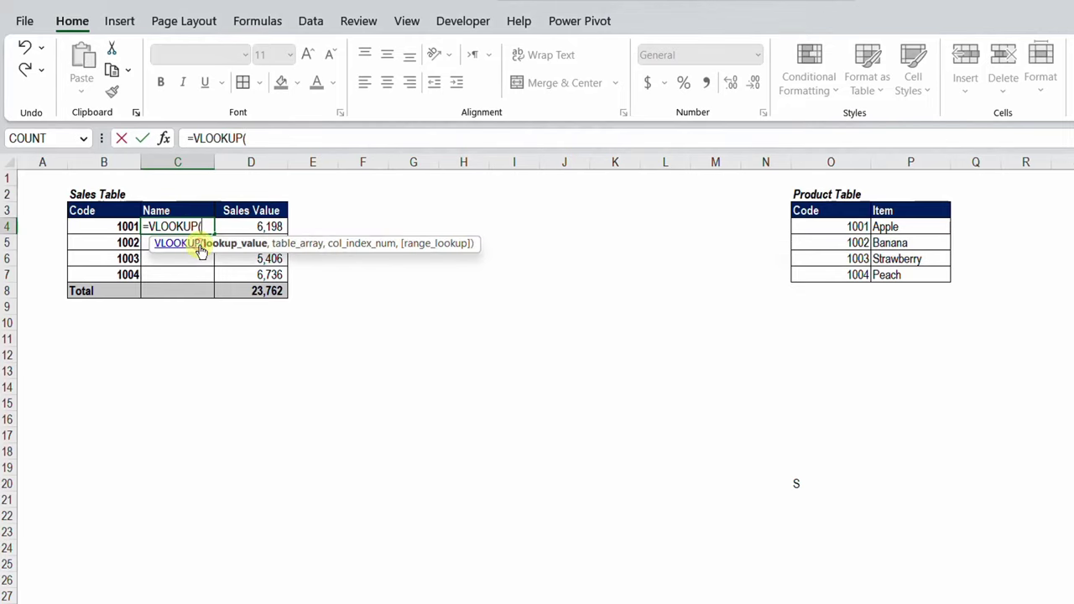
pyautogui.press('BackSpace')
pyautogui.press('BackSpace')
pyautogui.press('BackSpace')
pyautogui.press('BackSpace')
pyautogui.press('BackSpace')
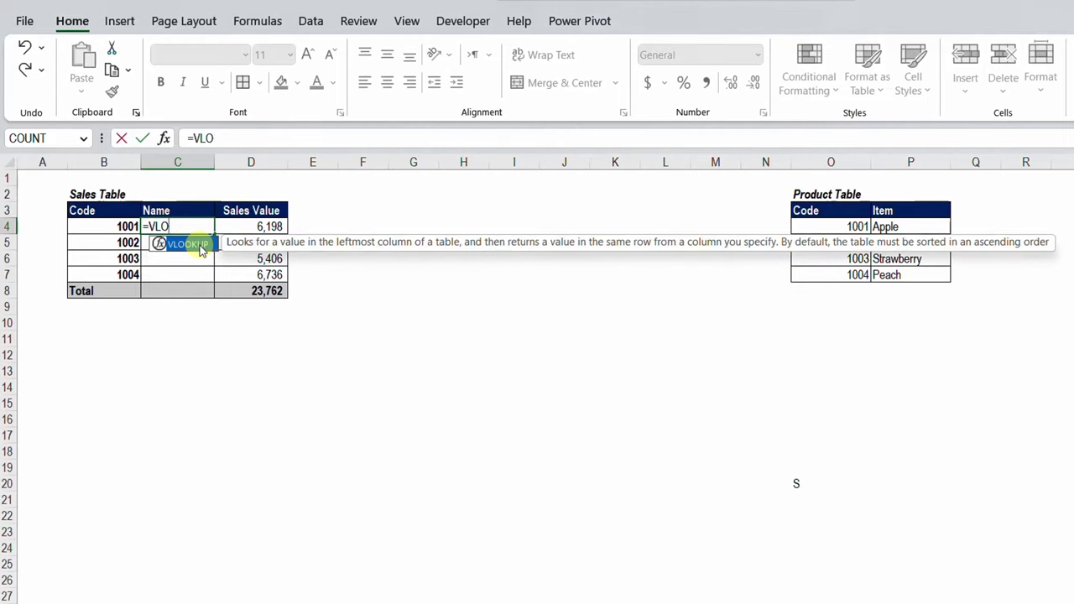
pyautogui.doubleClick(201, 245)
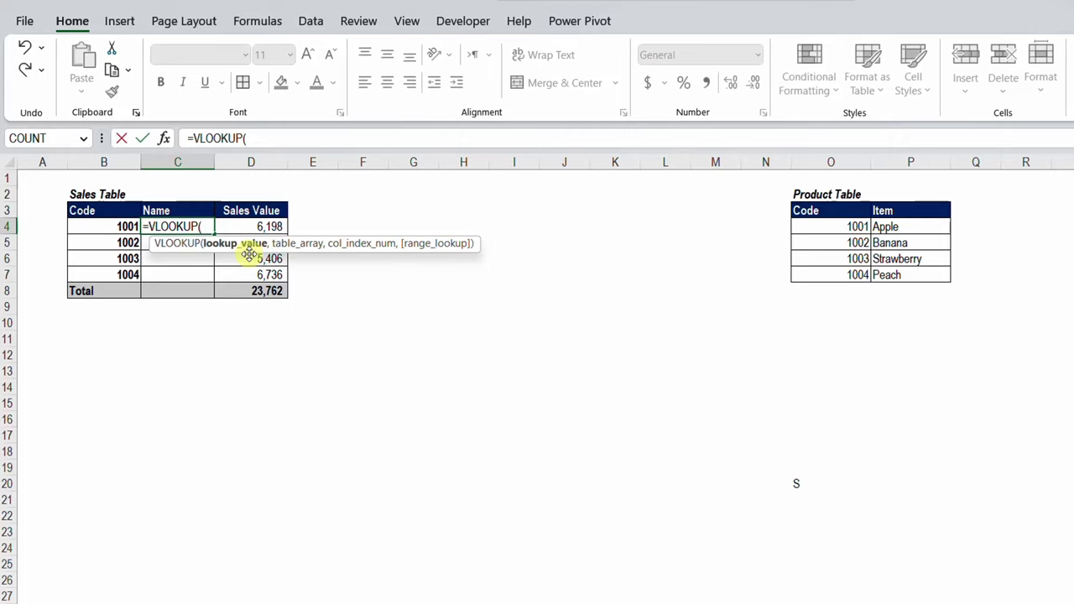
pyautogui.click(106, 233)
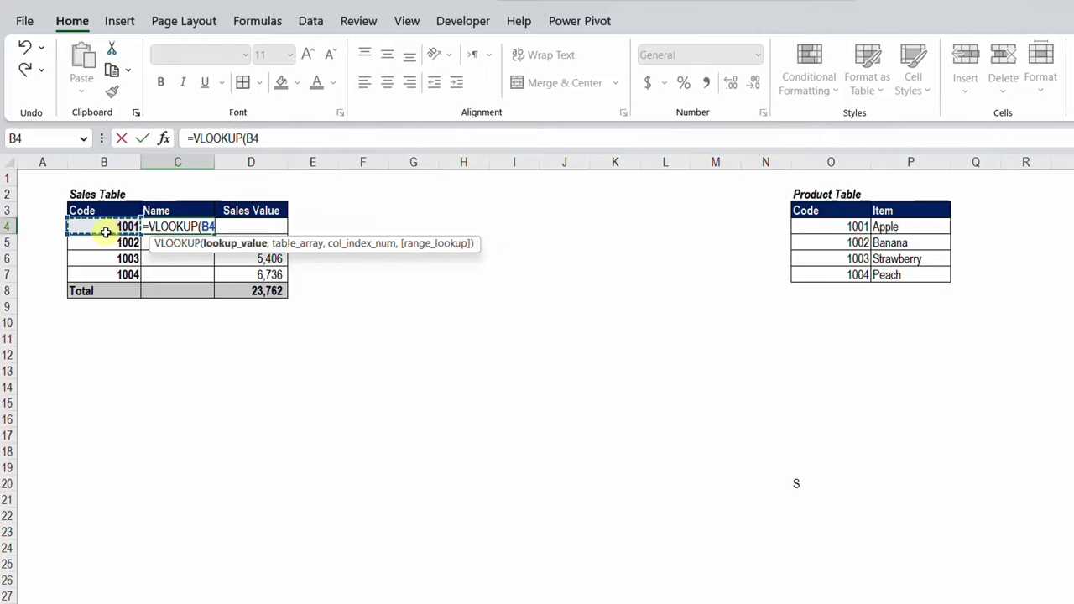
pyautogui.write(',')
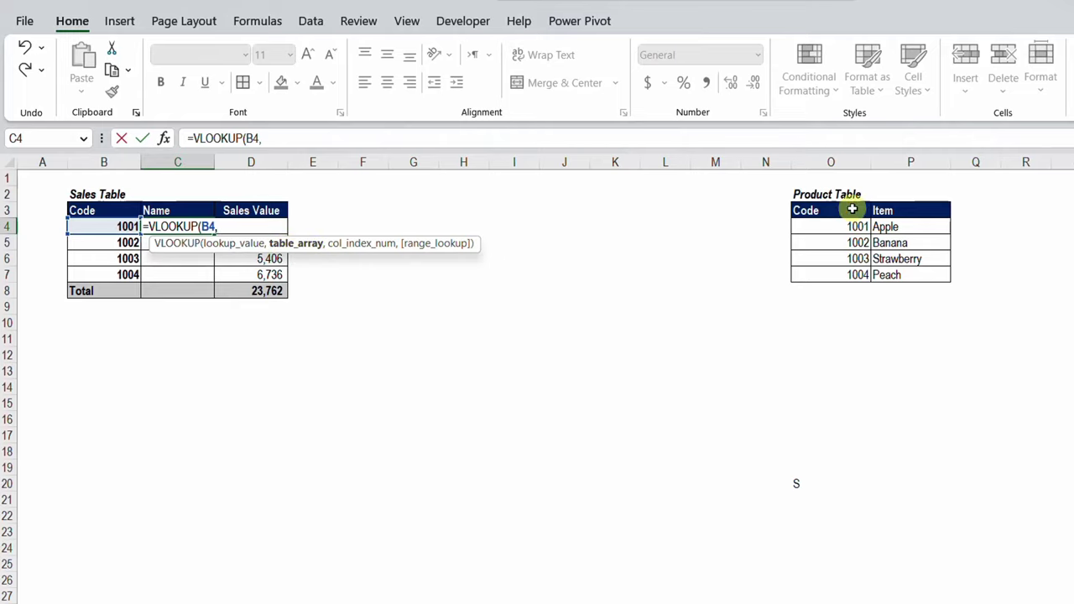
# - Add lookup table O3:P7, column index 2 and FALSE for an exact match
pyautogui.click(825, 211)
pyautogui.moveTo(826, 210); pyautogui.dragTo(910, 269)
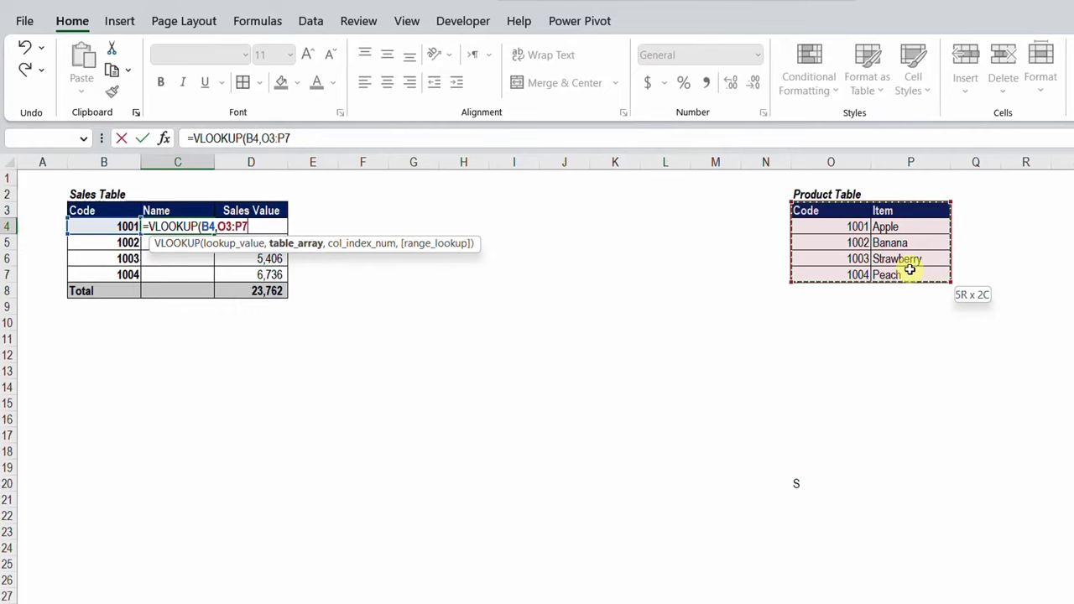
pyautogui.click(225, 244)
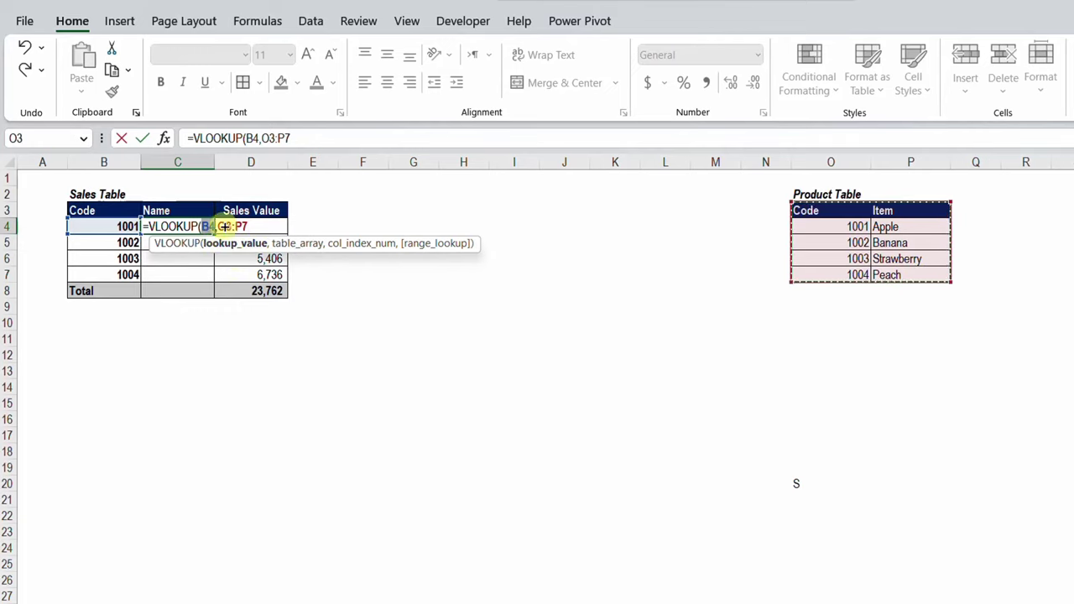
pyautogui.click(213, 227)
pyautogui.click(296, 243)
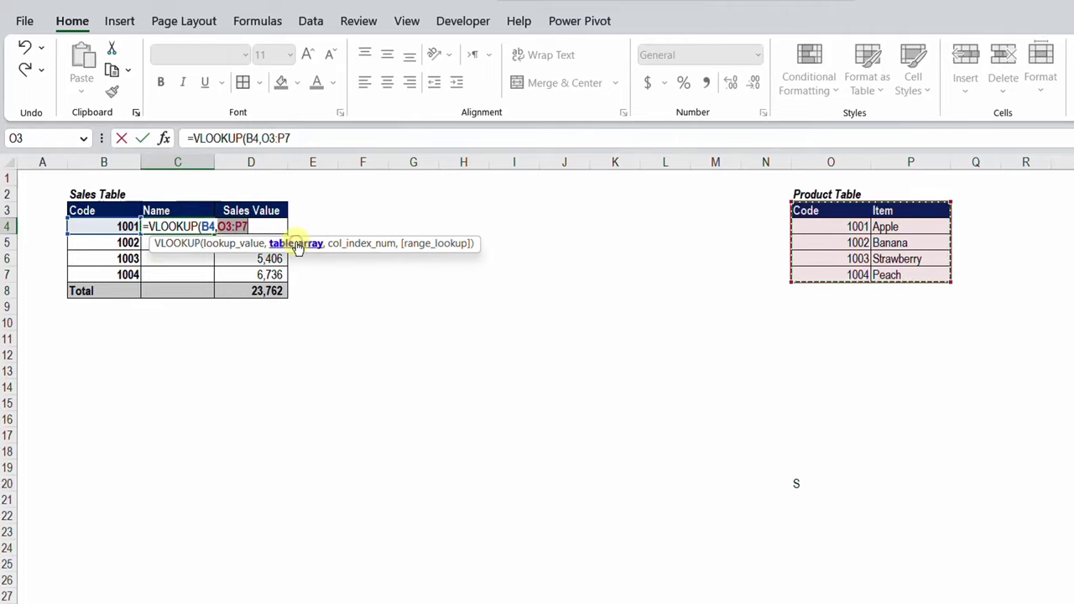
pyautogui.write(',')
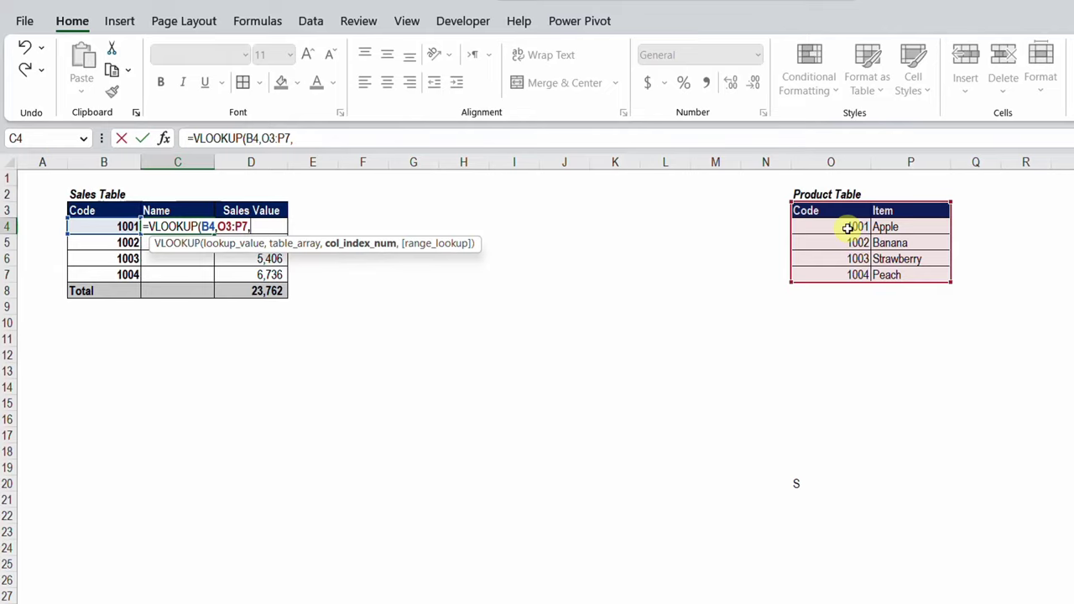
pyautogui.write('2')
pyautogui.write(',')
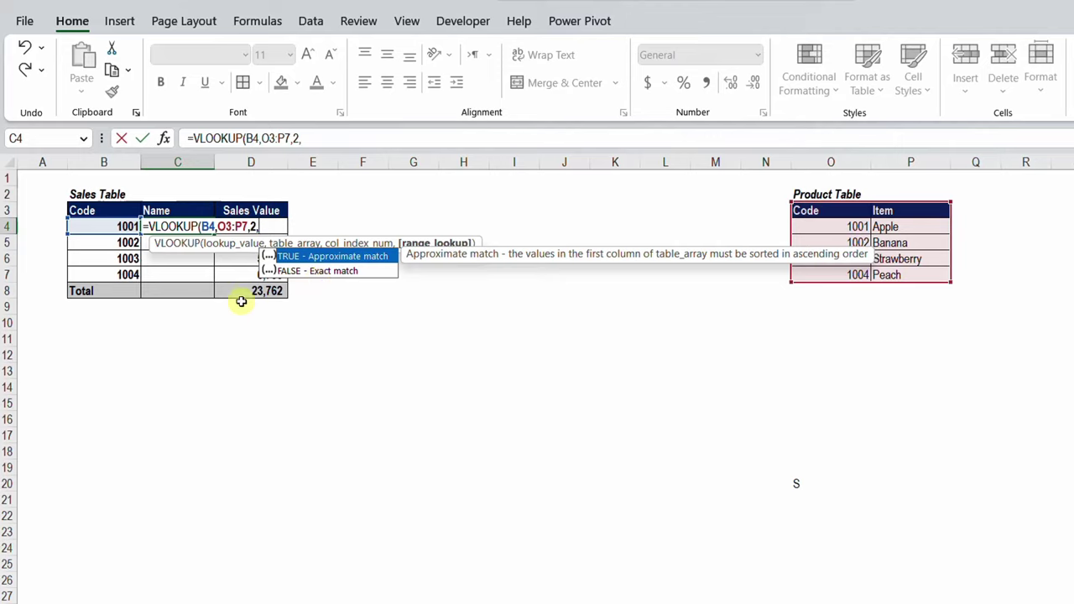
pyautogui.click(326, 273)
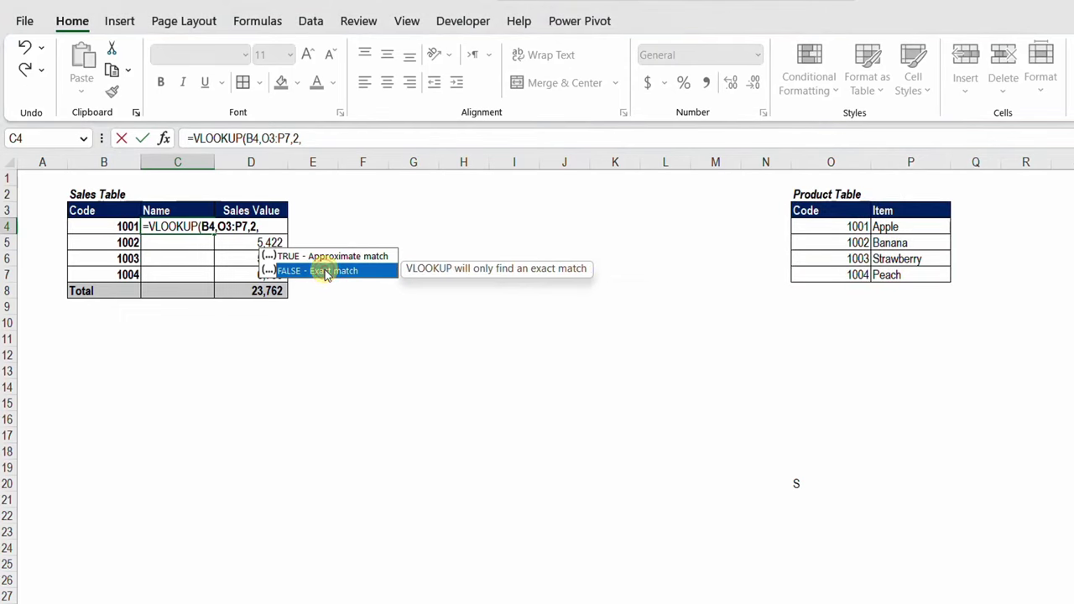
pyautogui.doubleClick(326, 271)
# - Close and commit the VLOOKUP so C4 shows Apple
pyautogui.write(')')
pyautogui.press('Return')
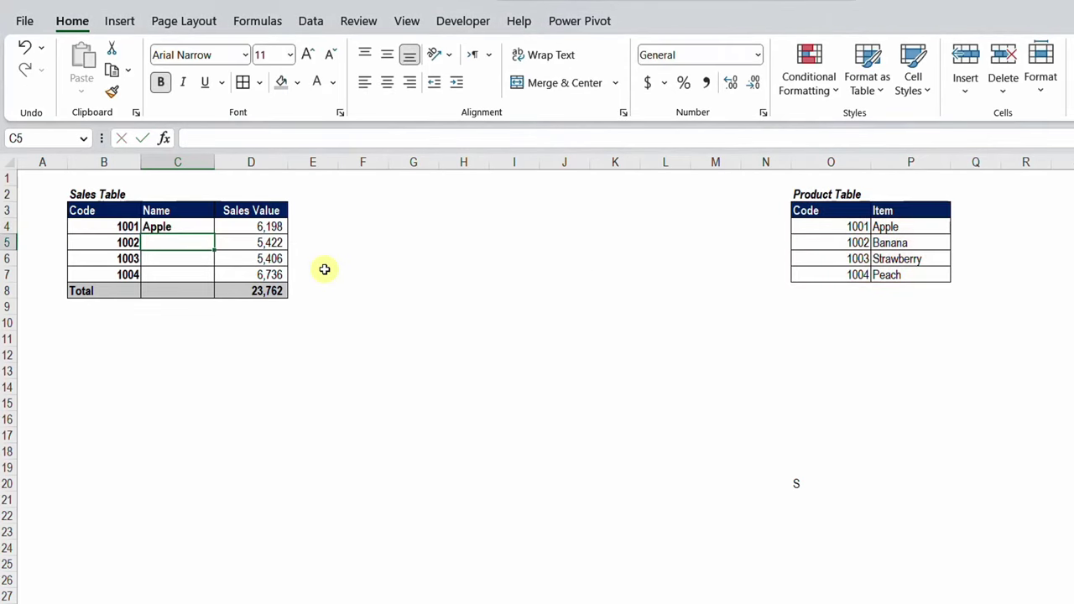
pyautogui.press('Up')
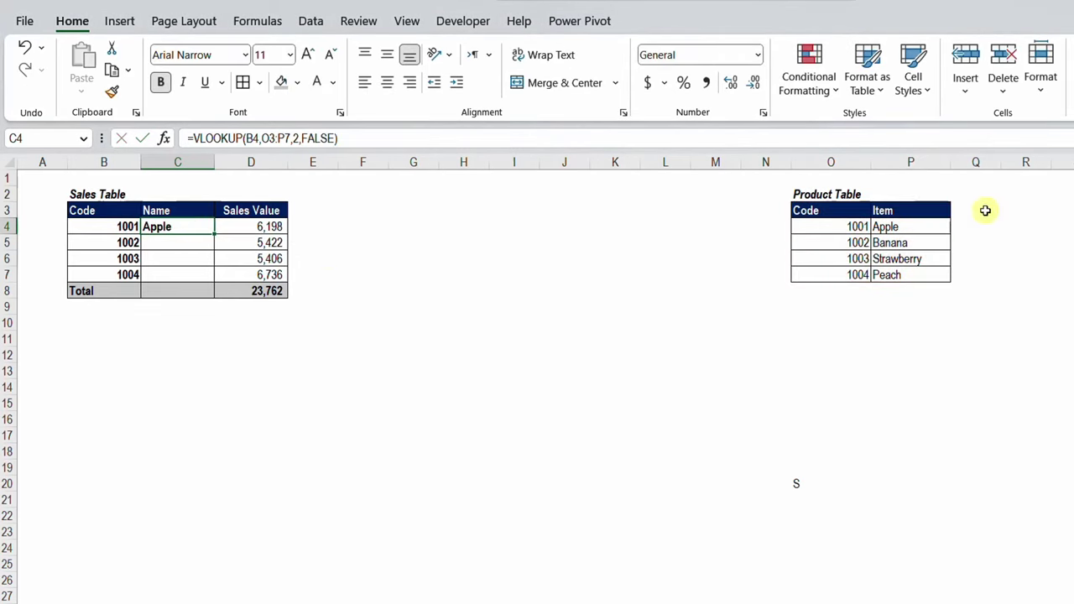
# - Add a Desc header in Q3 styled like Item and widen column Q
pyautogui.click(984, 211)
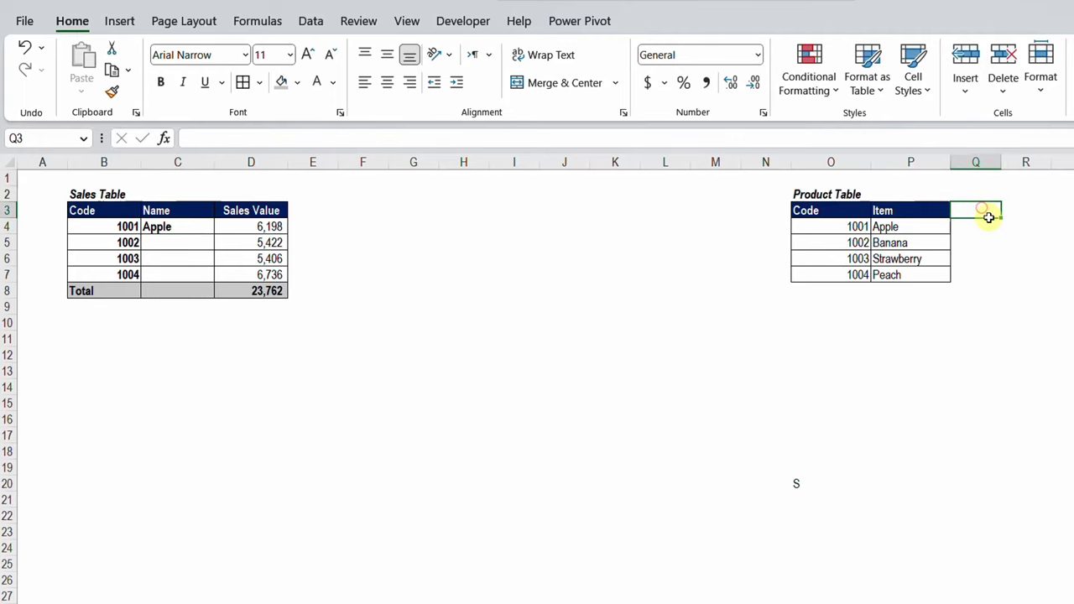
pyautogui.write('Desc')
pyautogui.press('Return')
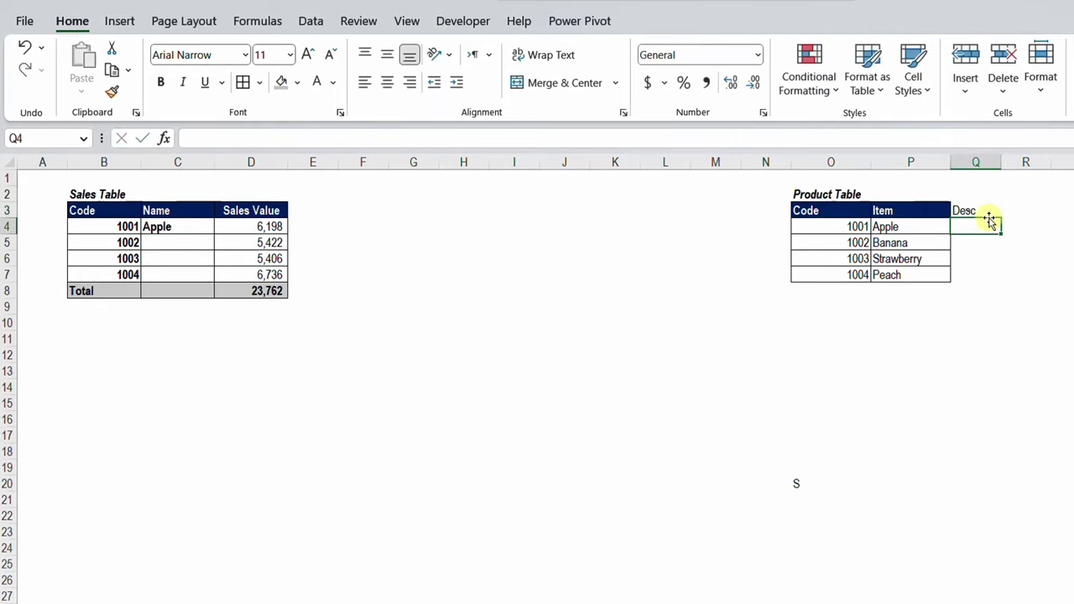
pyautogui.click(913, 212)
pyautogui.click(112, 91)
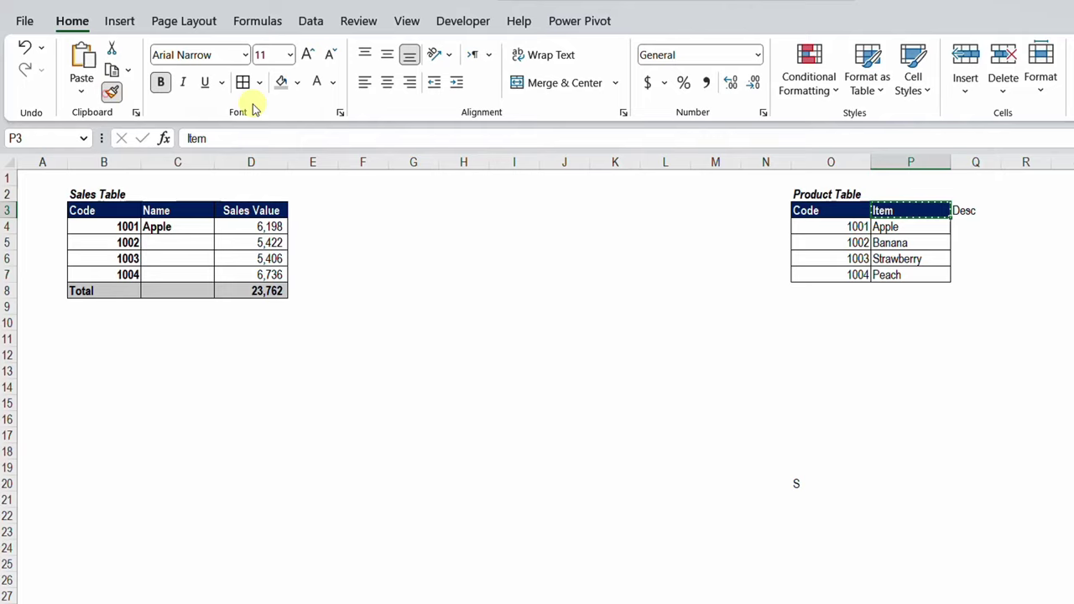
pyautogui.click(982, 212)
pyautogui.moveTo(1000, 162); pyautogui.dragTo(1020, 162)
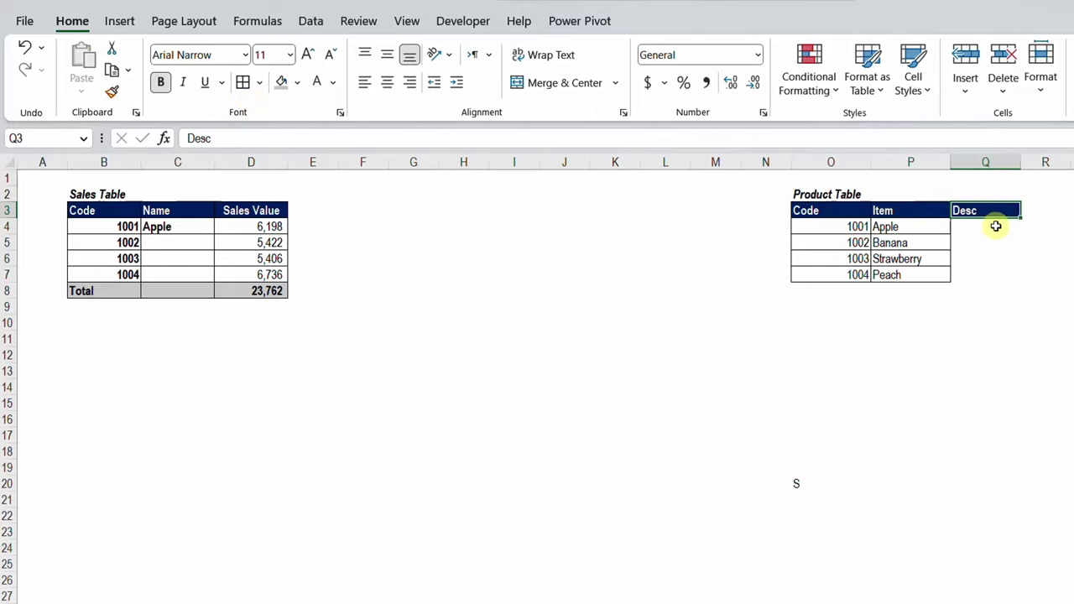
# - Fill Q4:Q7 with the item names using Ctrl+R
pyautogui.moveTo(998, 227); pyautogui.dragTo(997, 276)
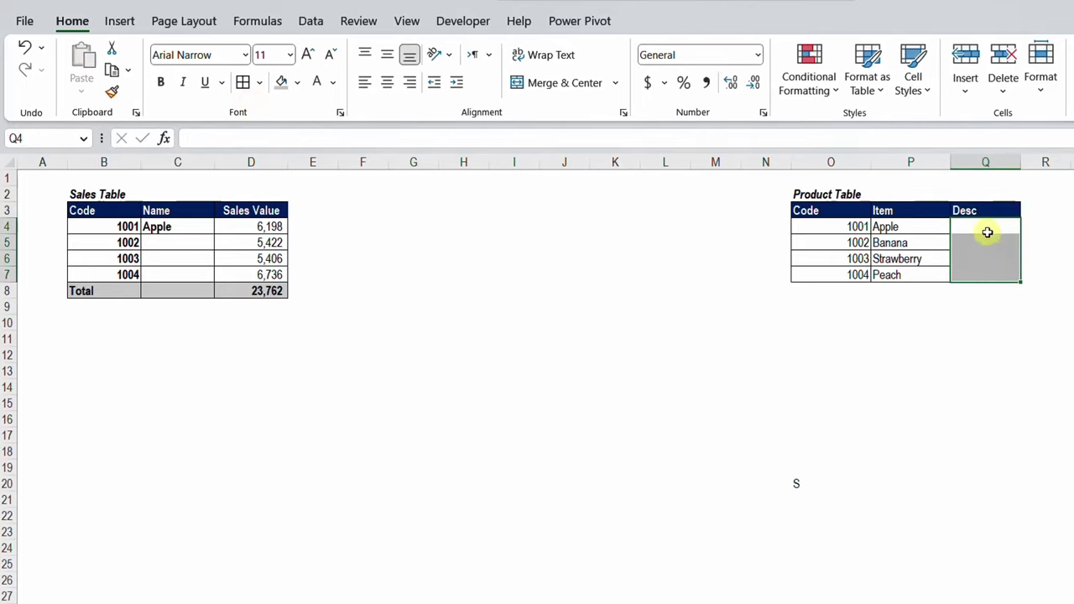
pyautogui.moveTo(891, 227); pyautogui.dragTo(955, 277)
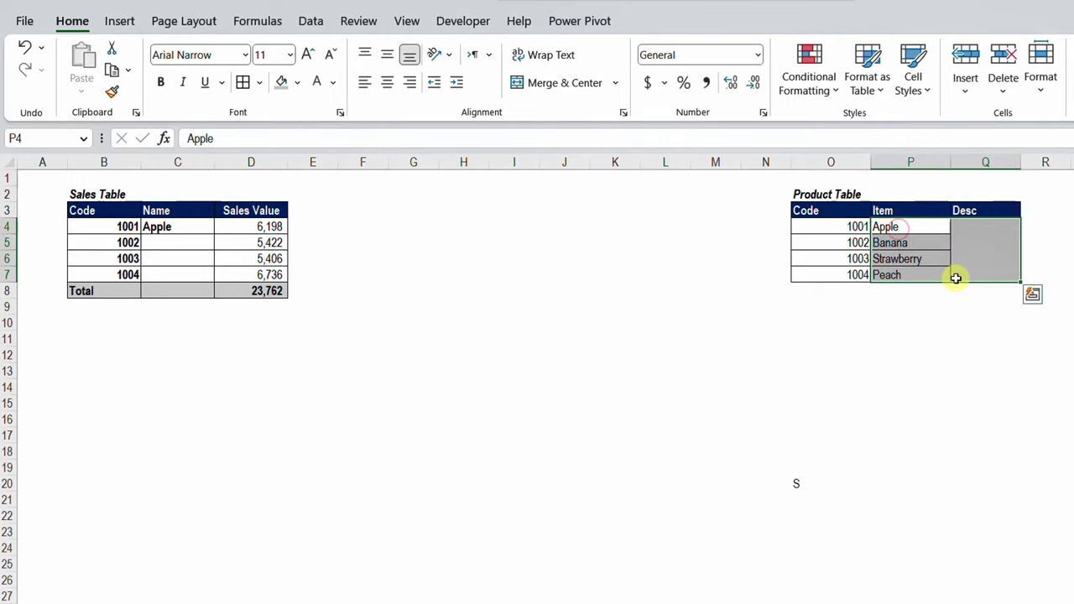
pyautogui.hotkey('ctrl', 'r')
# - Enter descriptions AAAAA, BBBBB, SSSSS and PPPPP in Q4:Q7
pyautogui.click(965, 227)
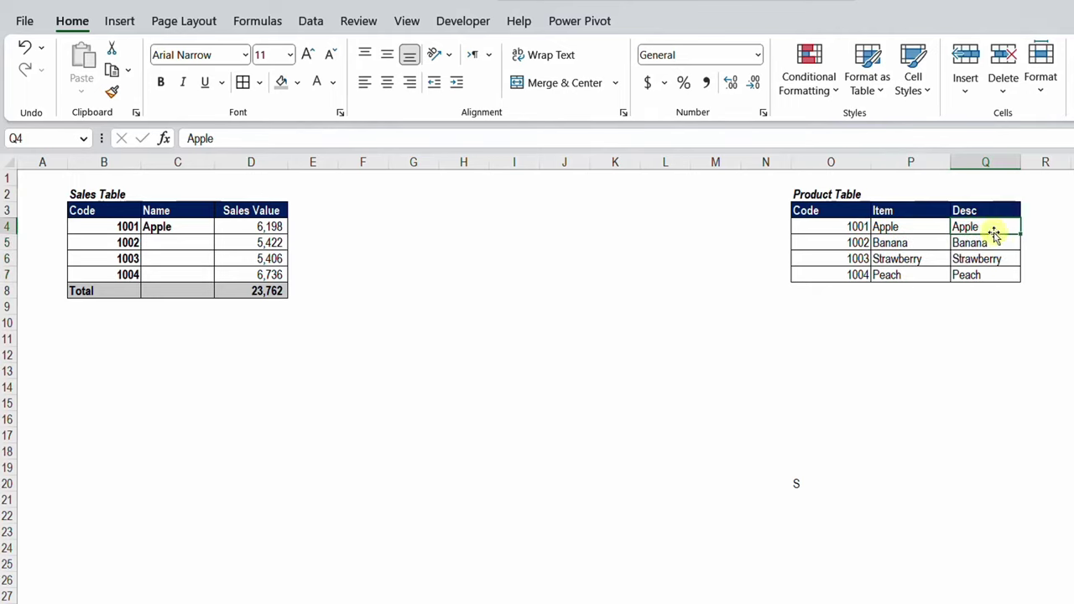
pyautogui.write('AAAAA')
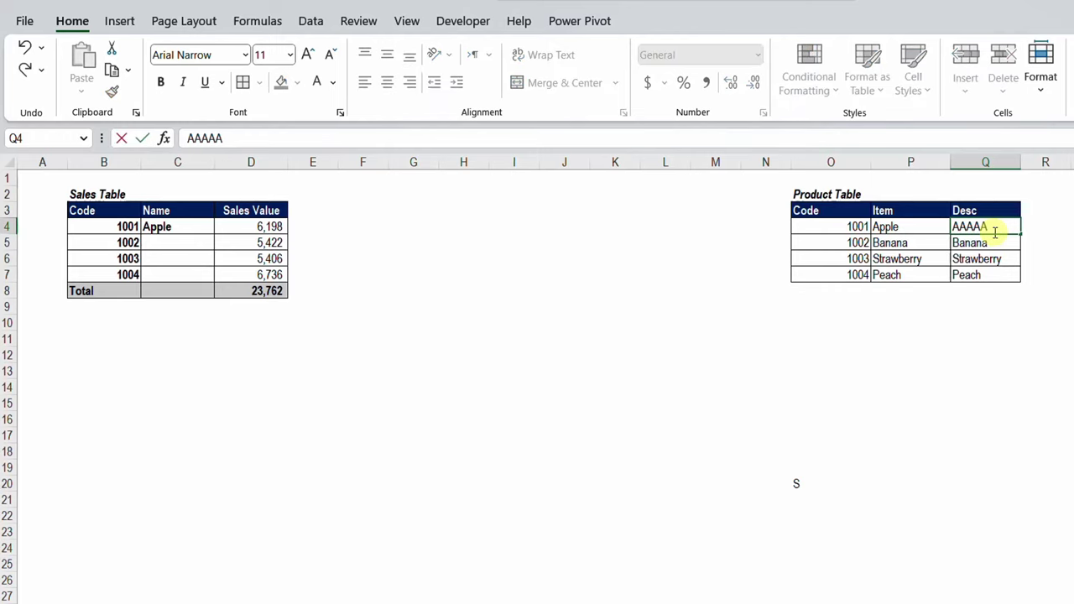
pyautogui.press('Return')
pyautogui.write('BBBBB')
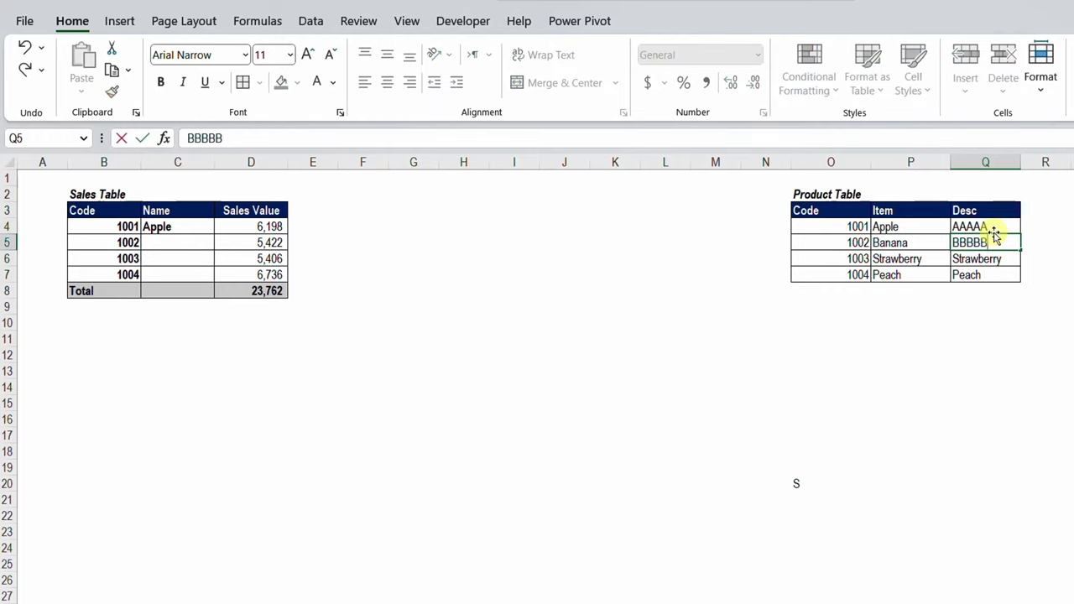
pyautogui.press('Return')
pyautogui.write('SSSSS')
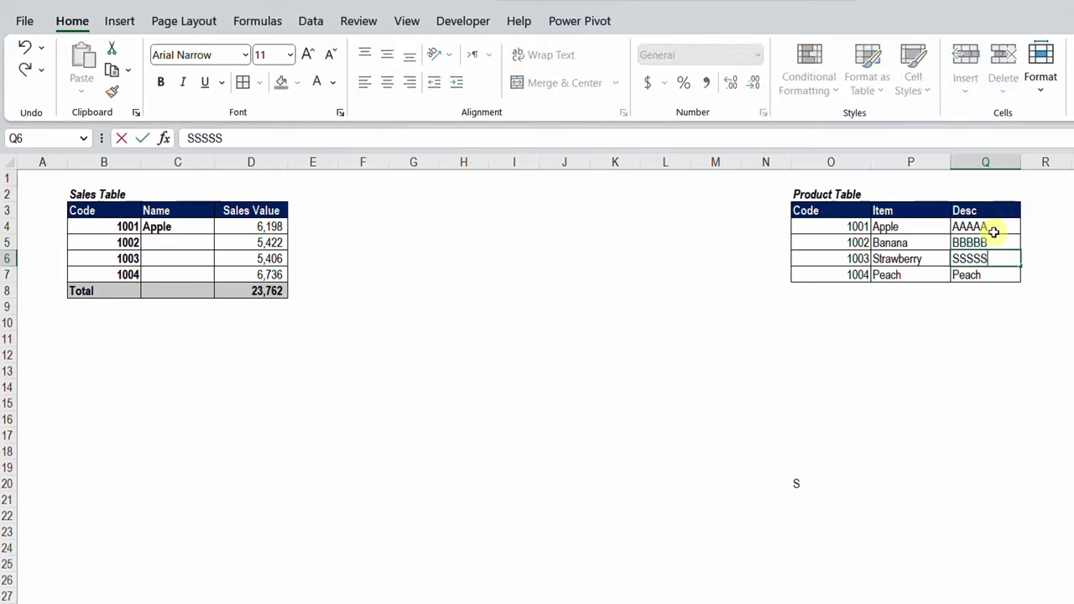
pyautogui.press('Return')
pyautogui.write('PPP')
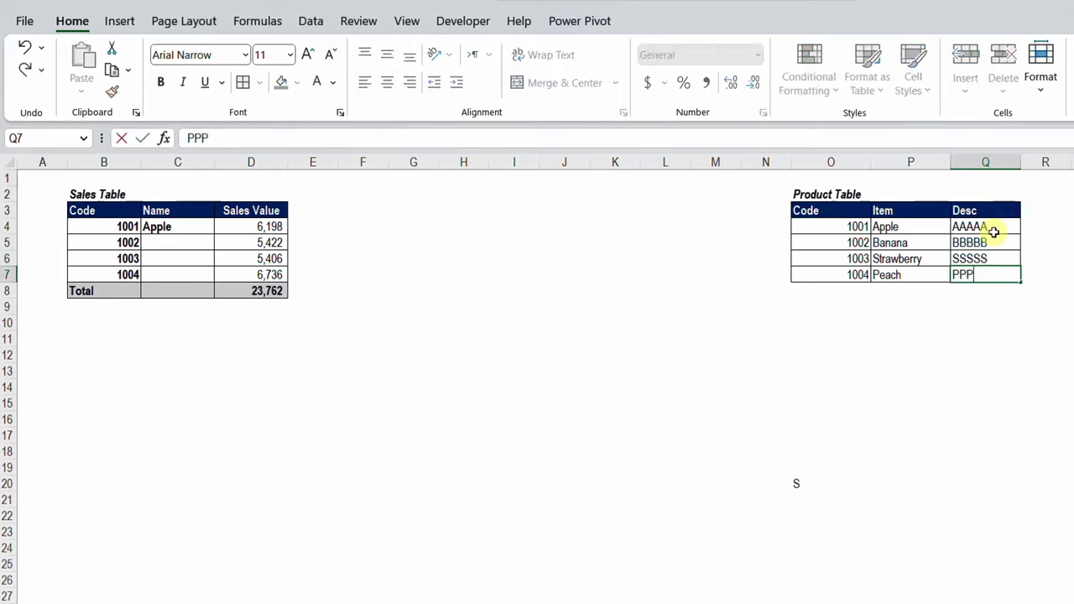
pyautogui.write('PP')
pyautogui.press('Return')
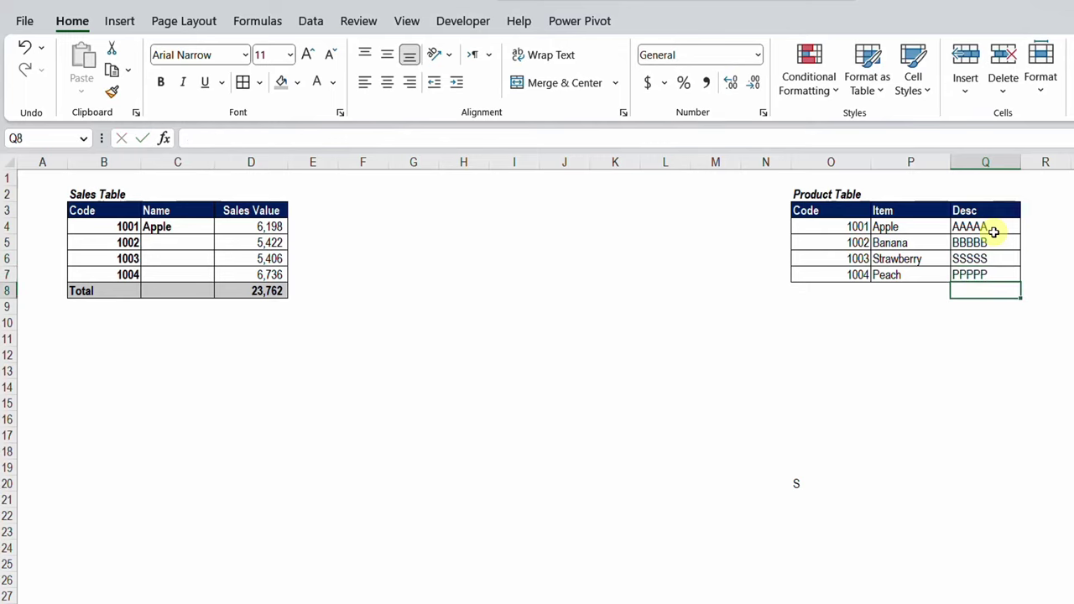
# - Extend C4's lookup table range to O3:Q7 to include the Desc column
pyautogui.click(194, 226)
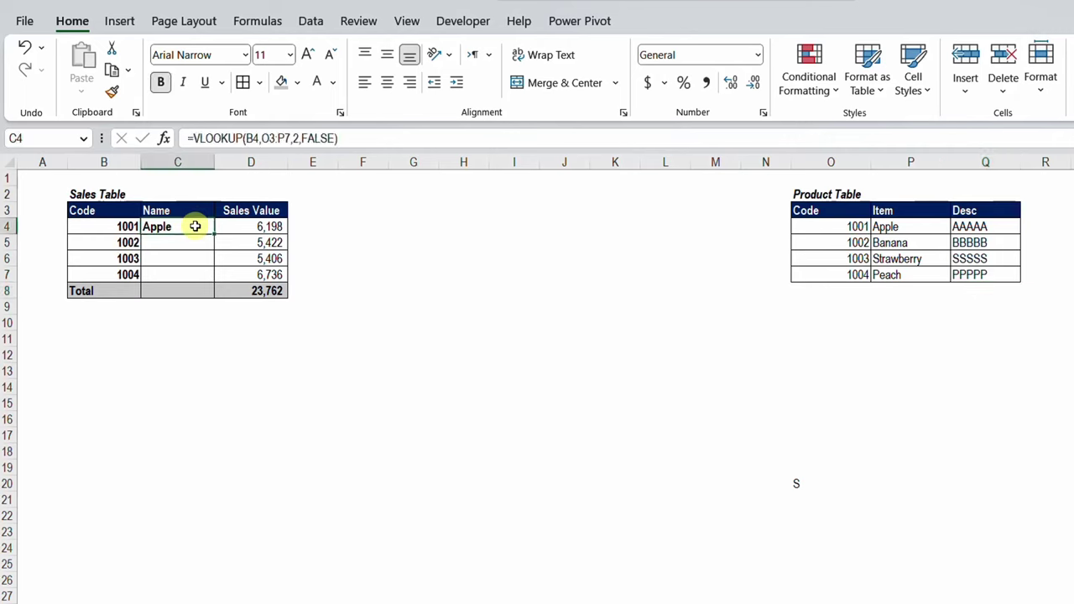
pyautogui.click(298, 137)
pyautogui.press('Escape')
pyautogui.click(296, 143)
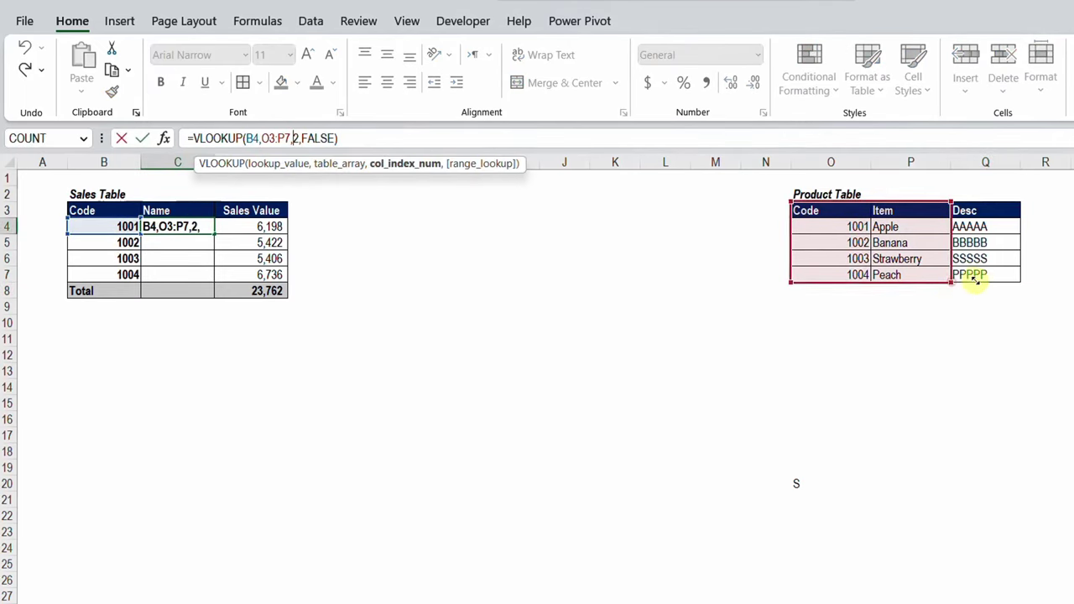
pyautogui.moveTo(951, 282); pyautogui.dragTo(986, 287)
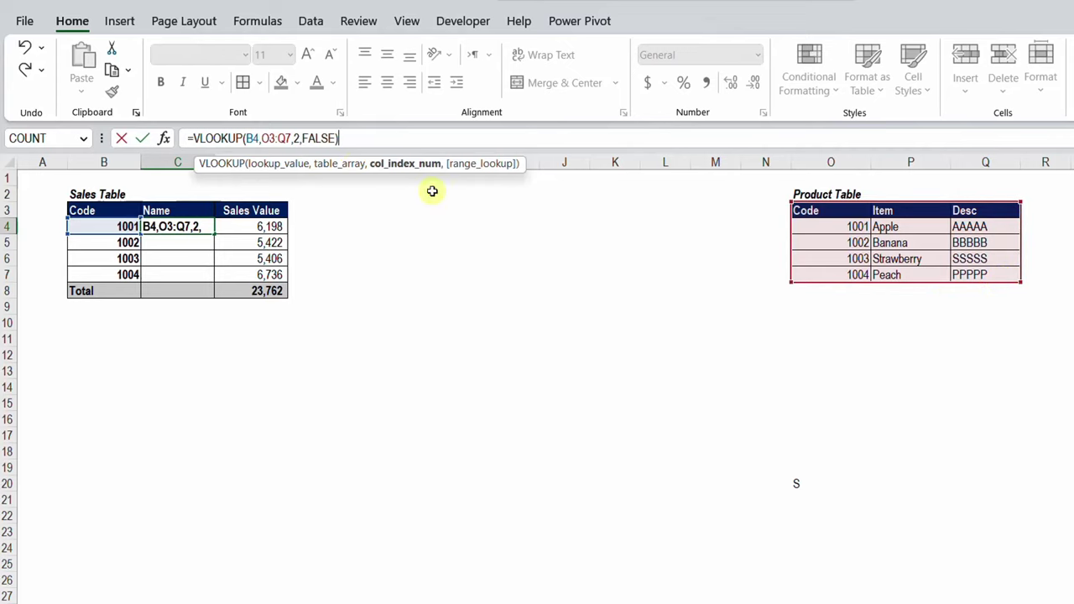
pyautogui.doubleClick(296, 138)
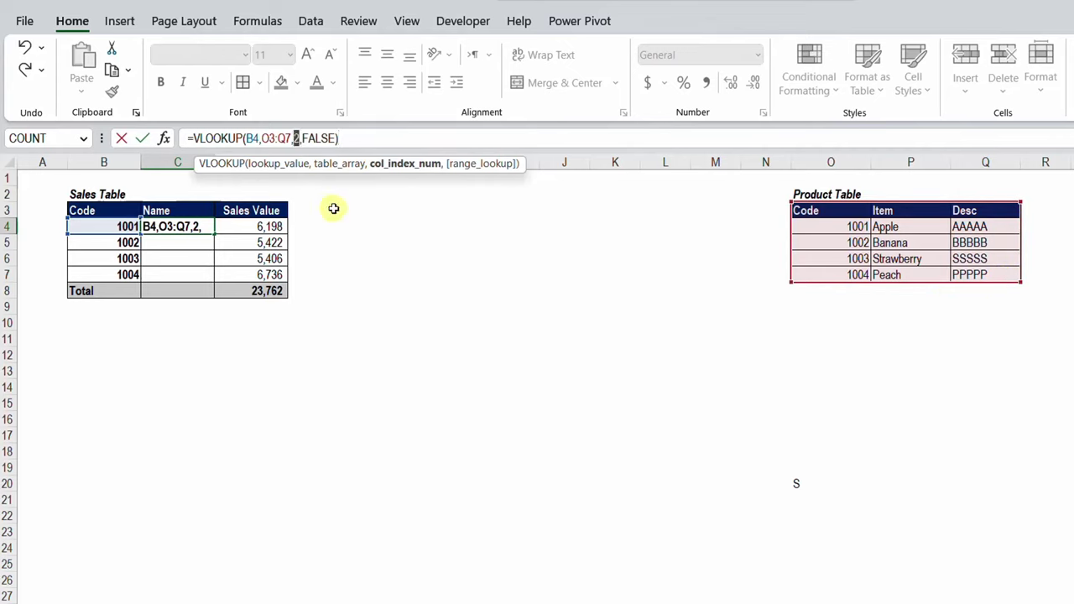
pyautogui.write('3')
pyautogui.hotkey('ctrl', 'Return')
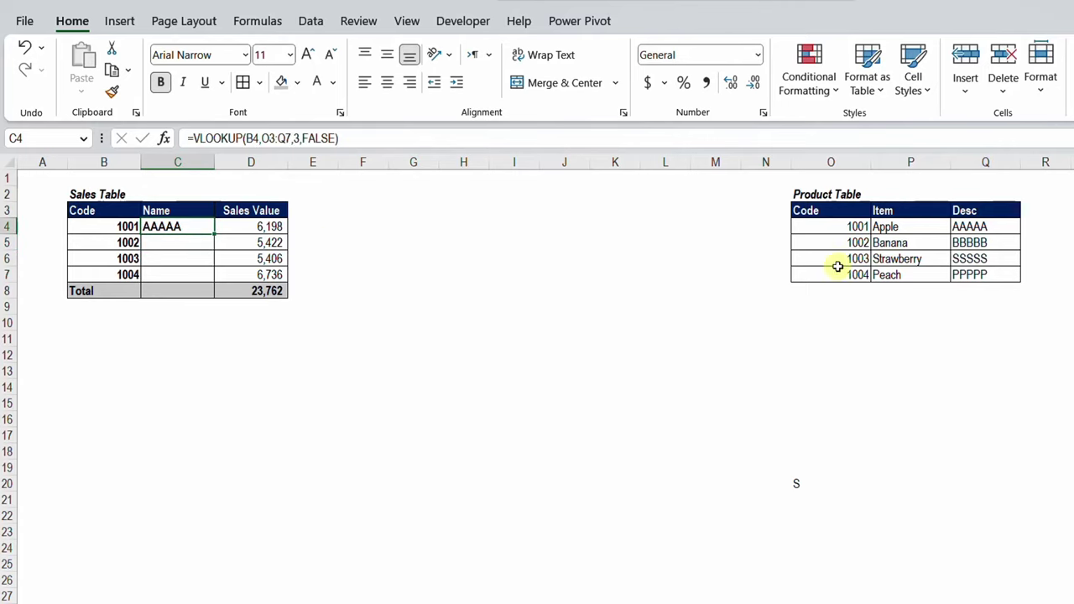
# - Try column index 1, then settle on 2 so C4 returns Apple
pyautogui.click(297, 138)
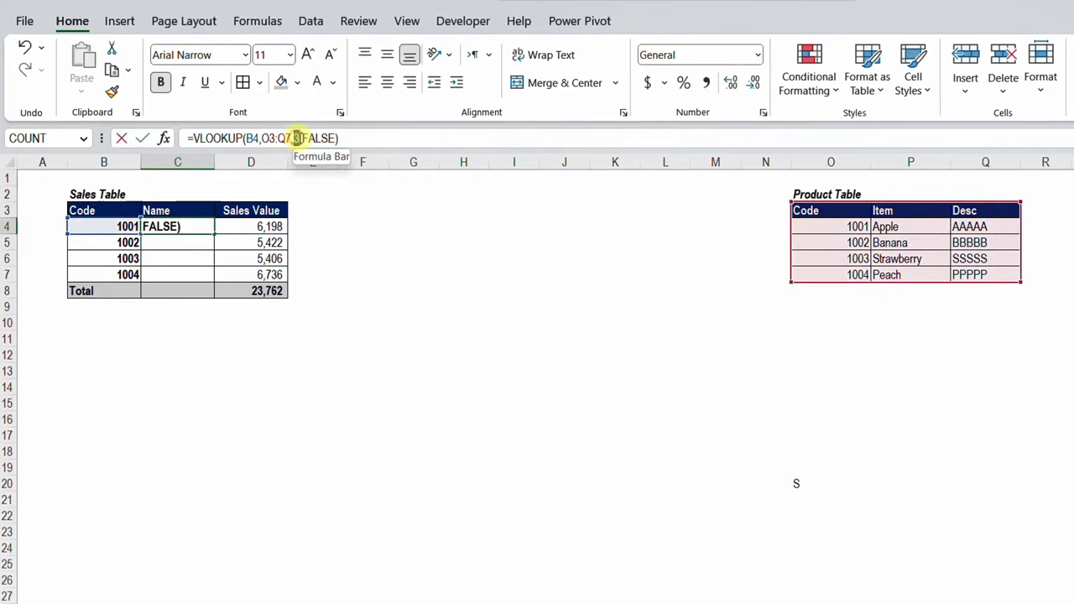
pyautogui.write('1')
pyautogui.hotkey('ctrl', 'Return')
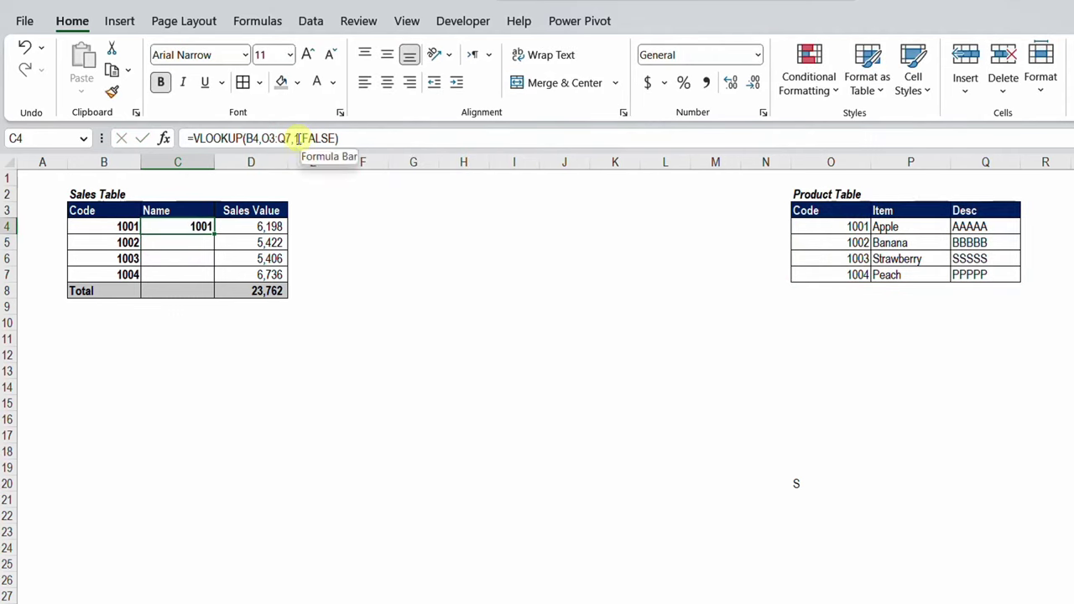
pyautogui.doubleClick(297, 138)
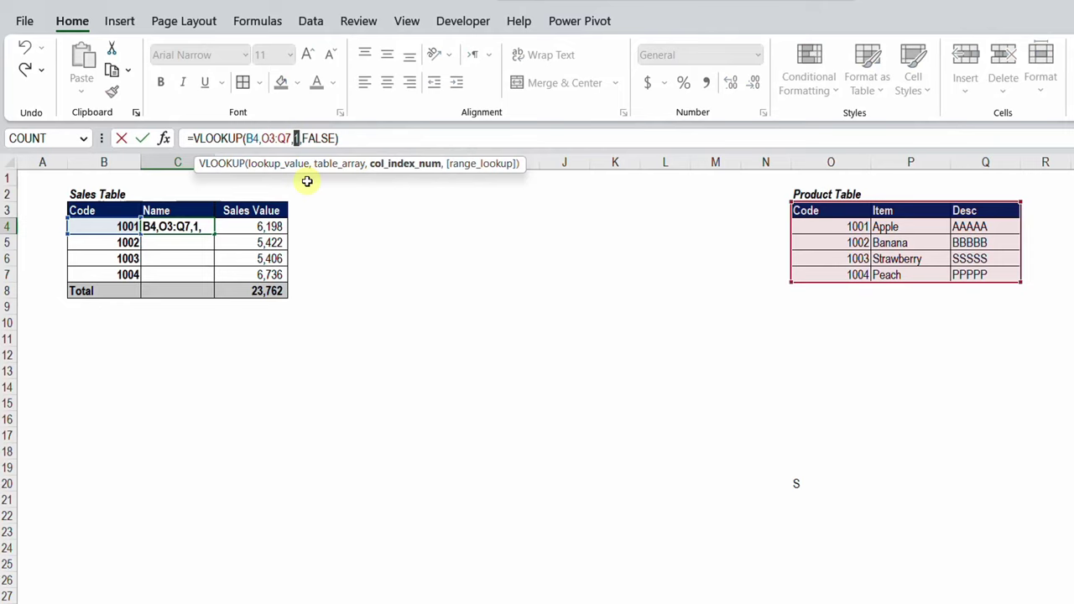
pyautogui.write('2')
pyautogui.press('Return')
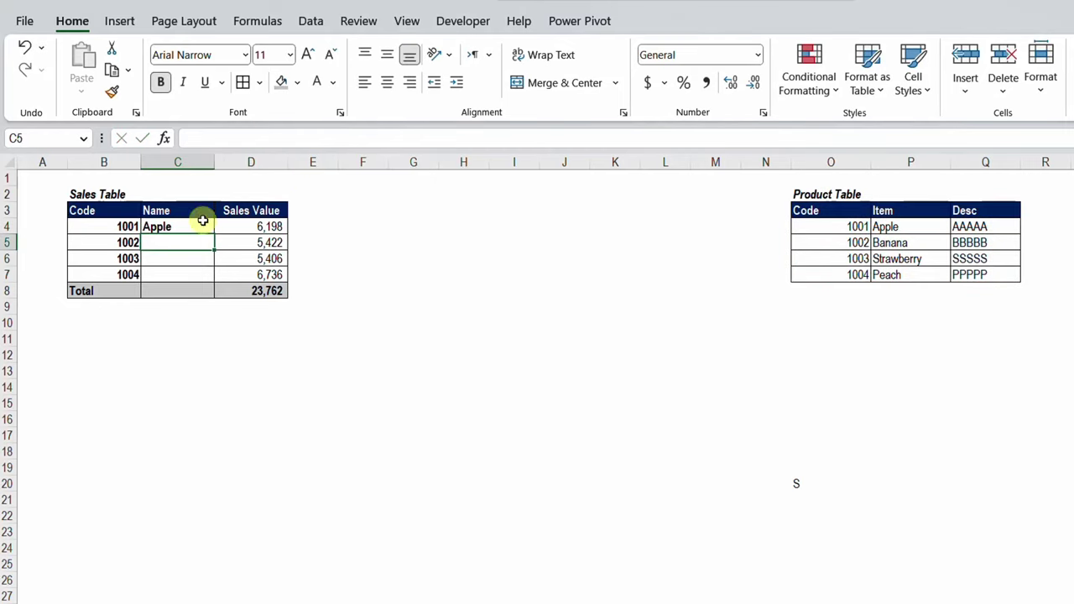
# - Copy the lookup down to C5 for Banana and inspect its shifted range
pyautogui.click(209, 228)
pyautogui.moveTo(215, 235); pyautogui.dragTo(216, 250)
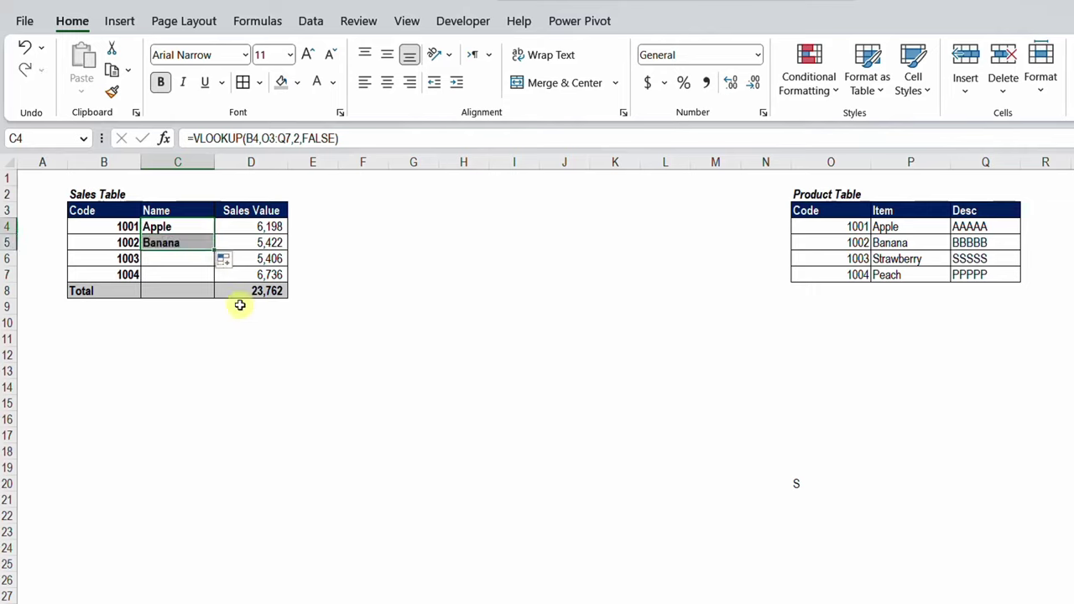
pyautogui.doubleClick(185, 242)
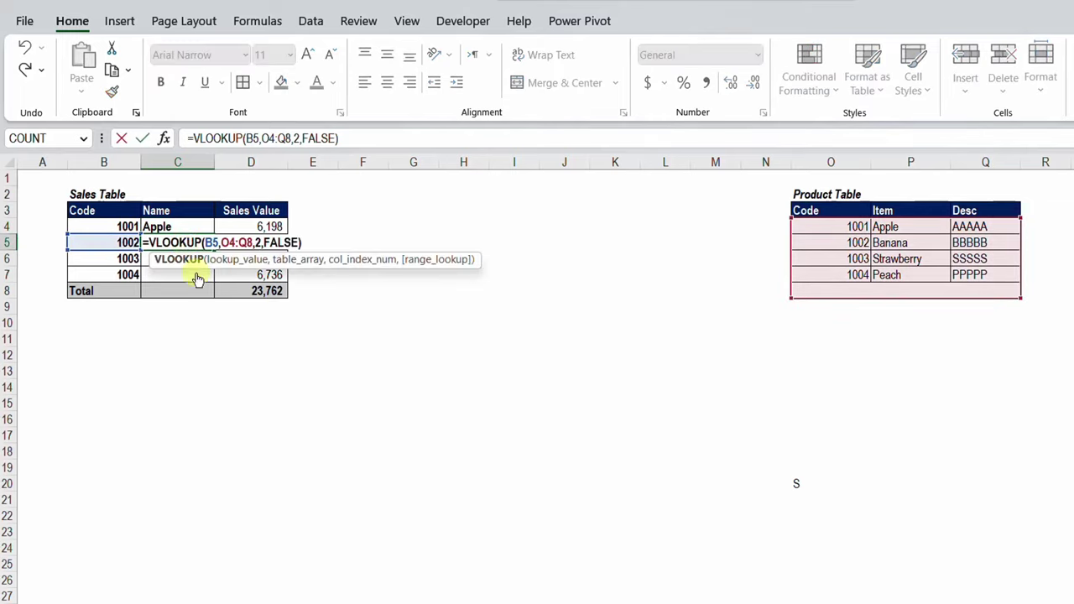
# - Review C5's formula, then copy the lookup to C6 and inspect its shifted range
pyautogui.press('Escape')
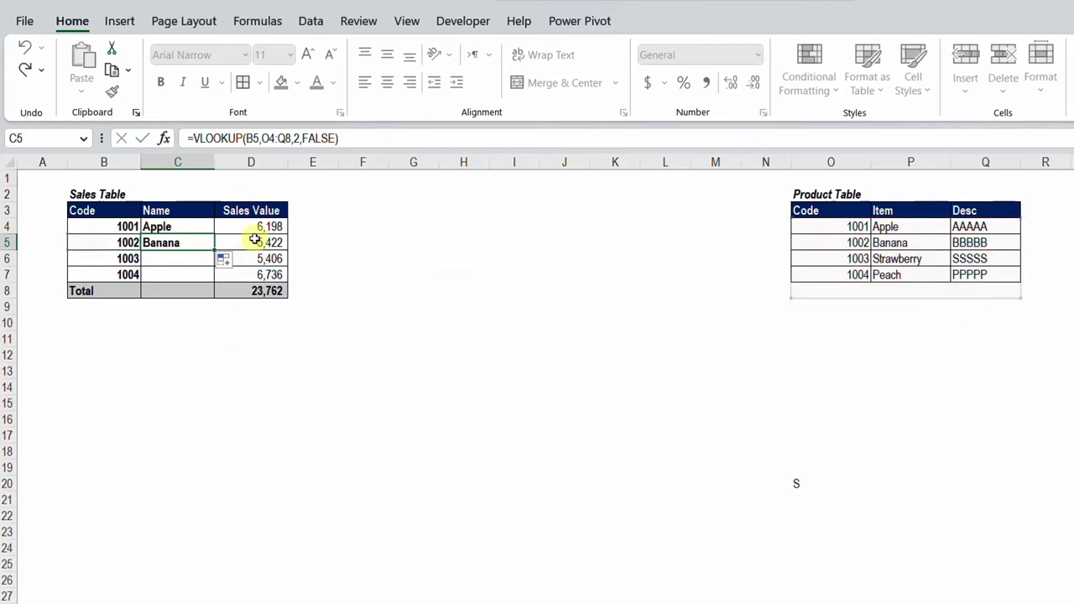
pyautogui.press('F2')
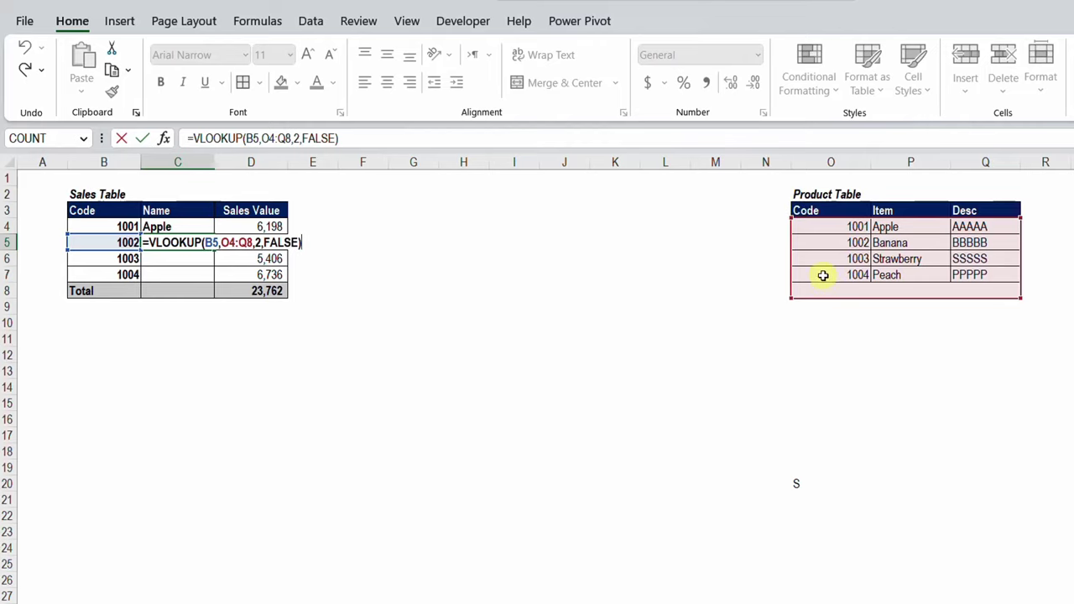
pyautogui.hotkey('ctrl', 'Return')
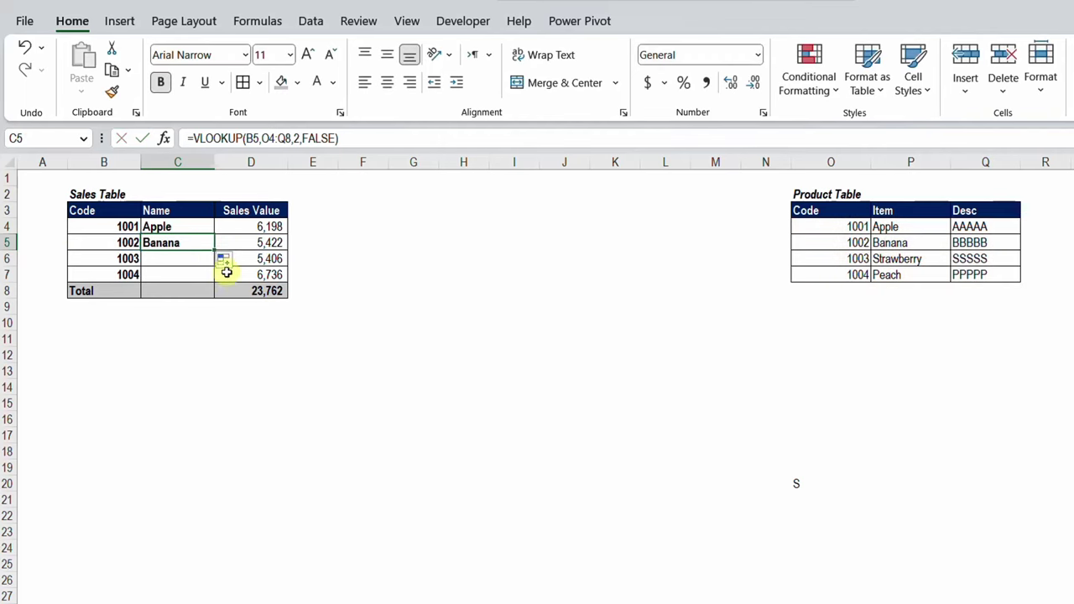
pyautogui.moveTo(215, 254); pyautogui.dragTo(210, 261)
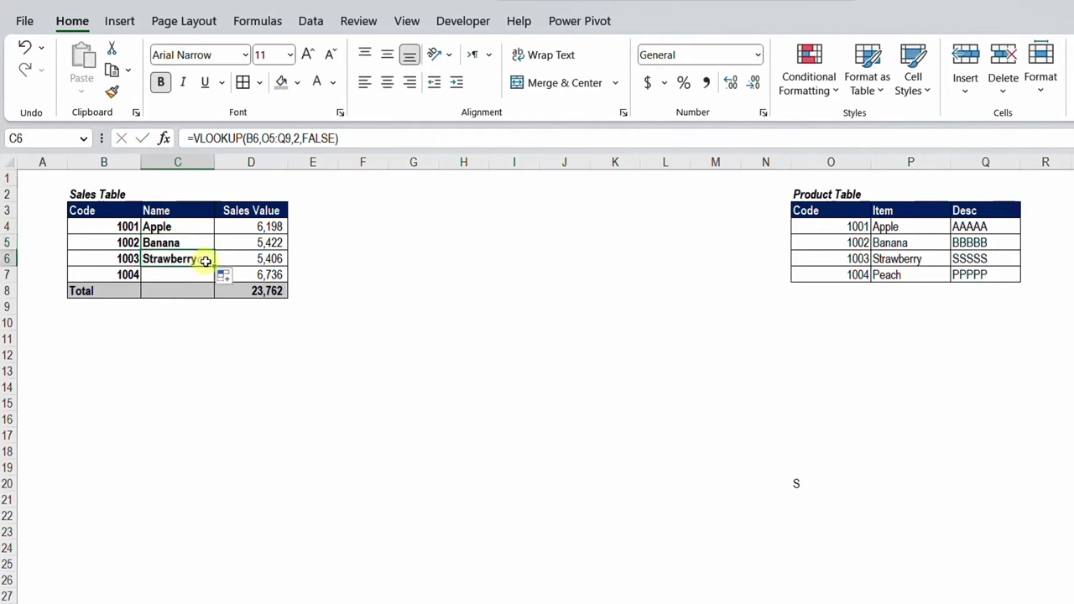
pyautogui.doubleClick(195, 259)
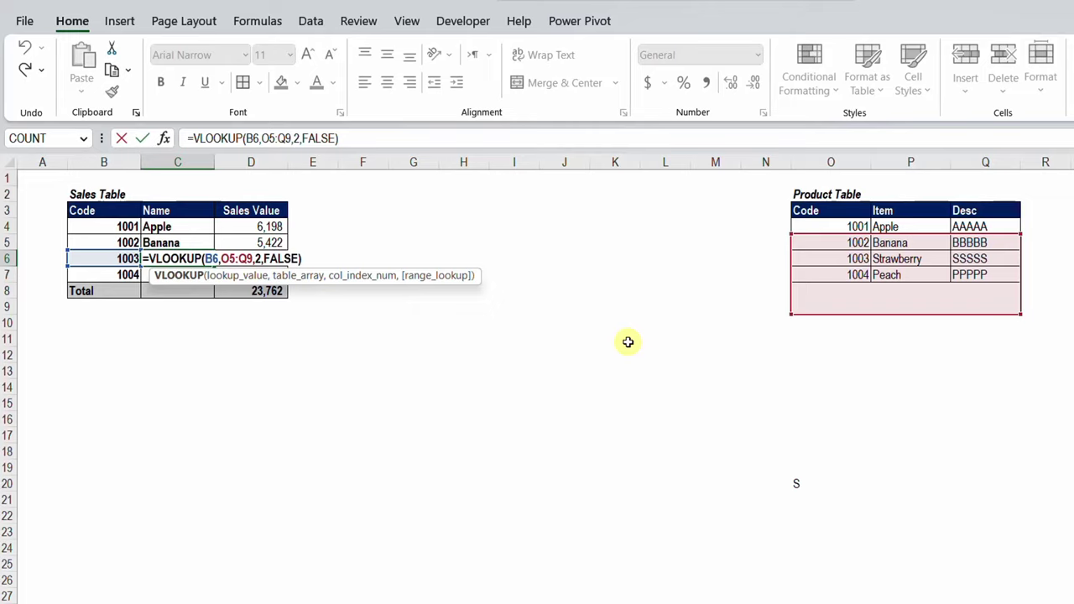
pyautogui.hotkey('ctrl', 'Return')
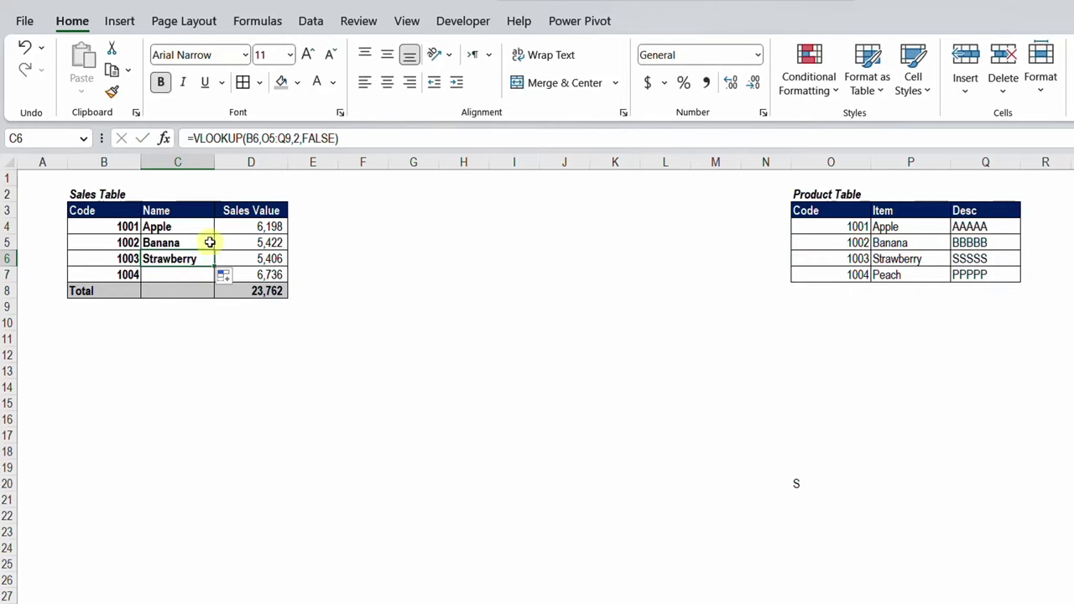
# - Clear the Banana and Strawberry results in C5:C6, leaving Apple in C4
pyautogui.click(198, 230)
pyautogui.moveTo(195, 242); pyautogui.dragTo(198, 255)
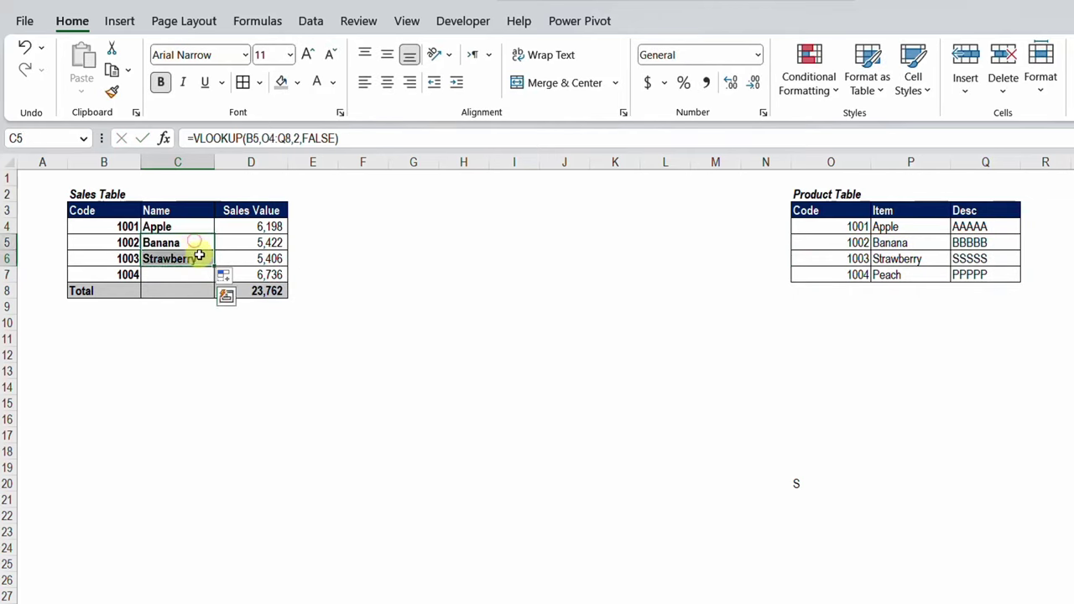
pyautogui.press('Delete')
pyautogui.click(190, 228)
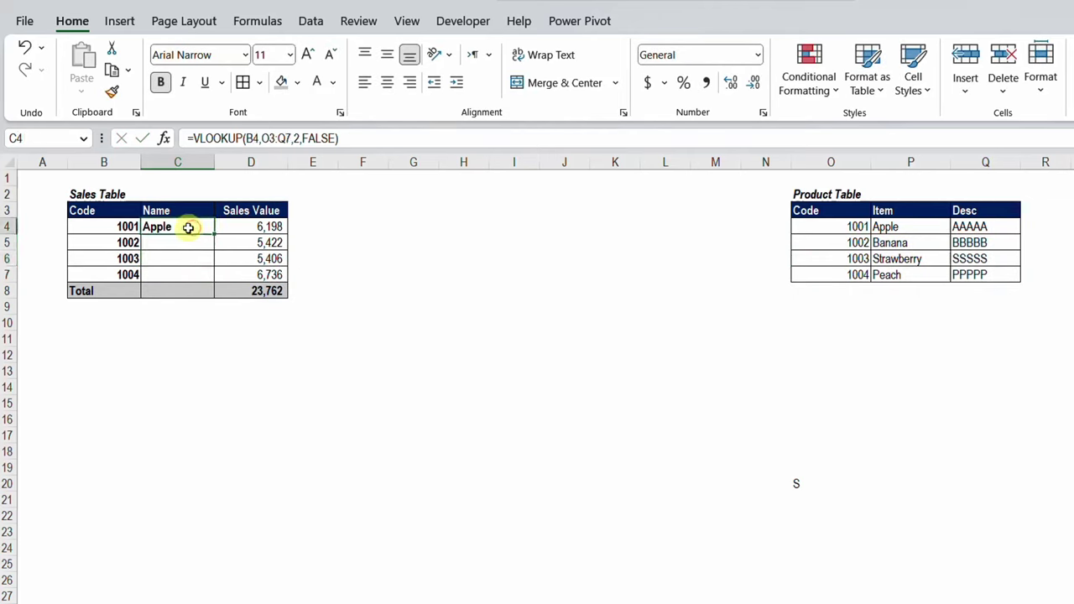
# - Make C4's lookup table range absolute as $O$3:$Q$7 using F4
pyautogui.doubleClick(186, 229)
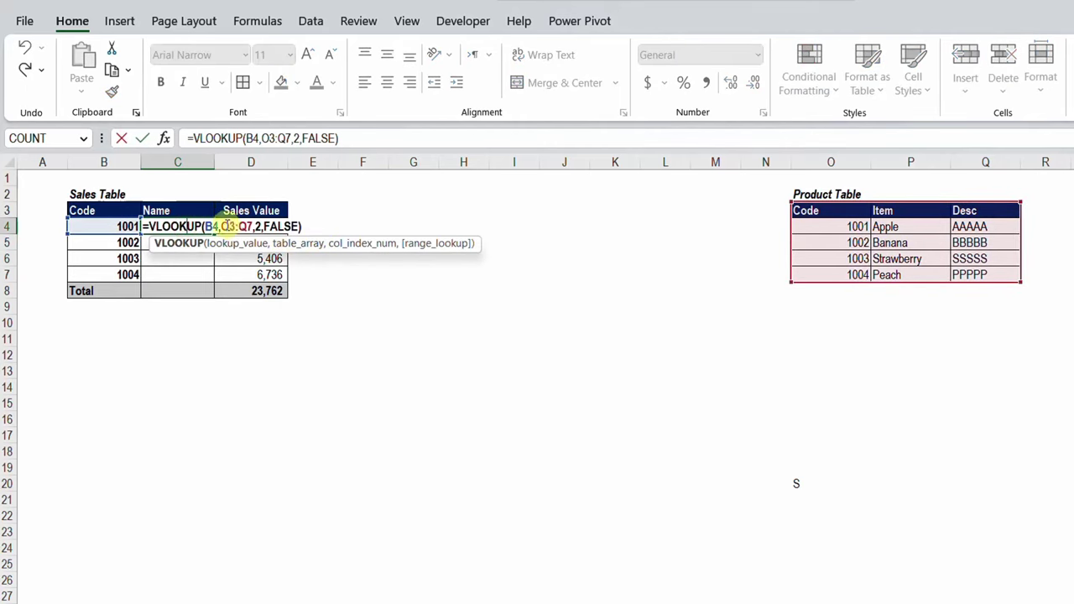
pyautogui.moveTo(223, 227); pyautogui.dragTo(253, 227)
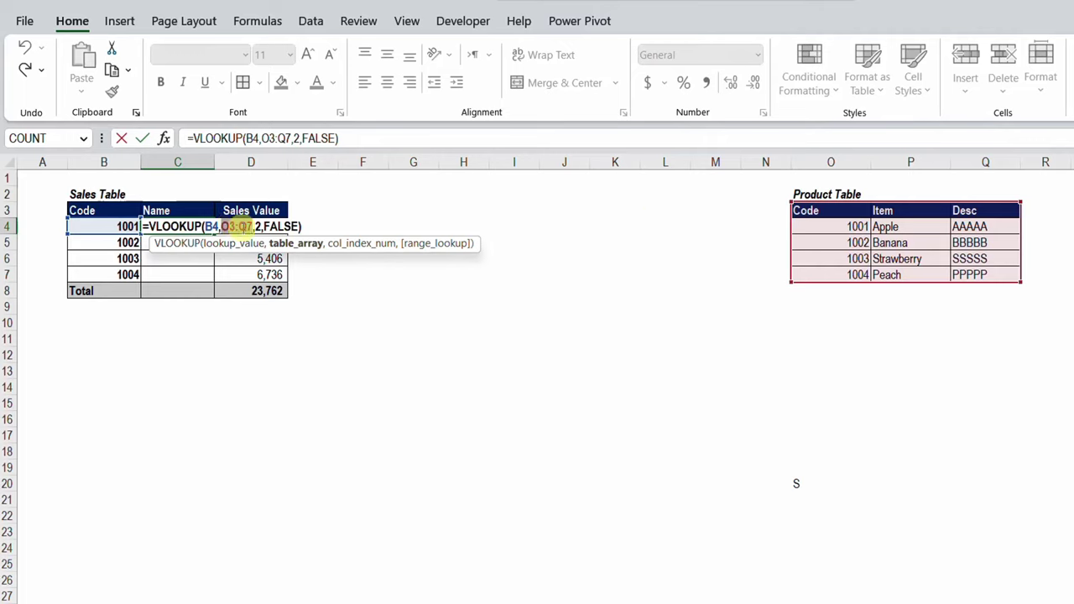
pyautogui.press('F4')
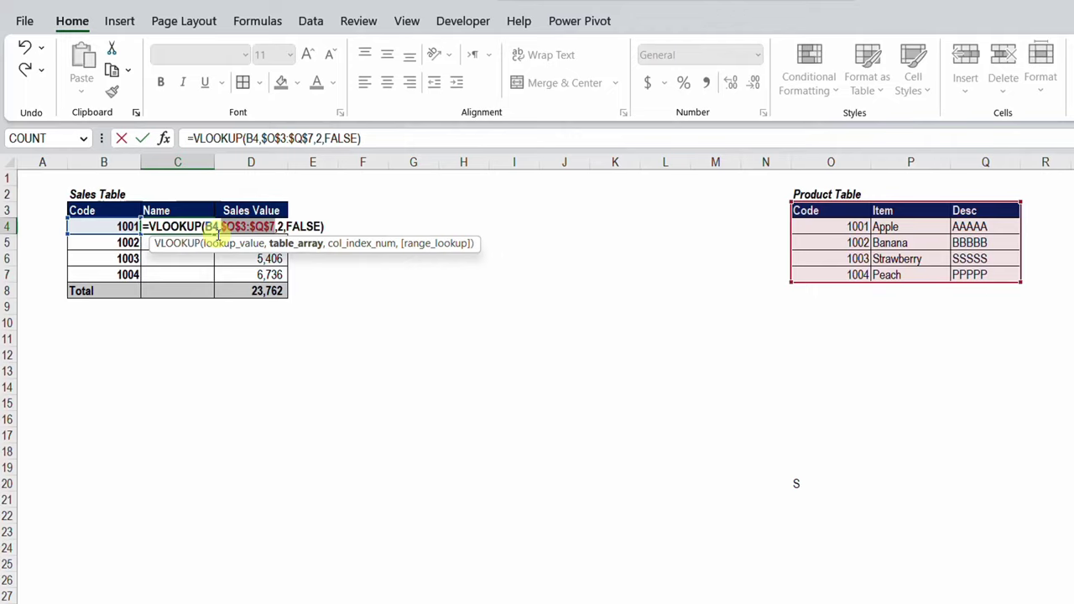
pyautogui.press('Return')
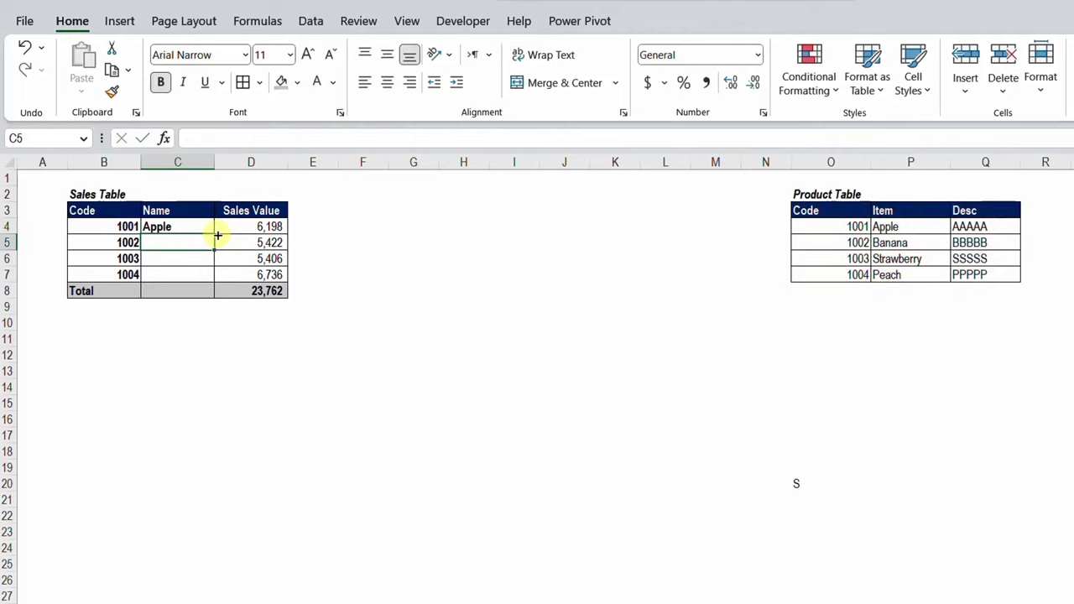
# - Fill the lookup down to C7 and verify C7 keeps the $O$3:$Q$7 range
pyautogui.click(198, 225)
pyautogui.doubleClick(217, 231)
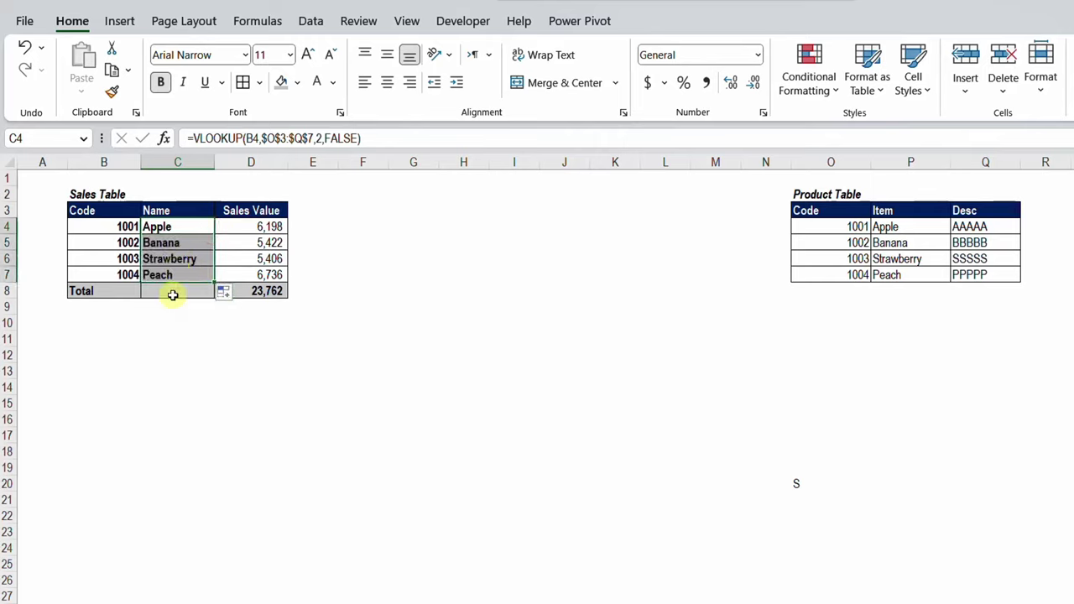
pyautogui.doubleClick(177, 228)
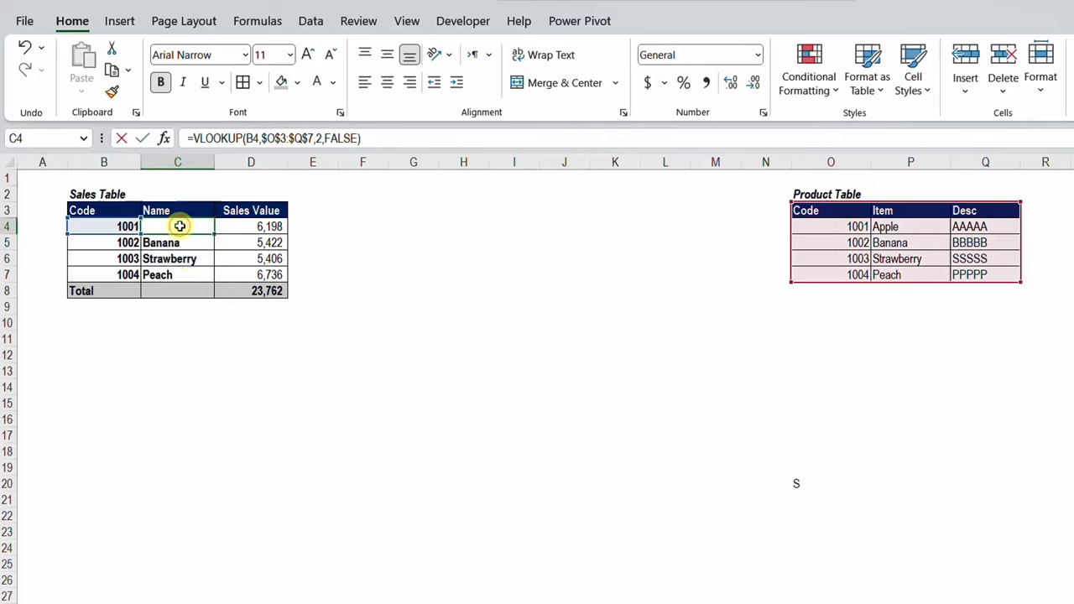
pyautogui.doubleClick(184, 273)
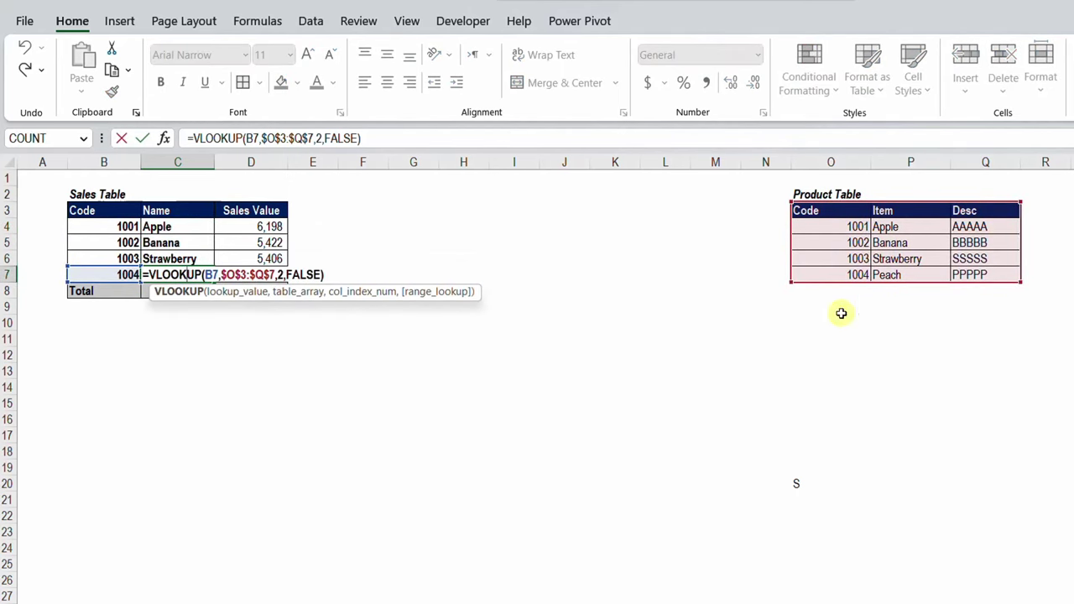
pyautogui.hotkey('ctrl', 'Return')
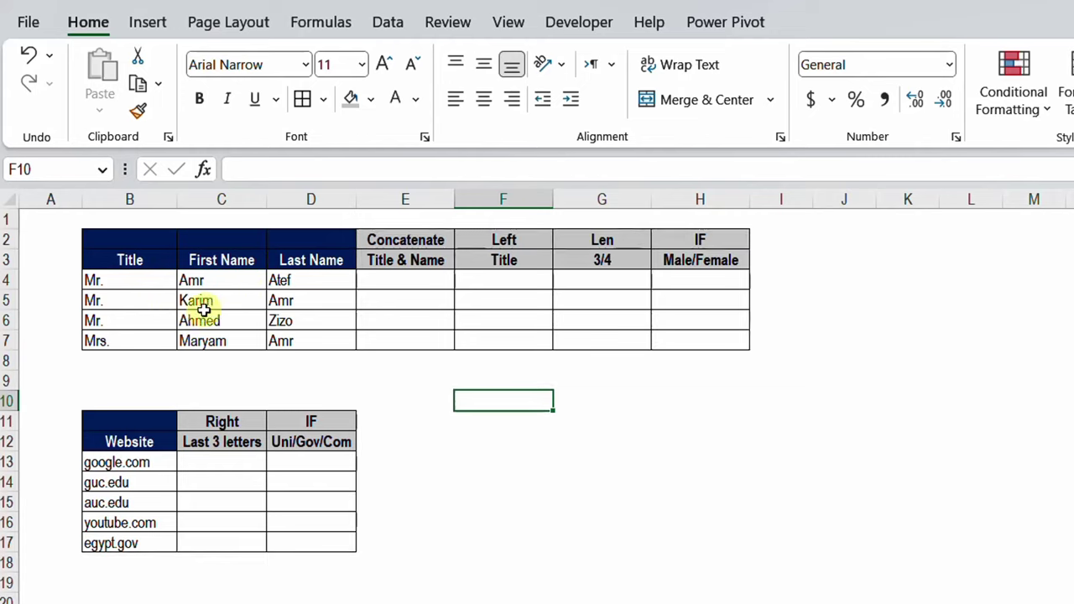
# - Review the title, first name and last name values in rows 4 to 7
pyautogui.click(120, 286)
pyautogui.click(201, 282)
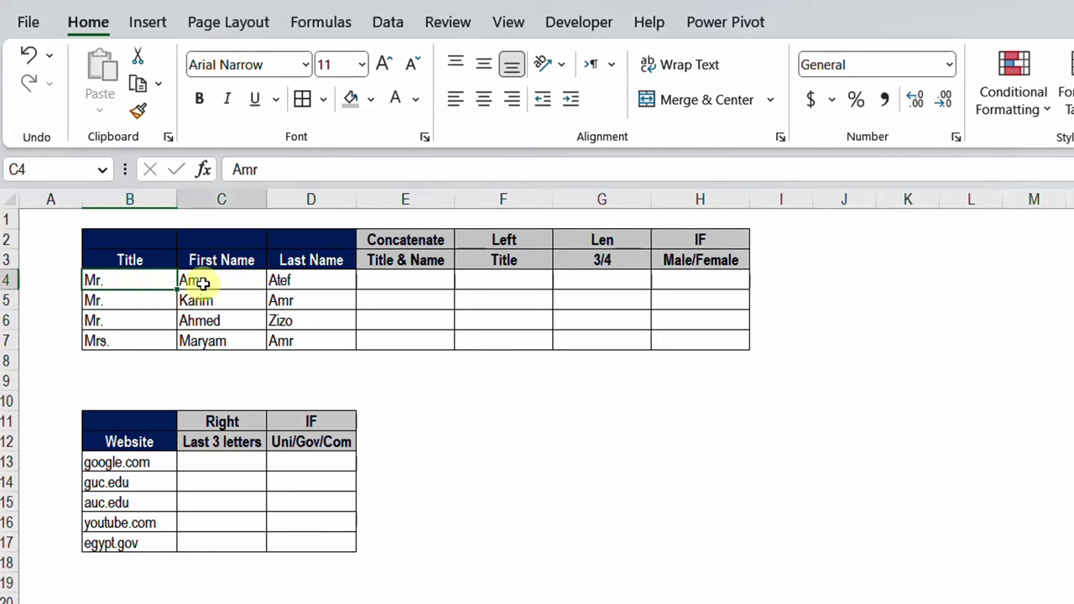
pyautogui.click(285, 277)
pyautogui.click(137, 298)
pyautogui.click(210, 299)
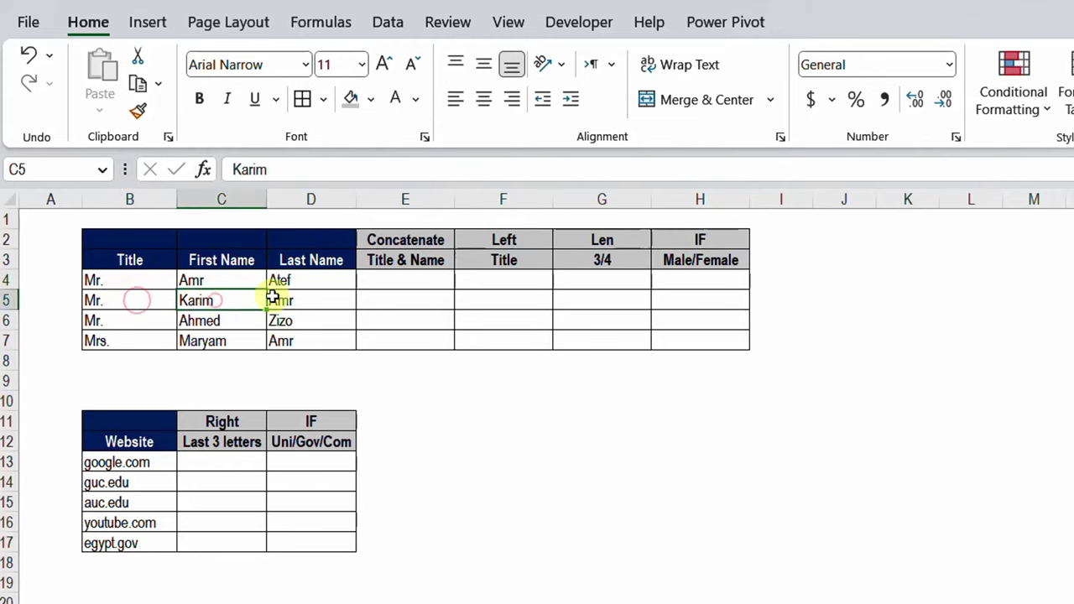
pyautogui.click(302, 297)
pyautogui.click(141, 344)
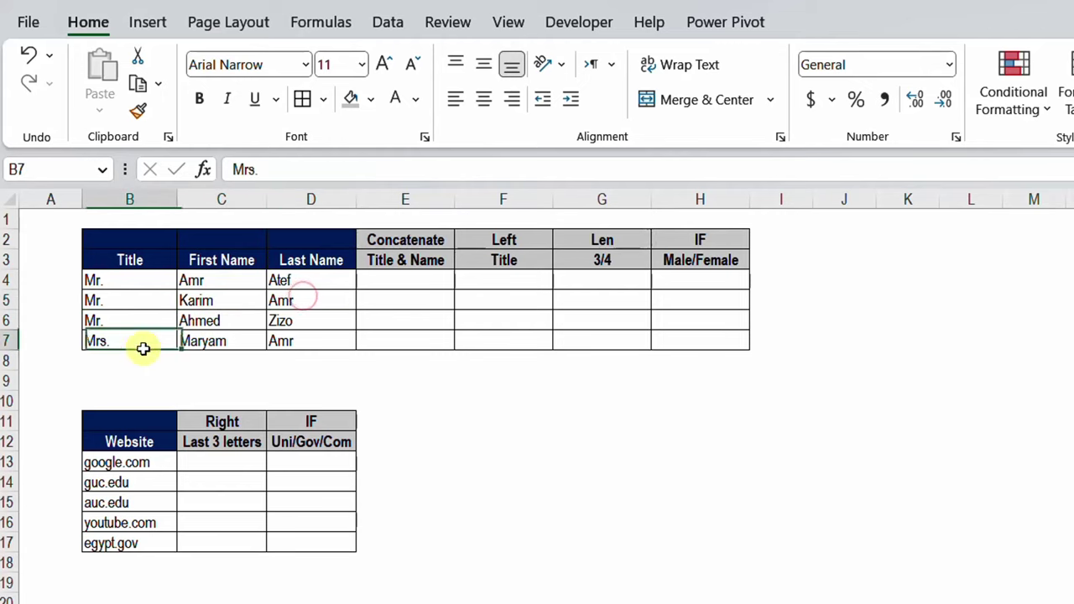
pyautogui.click(195, 319)
pyautogui.click(290, 320)
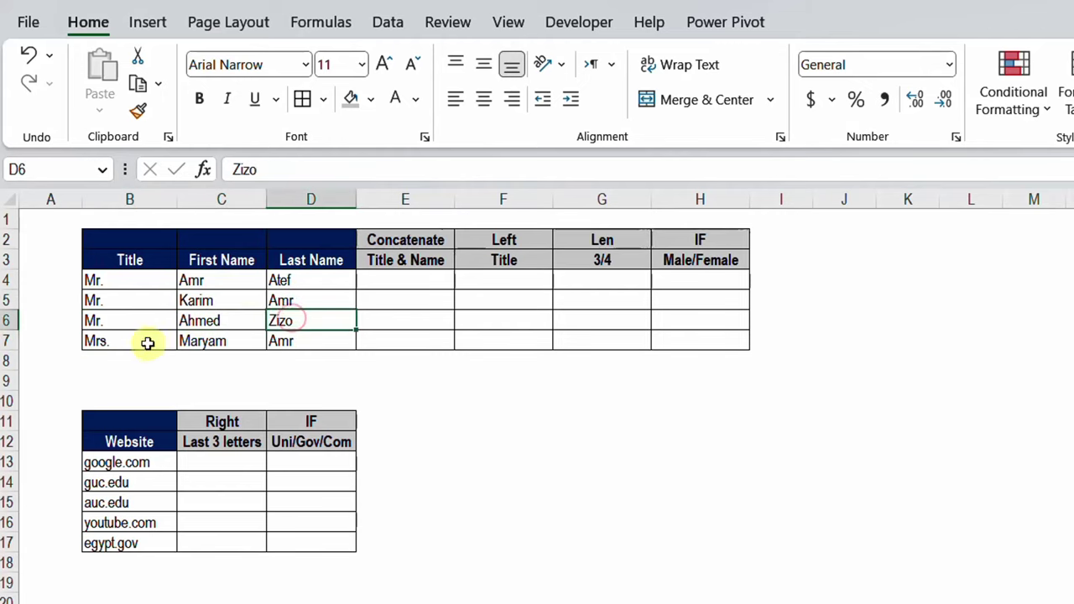
# - Widen column E so the Title & Name cells fit the full names
pyautogui.click(417, 281)
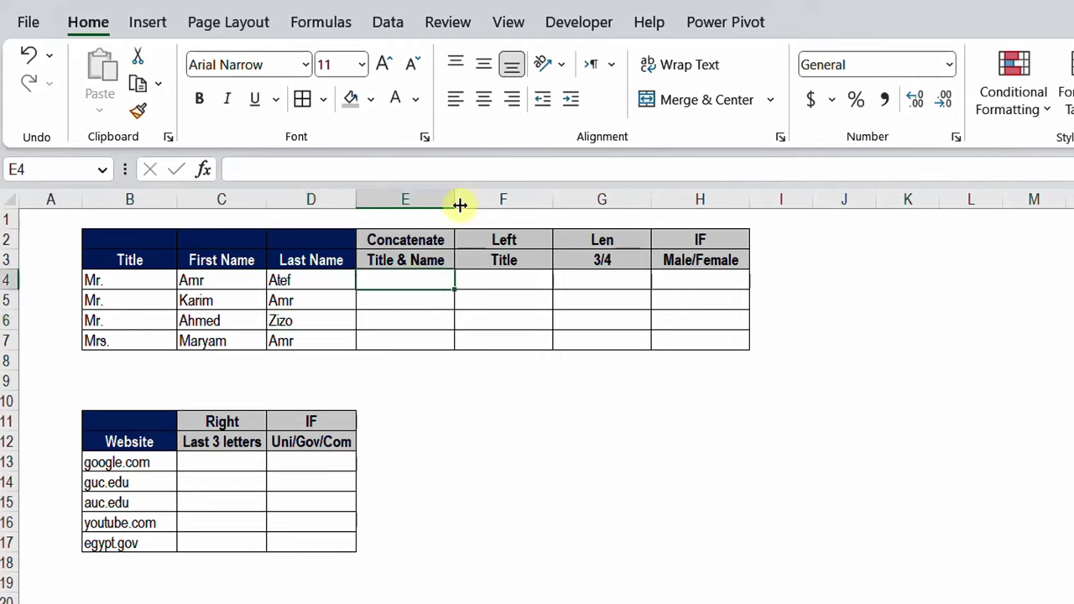
pyautogui.moveTo(455, 199); pyautogui.dragTo(483, 199)
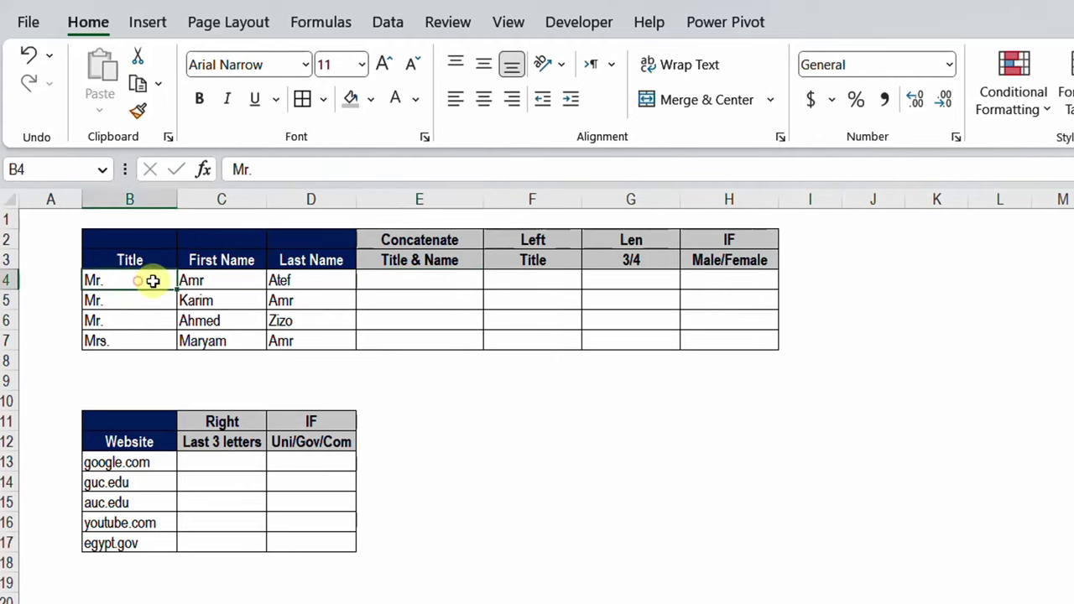
pyautogui.moveTo(148, 279); pyautogui.dragTo(295, 279)
pyautogui.click(412, 277)
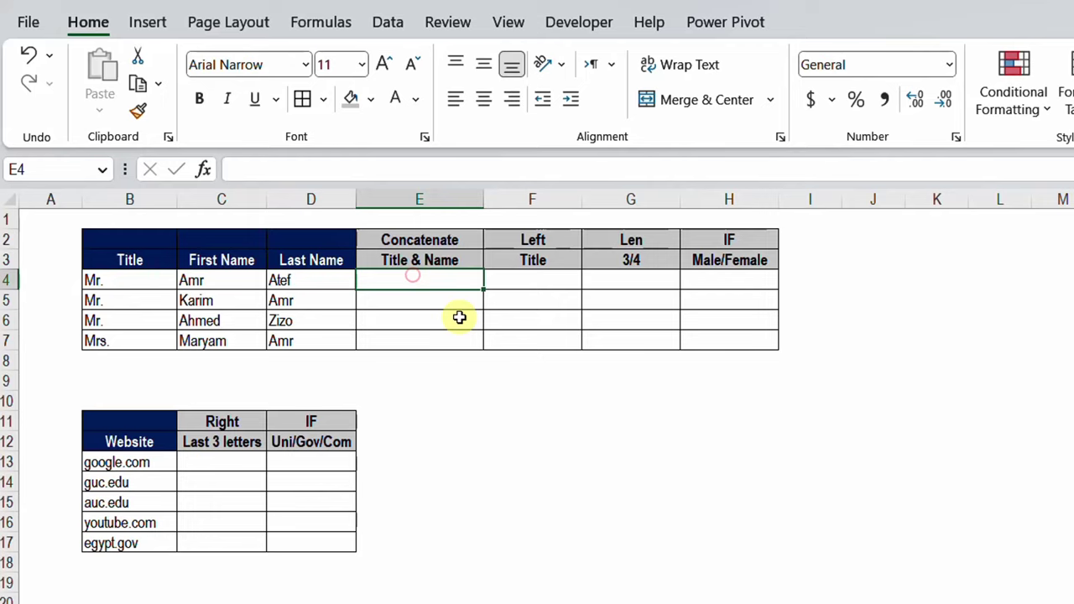
# - Build =CONCATENATE(B4,C4,D4) in E4 to join title, first name and last name
pyautogui.write('=')
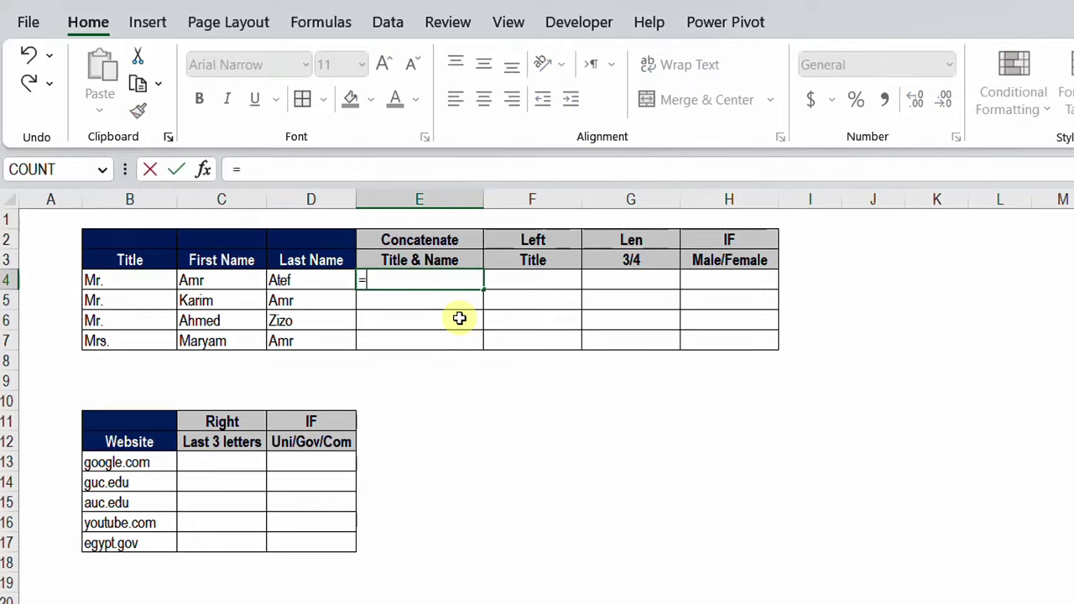
pyautogui.write('C')
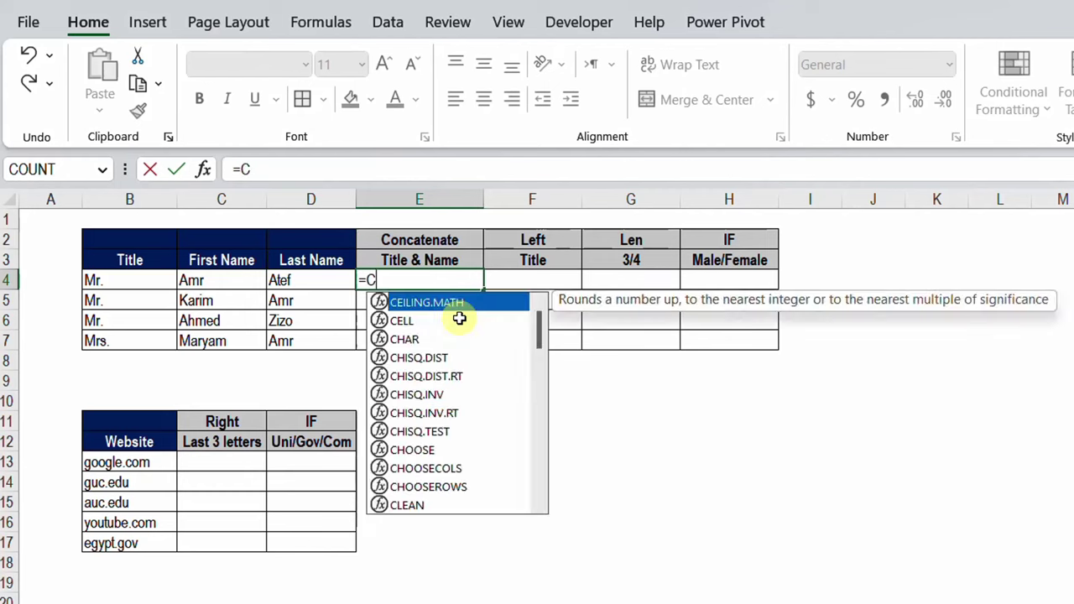
pyautogui.write('on')
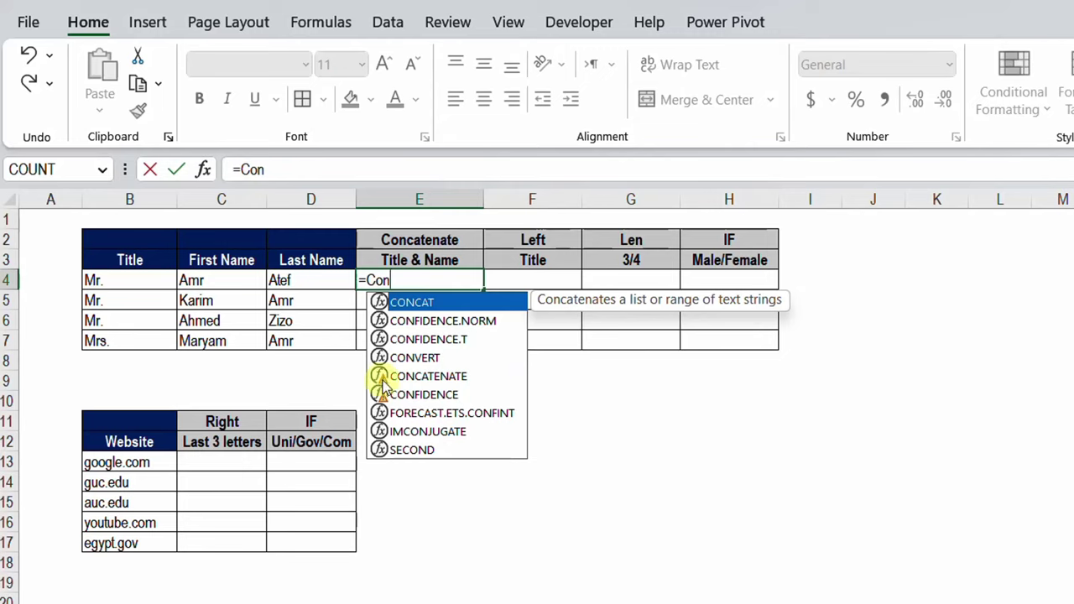
pyautogui.click(420, 377)
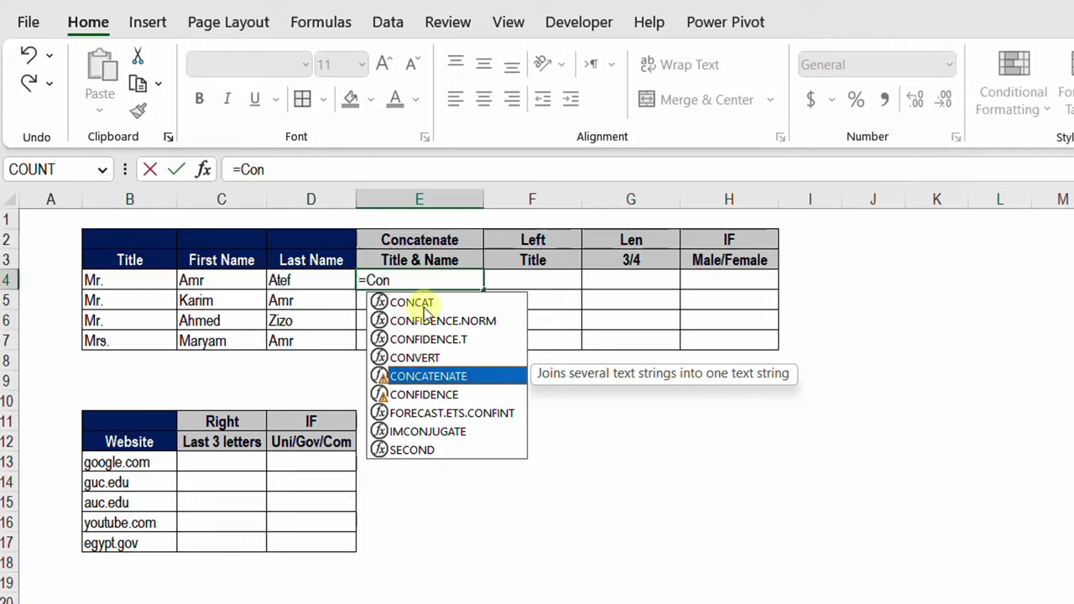
pyautogui.doubleClick(435, 377)
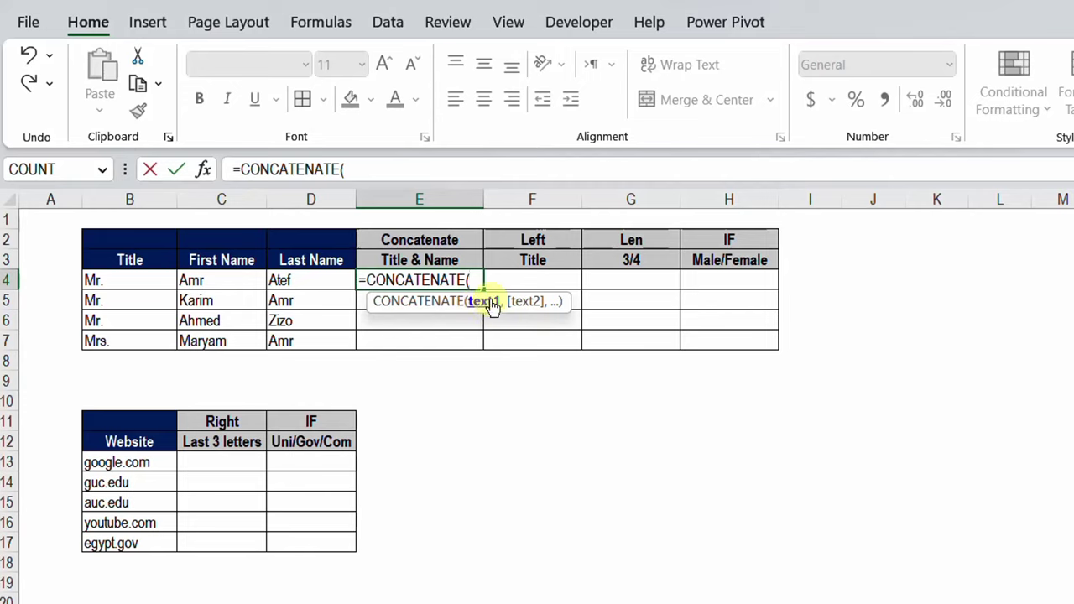
pyautogui.click(136, 283)
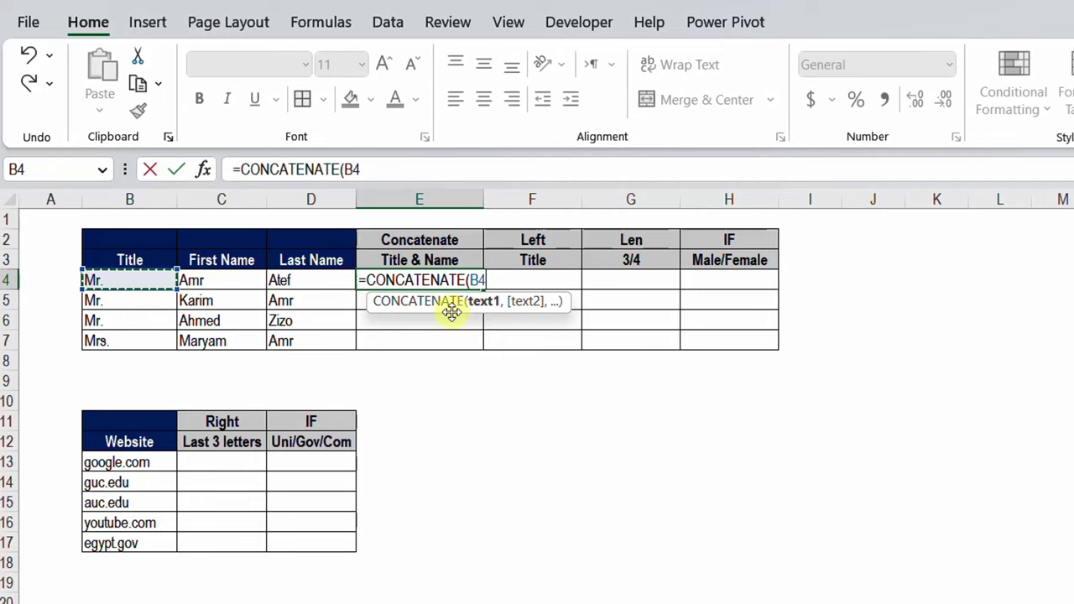
pyautogui.write(',')
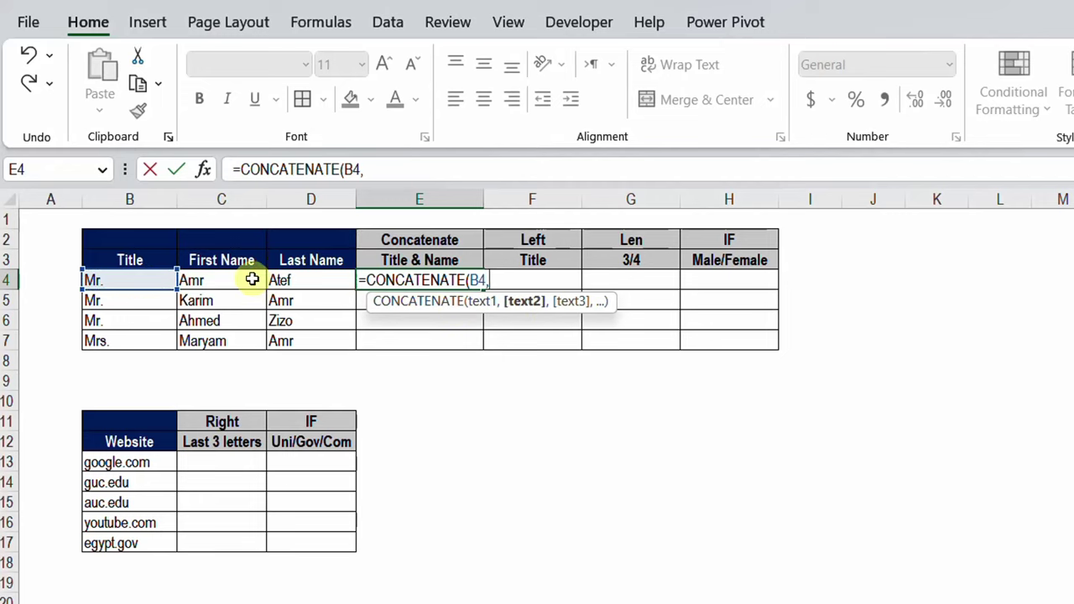
pyautogui.click(230, 280)
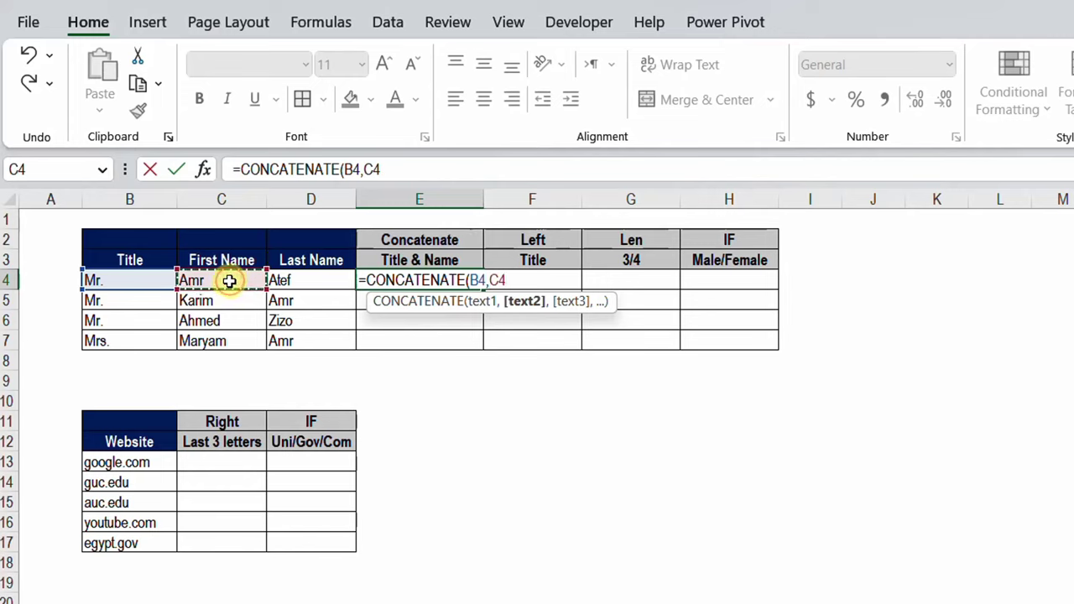
pyautogui.write(',')
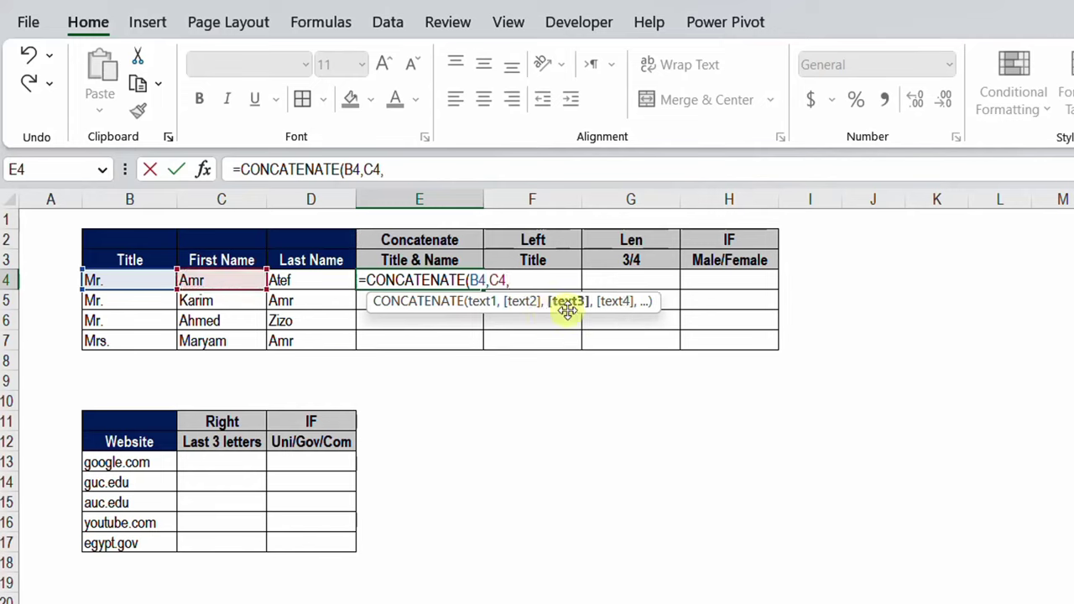
pyautogui.click(311, 279)
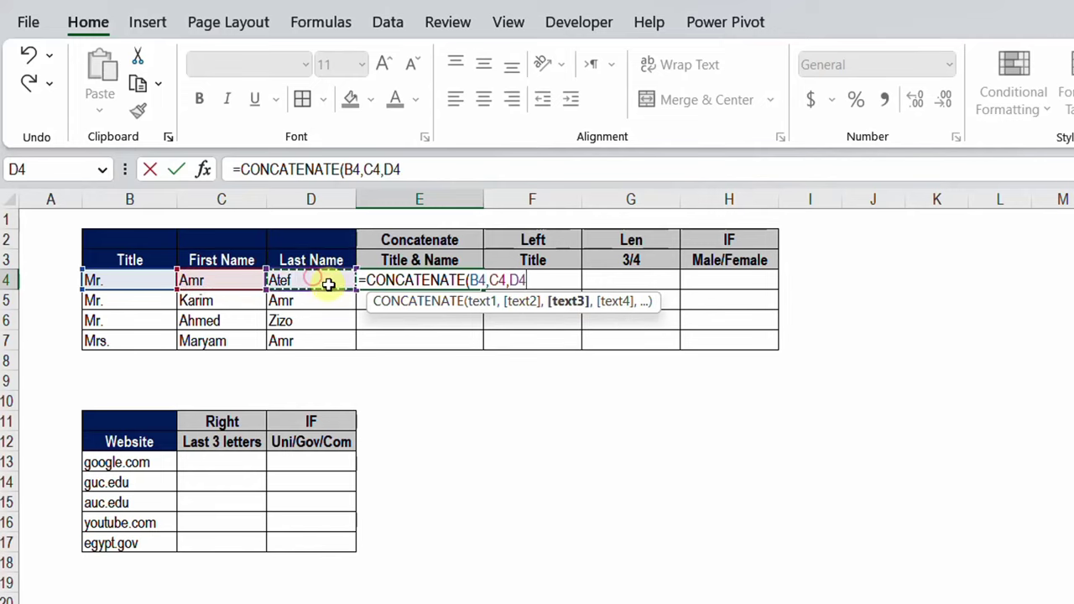
# - Close the bracket and commit the CONCATENATE formula in E4
pyautogui.write(')')
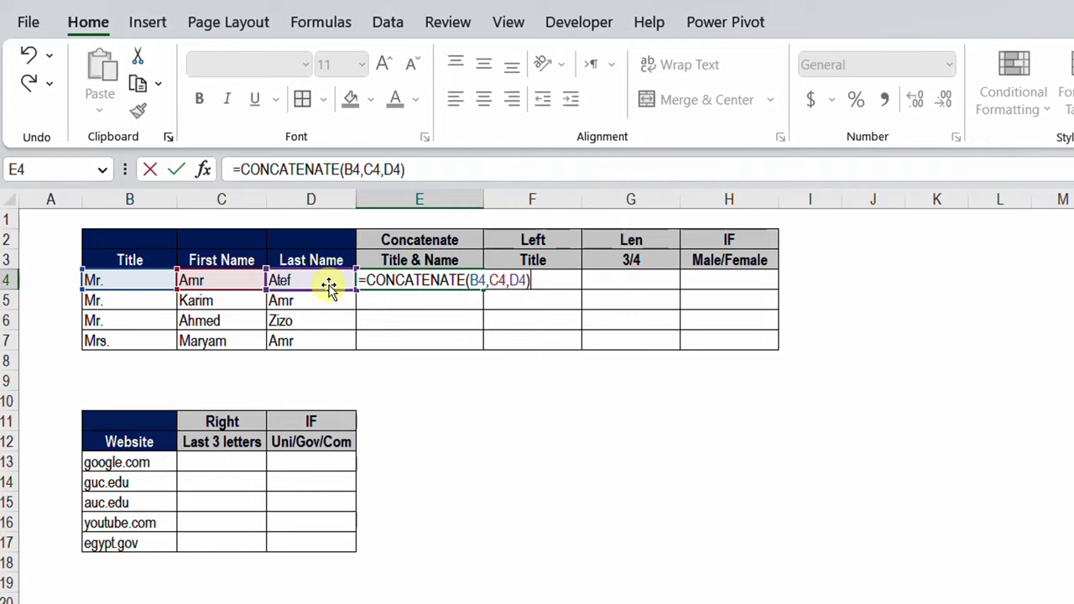
pyautogui.press('Return')
pyautogui.press('Up')
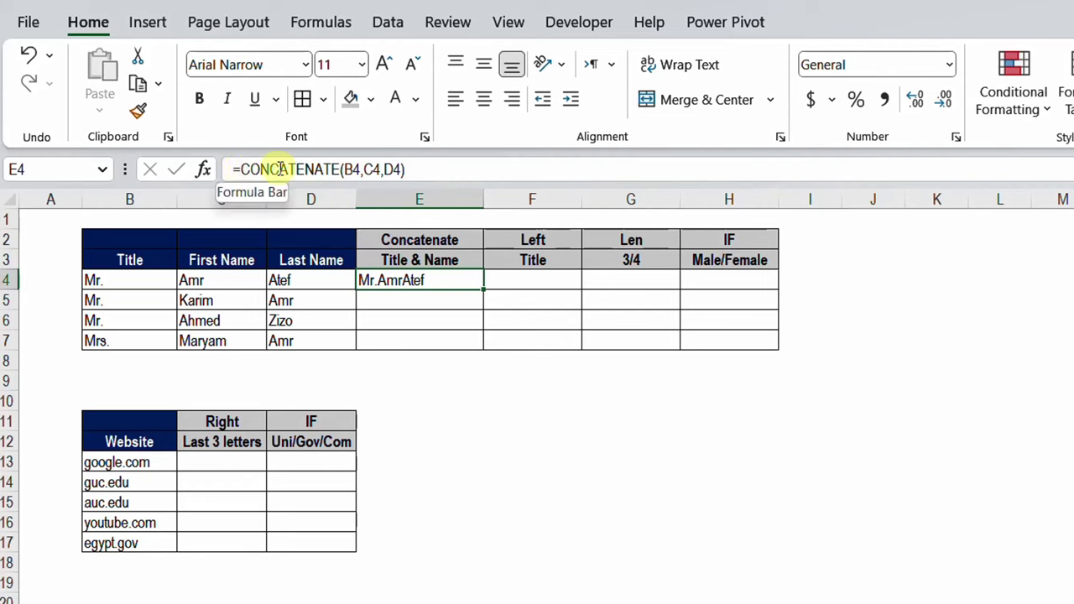
pyautogui.click(335, 168)
pyautogui.click(470, 284)
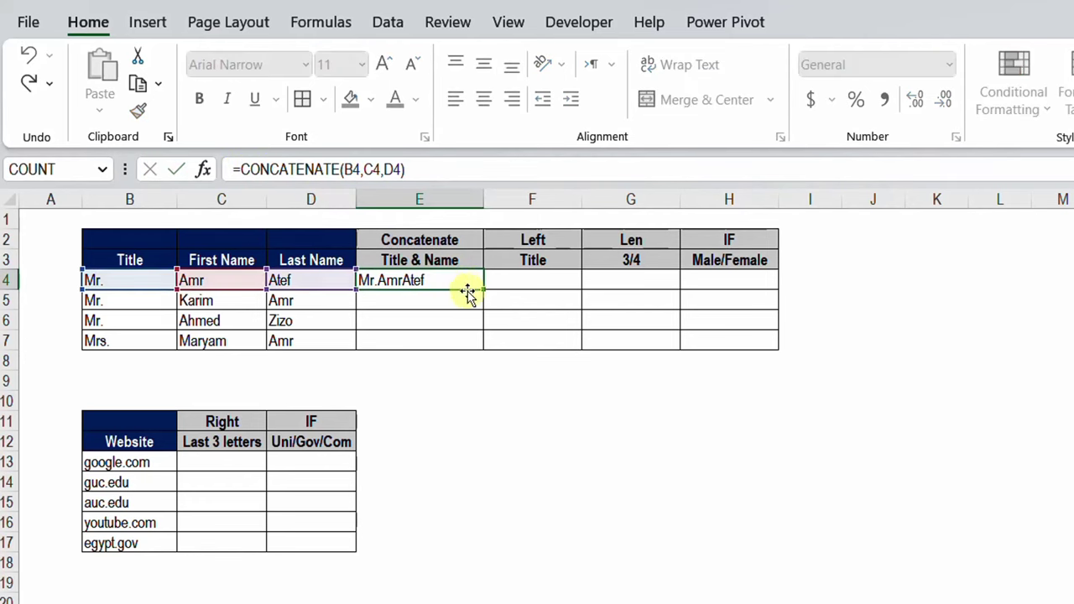
pyautogui.doubleClick(442, 280)
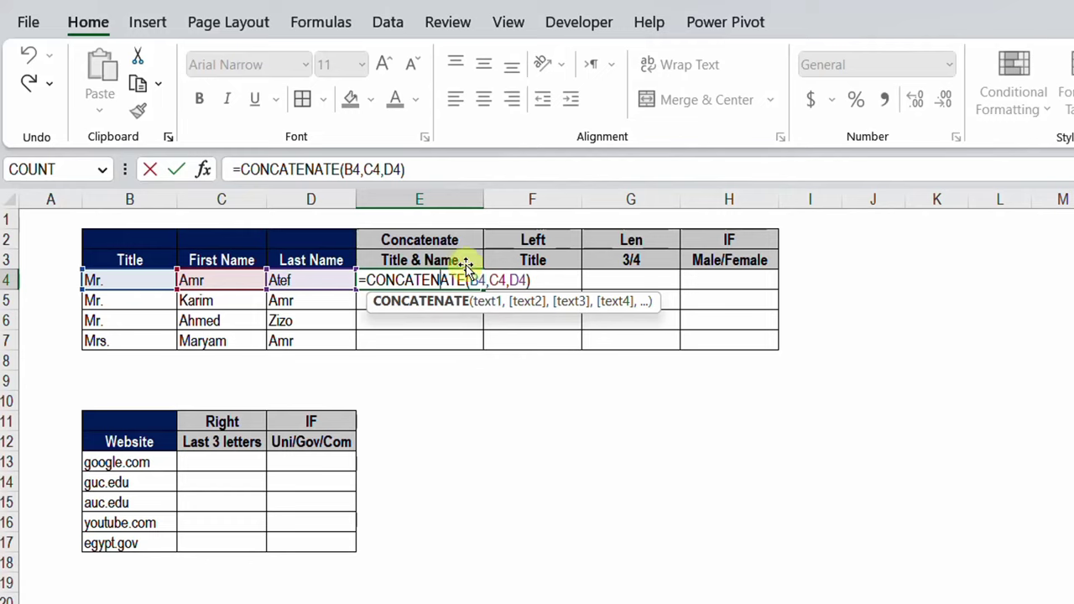
pyautogui.click(488, 302)
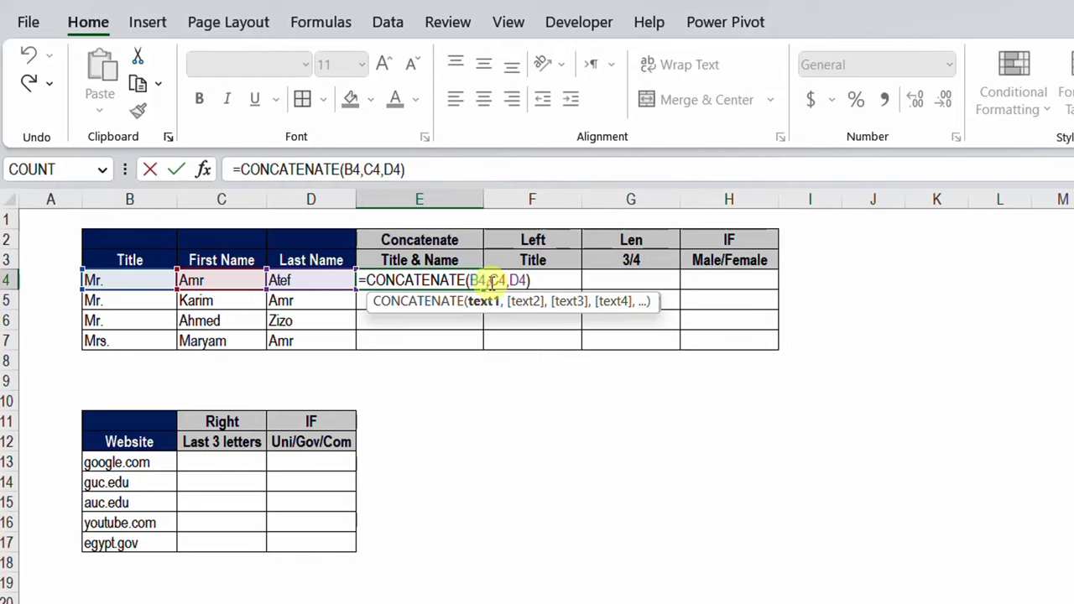
pyautogui.click(488, 280)
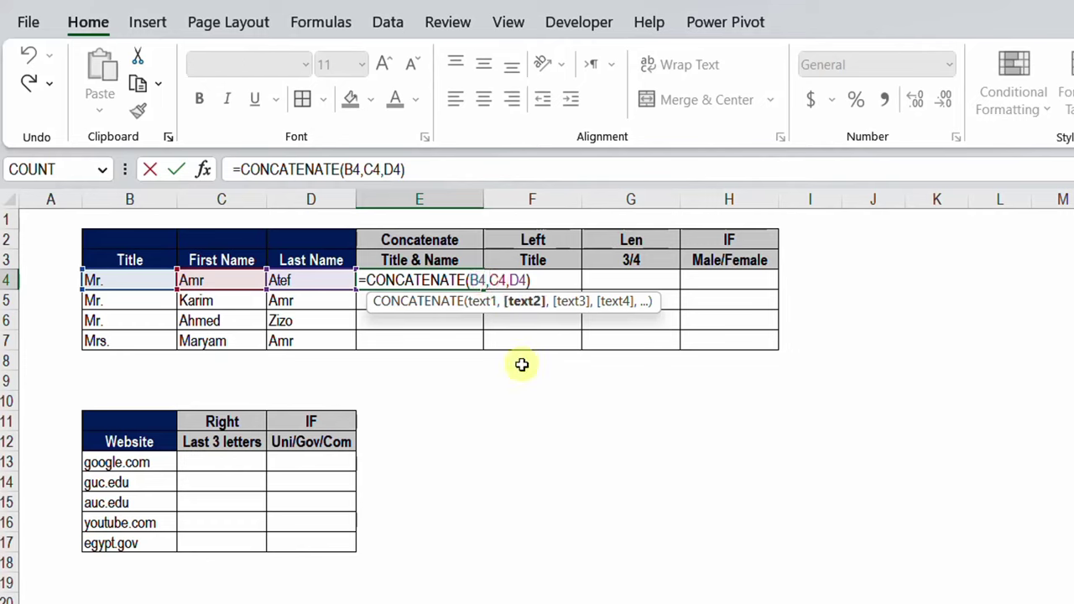
pyautogui.write('" "')
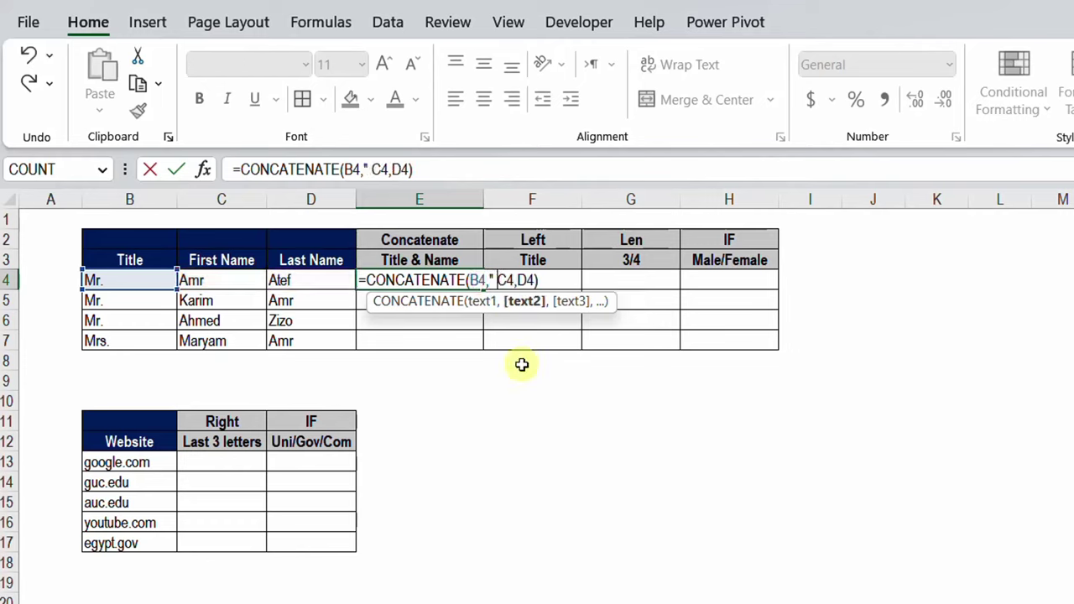
pyautogui.write(',')
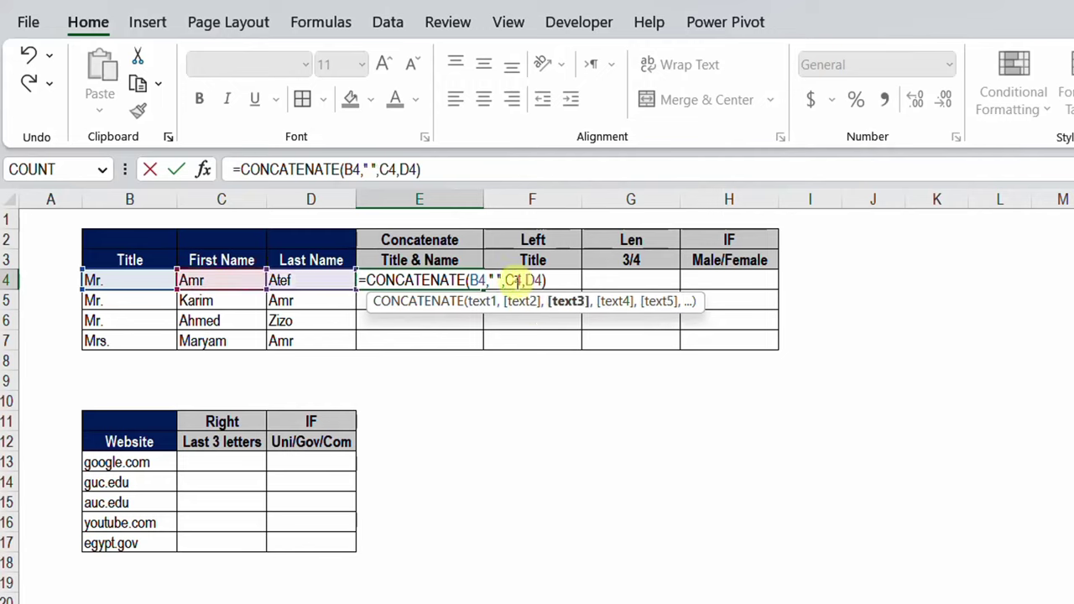
pyautogui.click(529, 280)
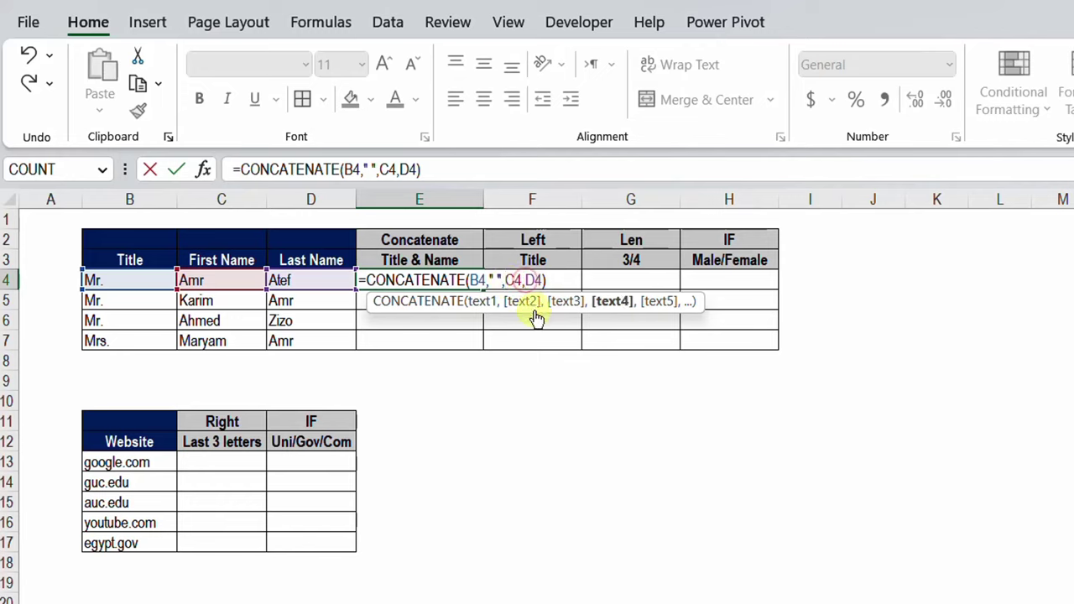
pyautogui.write('" "')
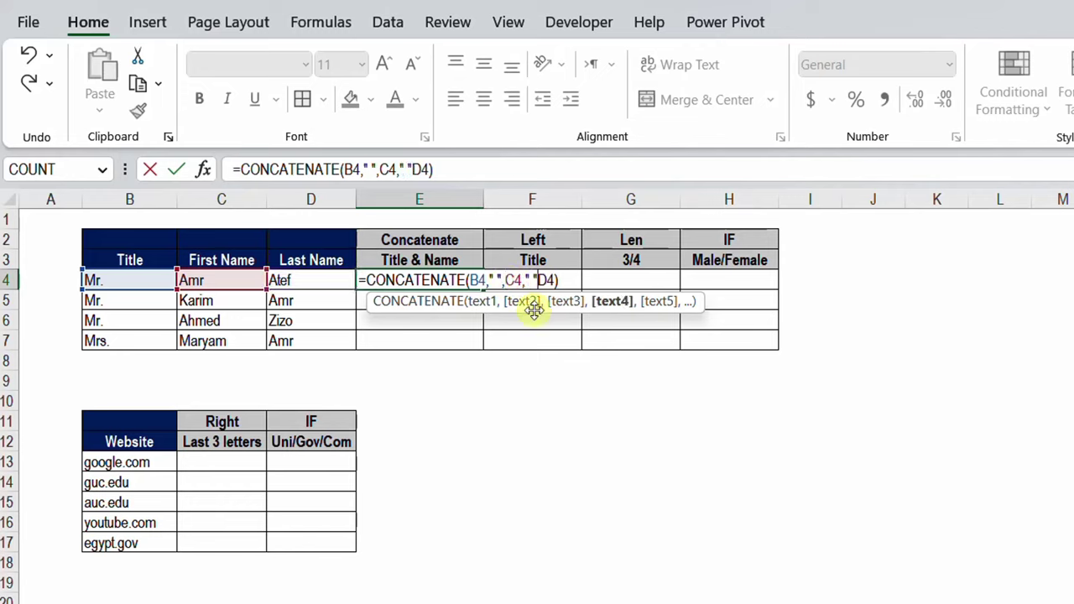
pyautogui.write(',')
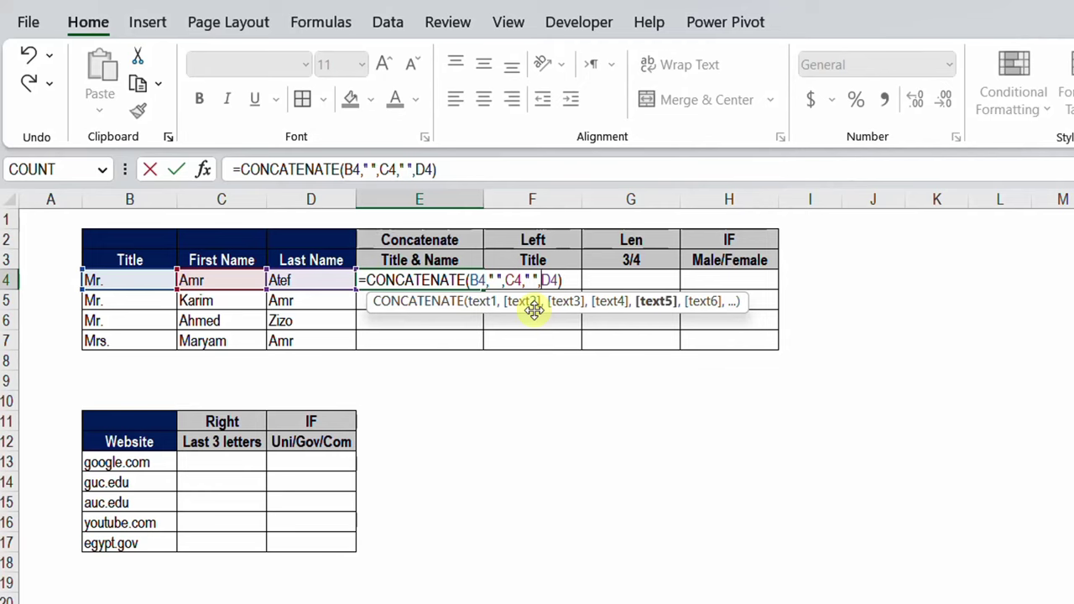
pyautogui.press('Return')
# - Fill the spaced full-name formula down from E4 to E7
pyautogui.press('Up')
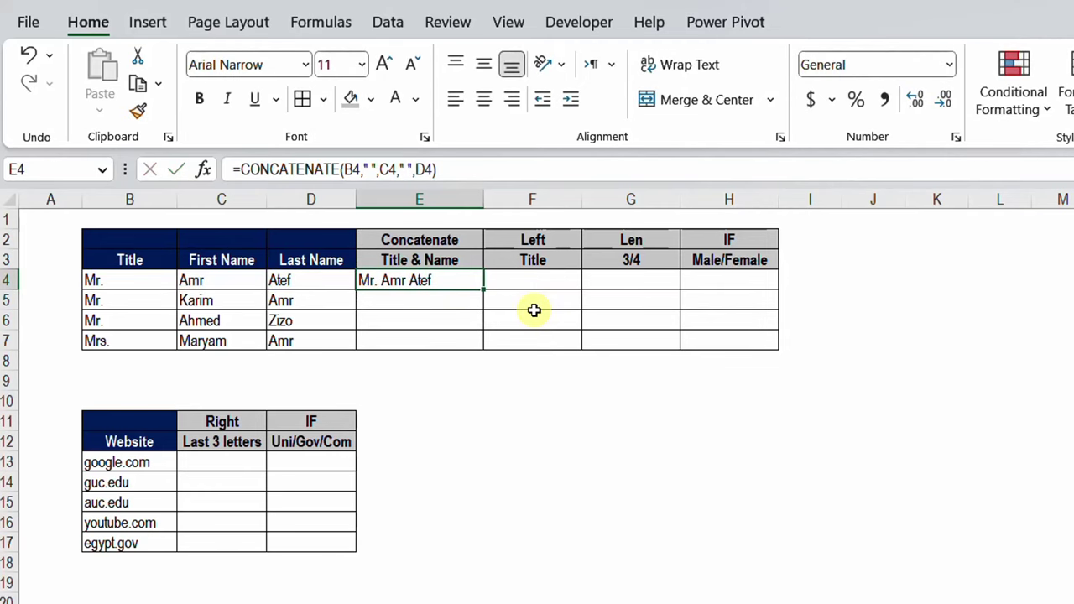
pyautogui.doubleClick(487, 290)
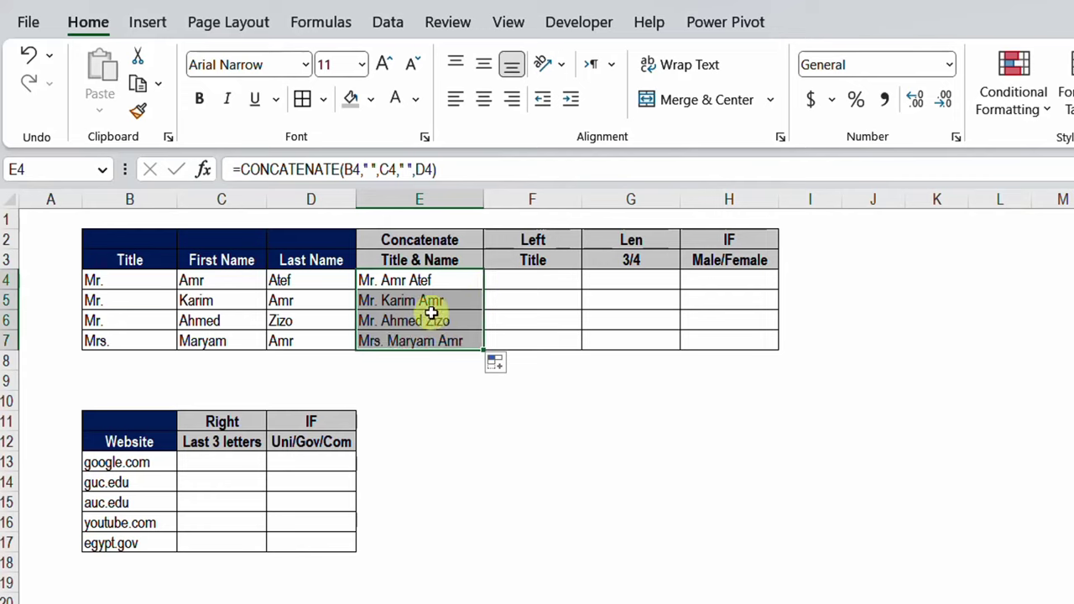
pyautogui.click(630, 280)
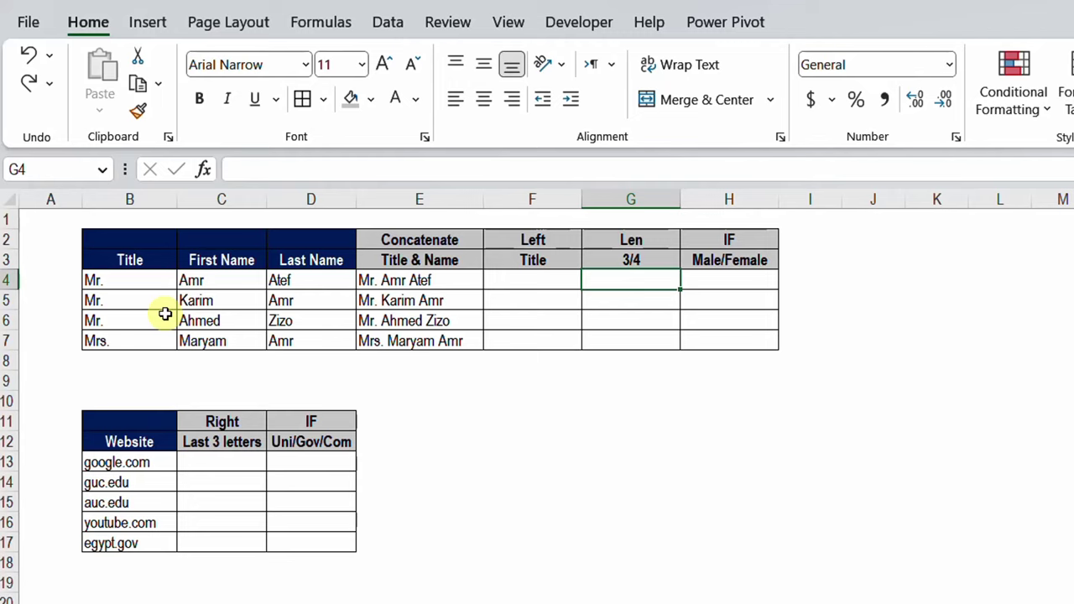
pyautogui.moveTo(105, 279); pyautogui.dragTo(114, 335)
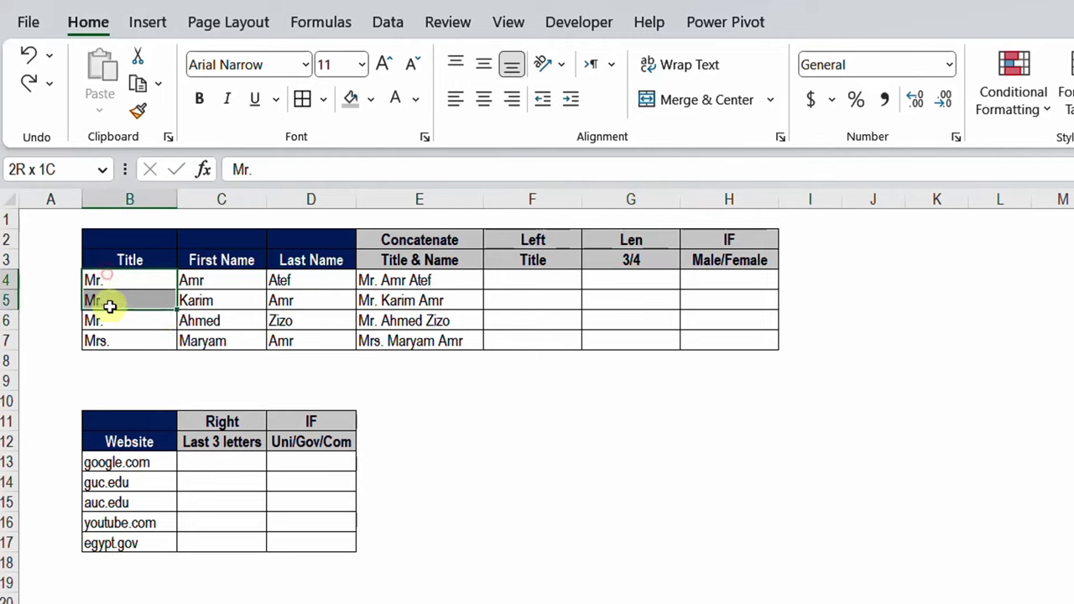
pyautogui.click(115, 285)
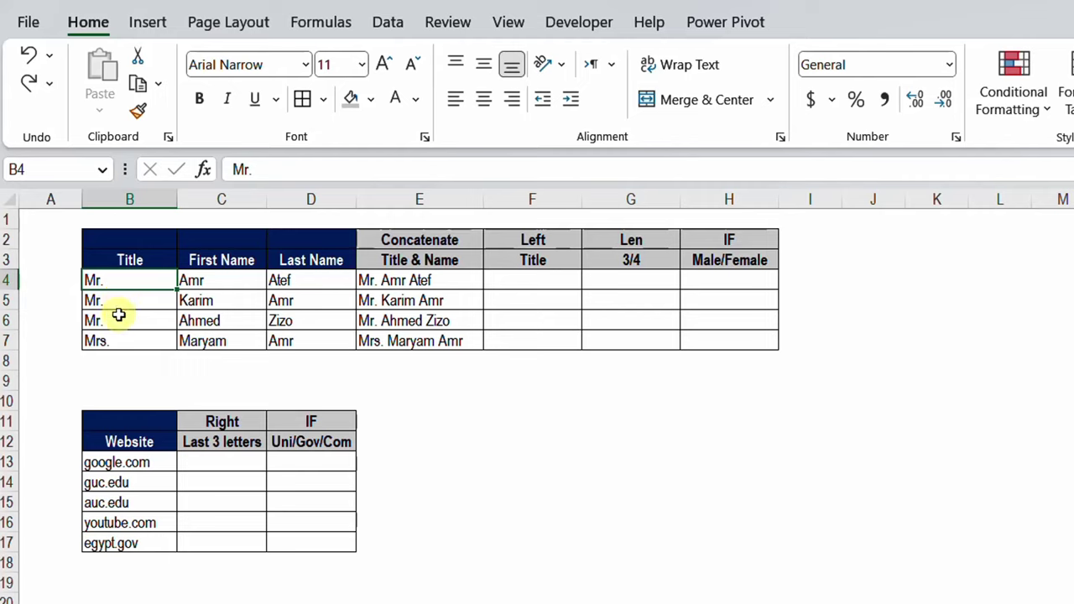
pyautogui.click(118, 341)
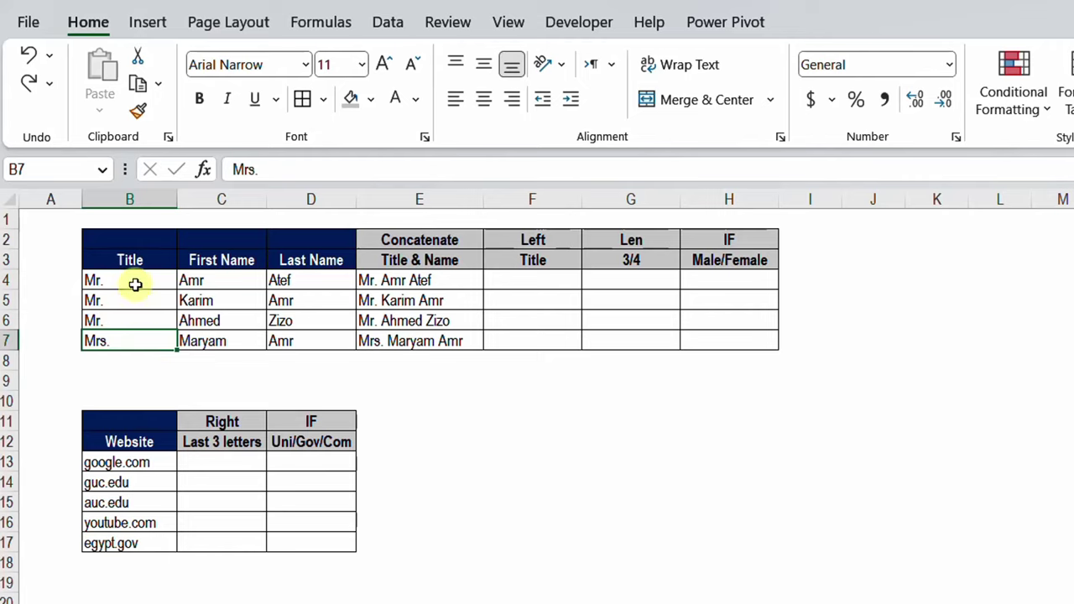
pyautogui.moveTo(137, 283); pyautogui.dragTo(139, 339)
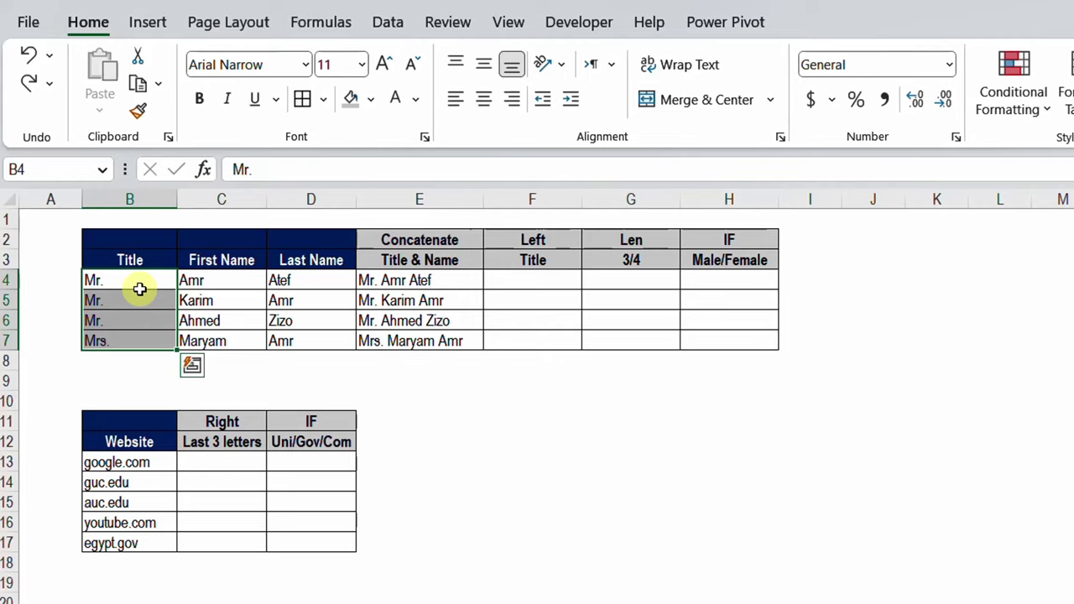
pyautogui.click(134, 337)
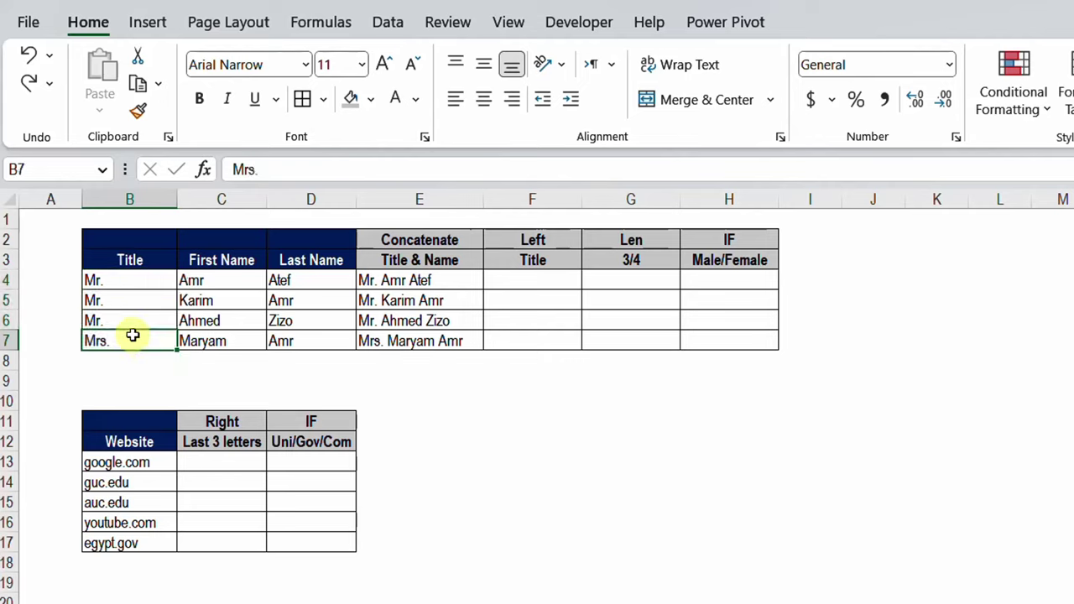
pyautogui.click(137, 280)
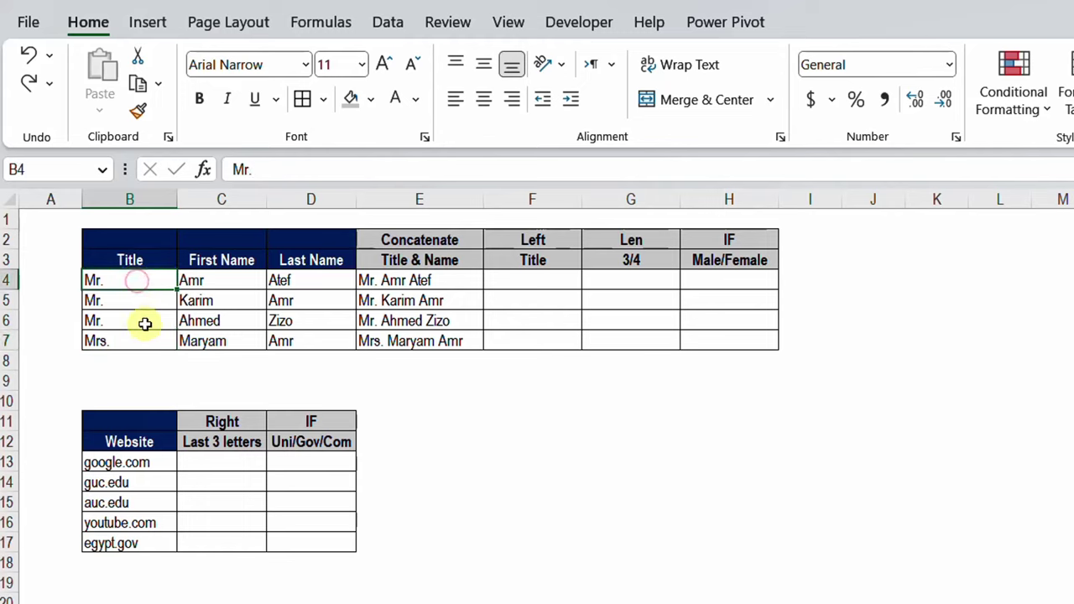
pyautogui.click(649, 284)
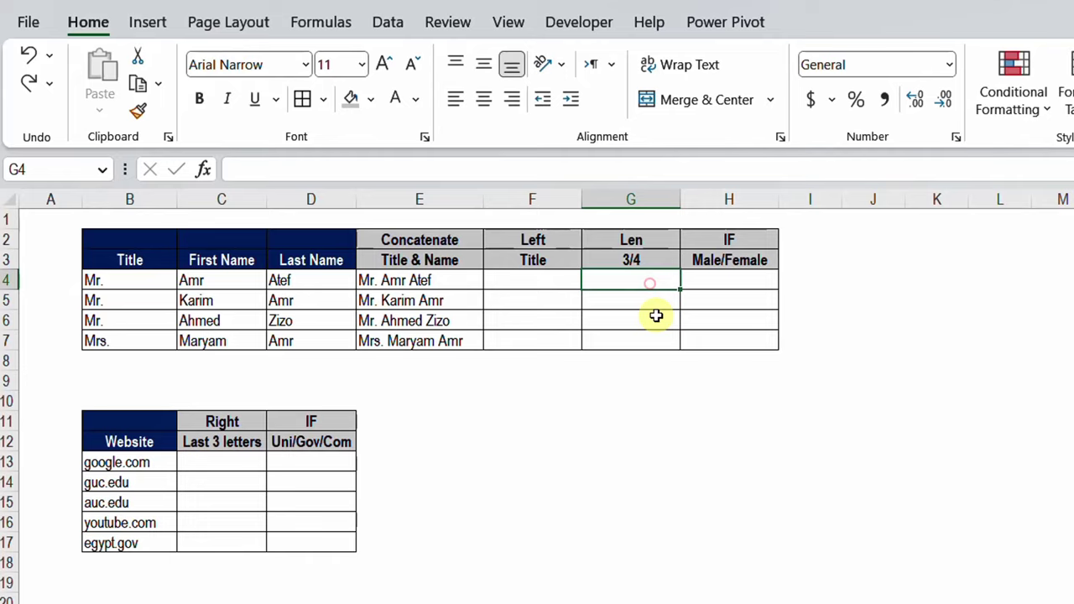
# - Enter =LEN(B4) in G4 and fill it down to G7
pyautogui.write('=')
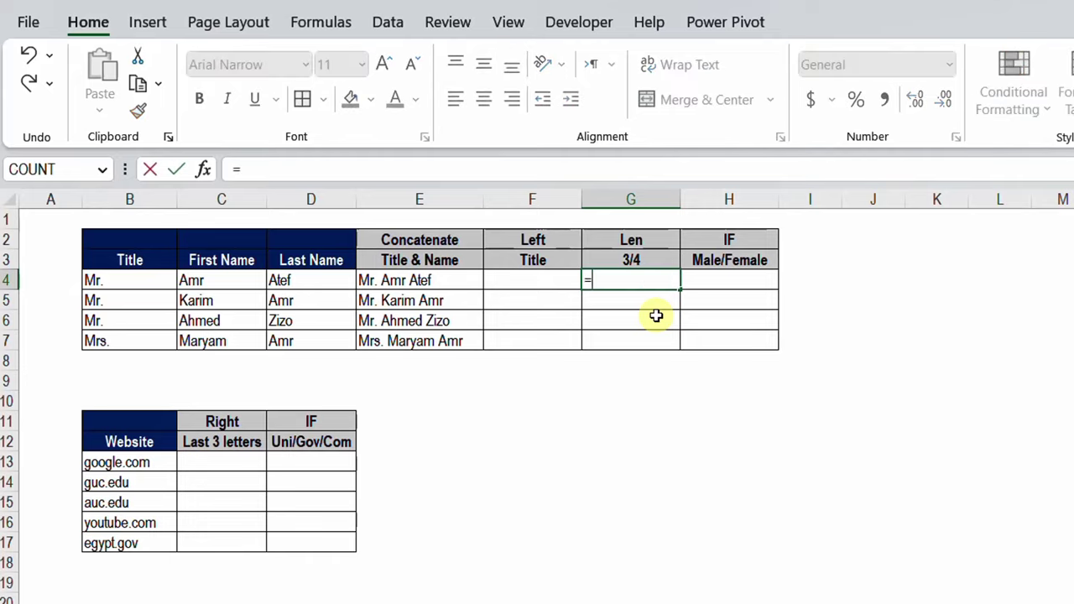
pyautogui.write('le')
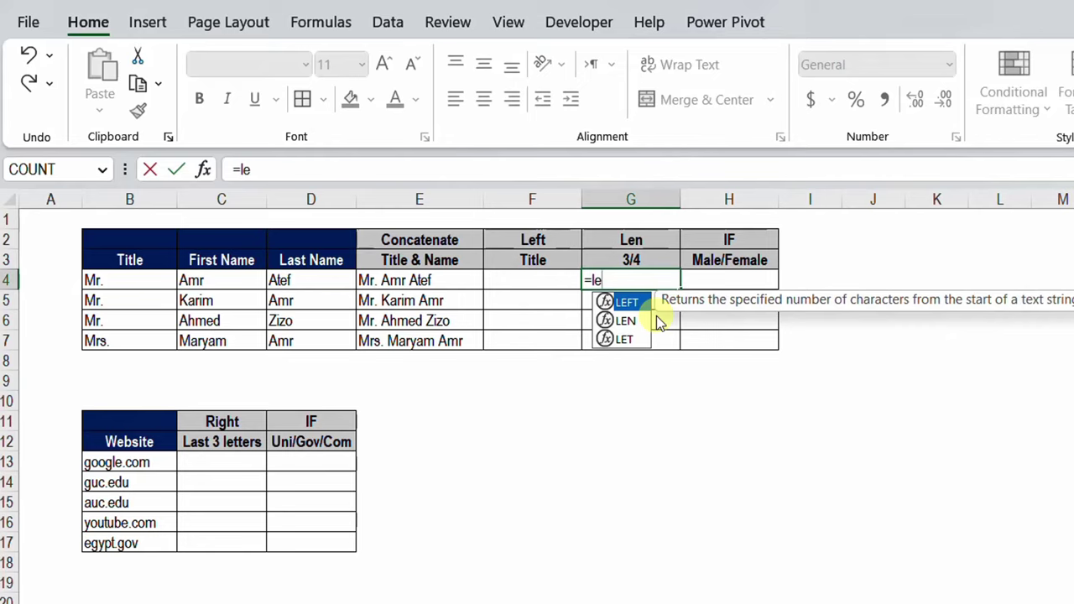
pyautogui.press('Down')
pyautogui.press('Tab')
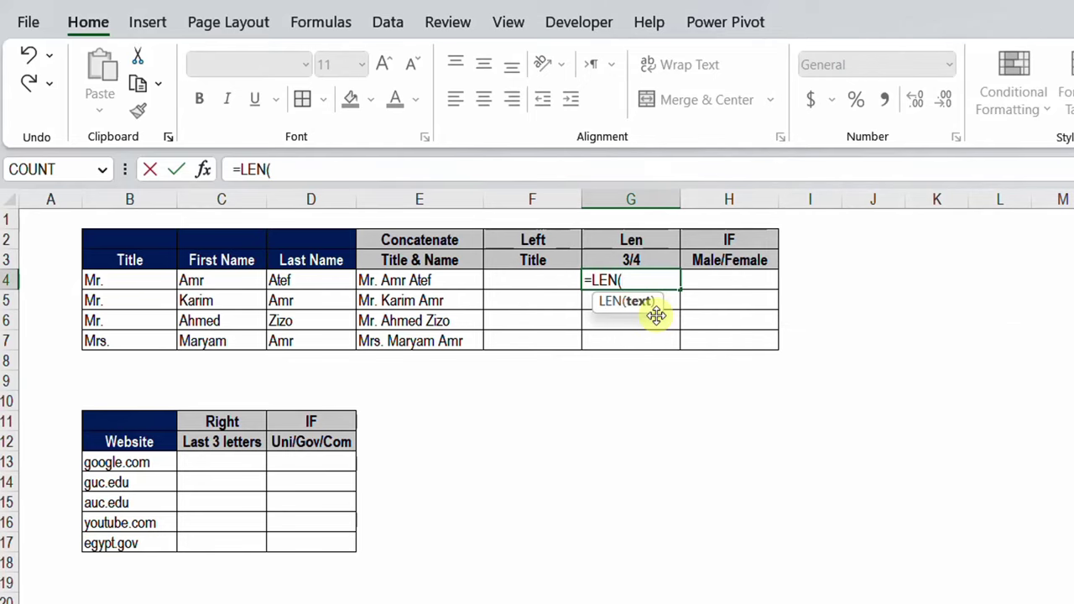
pyautogui.click(153, 282)
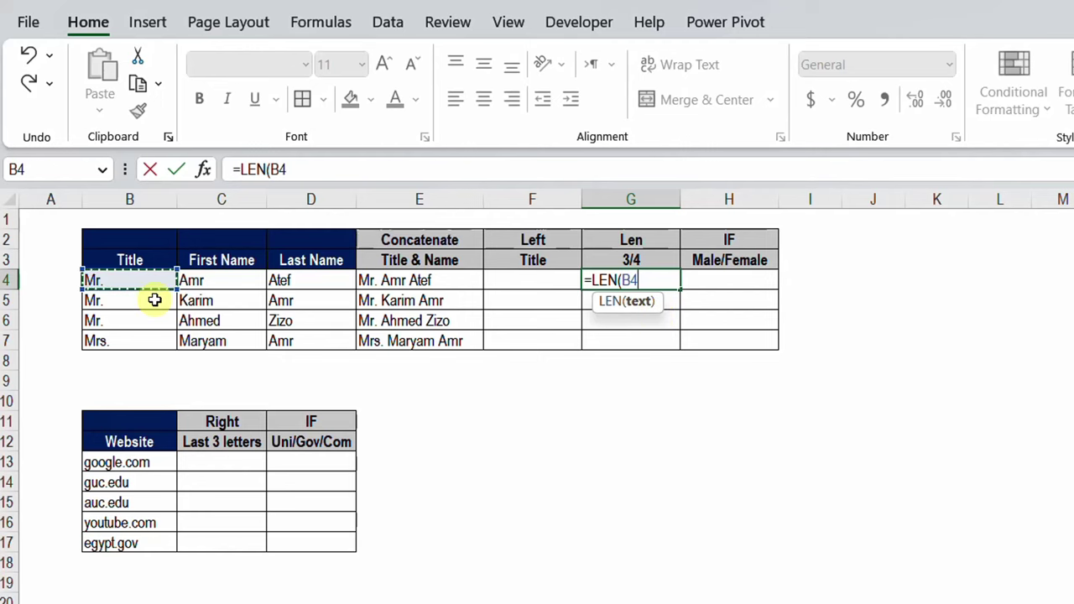
pyautogui.press('Return')
pyautogui.press('Up')
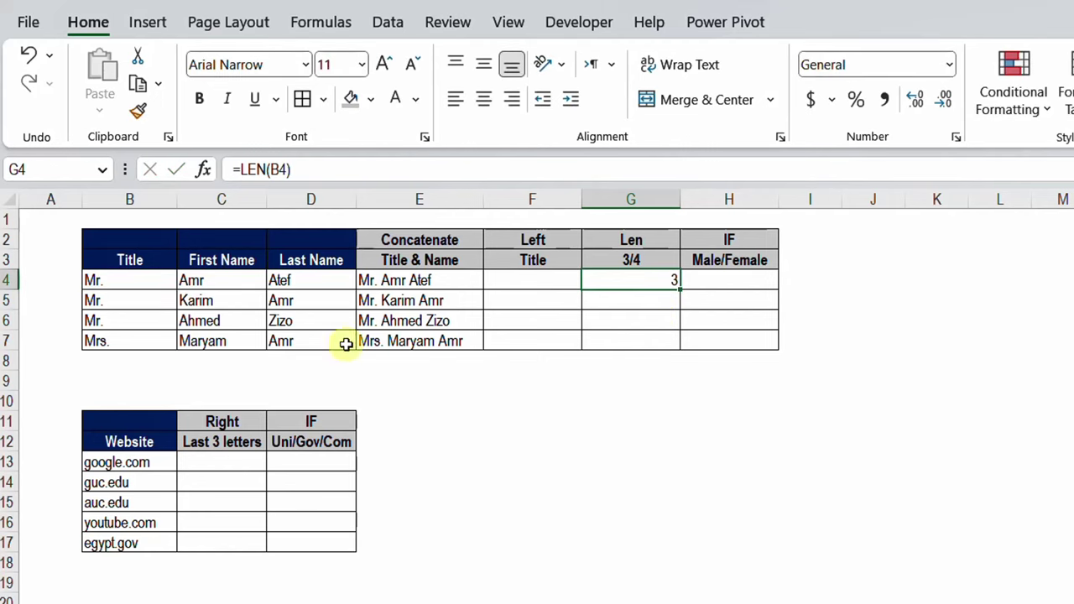
pyautogui.moveTo(679, 289); pyautogui.dragTo(677, 345)
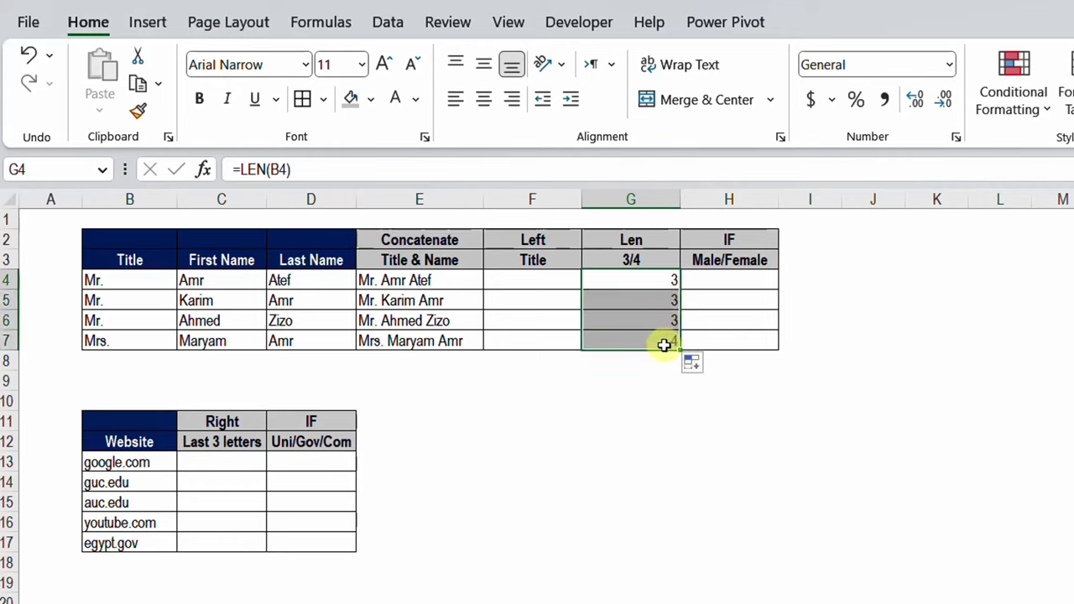
# - Check the LEN results 3, 3, 3, 4 against the full names in E4:E7
pyautogui.click(528, 283)
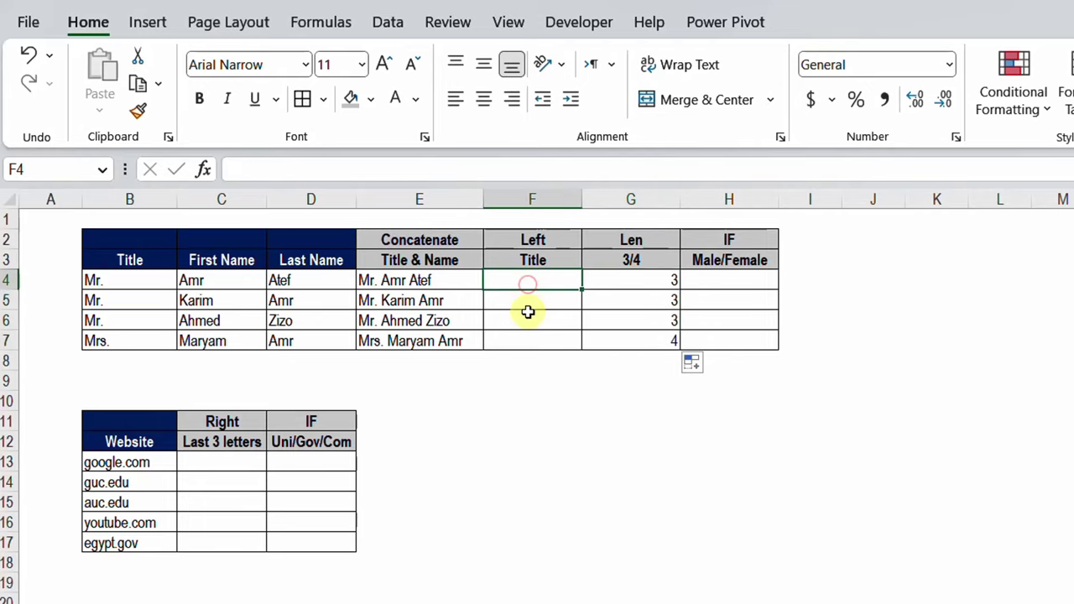
pyautogui.click(671, 279)
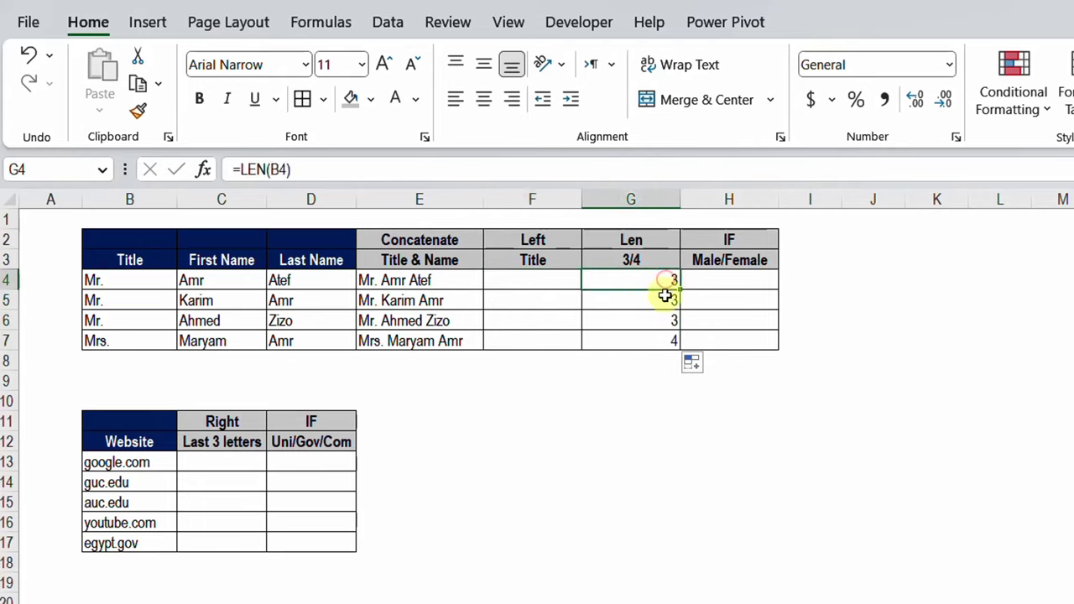
pyautogui.click(667, 299)
pyautogui.click(668, 320)
pyautogui.click(670, 342)
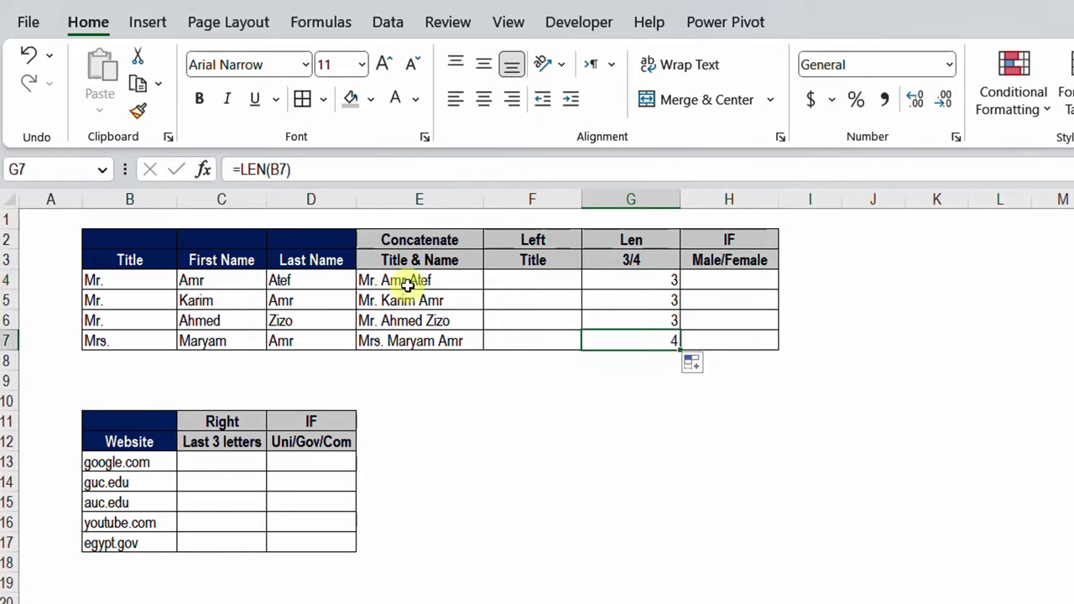
pyautogui.moveTo(407, 285); pyautogui.dragTo(414, 336)
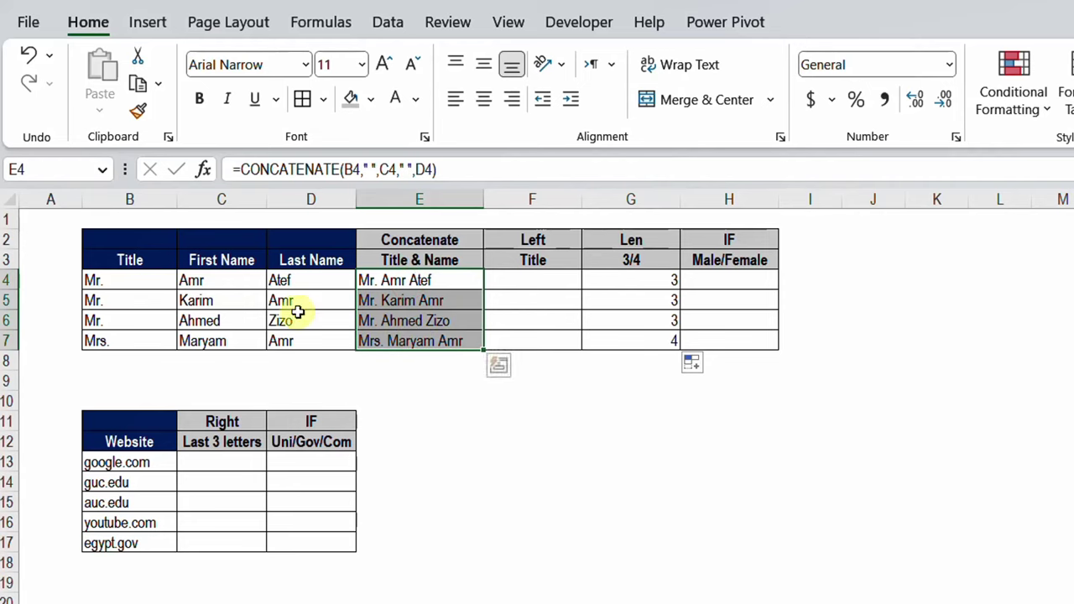
pyautogui.click(395, 296)
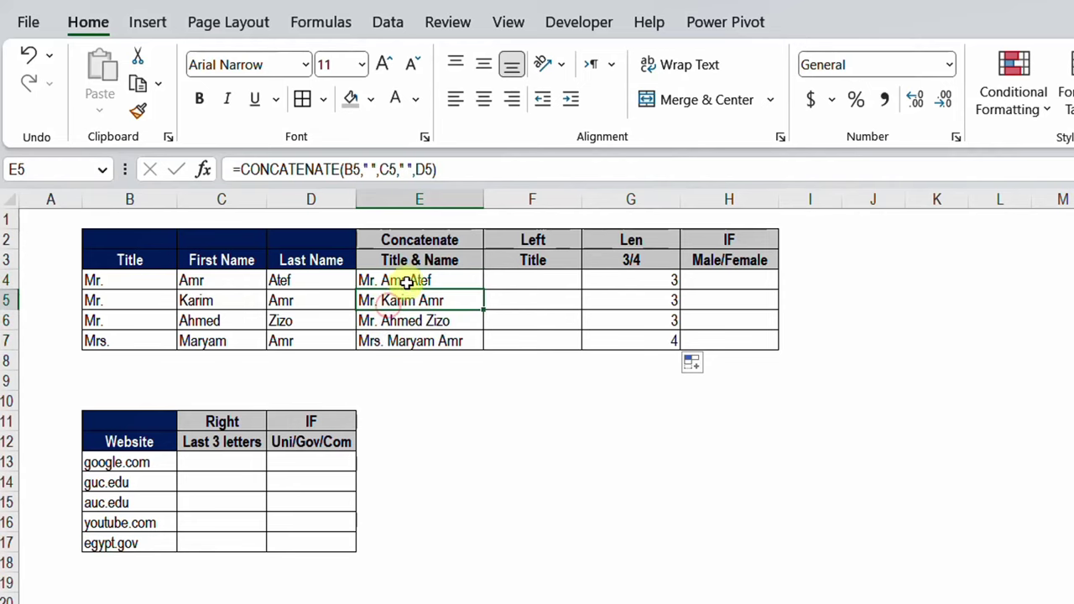
pyautogui.moveTo(412, 283); pyautogui.dragTo(413, 337)
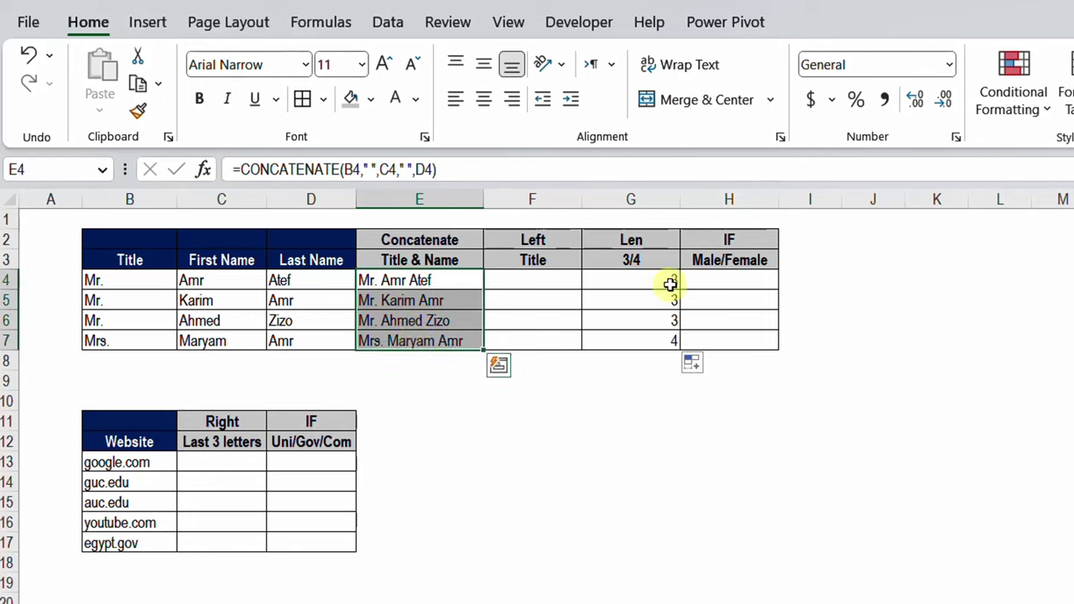
pyautogui.click(666, 285)
pyautogui.click(669, 302)
pyautogui.click(667, 322)
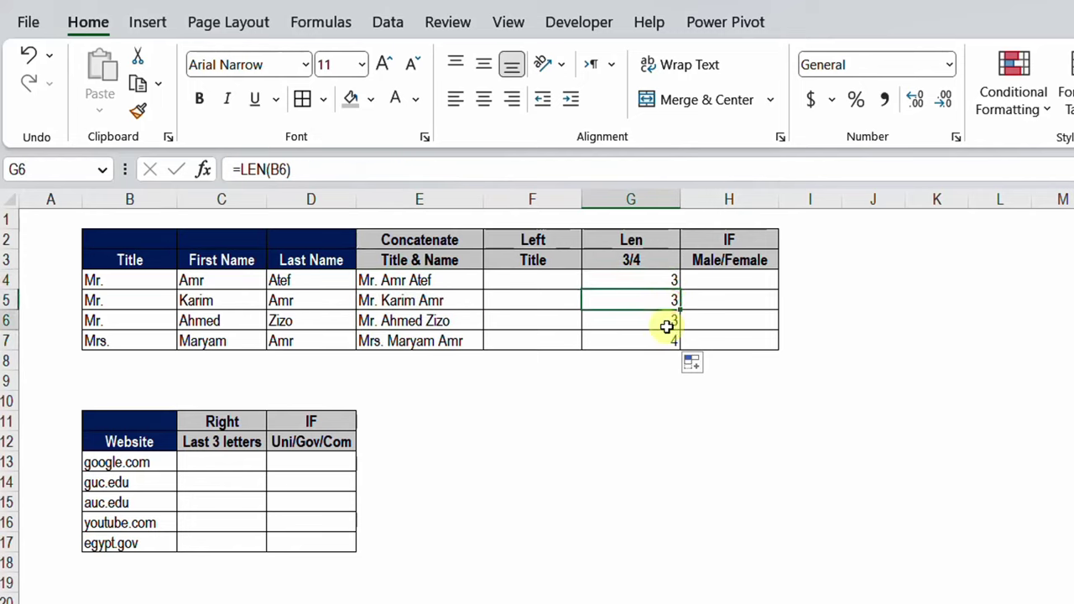
pyautogui.click(669, 339)
pyautogui.click(537, 287)
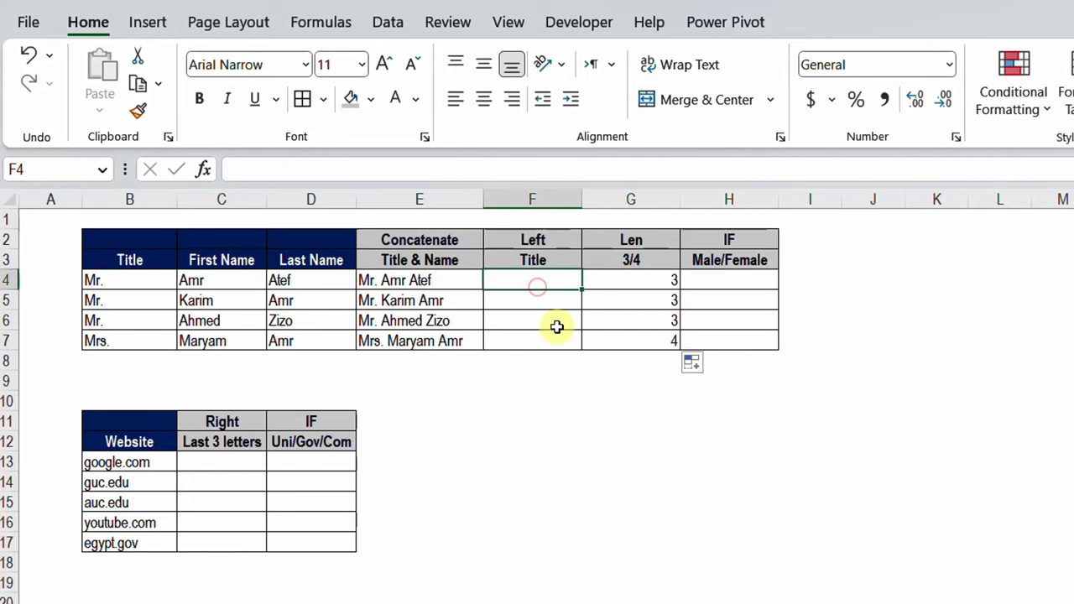
# - Enter =LEFT(E4,G4) in F4 to extract the title Mr
pyautogui.write('=le')
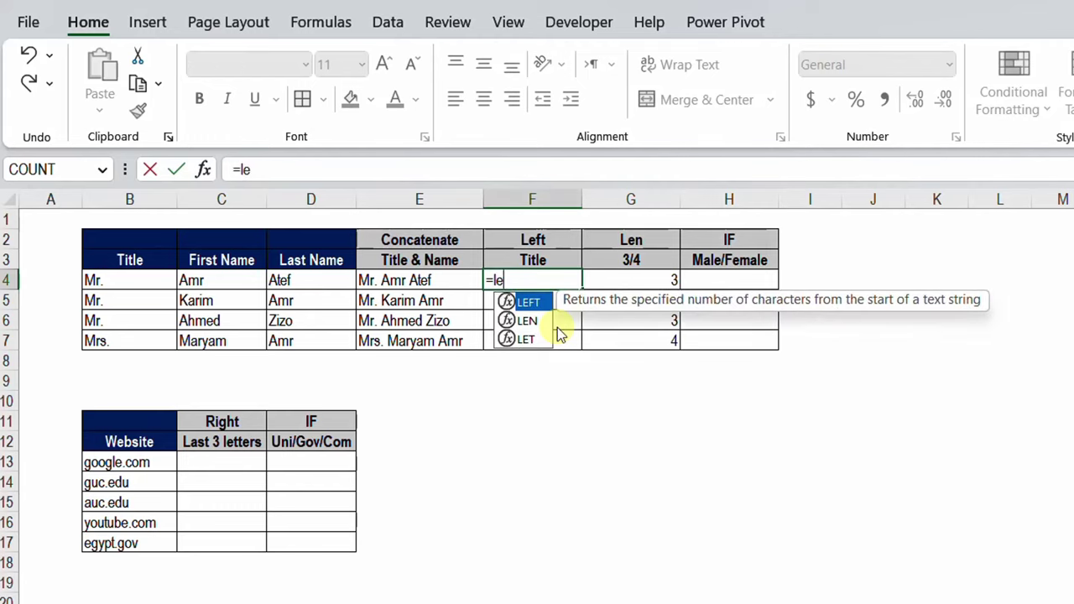
pyautogui.press('Tab')
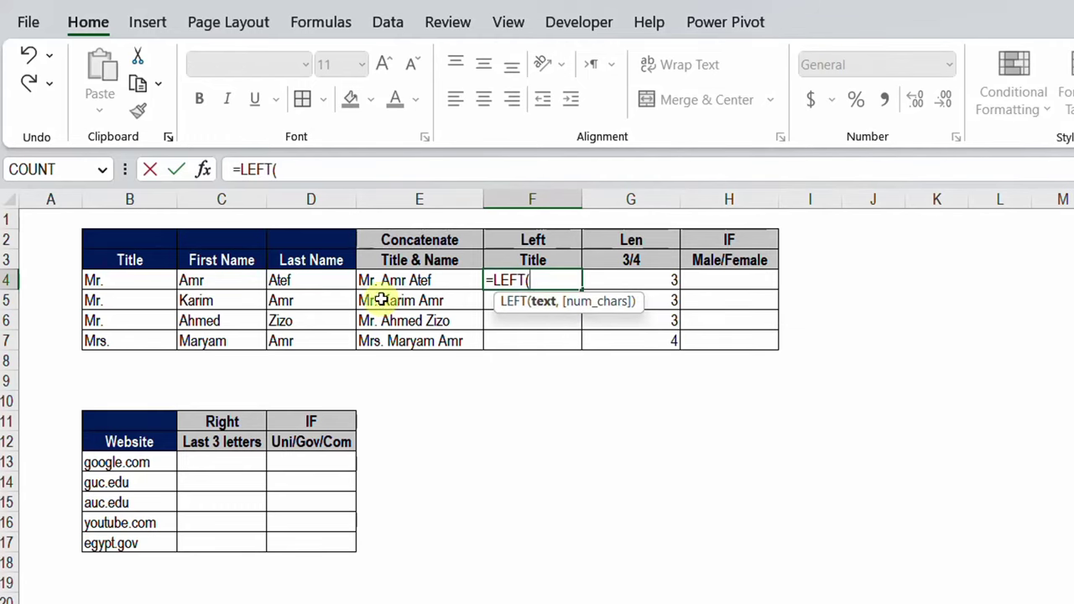
pyautogui.click(389, 282)
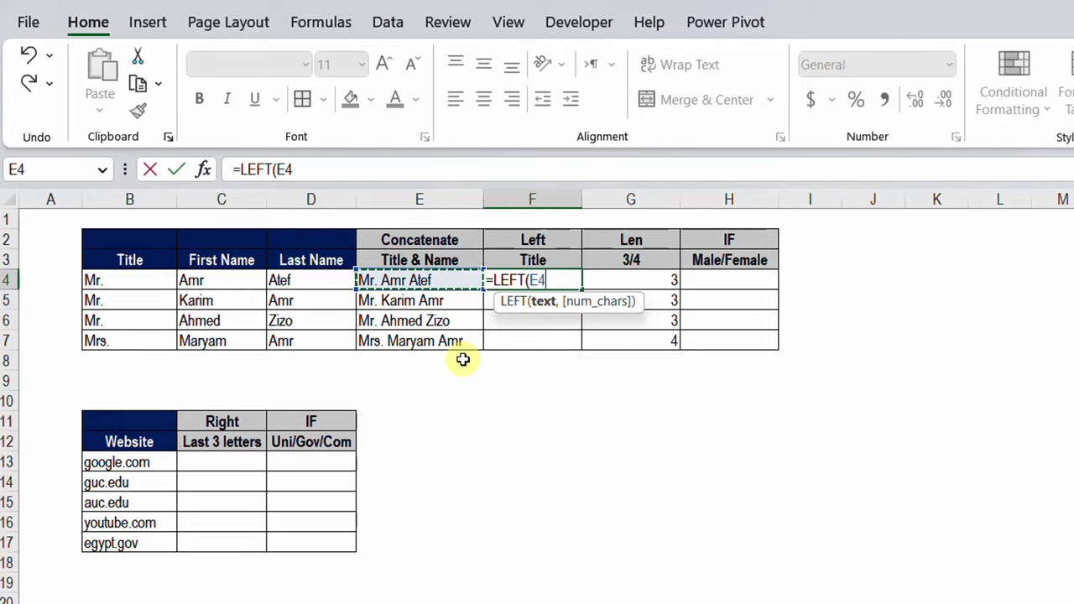
pyautogui.write(',')
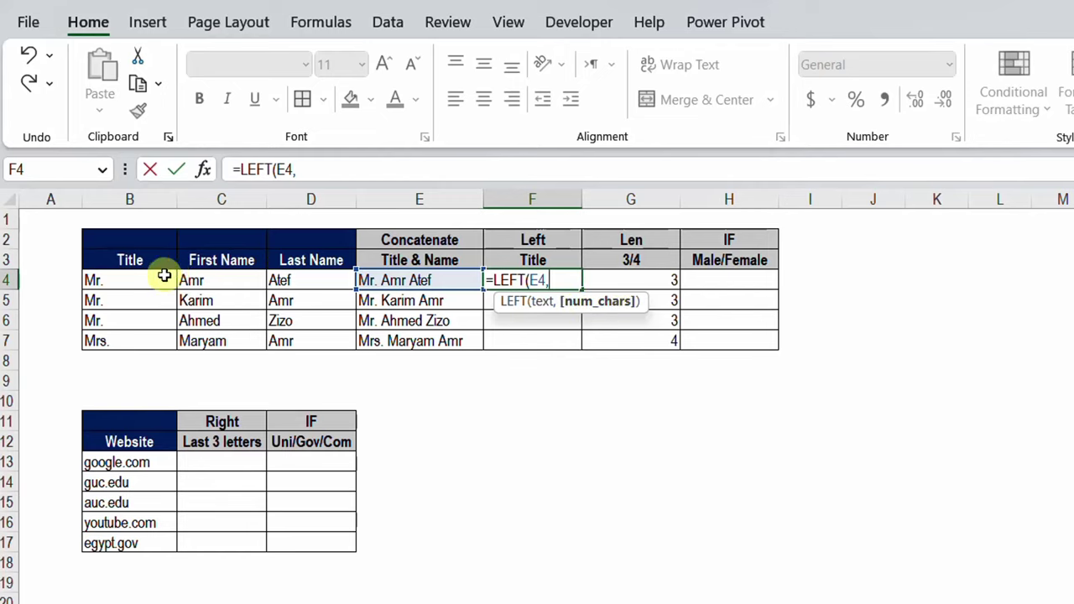
pyautogui.click(631, 277)
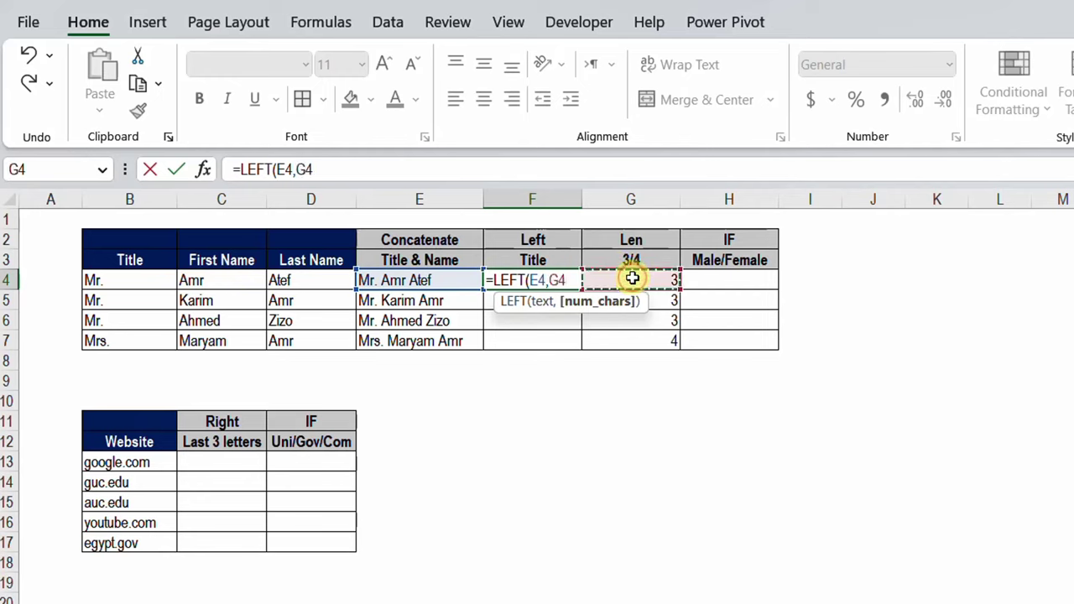
pyautogui.press('Return')
pyautogui.press('Up')
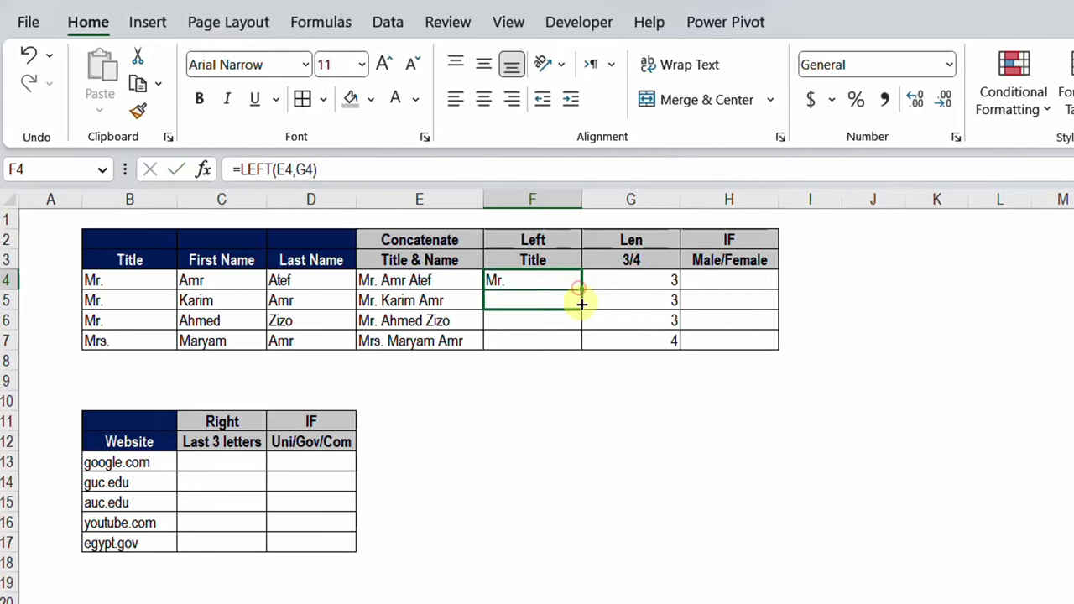
# - Copy the LEFT formula down to F5, F6 and F7, checking each one's references
pyautogui.moveTo(579, 289); pyautogui.dragTo(577, 301)
pyautogui.doubleClick(555, 298)
pyautogui.press('Escape')
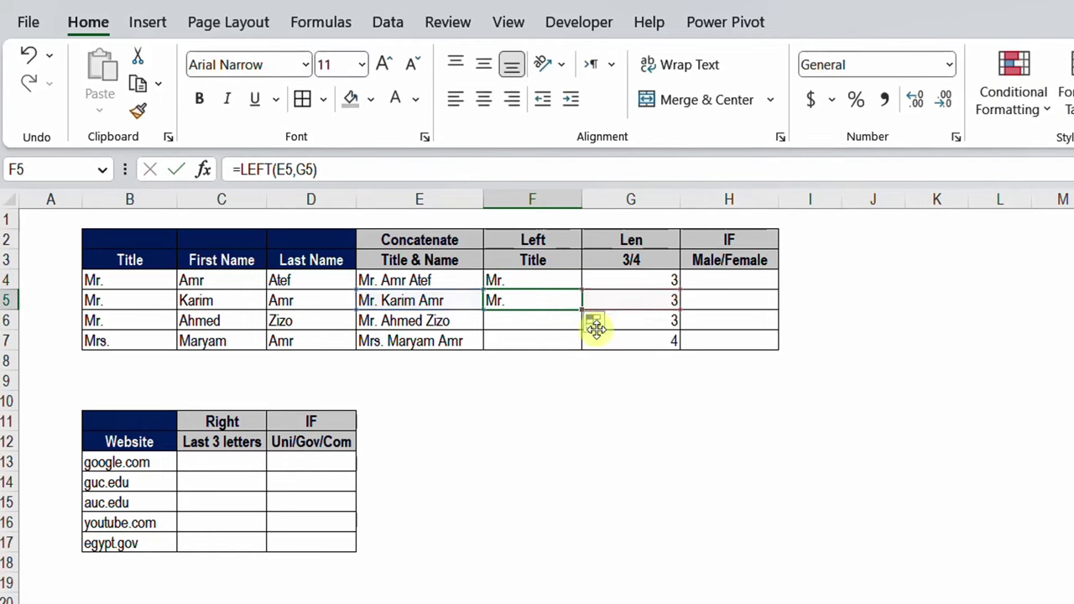
pyautogui.moveTo(579, 306)
pyautogui.mouseDown()
pyautogui.moveTo(559, 321)
pyautogui.moveTo(579, 344)
pyautogui.mouseUp()
pyautogui.doubleClick(557, 322)
pyautogui.press('Escape')
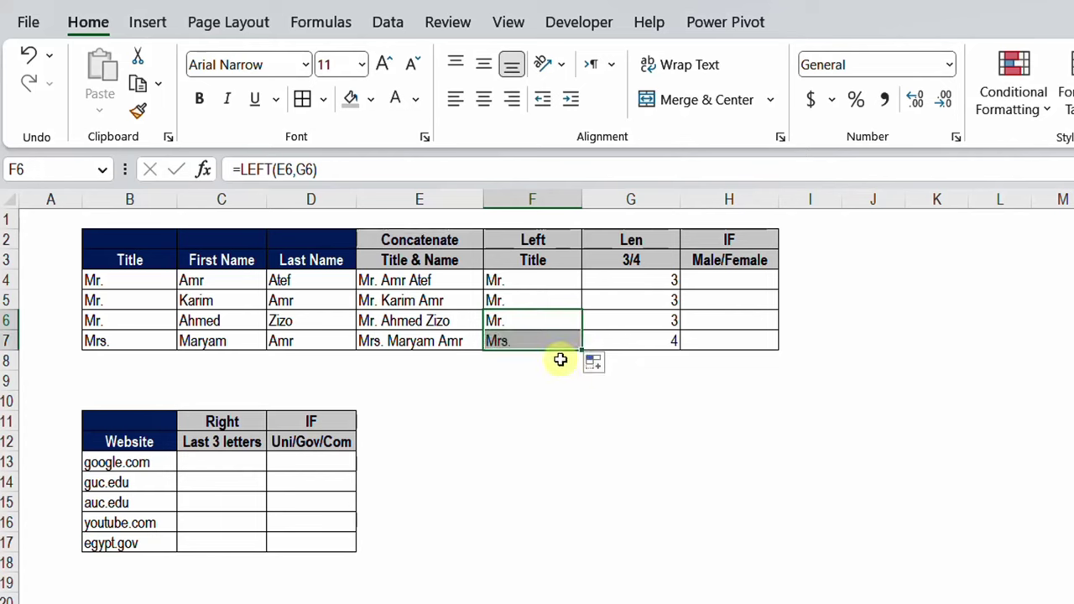
pyautogui.click(556, 341)
pyautogui.doubleClick(556, 341)
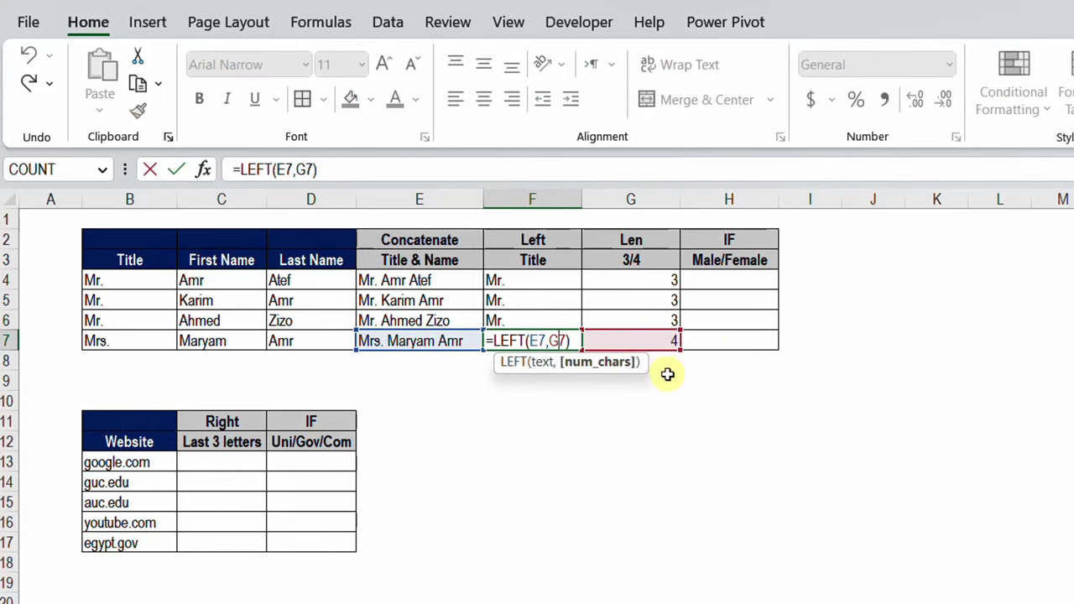
pyautogui.press('Escape')
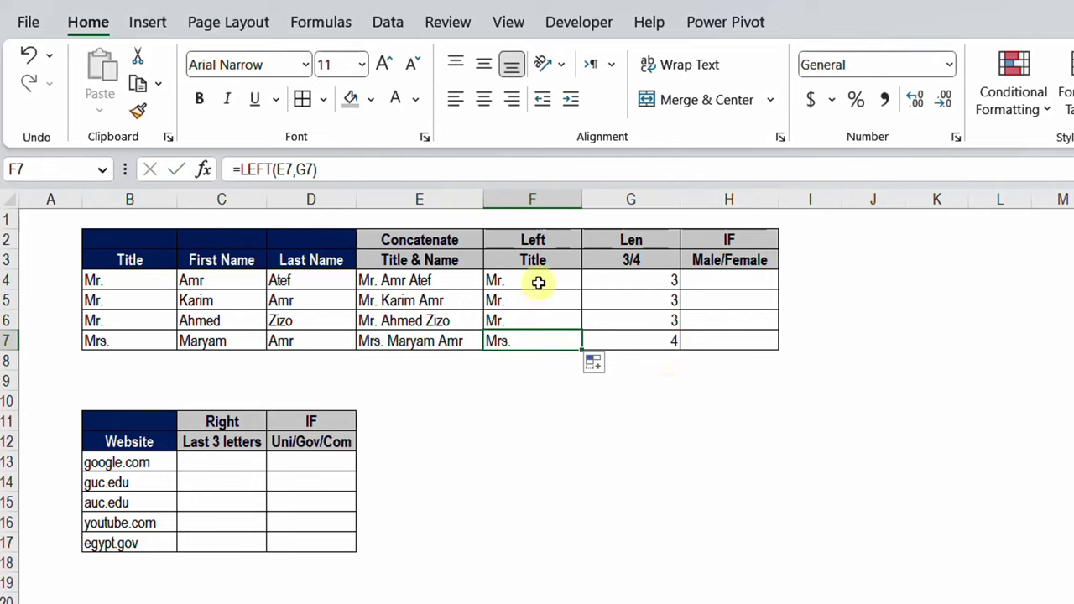
# - Review the extracted titles Mr., Mr., Mr. and Mrs. in F4:F7
pyautogui.click(536, 280)
pyautogui.moveTo(536, 291); pyautogui.dragTo(532, 331)
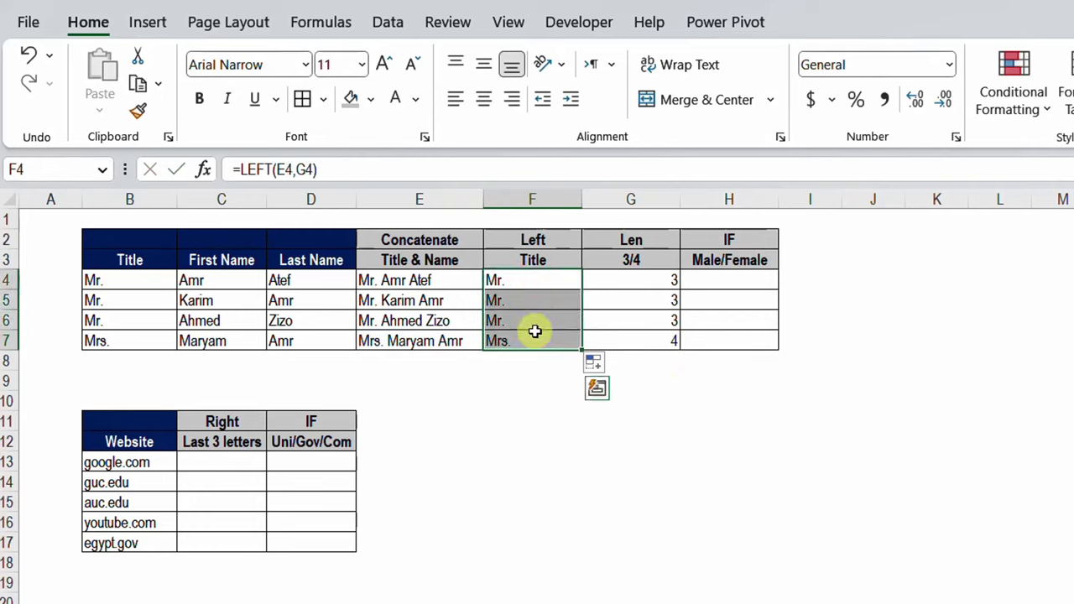
pyautogui.click(664, 281)
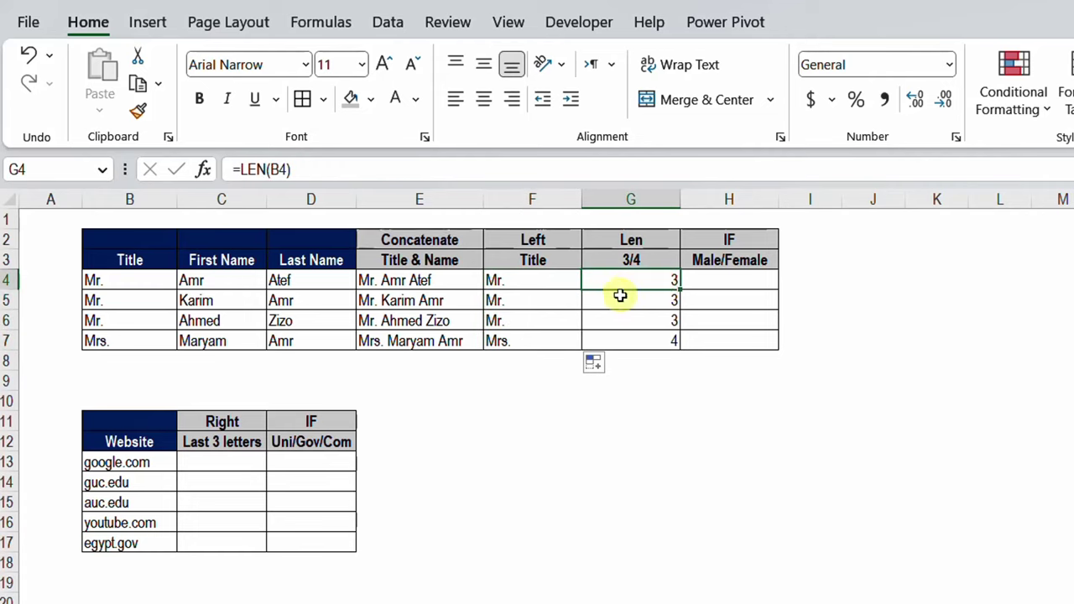
pyautogui.click(746, 286)
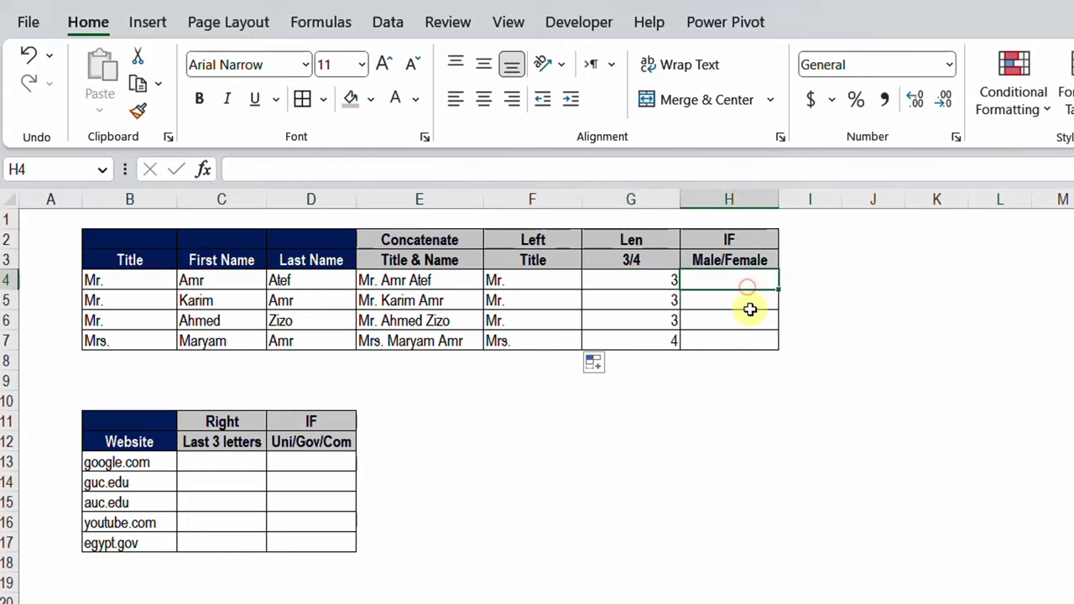
pyautogui.click(661, 280)
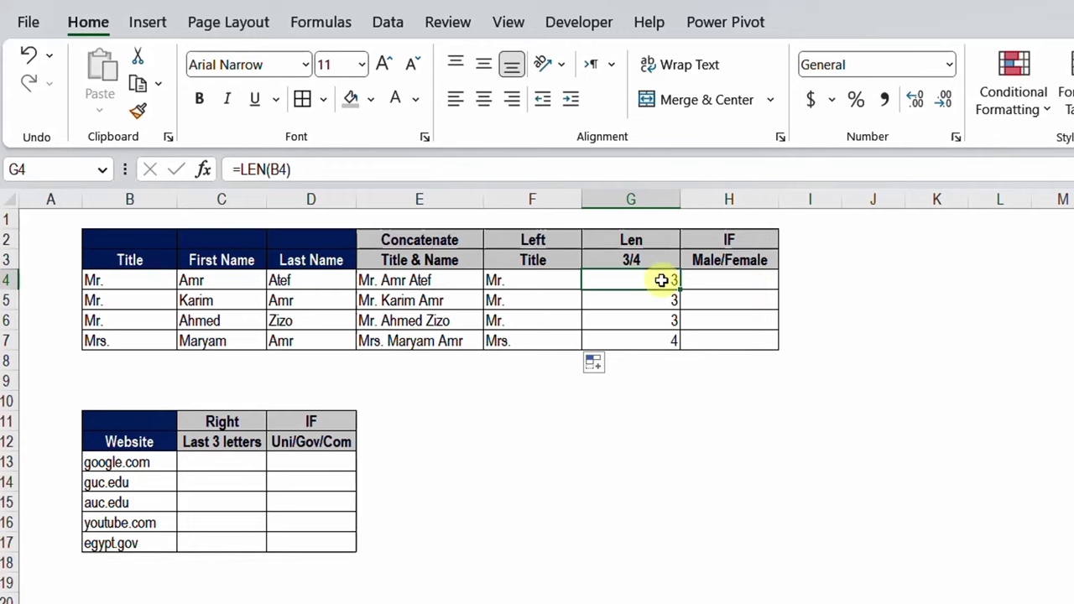
pyautogui.press('Right')
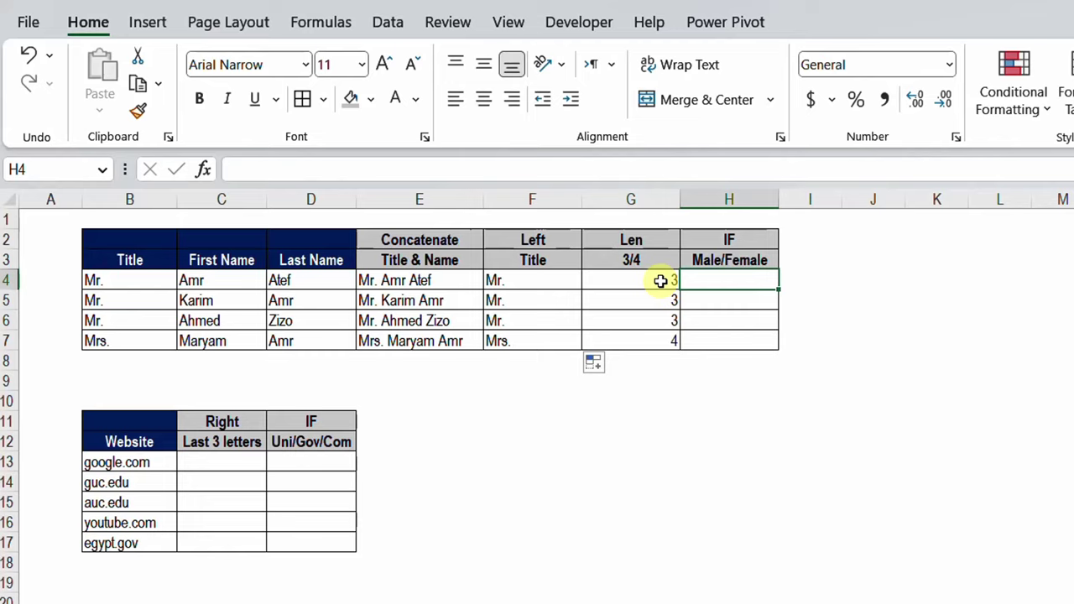
# - In H4, type =IF(G4=3,"Male","Female") so the Len value in G4 is tested against 3
pyautogui.write('=I')
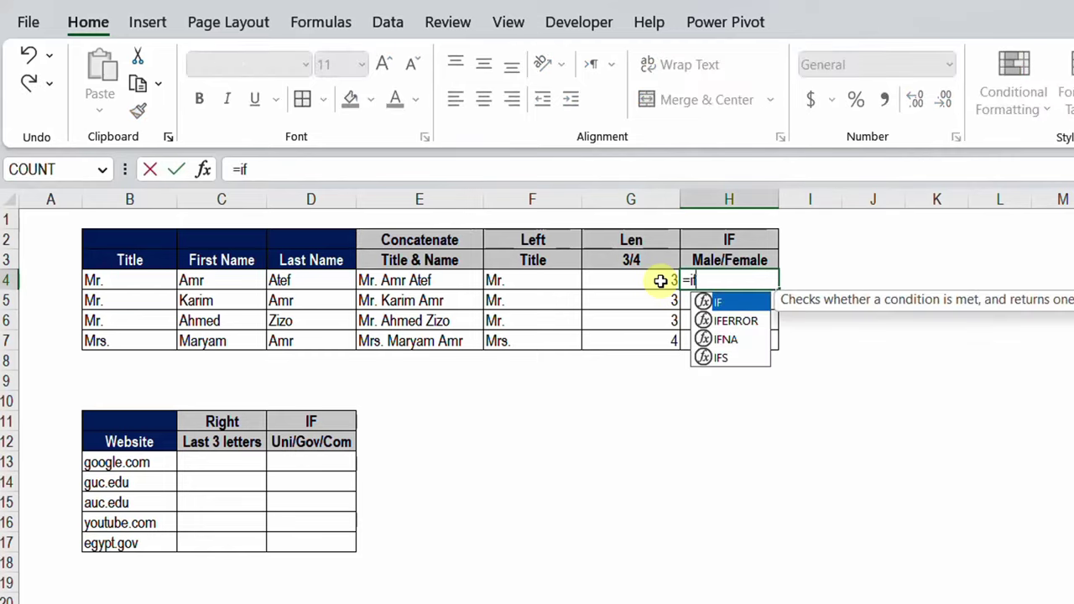
pyautogui.write('F(')
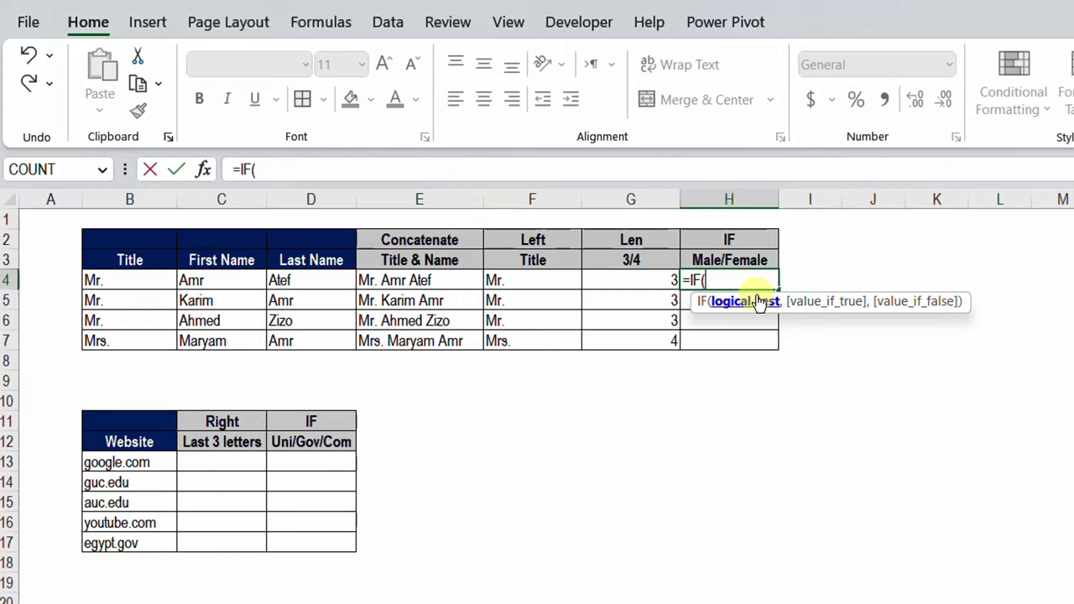
pyautogui.click(636, 279)
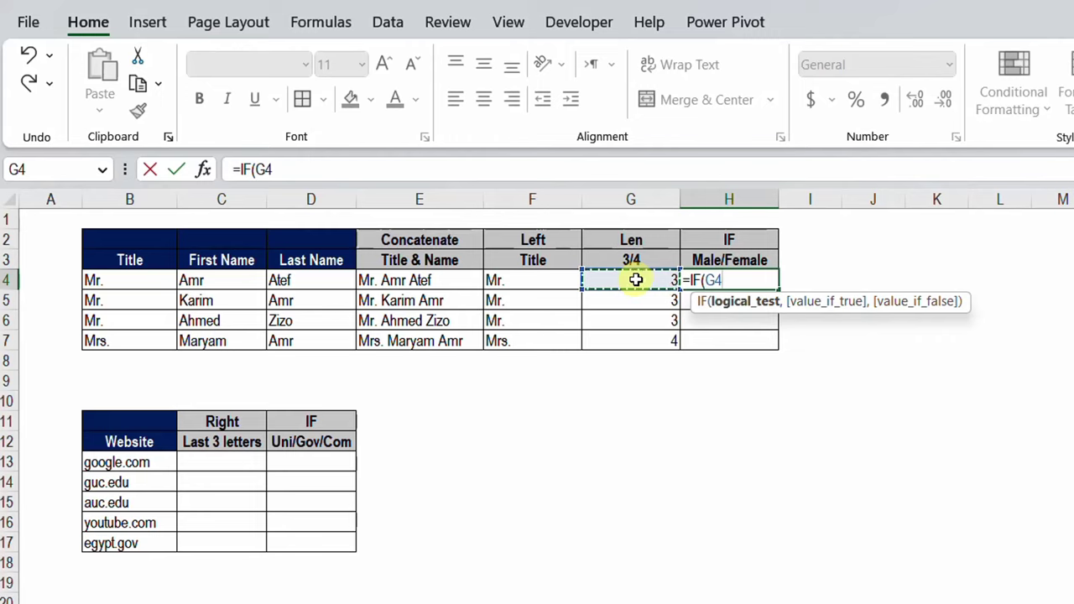
pyautogui.write('=3')
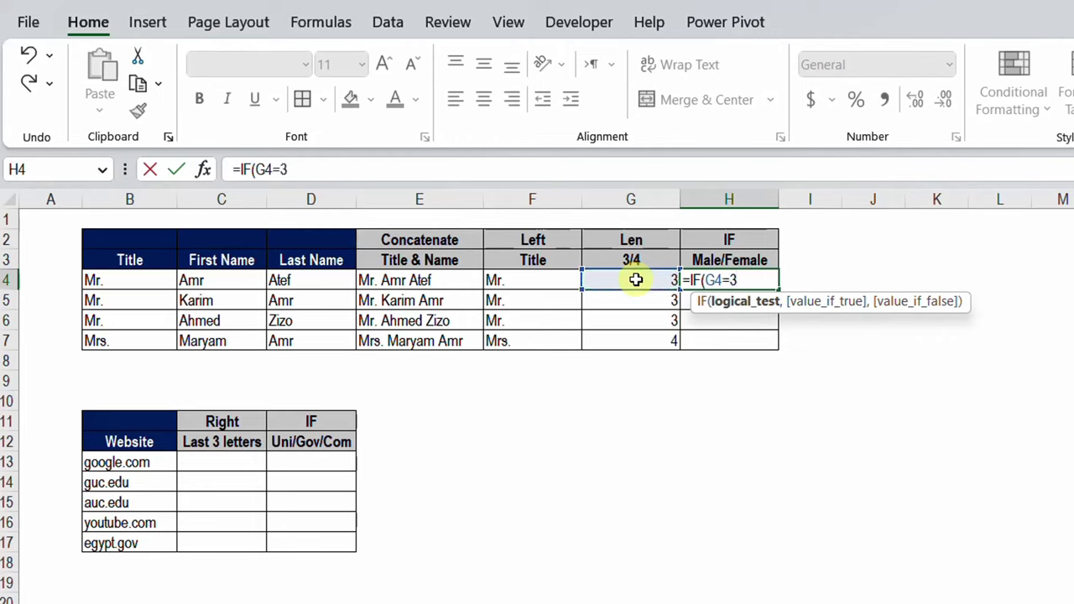
pyautogui.write(',')
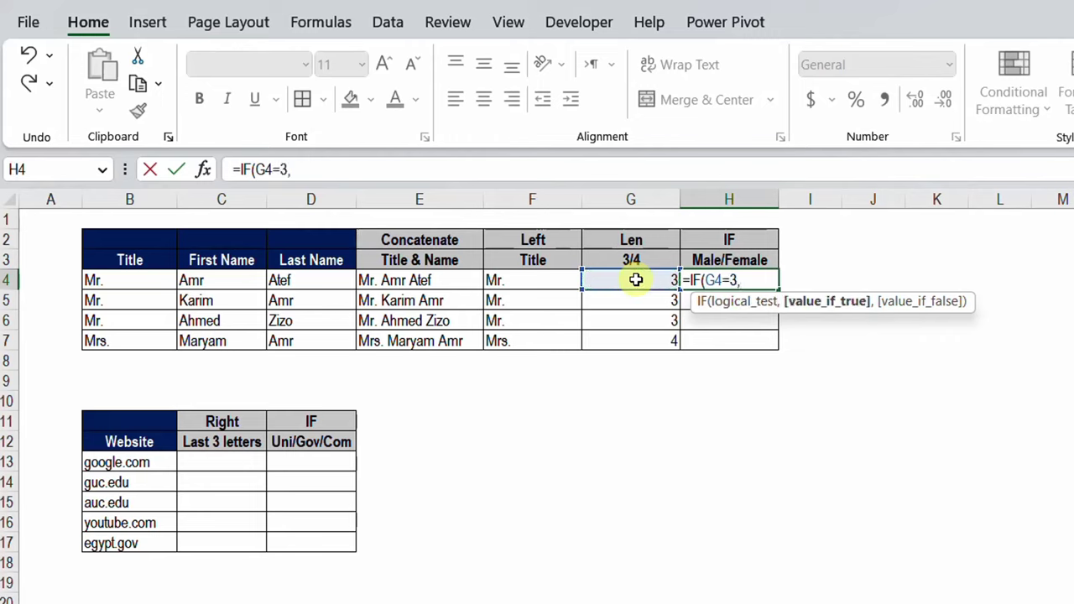
pyautogui.write('"')
pyautogui.write('Mai')
pyautogui.press('BackSpace')
pyautogui.press('BackSpace')
pyautogui.write('al')
pyautogui.press('BackSpace')
pyautogui.press('BackSpace')
pyautogui.write('a')
pyautogui.write('le')
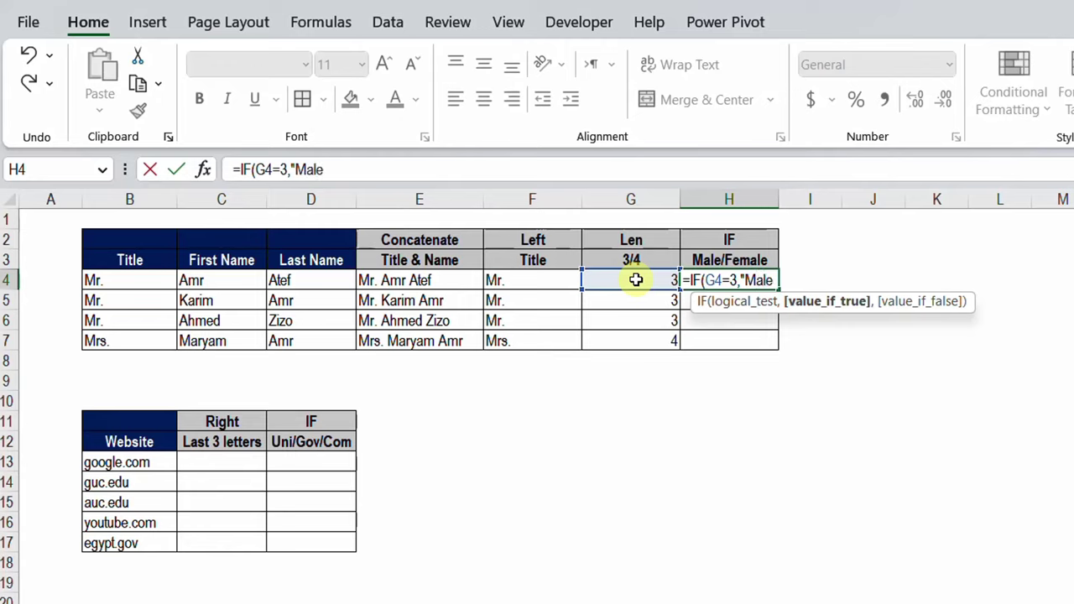
pyautogui.write('"')
pyautogui.write(',')
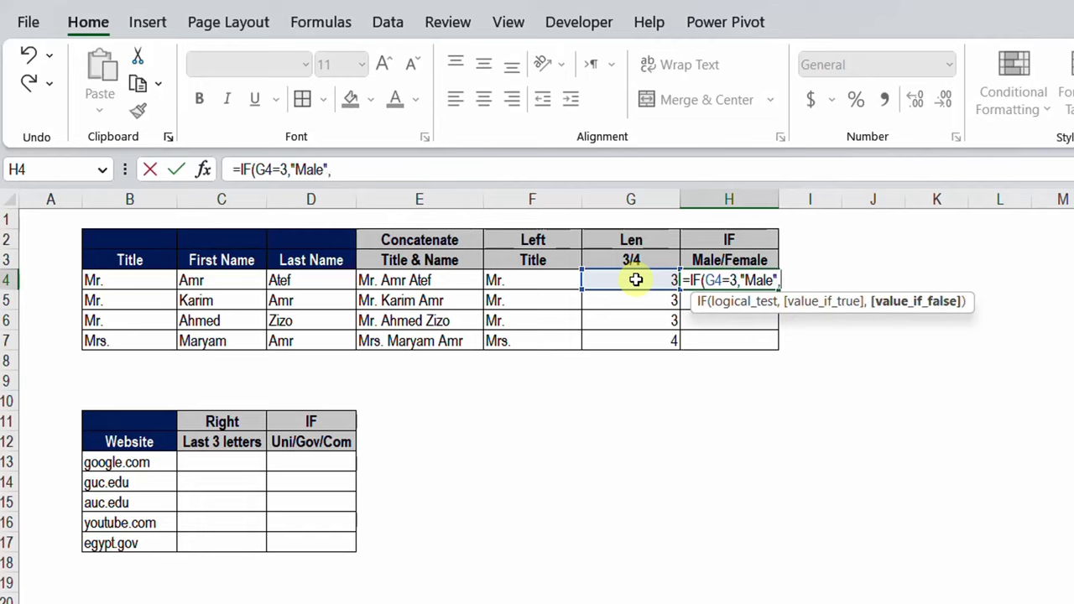
pyautogui.write('"')
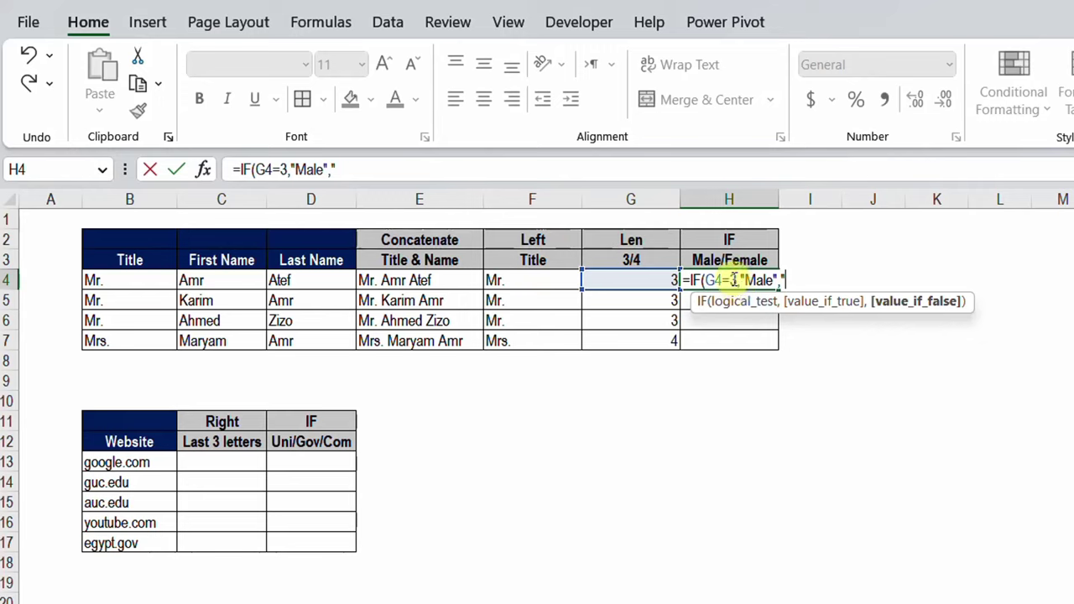
pyautogui.click(735, 282)
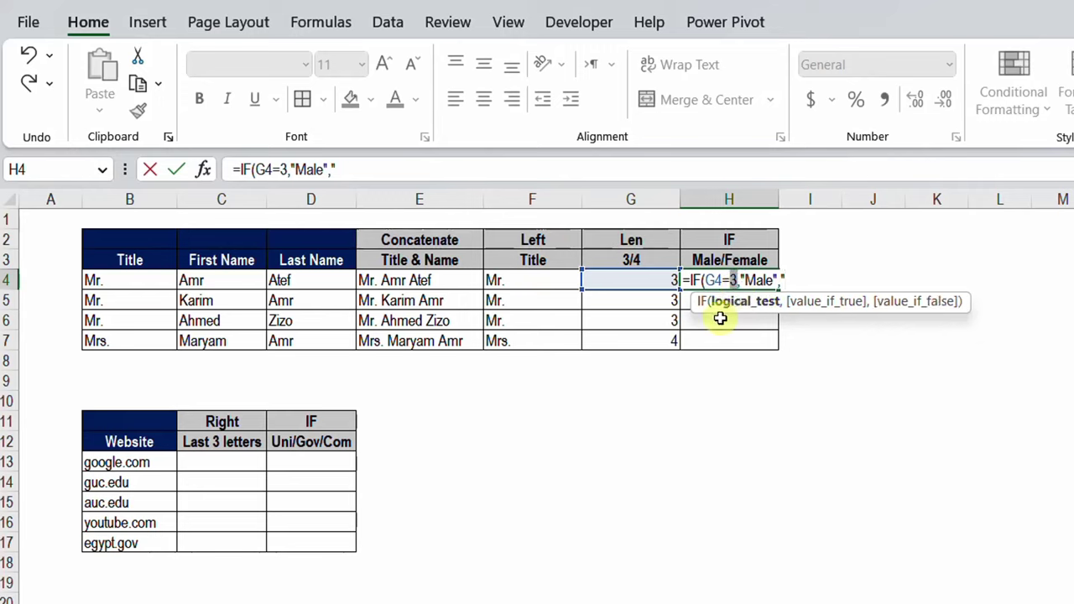
pyautogui.click(779, 279)
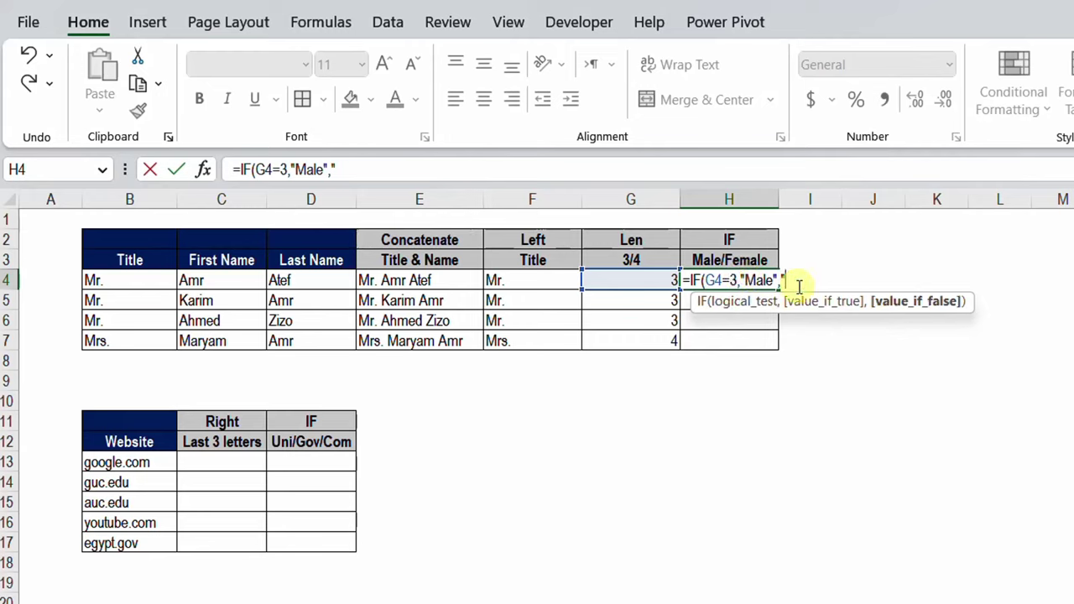
pyautogui.write('Female')
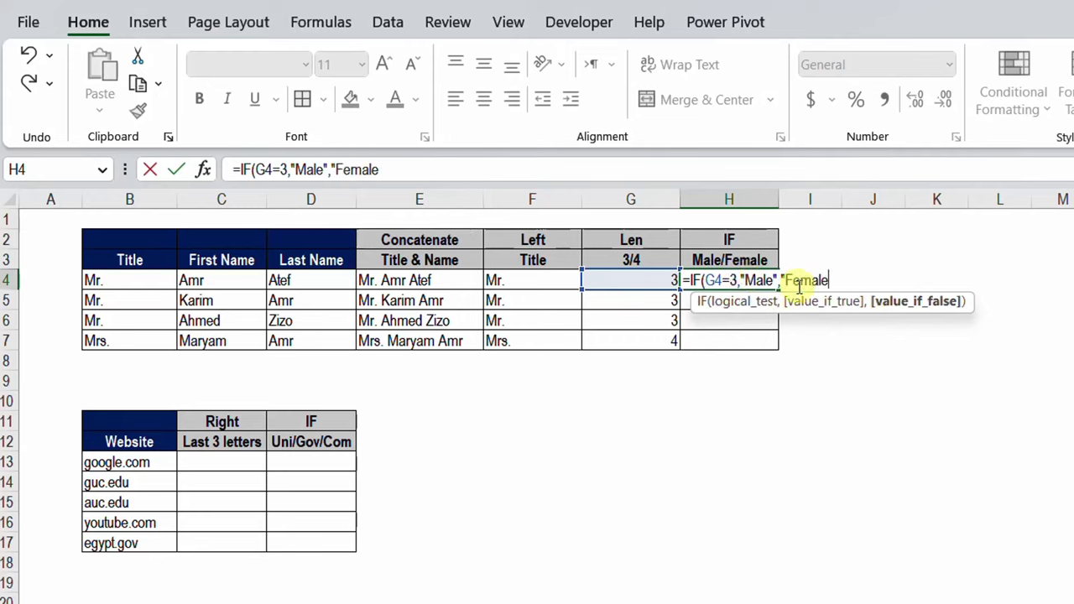
pyautogui.write('")')
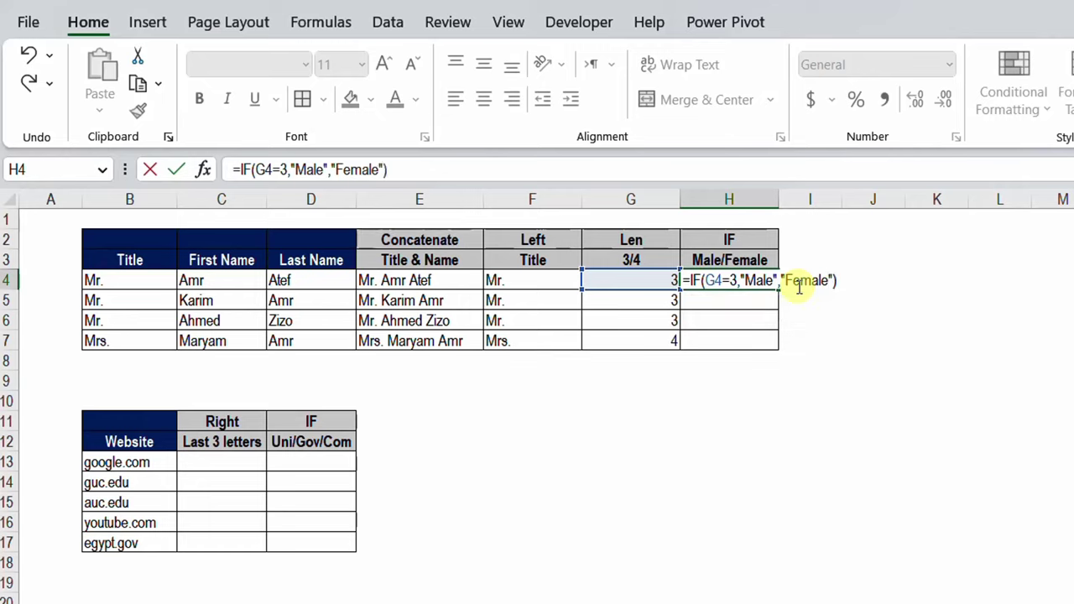
# - Commit the H4 formula and fill it down to H7, giving Male, Male, Male, Female
pyautogui.press('Return')
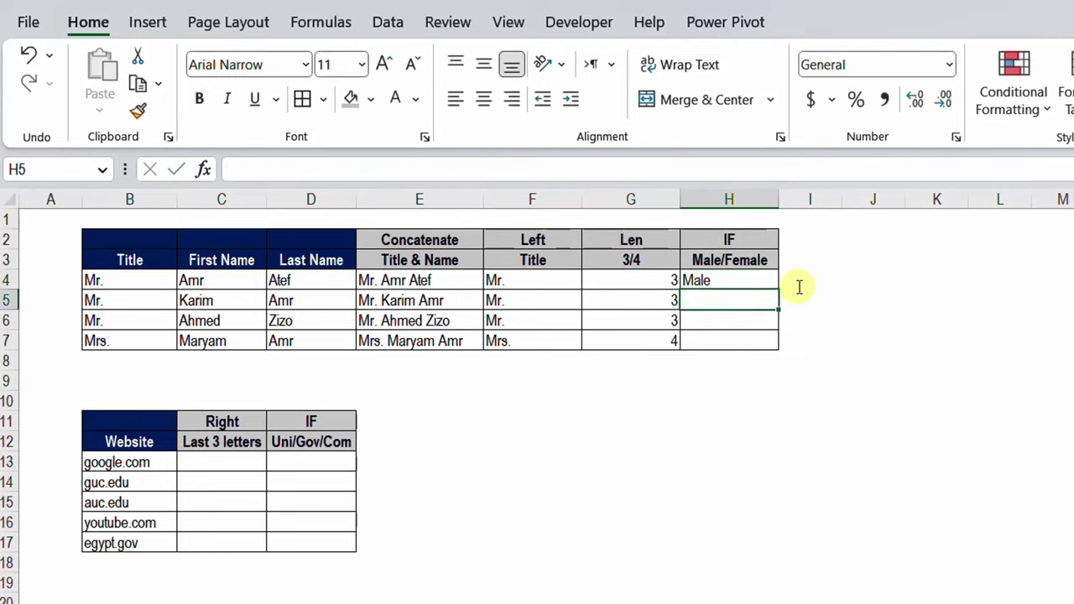
pyautogui.press('Up')
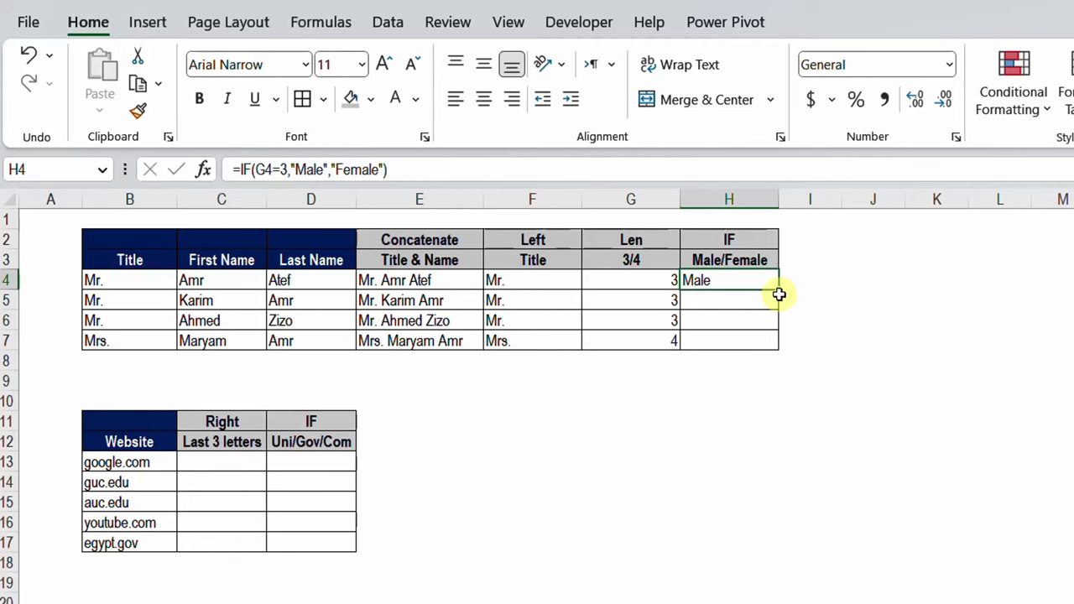
pyautogui.doubleClick(779, 292)
pyautogui.click(755, 340)
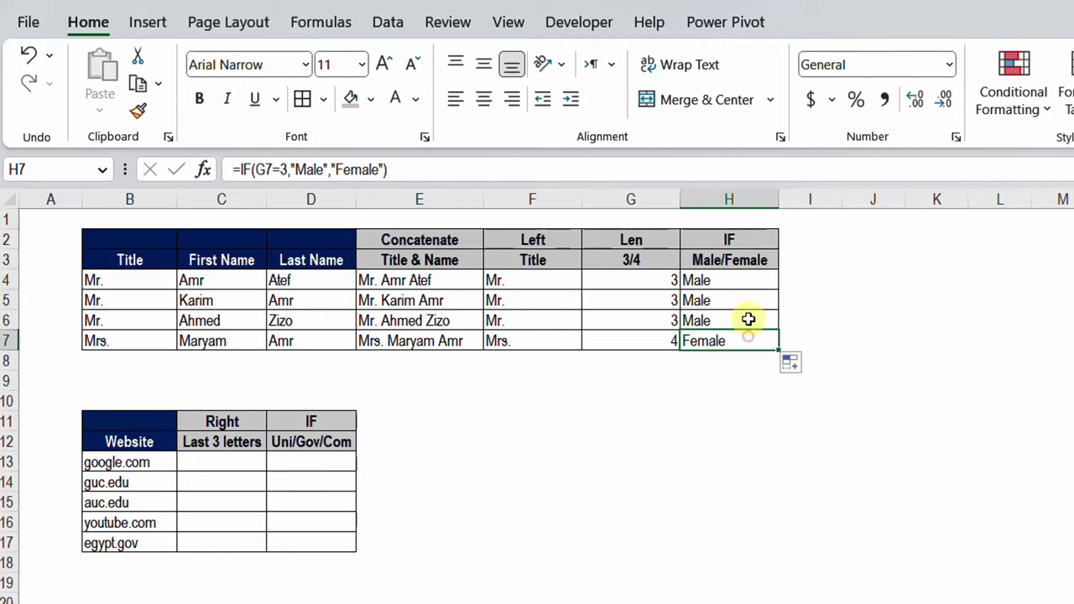
pyautogui.click(747, 286)
pyautogui.moveTo(748, 285); pyautogui.dragTo(755, 335)
pyautogui.click(756, 339)
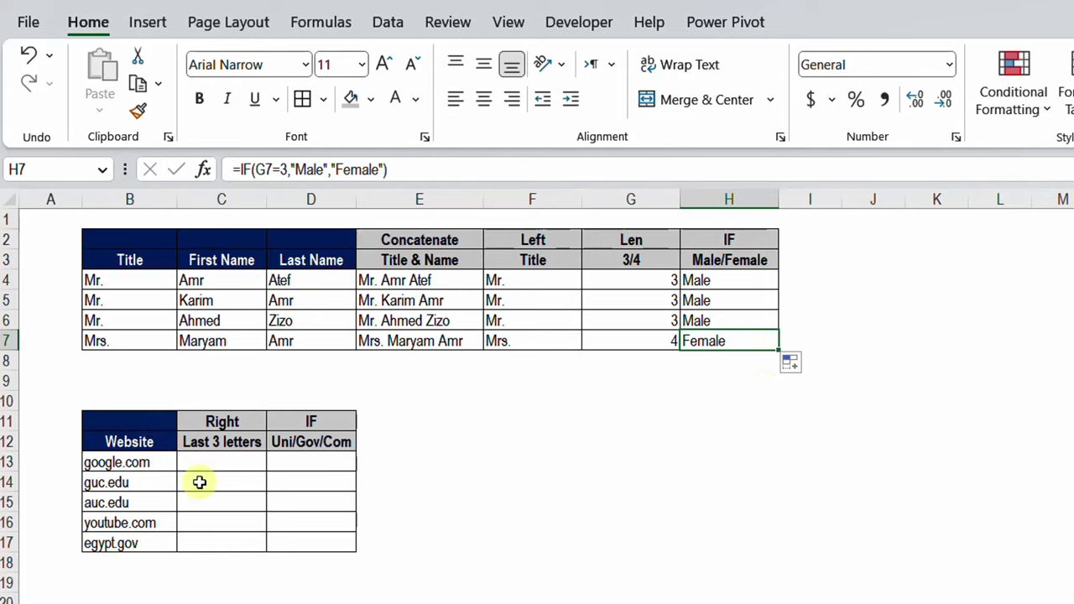
# - Review the website names google.com, guc.edu and auc.edu, then select the Last 3 letters cell C13
pyautogui.moveTo(151, 461); pyautogui.dragTo(149, 530)
pyautogui.click(134, 462)
pyautogui.click(137, 481)
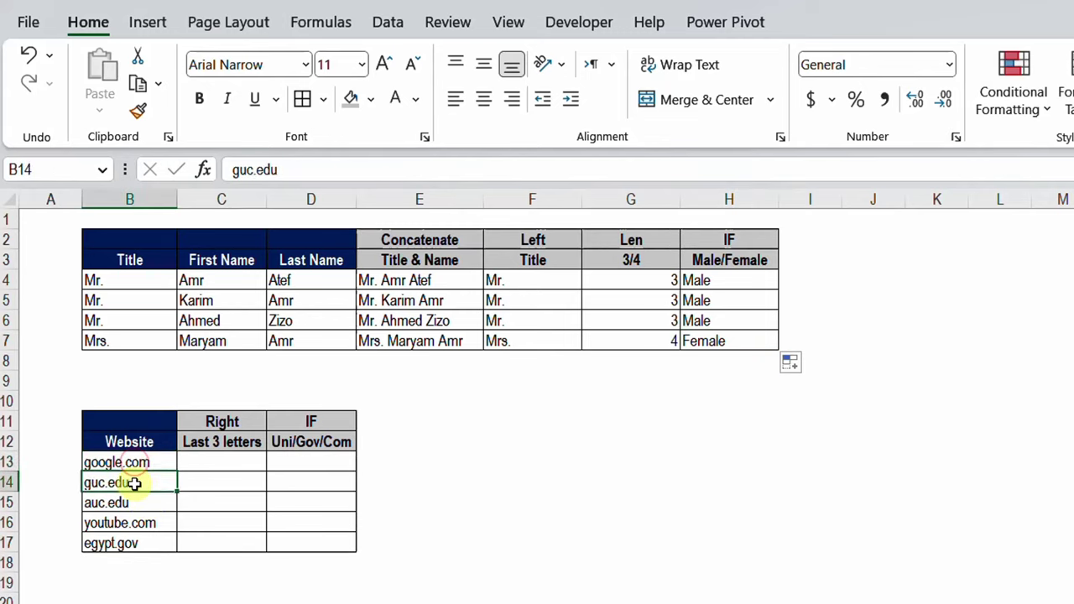
pyautogui.click(147, 501)
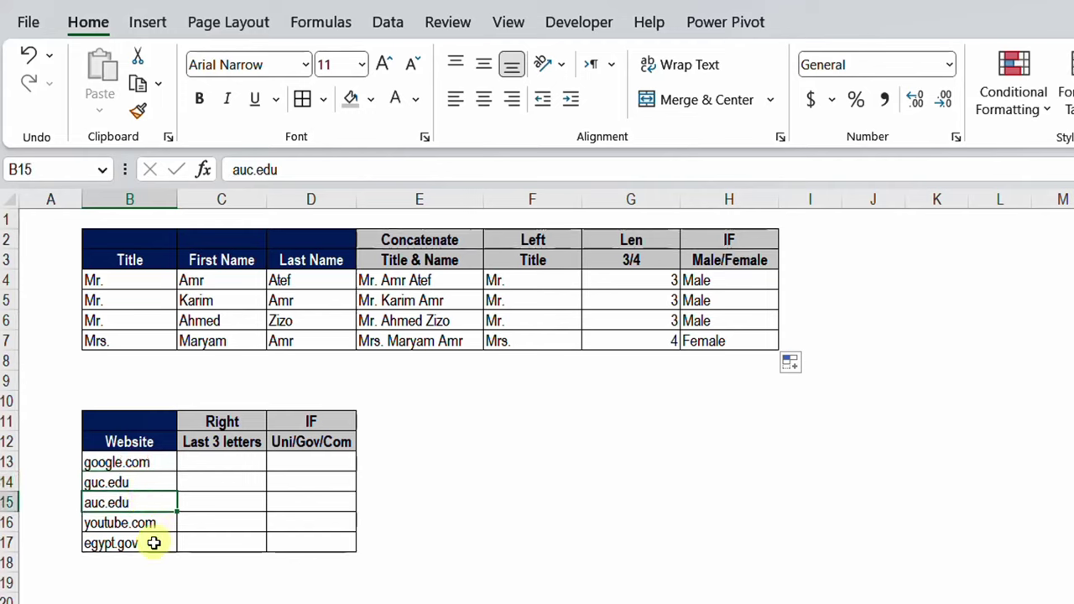
pyautogui.click(215, 467)
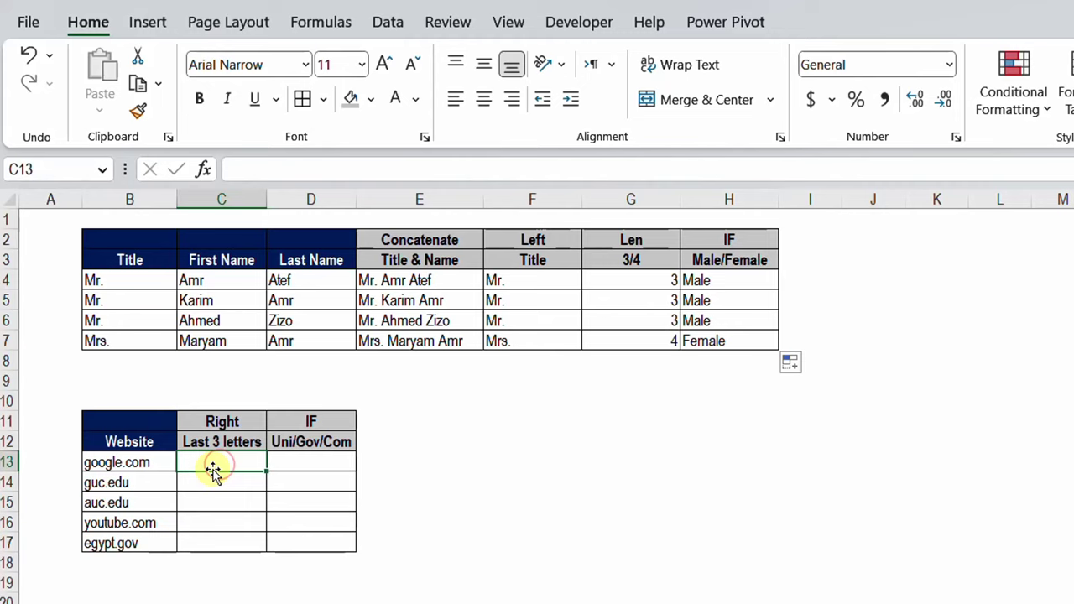
# - Enter =RIGHT(B13,3) in C13 to extract com from google.com
pyautogui.write('=ri')
pyautogui.press('Tab')
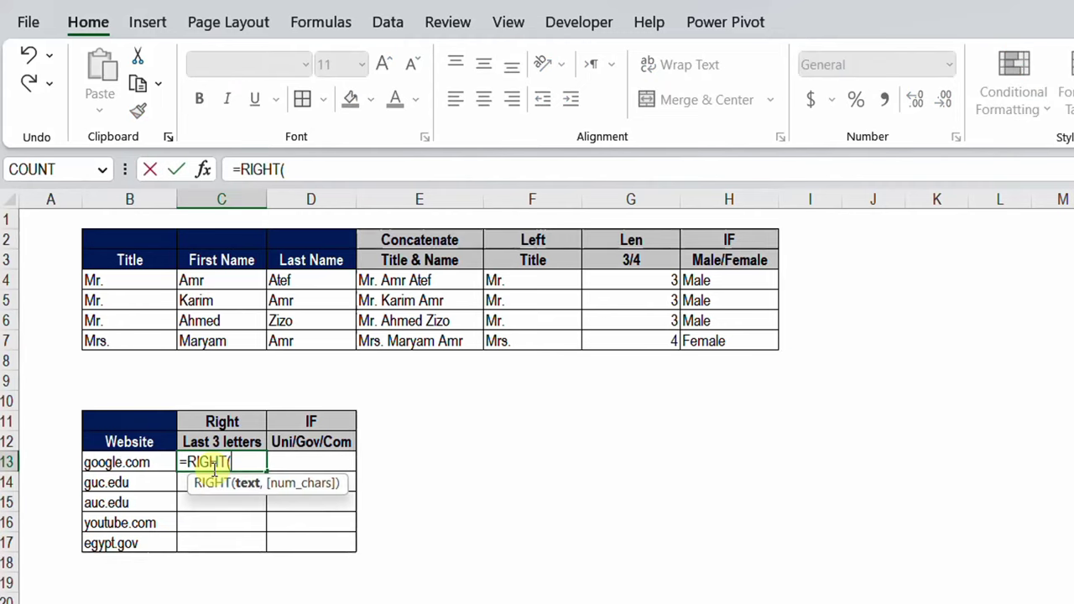
pyautogui.click(141, 463)
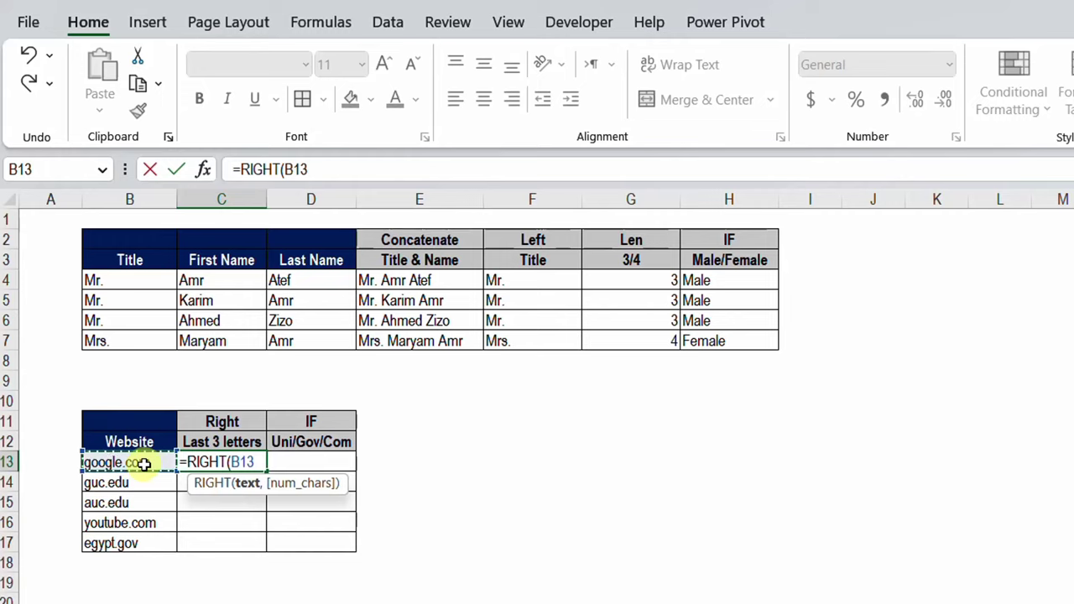
pyautogui.write(',')
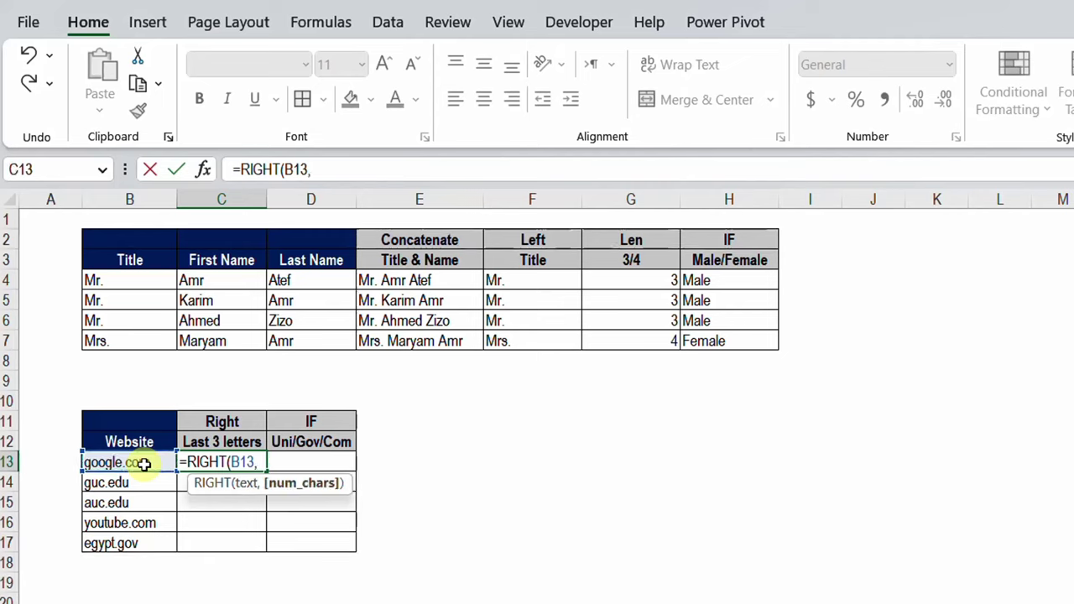
pyautogui.write('3)')
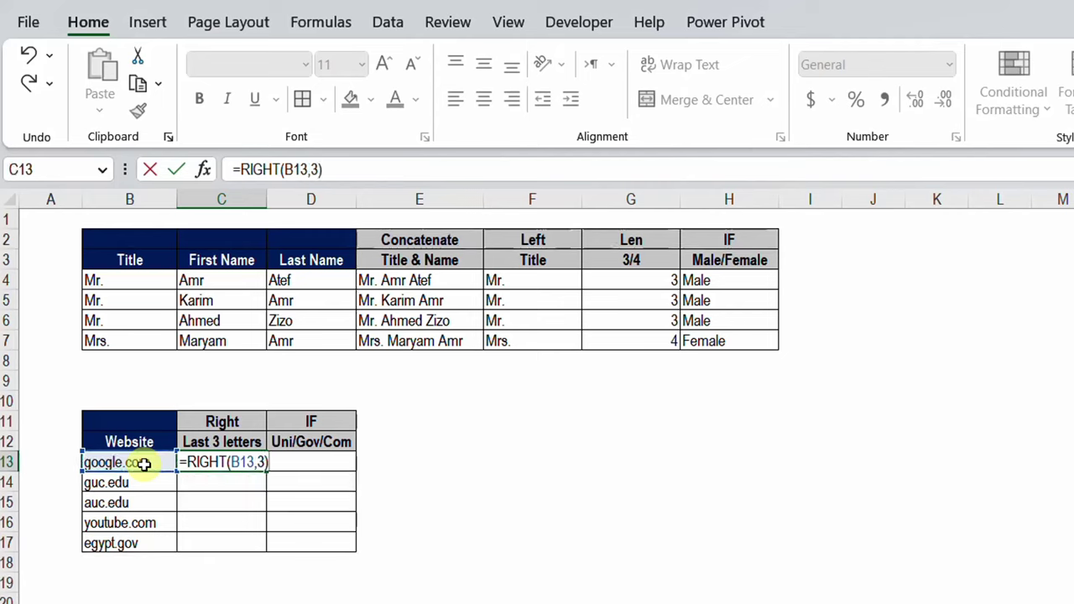
pyautogui.press('Return')
pyautogui.click(250, 462)
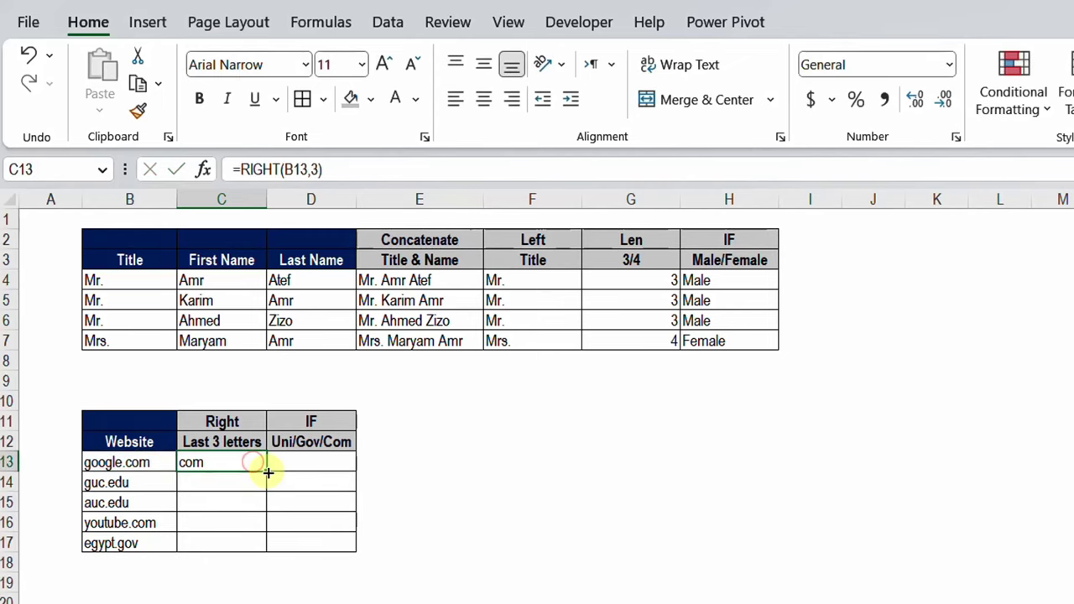
pyautogui.doubleClick(266, 471)
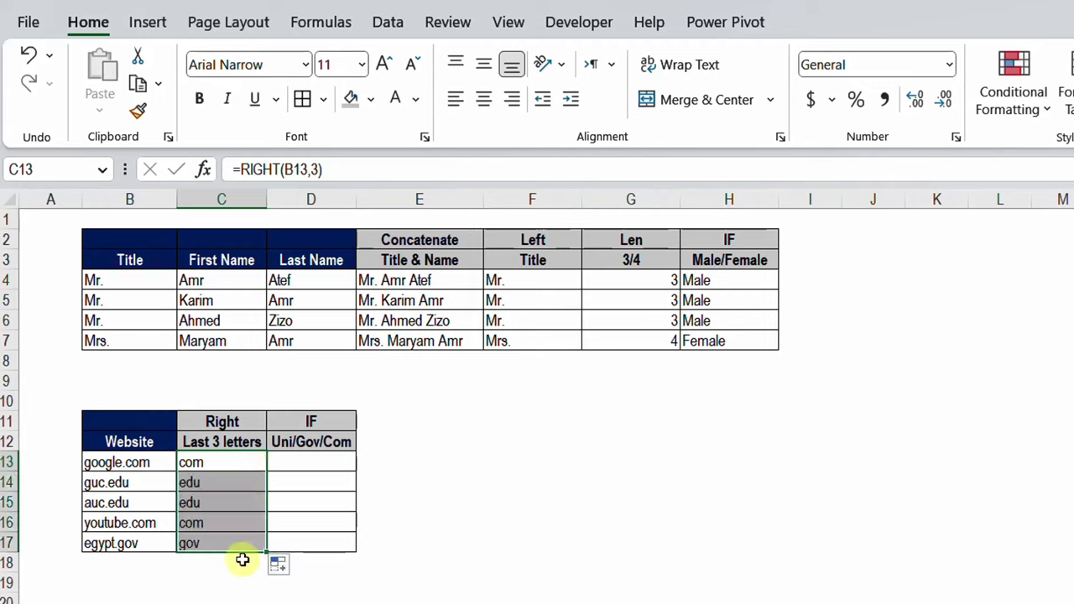
pyautogui.click(243, 480)
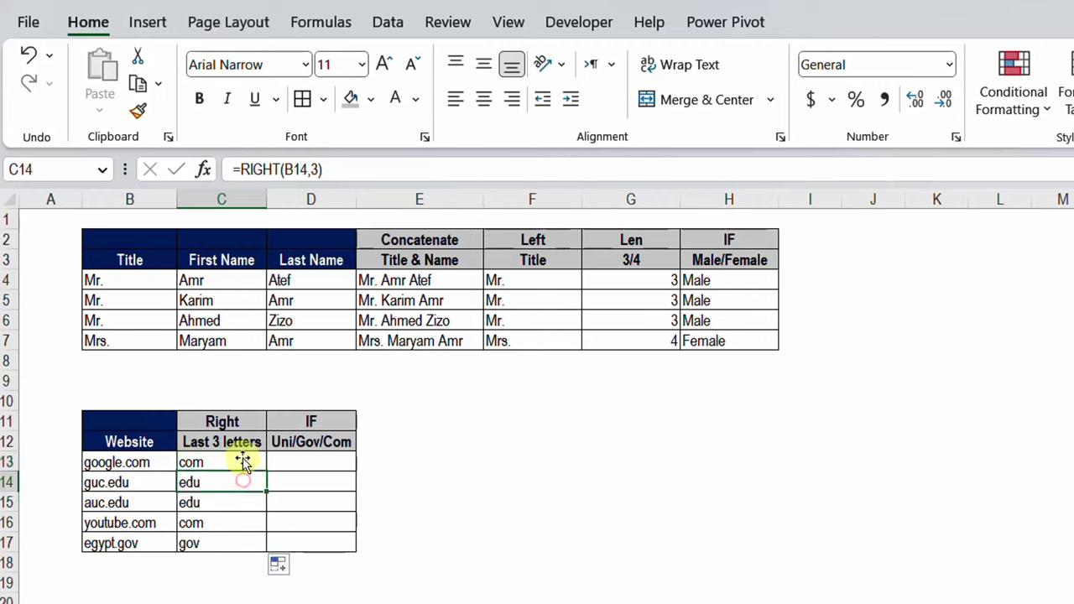
pyautogui.click(234, 506)
pyautogui.click(235, 518)
pyautogui.click(240, 544)
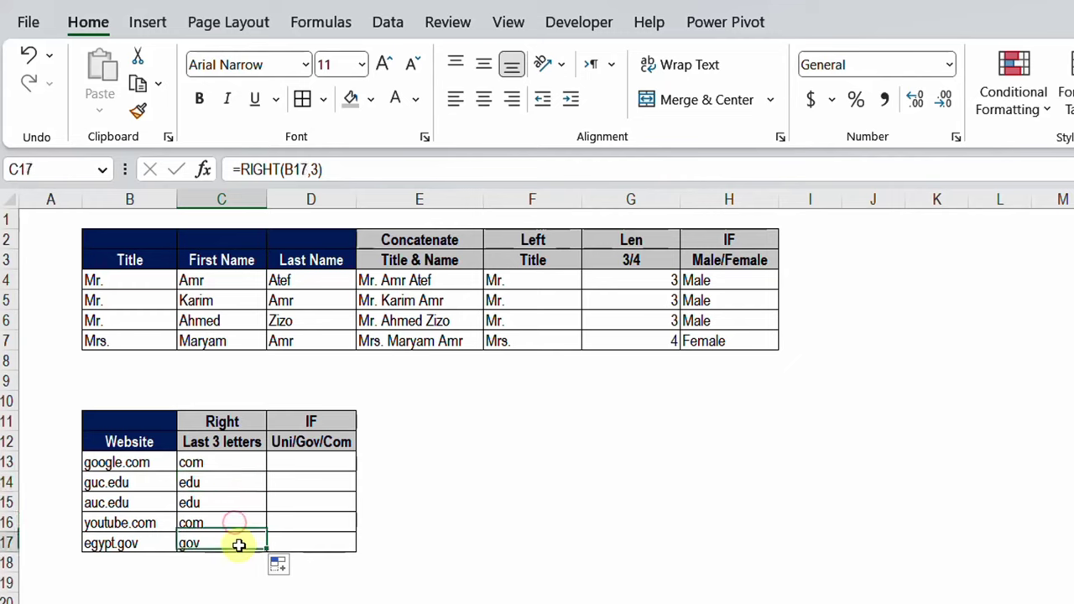
pyautogui.click(318, 465)
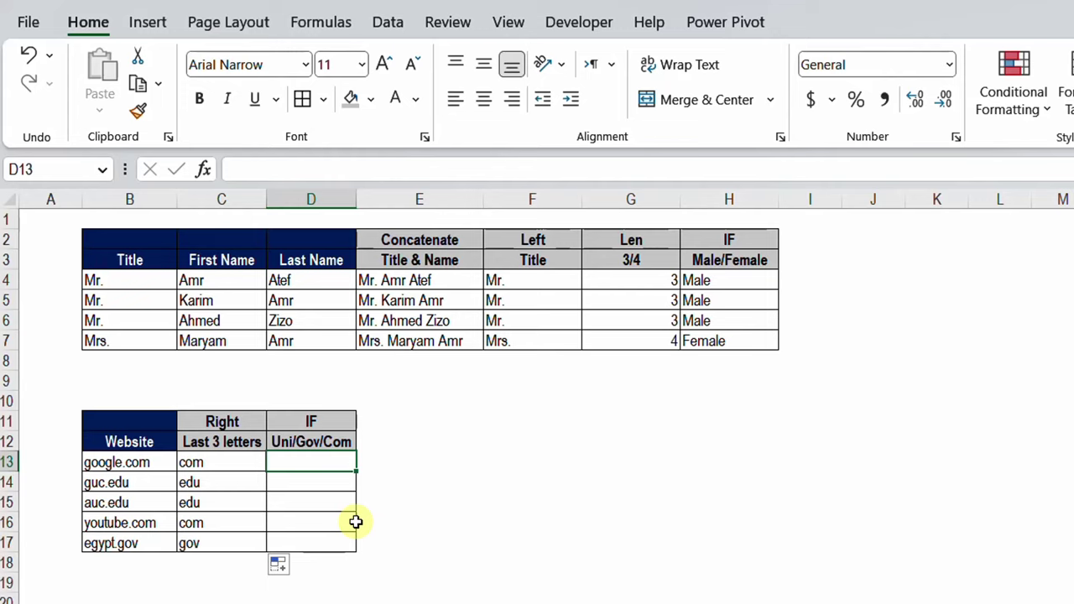
pyautogui.click(223, 466)
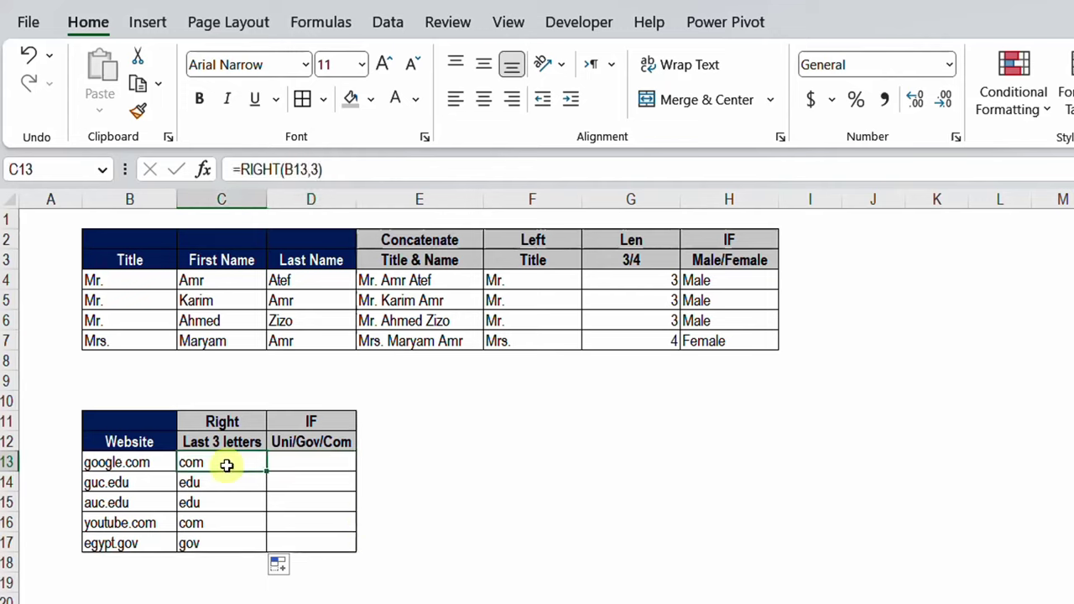
pyautogui.click(227, 479)
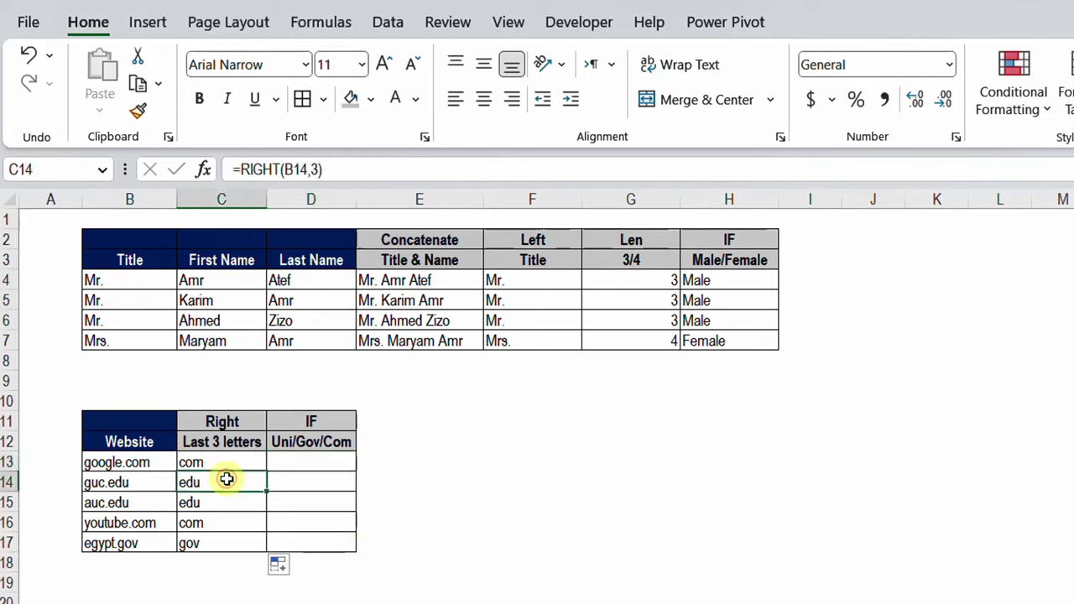
pyautogui.click(230, 541)
pyautogui.click(313, 453)
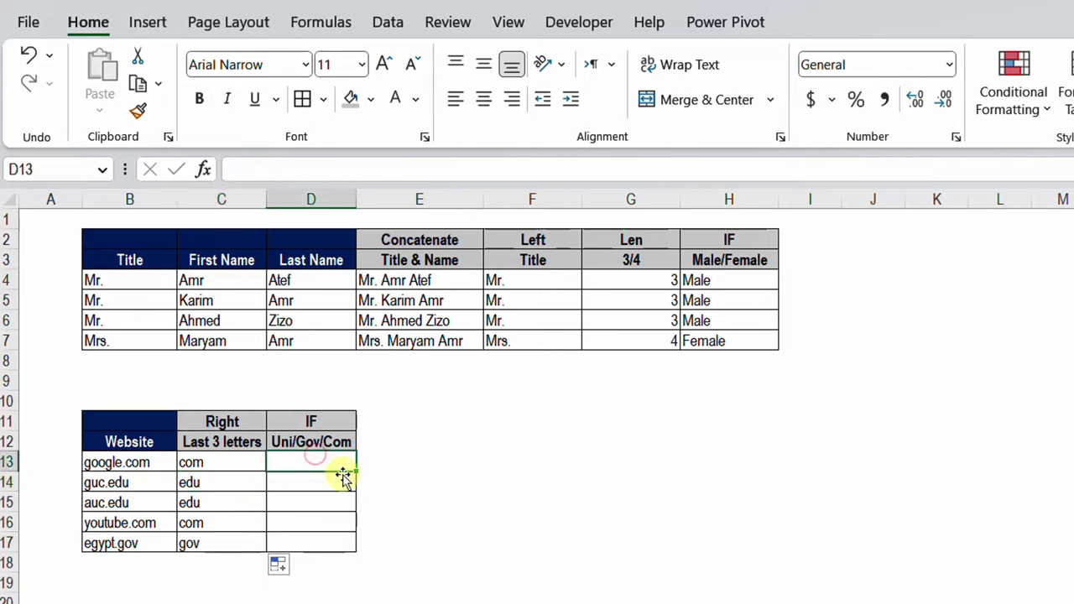
# - Begin D13's formula with =IF(C13="com", testing C13's last three letters
pyautogui.write('=k')
pyautogui.press('BackSpace')
pyautogui.write('if')
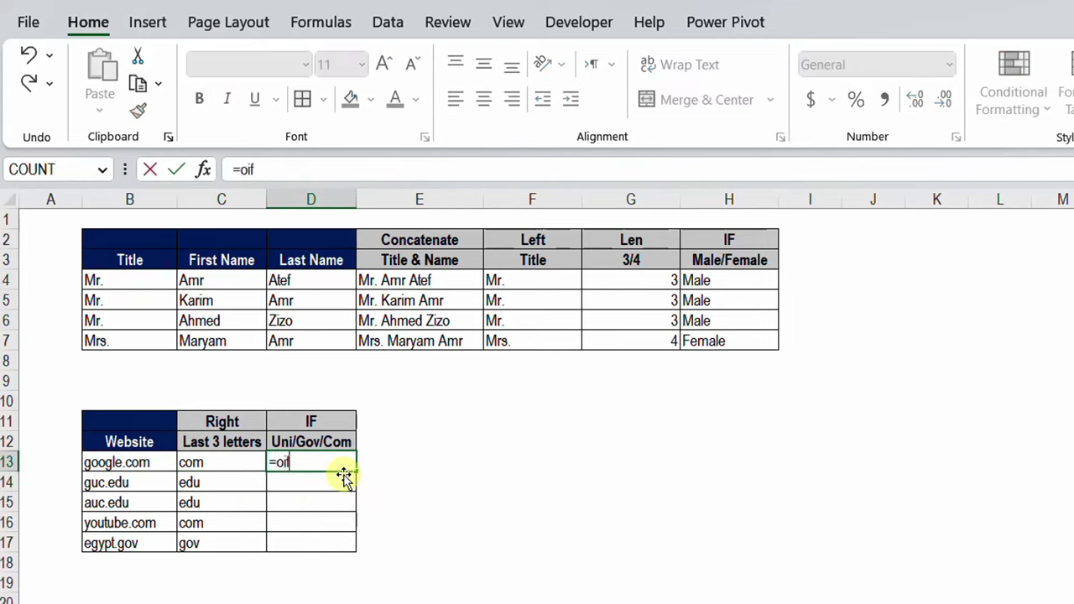
pyautogui.write('(')
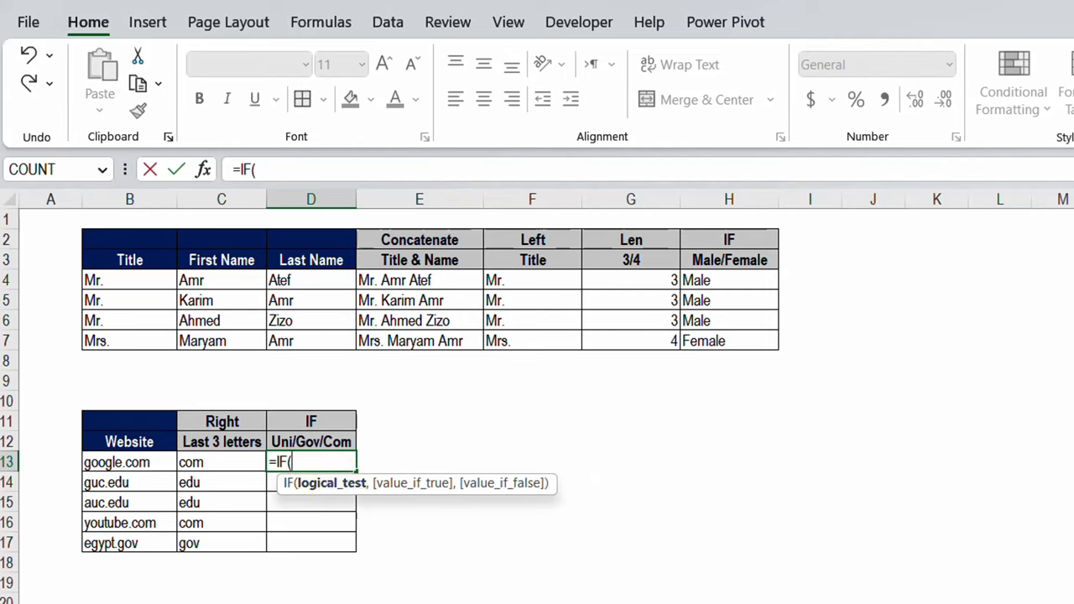
pyautogui.click(223, 462)
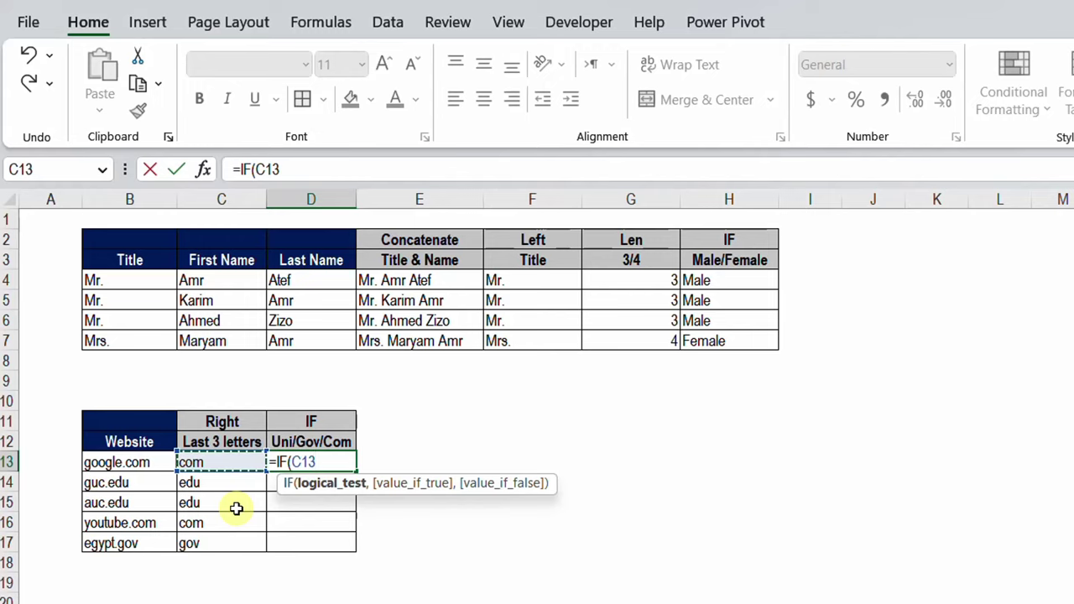
pyautogui.write('="Co')
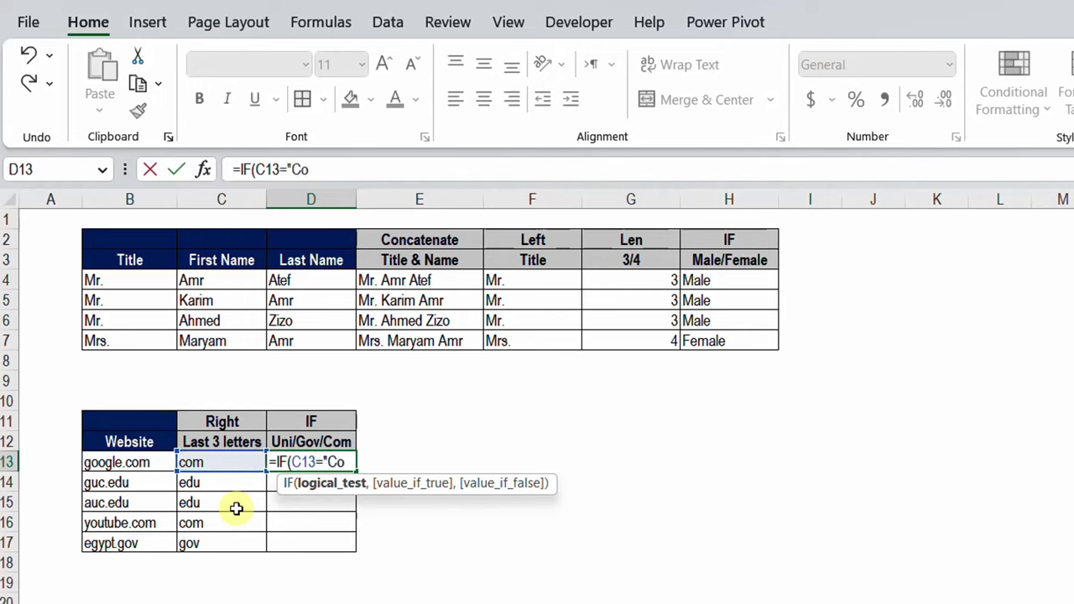
pyautogui.press('BackSpace')
pyautogui.press('BackSpace')
pyautogui.write('cp')
pyautogui.press('BackSpace')
pyautogui.write('om')
pyautogui.write('"')
pyautogui.write(',')
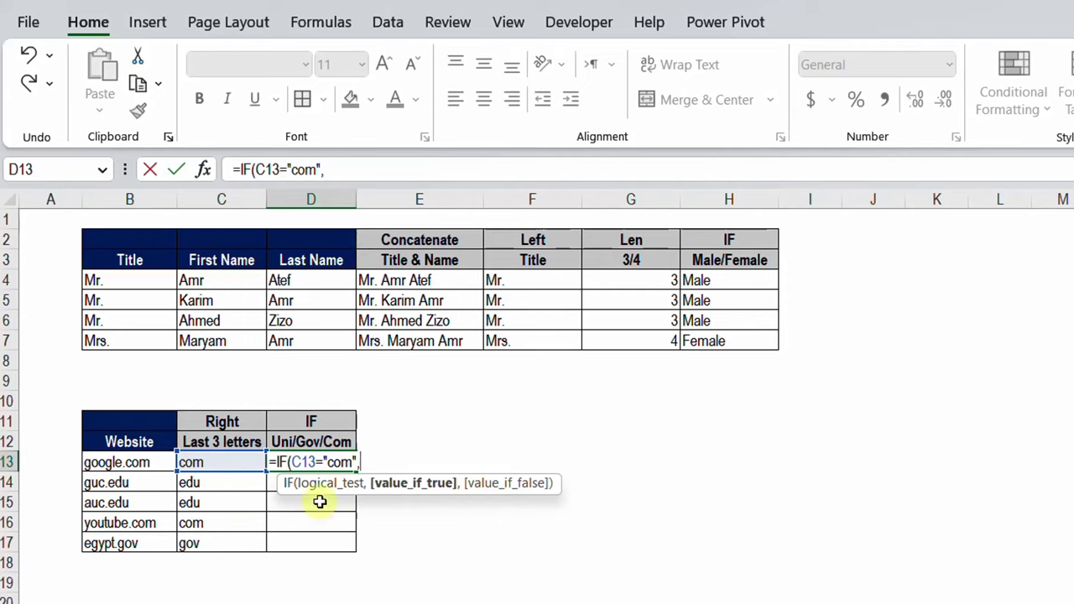
# - Add "Commercial Website" as the true value and start a nested IF
pyautogui.click(327, 485)
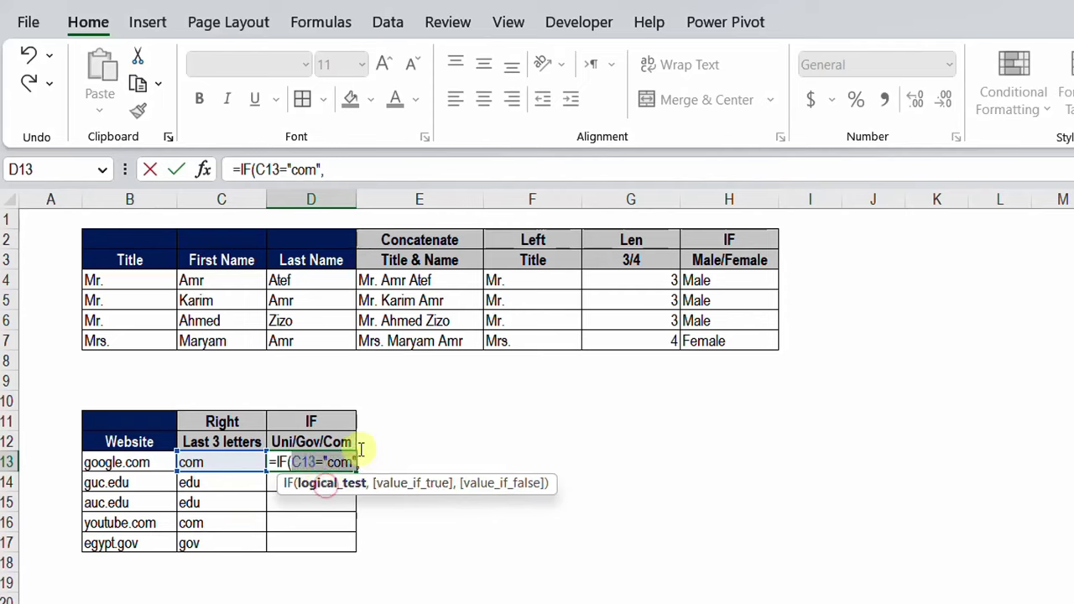
pyautogui.click(392, 487)
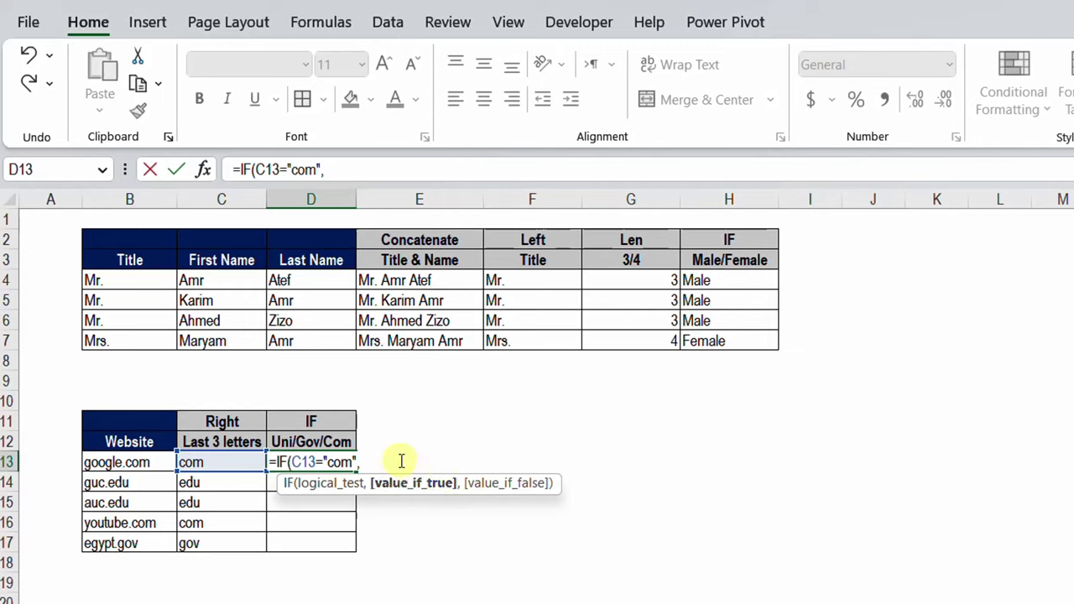
pyautogui.write('"Comm')
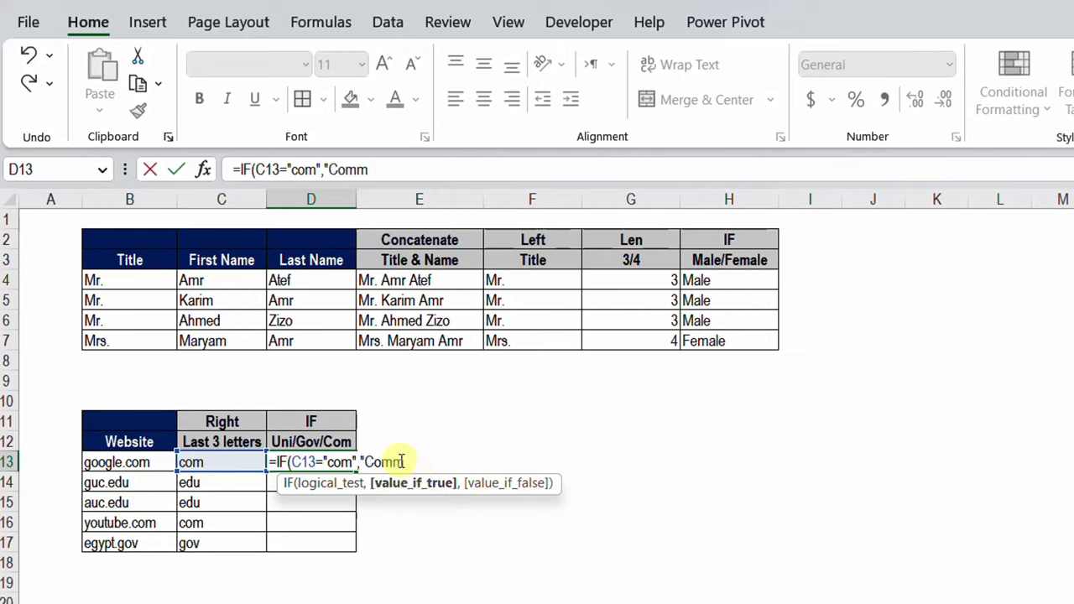
pyautogui.write('ercial Website",')
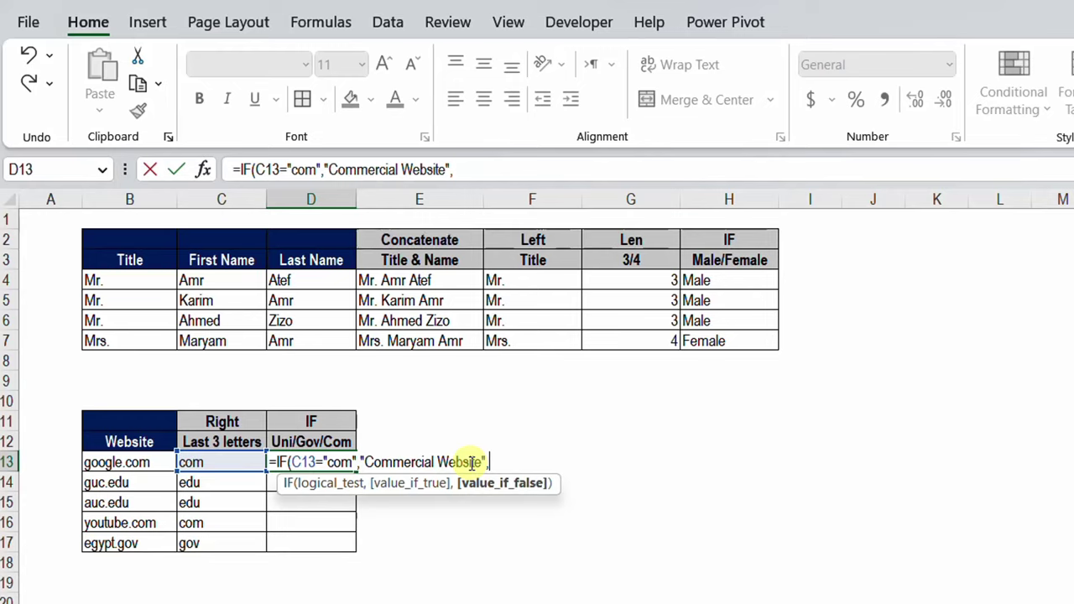
pyautogui.write('IF(')
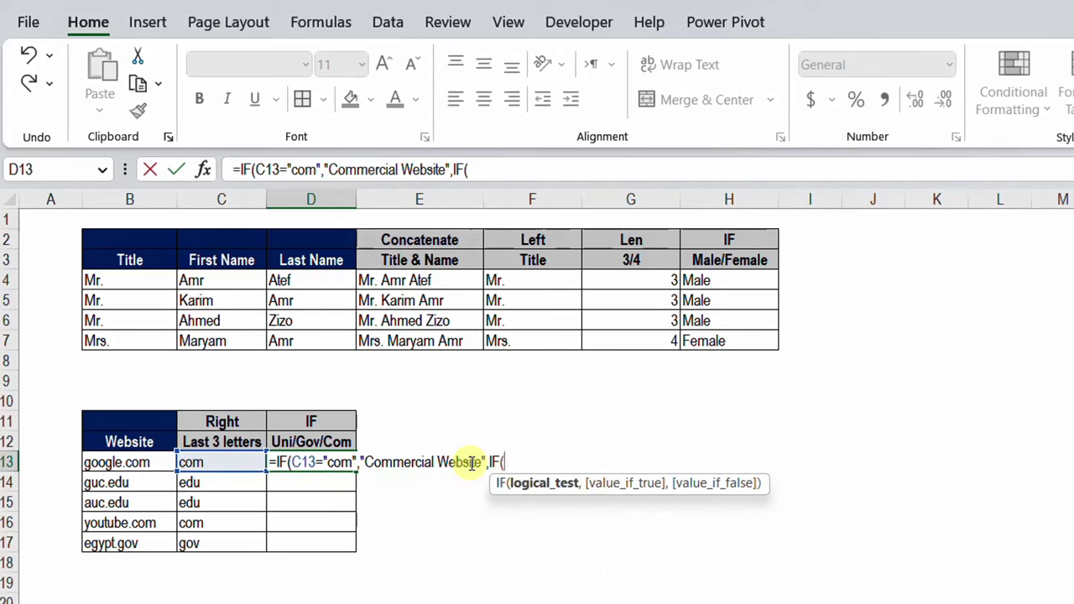
# - Finish the nested IF with C13="edu" giving "University", otherwise "Government", and widen column D
pyautogui.click(209, 460)
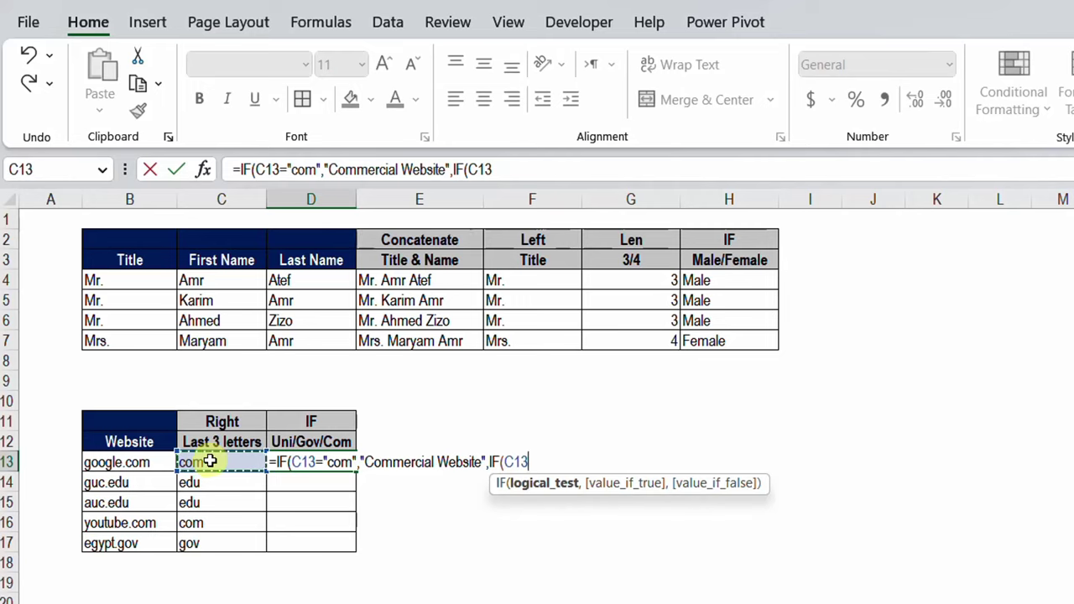
pyautogui.write('="')
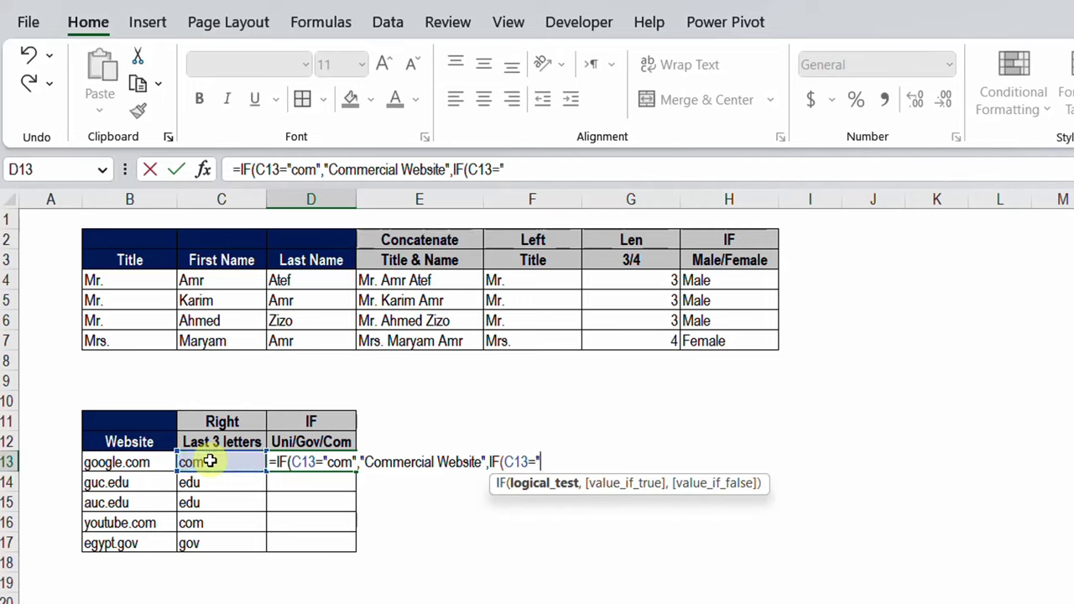
pyautogui.write('edu"')
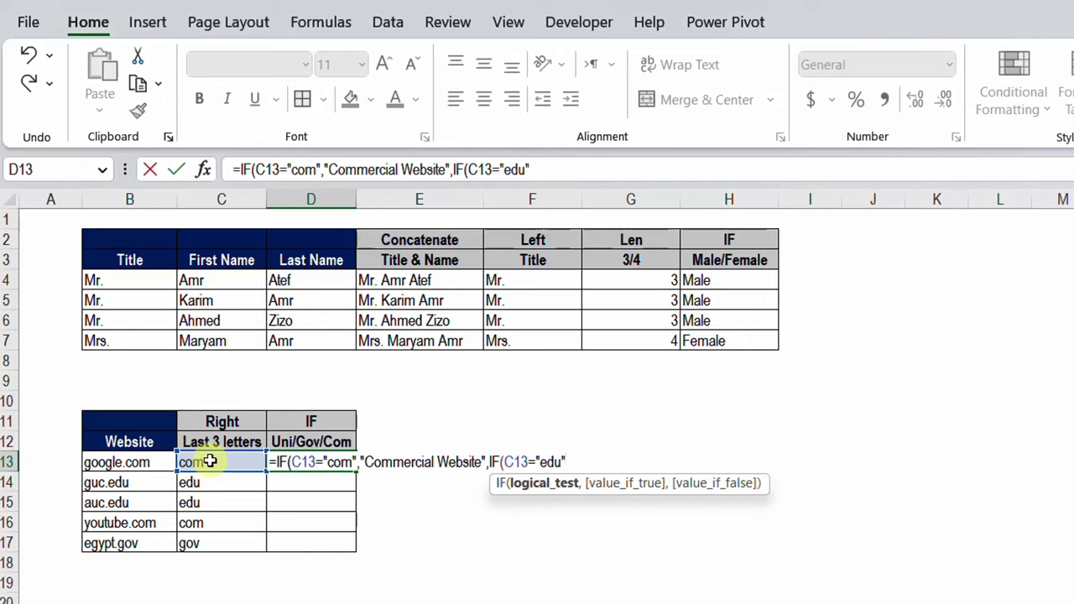
pyautogui.write(',"')
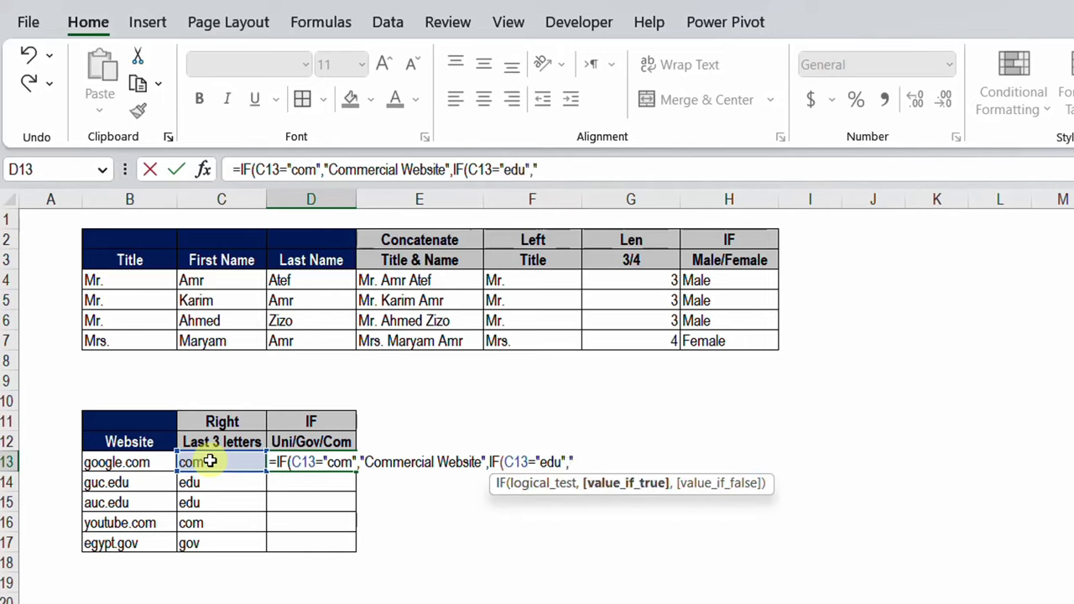
pyautogui.write('Unit')
pyautogui.press('BackSpace')
pyautogui.write('versity"')
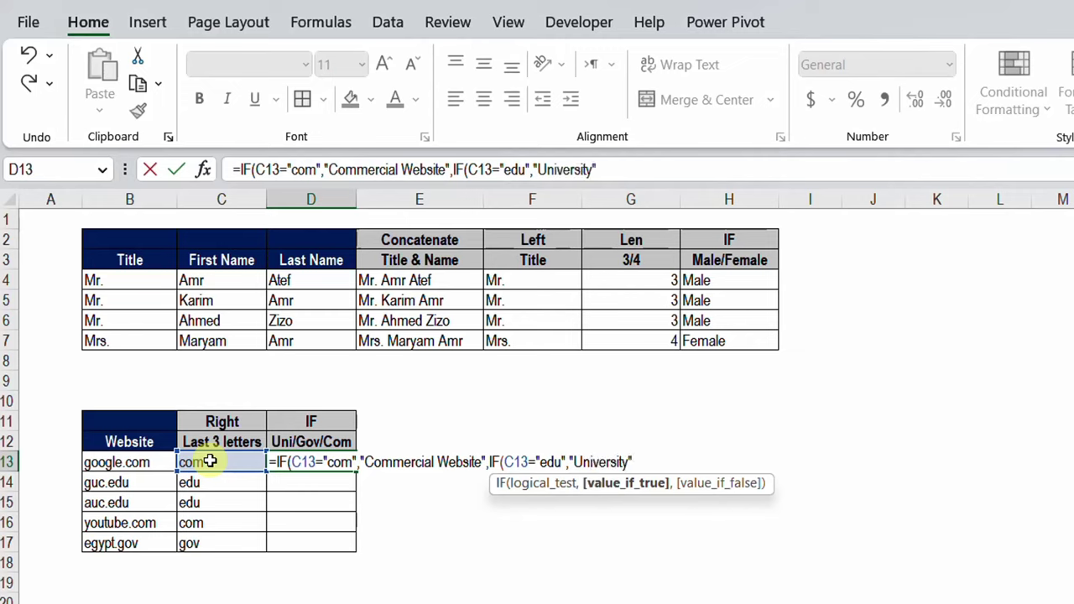
pyautogui.write(',')
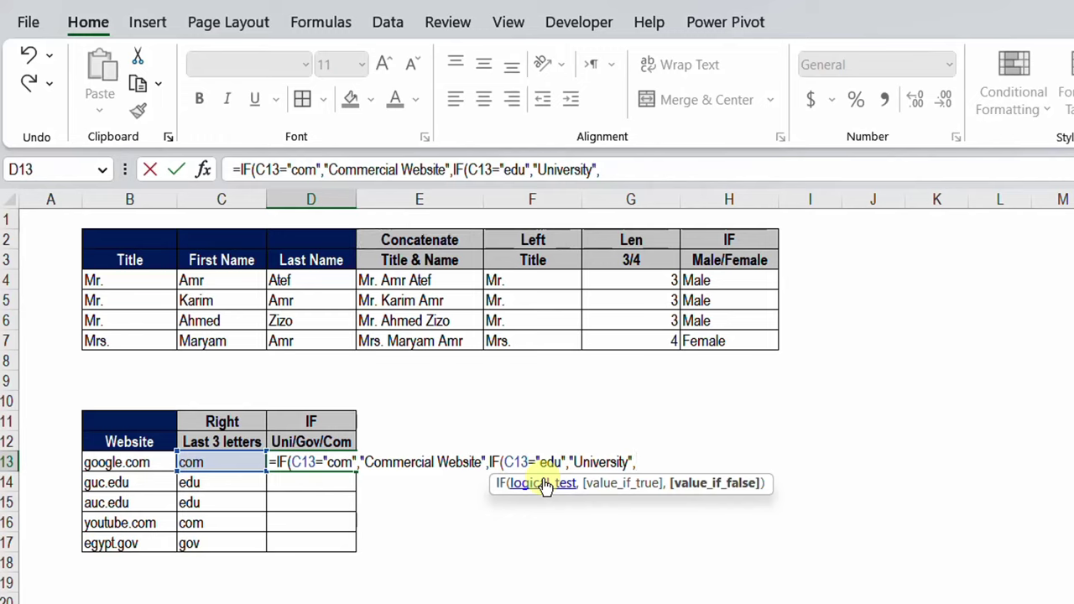
pyautogui.write('"Co')
pyautogui.write('ver')
pyautogui.write('nment')
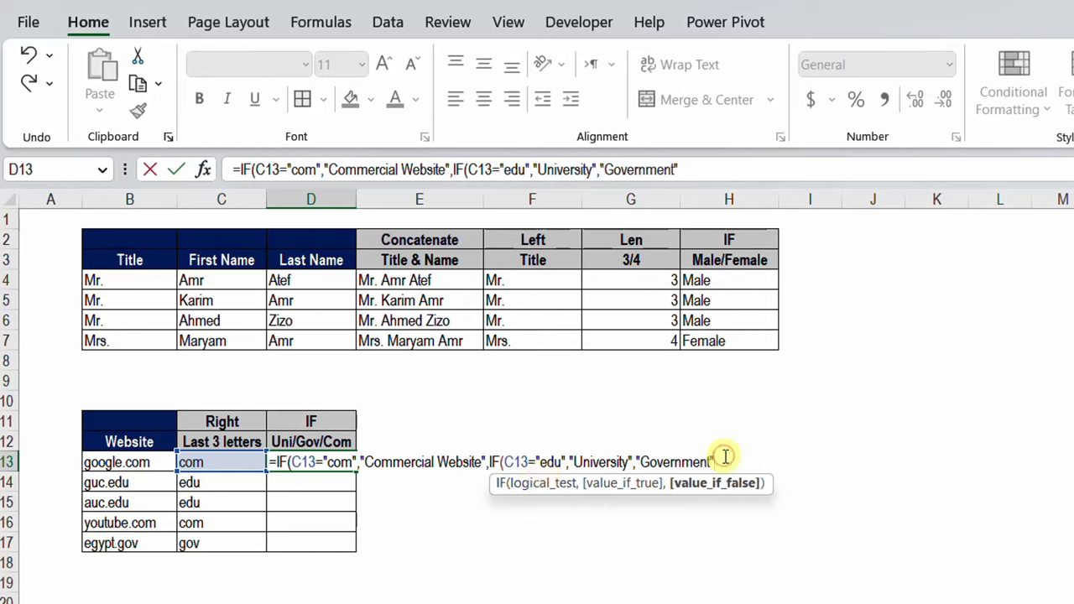
pyautogui.write(')')
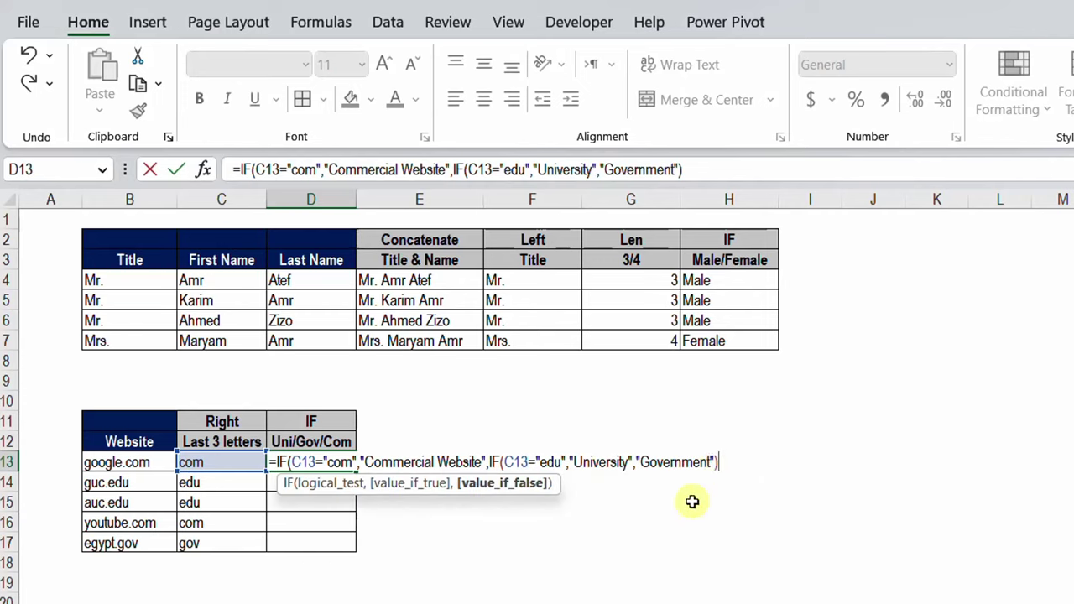
pyautogui.write(')')
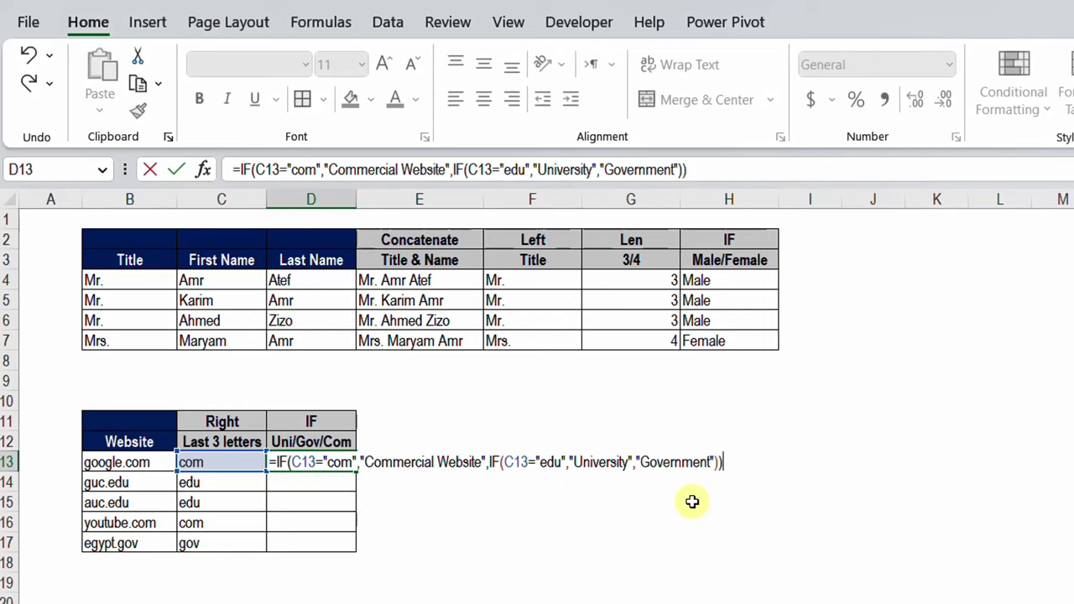
pyautogui.press('Return')
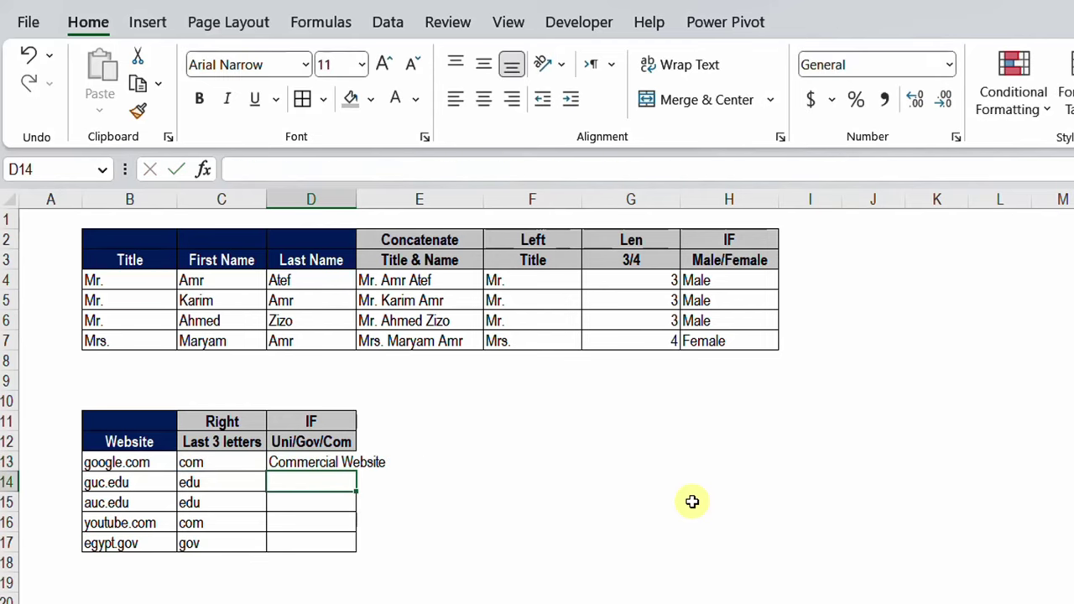
pyautogui.moveTo(366, 199); pyautogui.dragTo(409, 199)
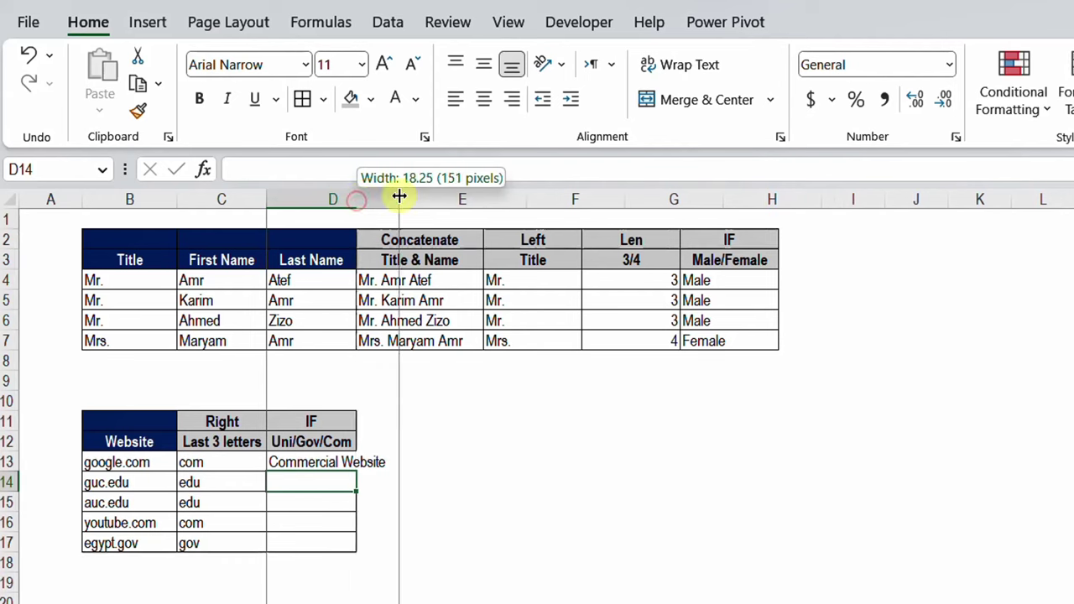
pyautogui.click(359, 469)
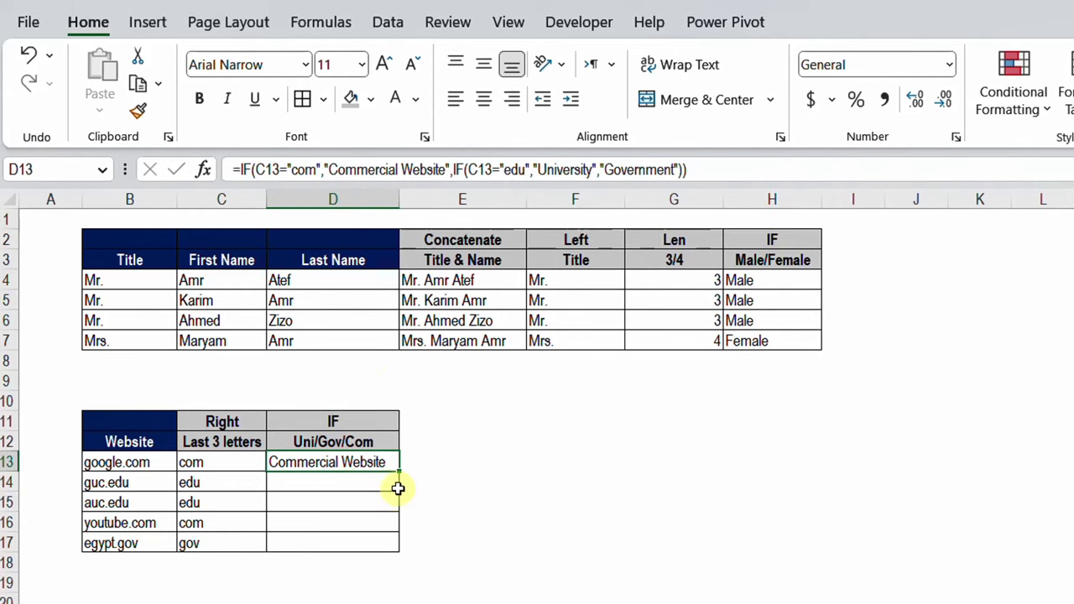
# - Fill D13's formula down to D17 and check the results for guc.edu, auc.edu, youtube.com and egypt.gov
pyautogui.doubleClick(399, 472)
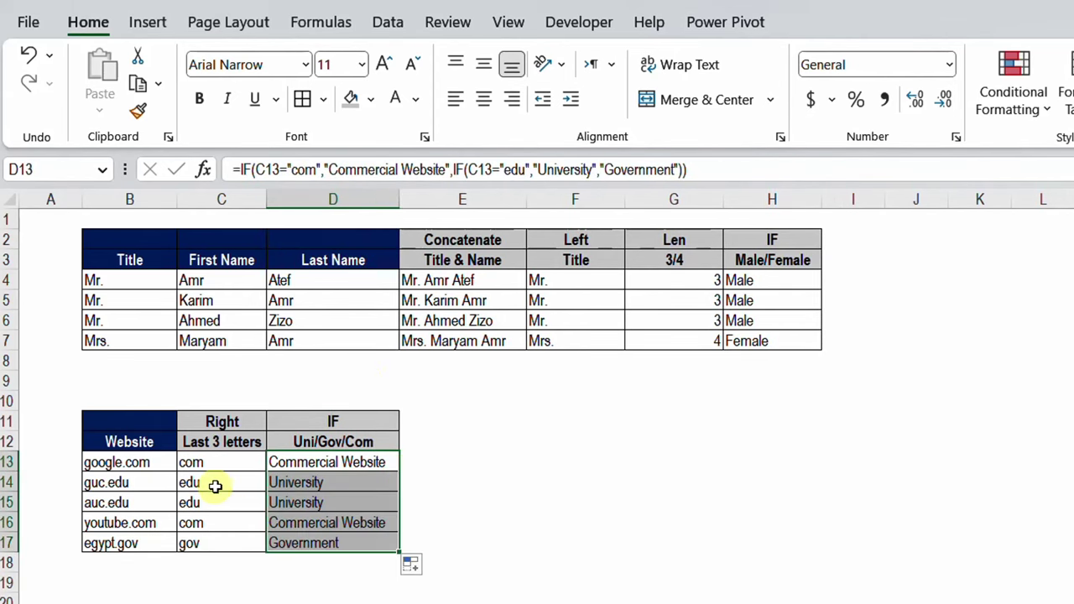
pyautogui.click(276, 483)
pyautogui.click(304, 501)
pyautogui.click(217, 524)
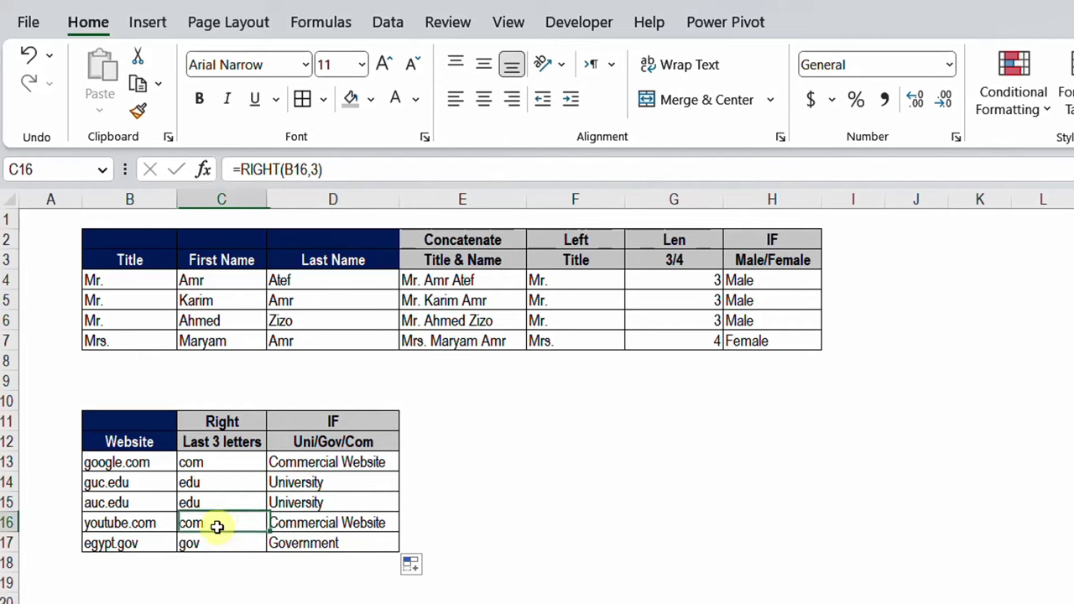
pyautogui.click(304, 522)
pyautogui.click(235, 543)
pyautogui.click(304, 543)
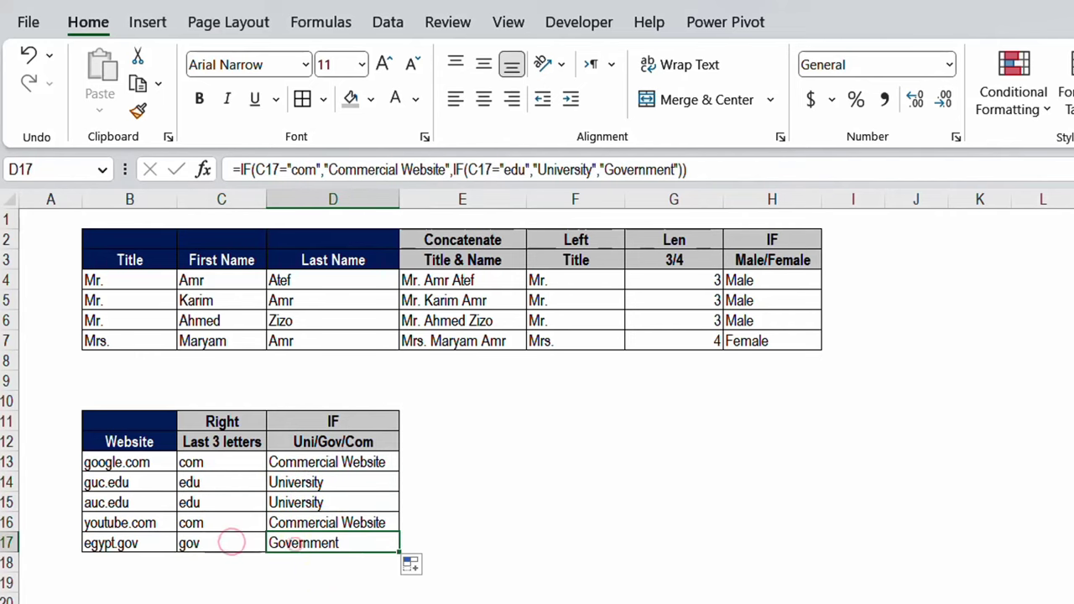
pyautogui.click(332, 603)
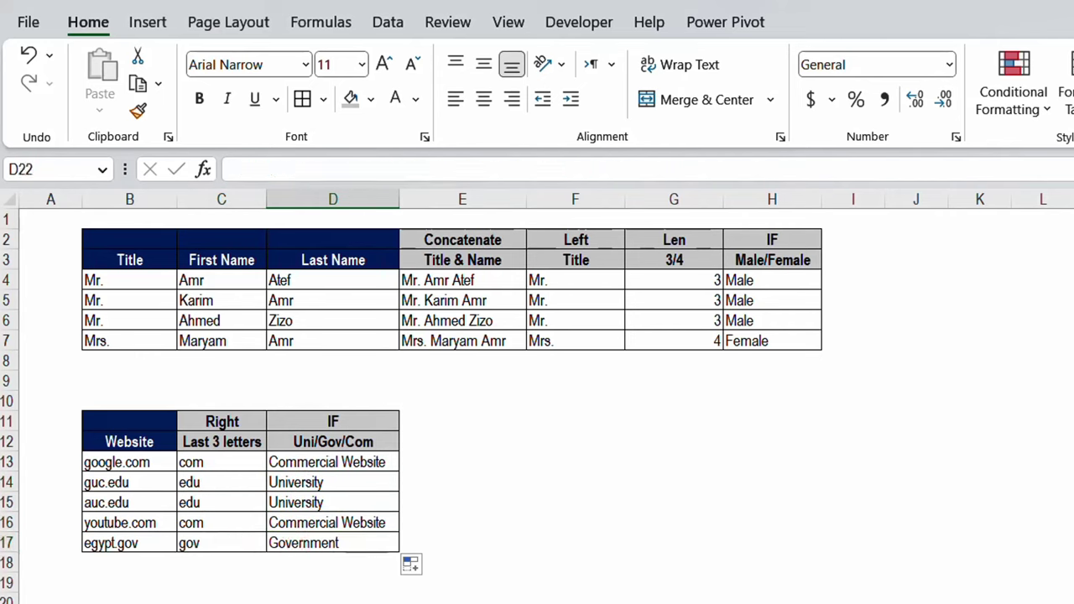